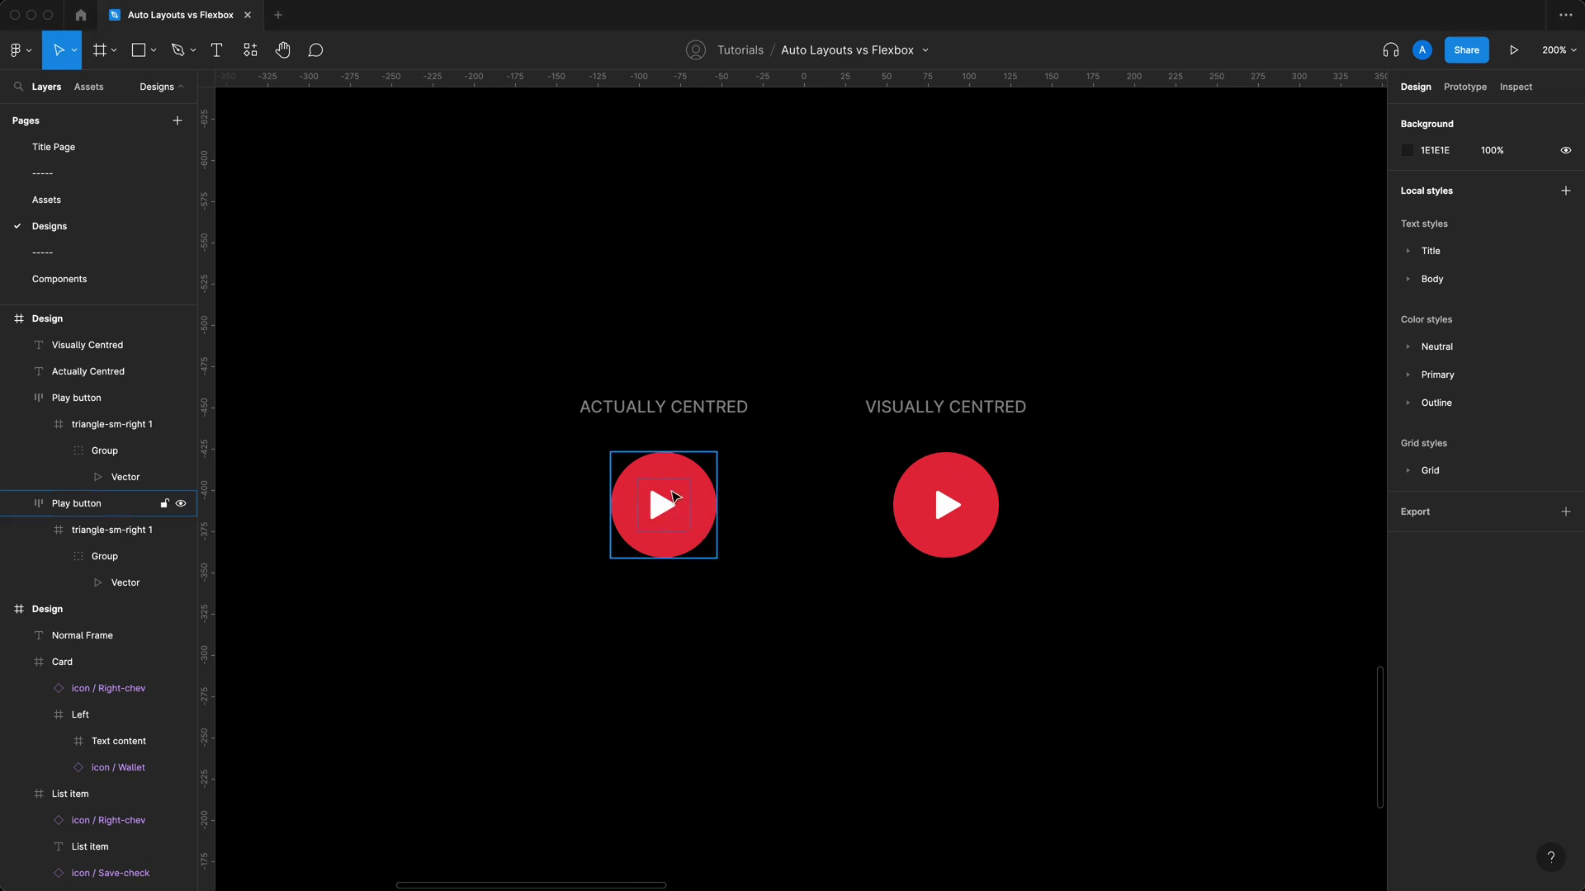
Step: Colour both play buttons grey with the Neutral/50 fill style
key("shift+equal")
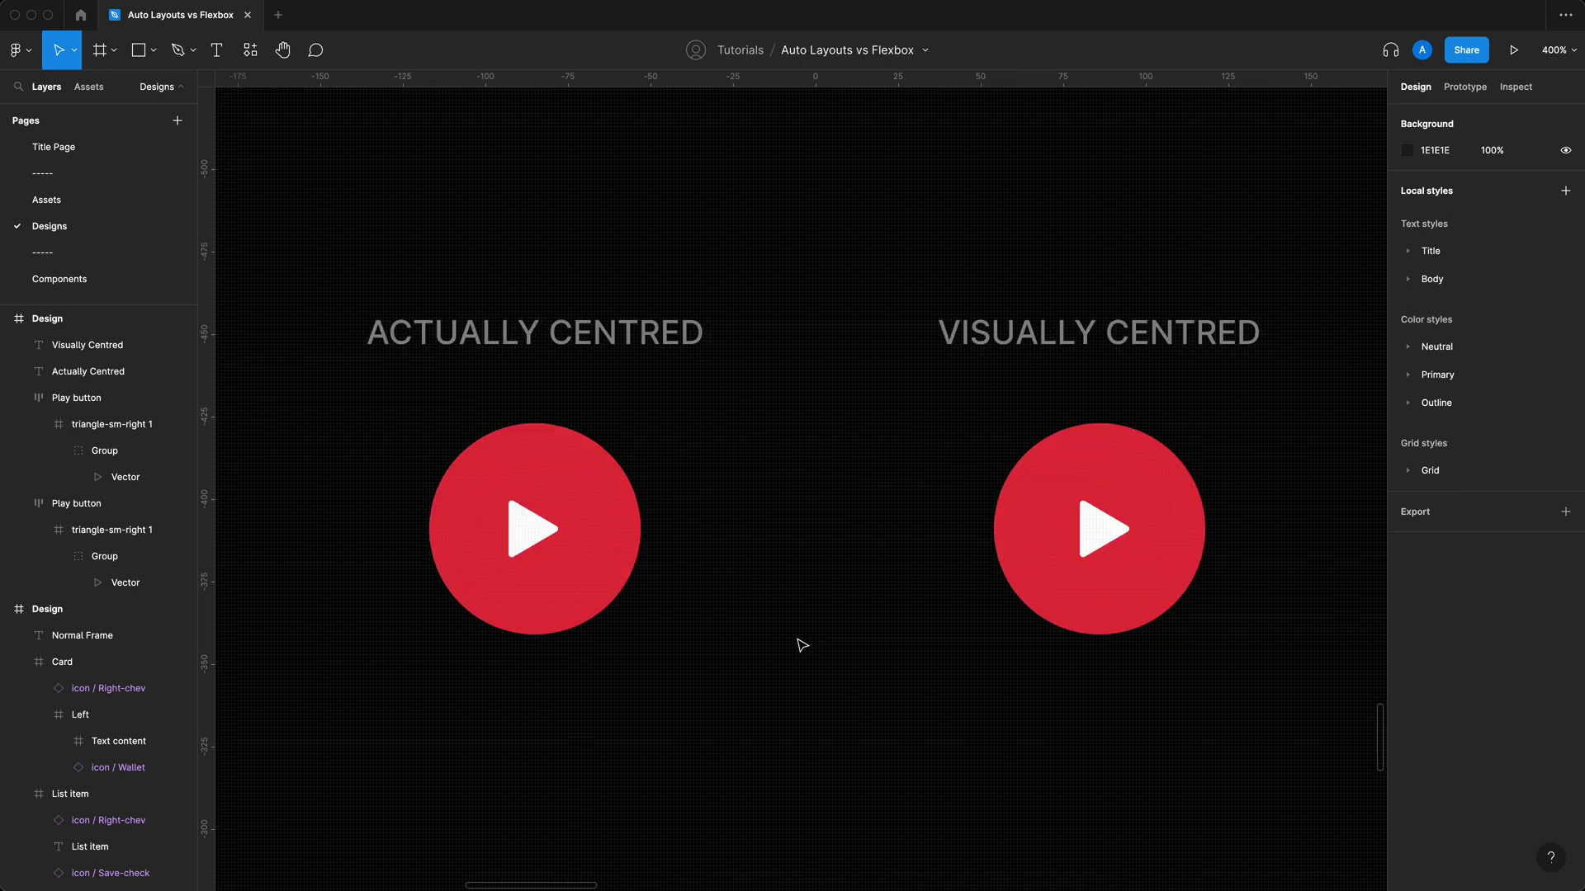
left_click(614, 558)
left_click(1018, 575, "shift")
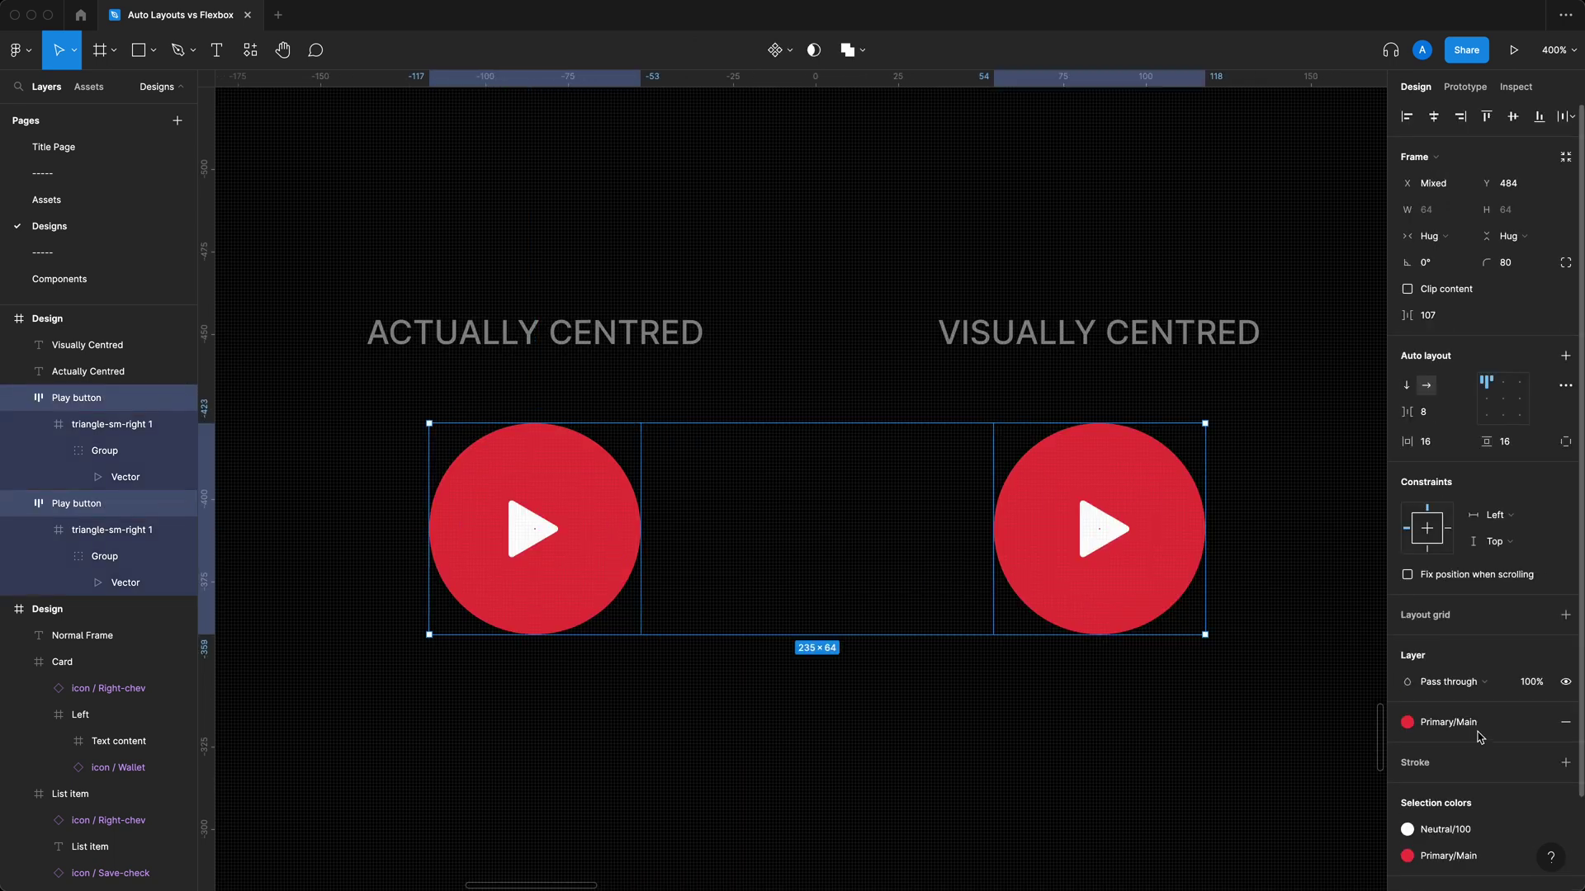
left_click(1407, 722)
left_click(1431, 762)
left_click(1080, 737)
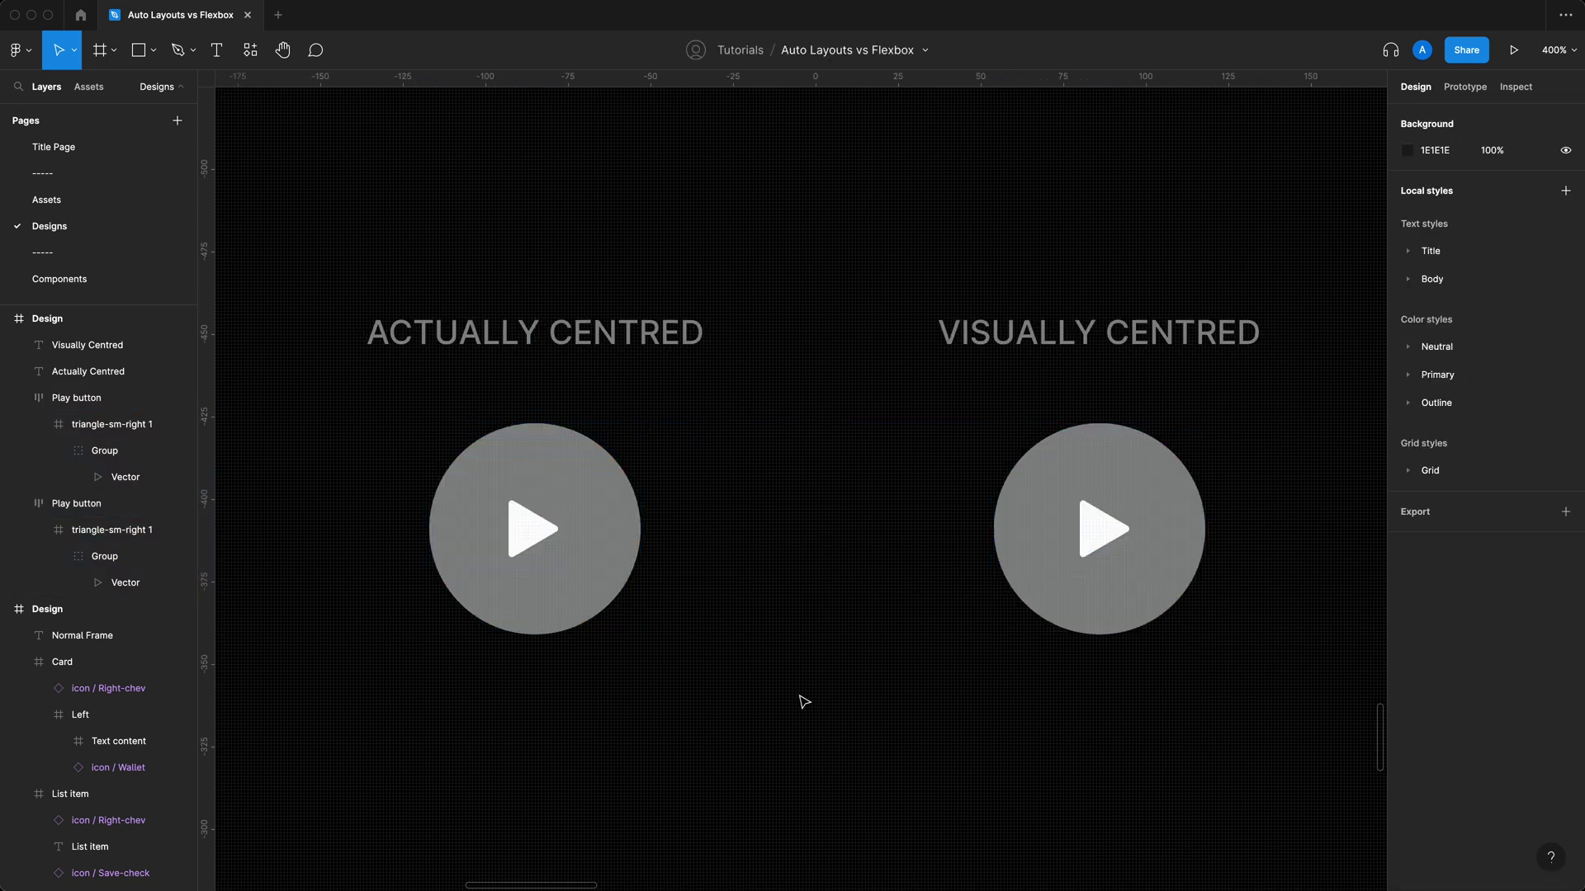
Step: Measure both play triangles' offsets inside their icon frames, then colour both buttons red Primary
double_click(525, 542)
key("Return")
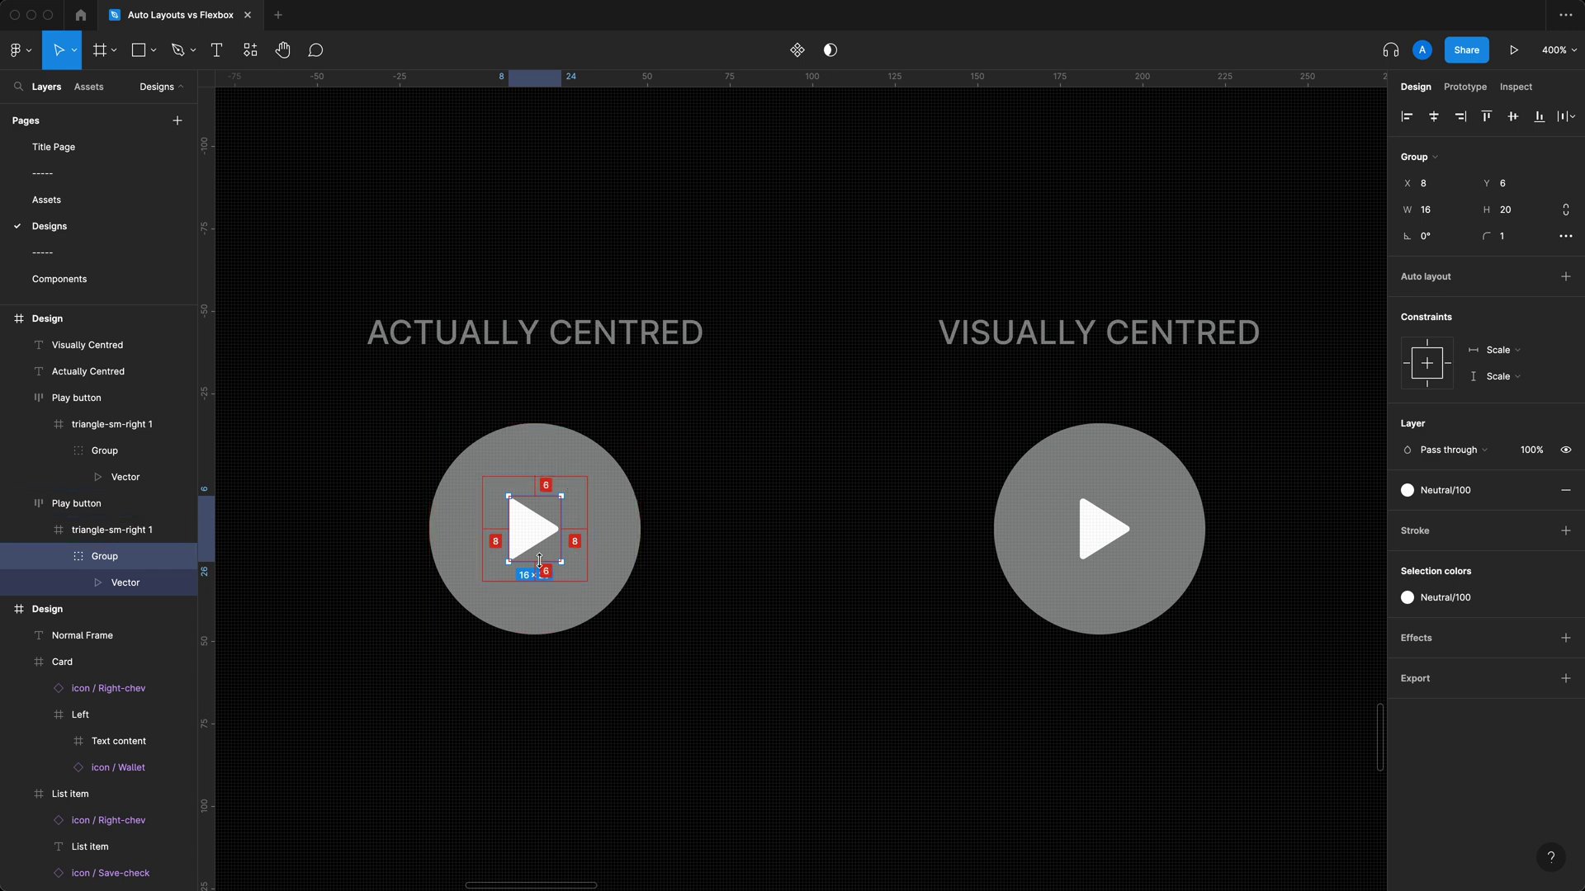
left_click(587, 700)
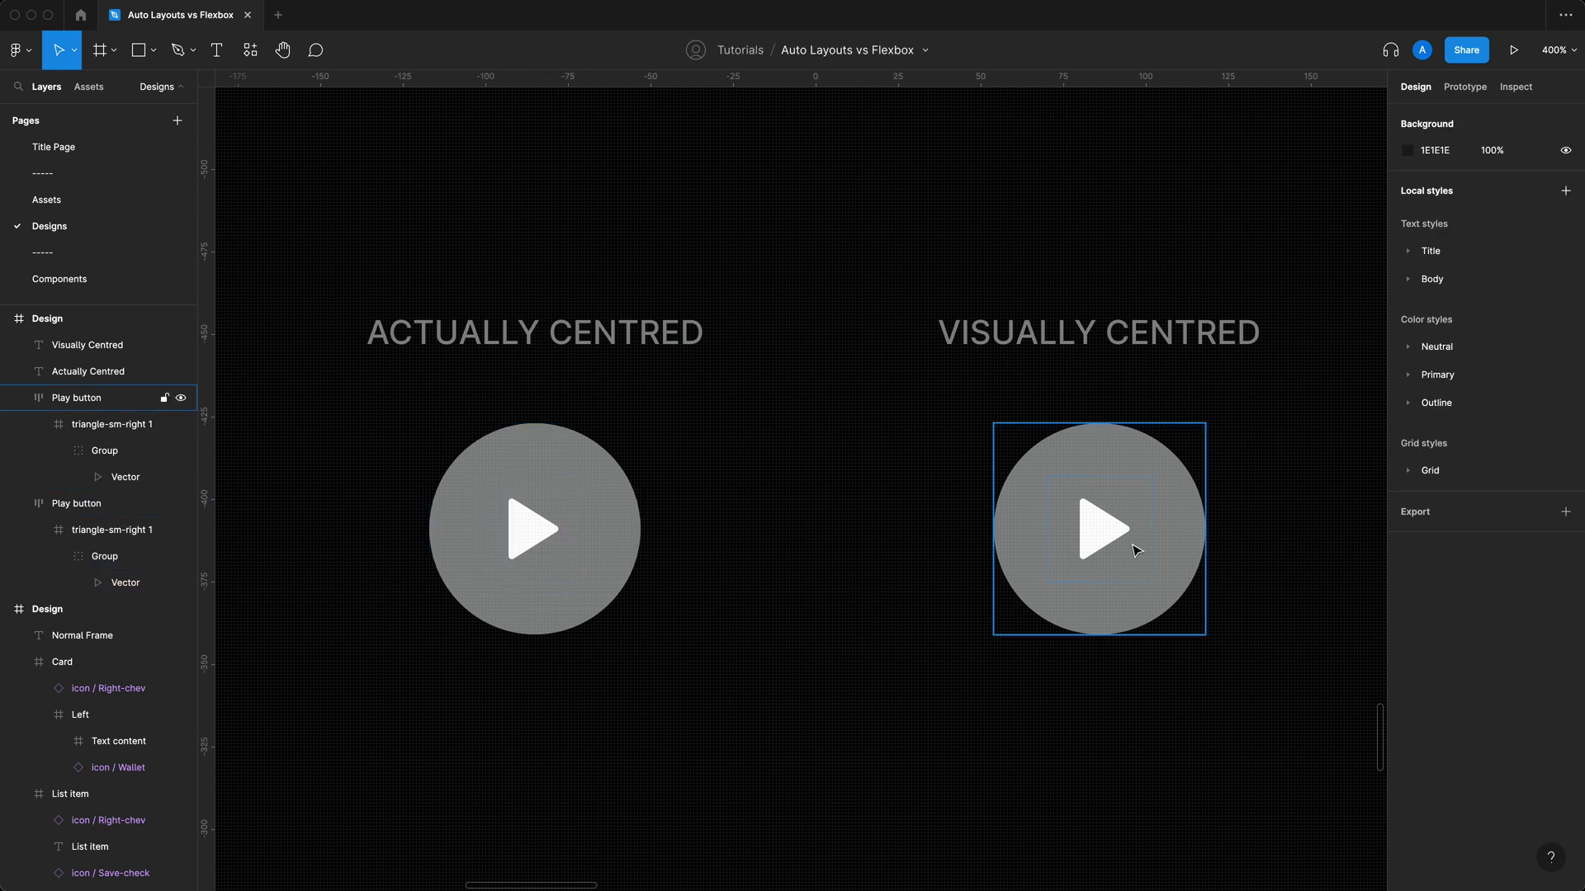
double_click(1116, 539)
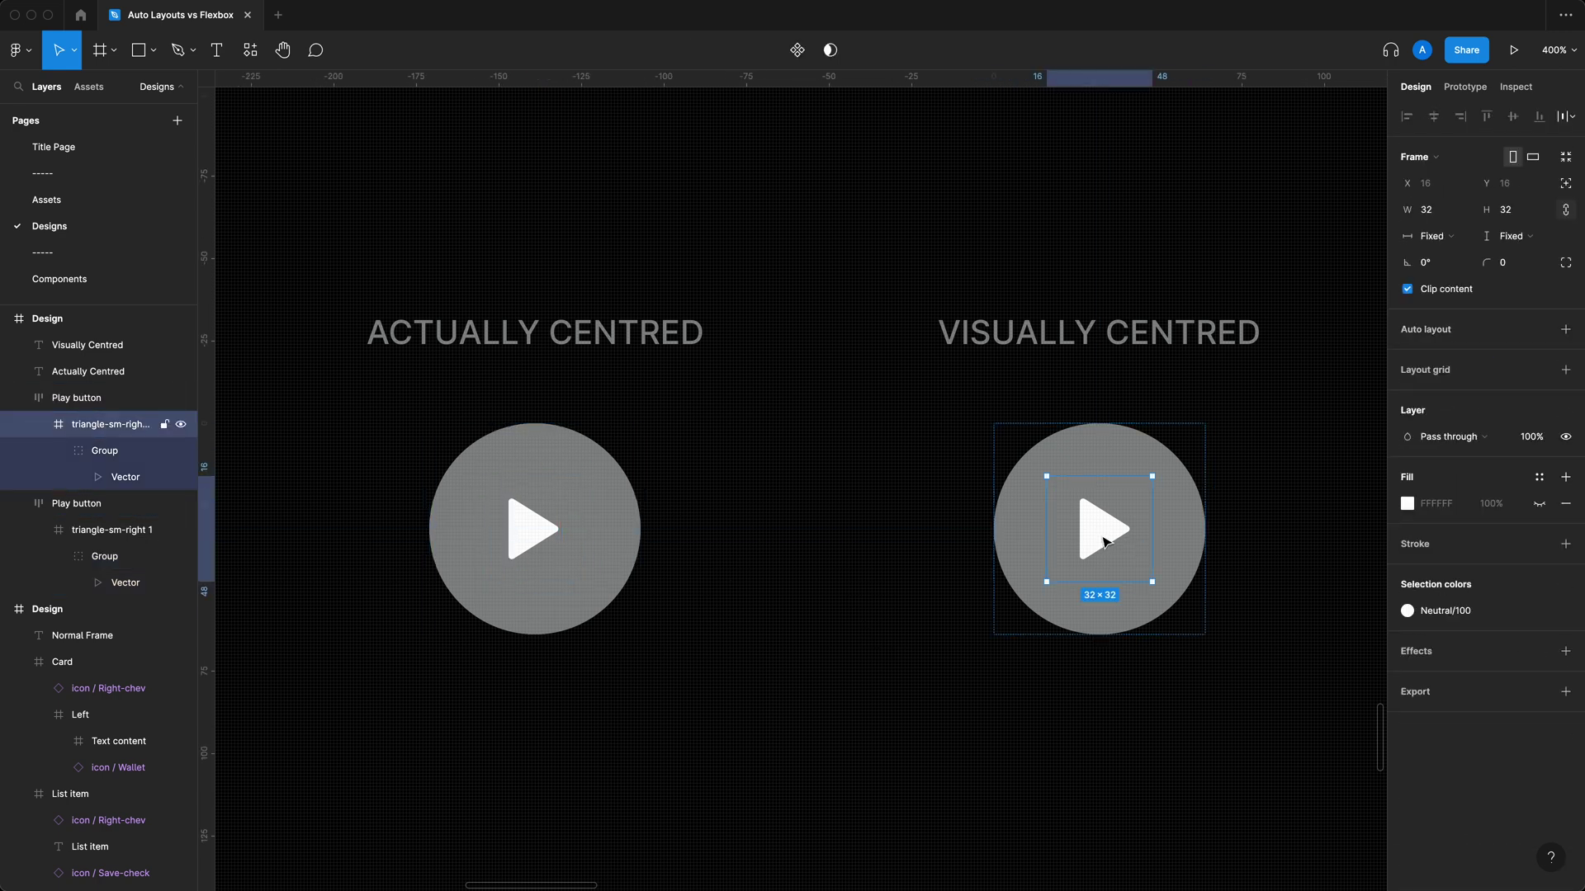
left_click(1106, 541)
key("alt")
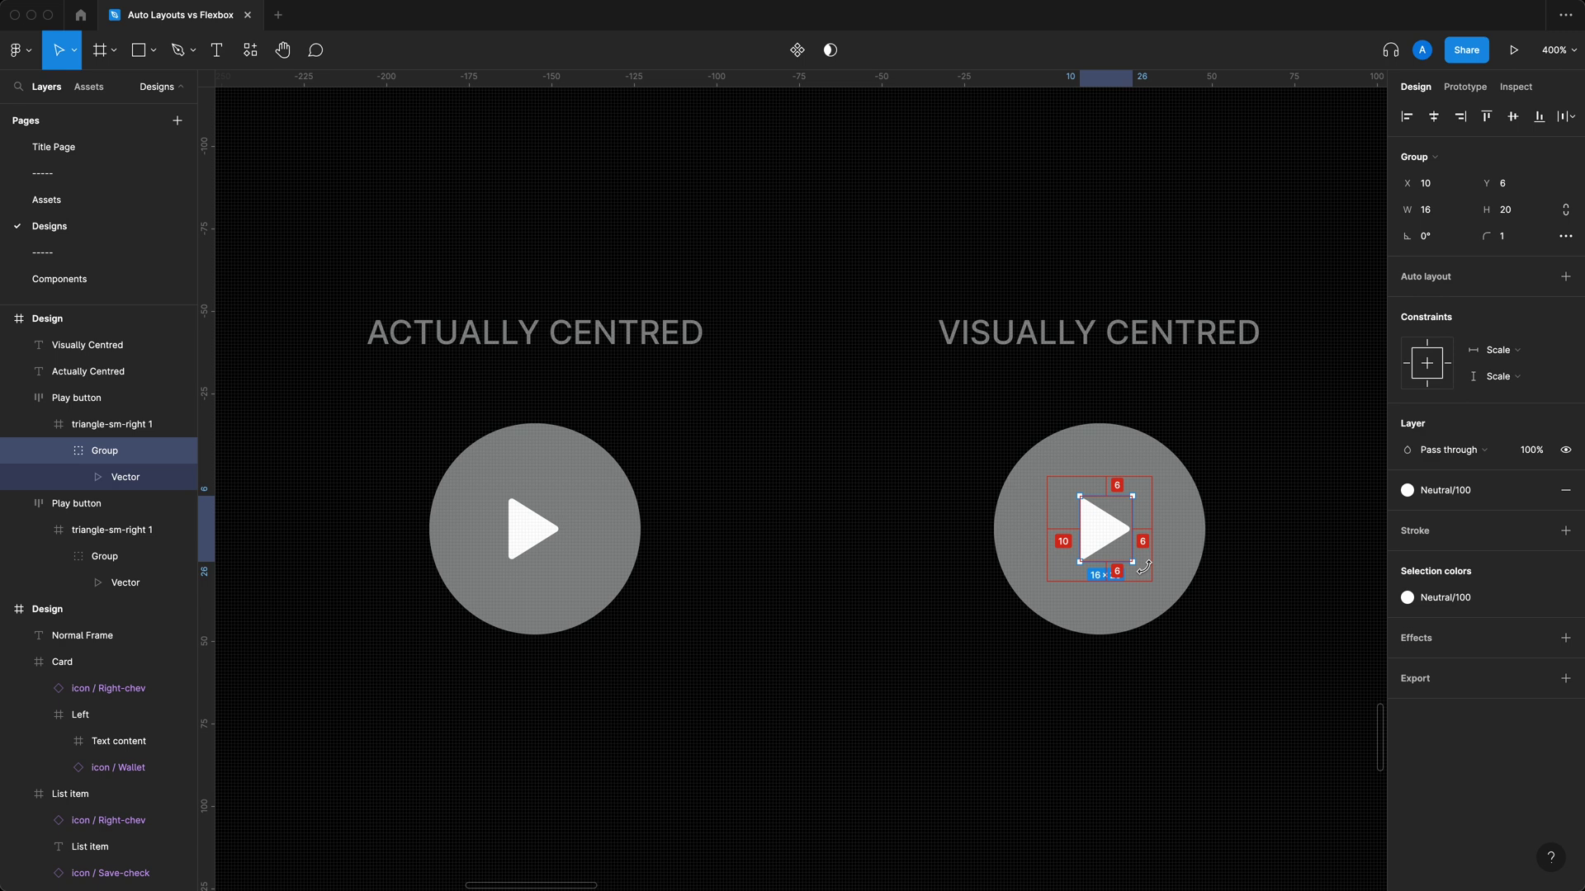
left_click(1149, 740)
left_click_drag(1214, 707, 488, 523)
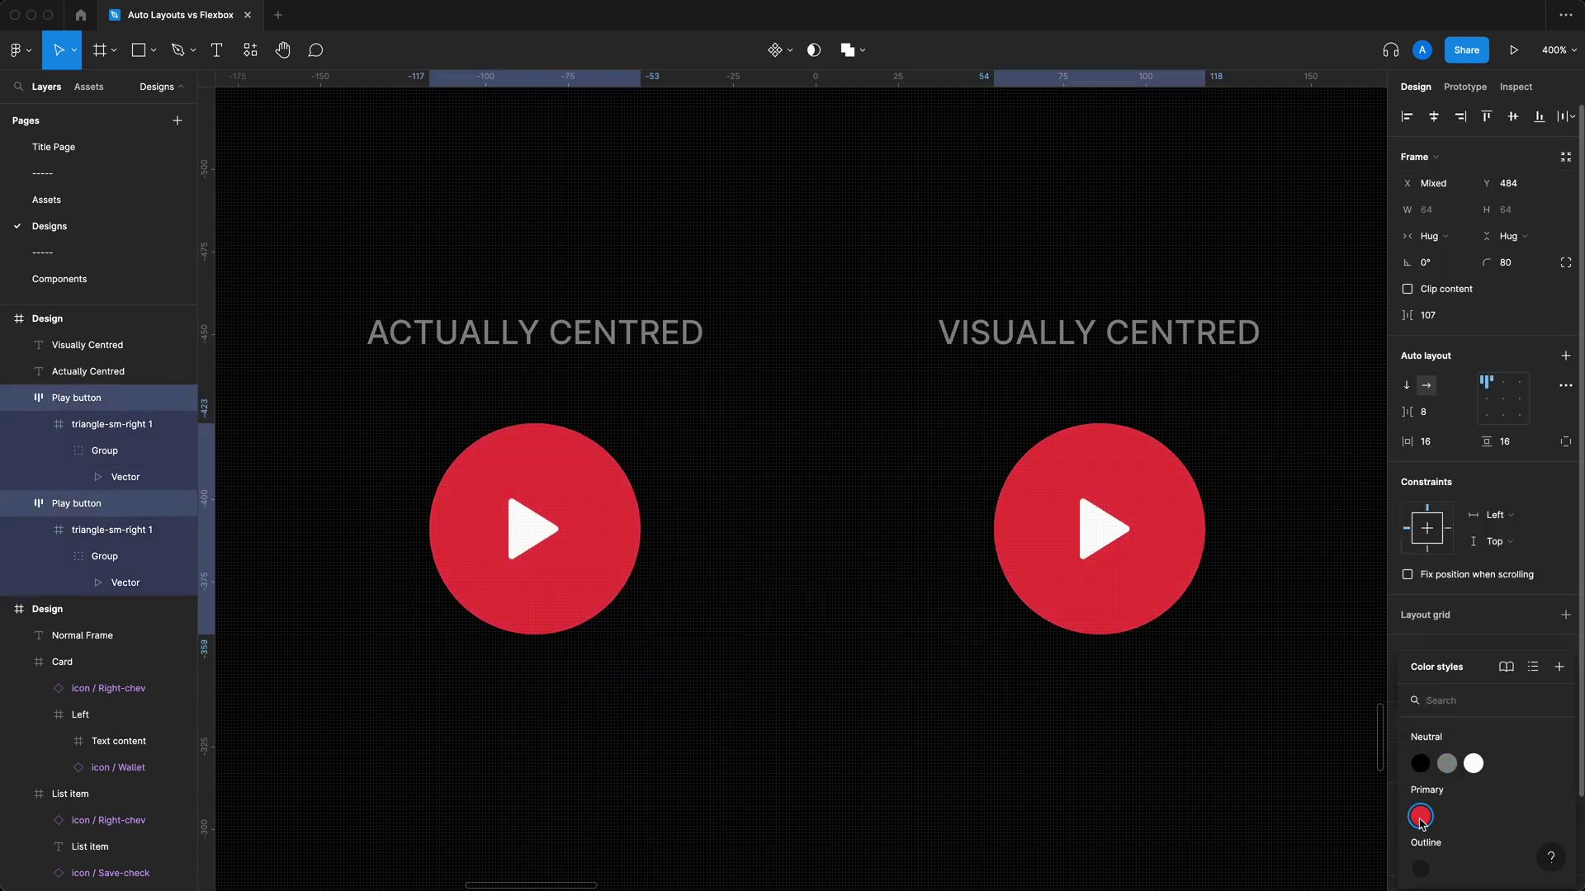
left_click(1075, 729)
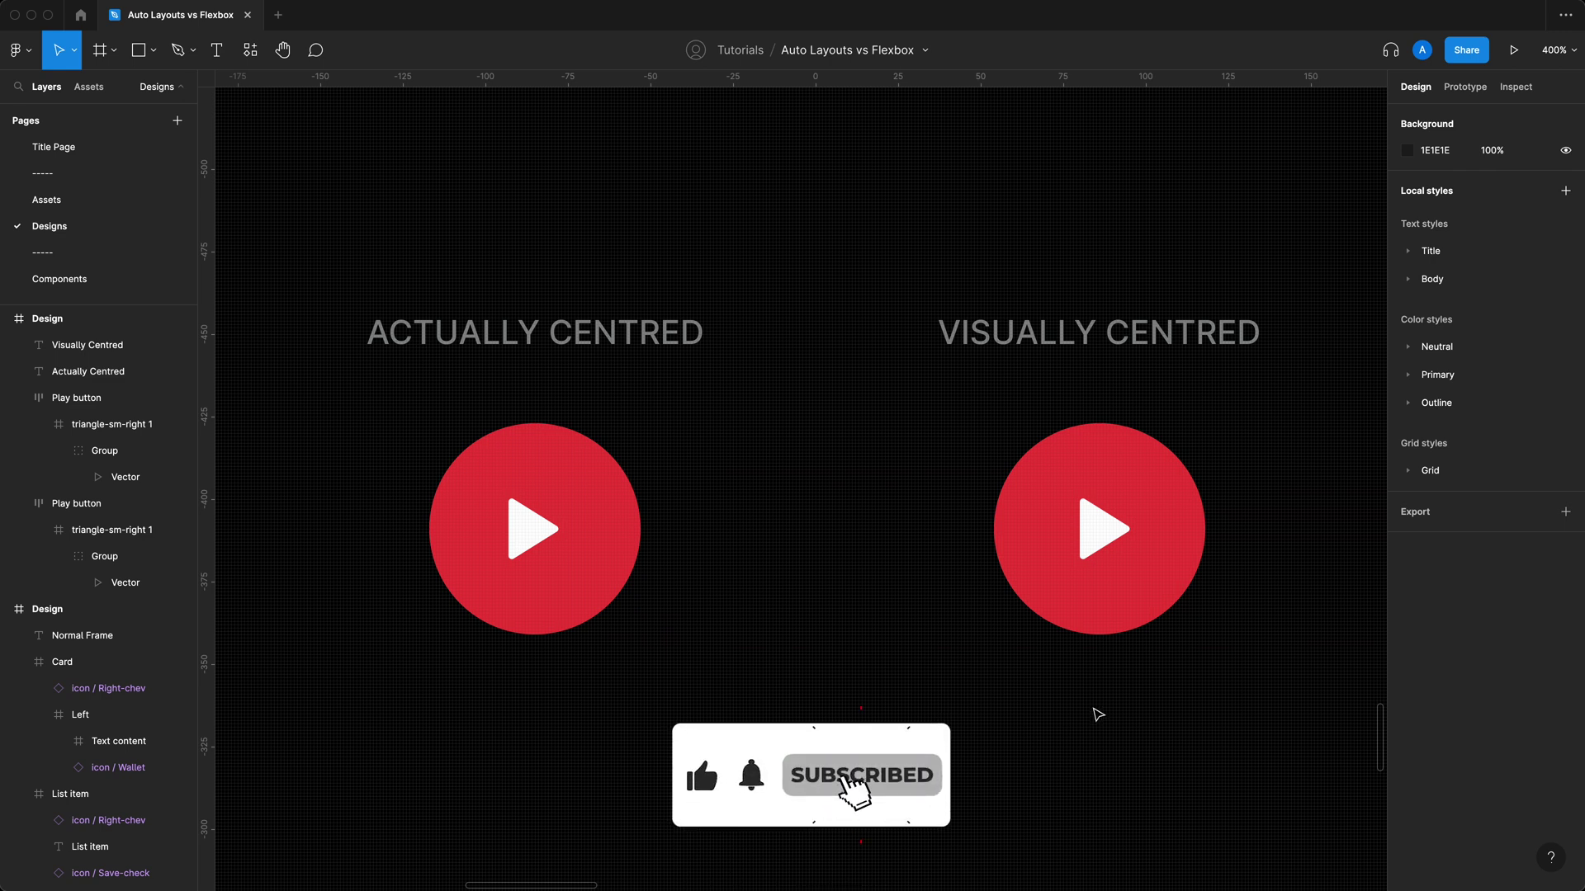
Step: Compare the stop buttons' square positions against the top-right play triangle
scroll(1103, 690, "down", 1)
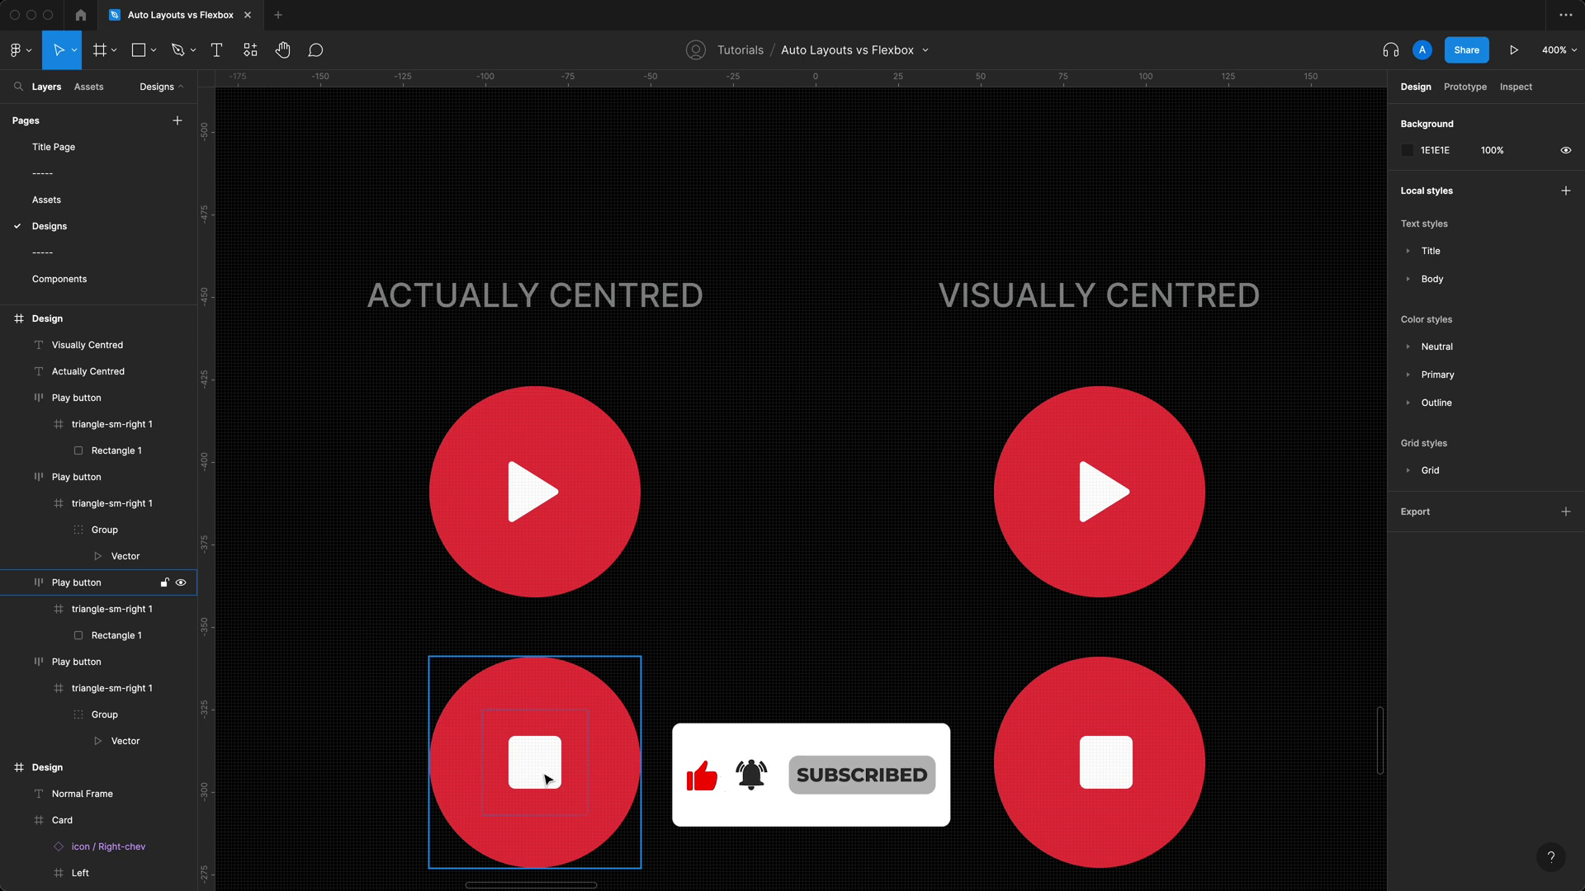
double_click(546, 779)
double_click(547, 780)
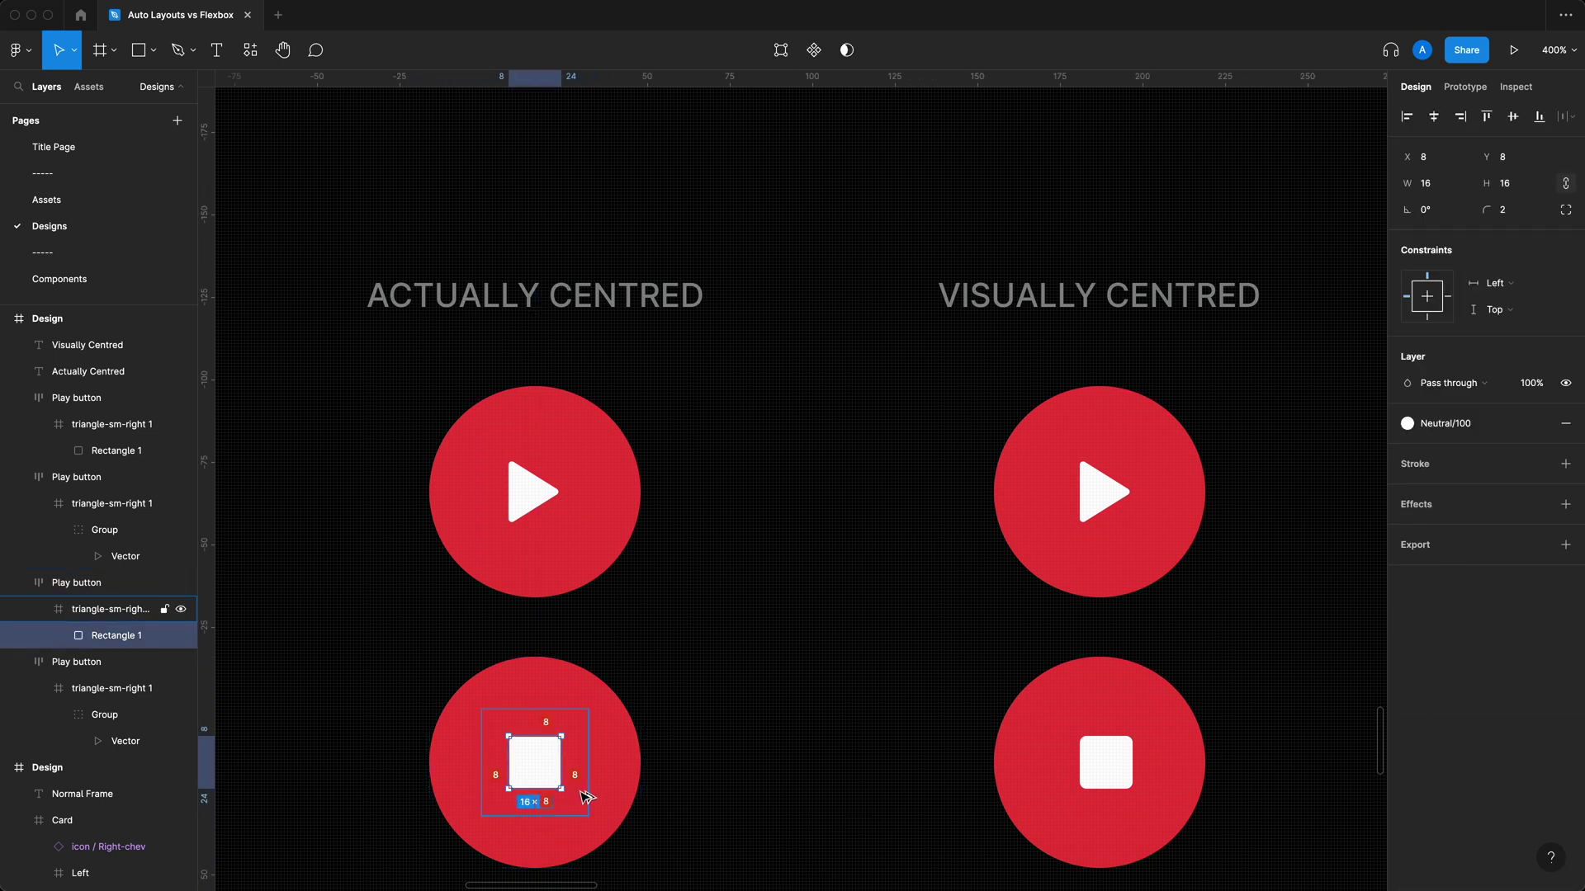
scroll(586, 797, "down", 5)
left_click(1114, 571)
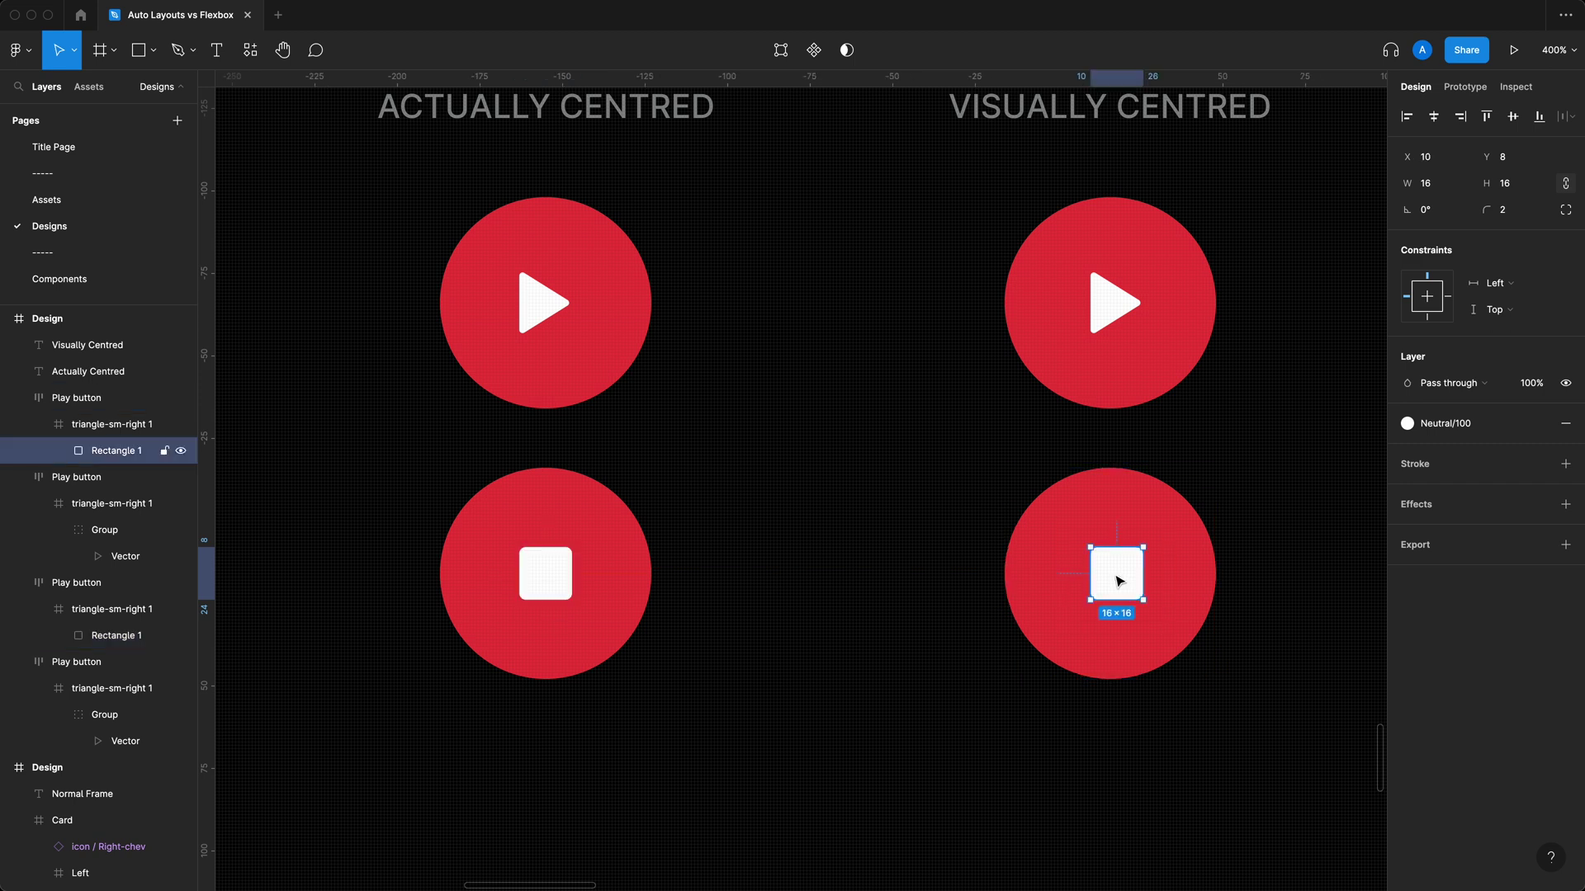
left_click(1135, 322)
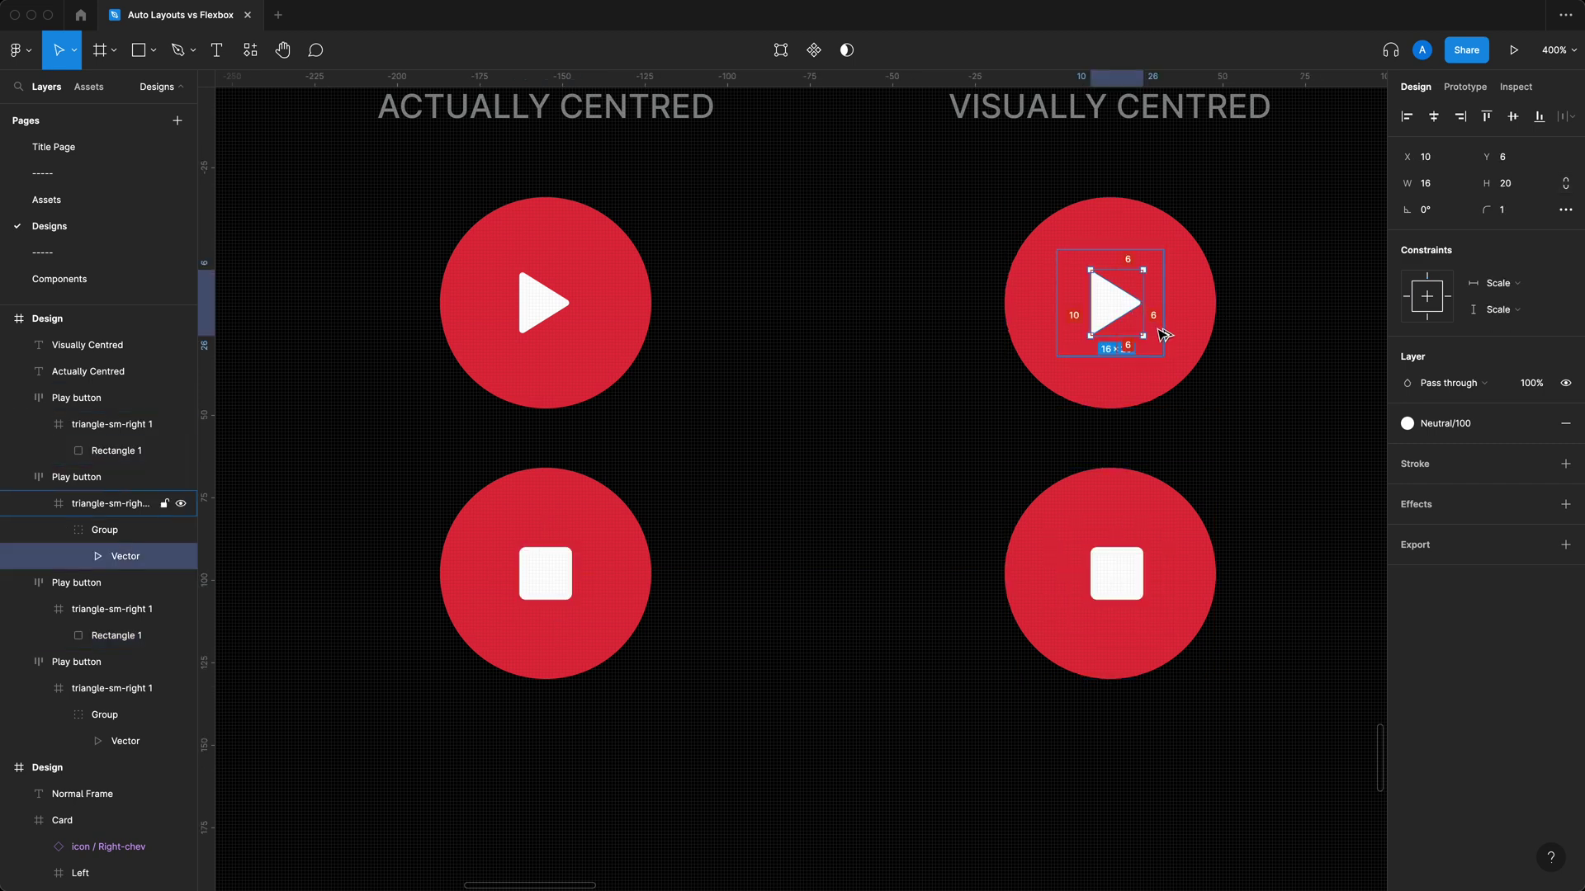
left_click(1135, 590)
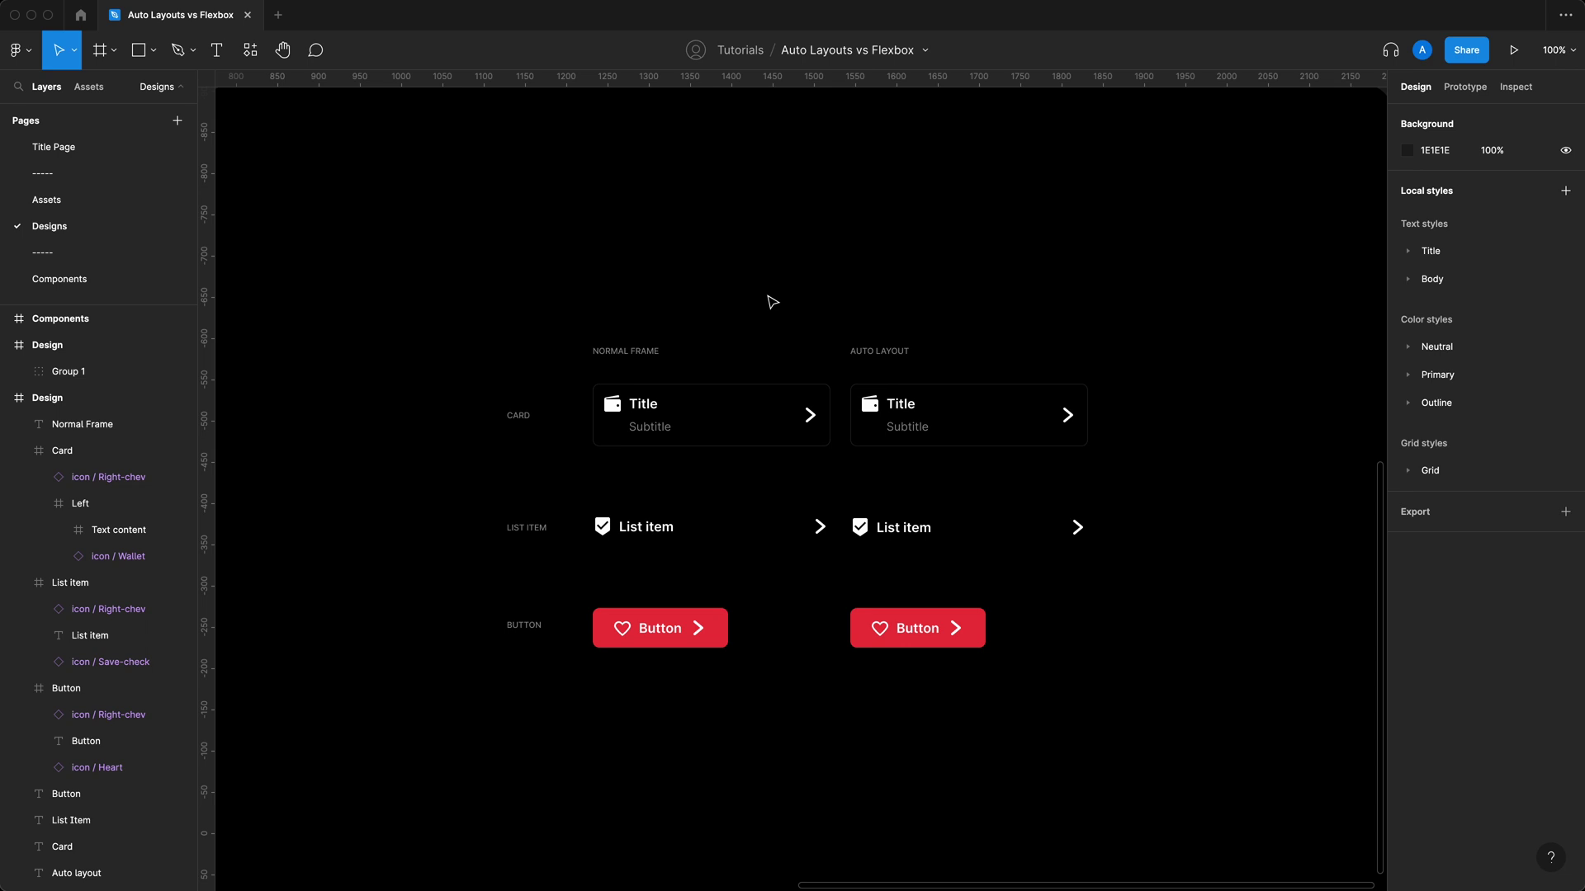
Step: Hide the interface and marquee-select the three Normal Frame examples
scroll(772, 302, "up", 5)
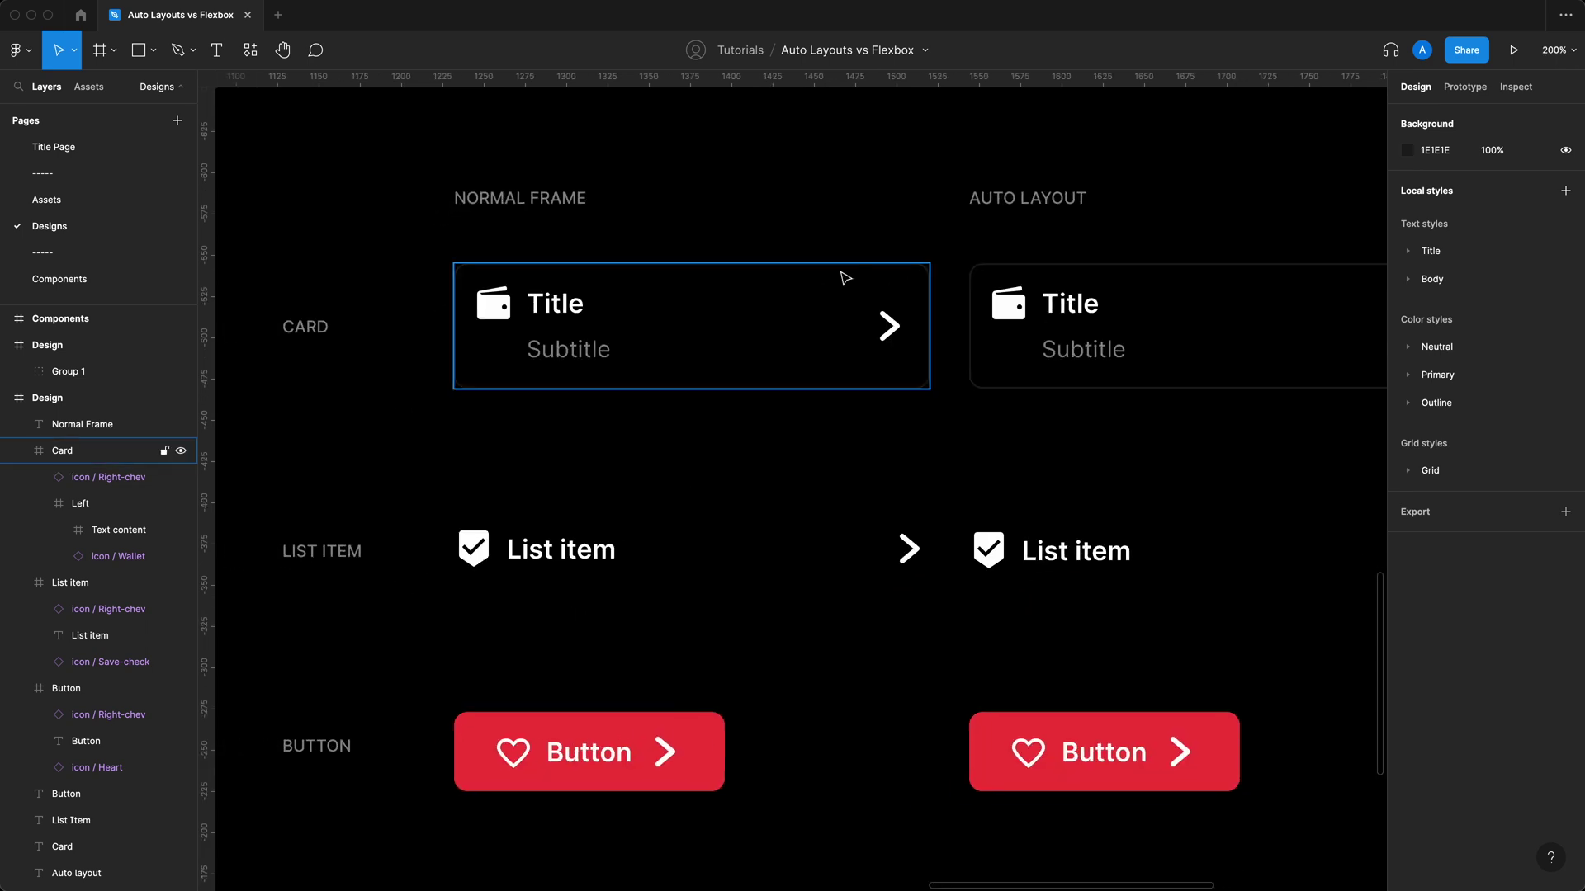
key("super+backslash")
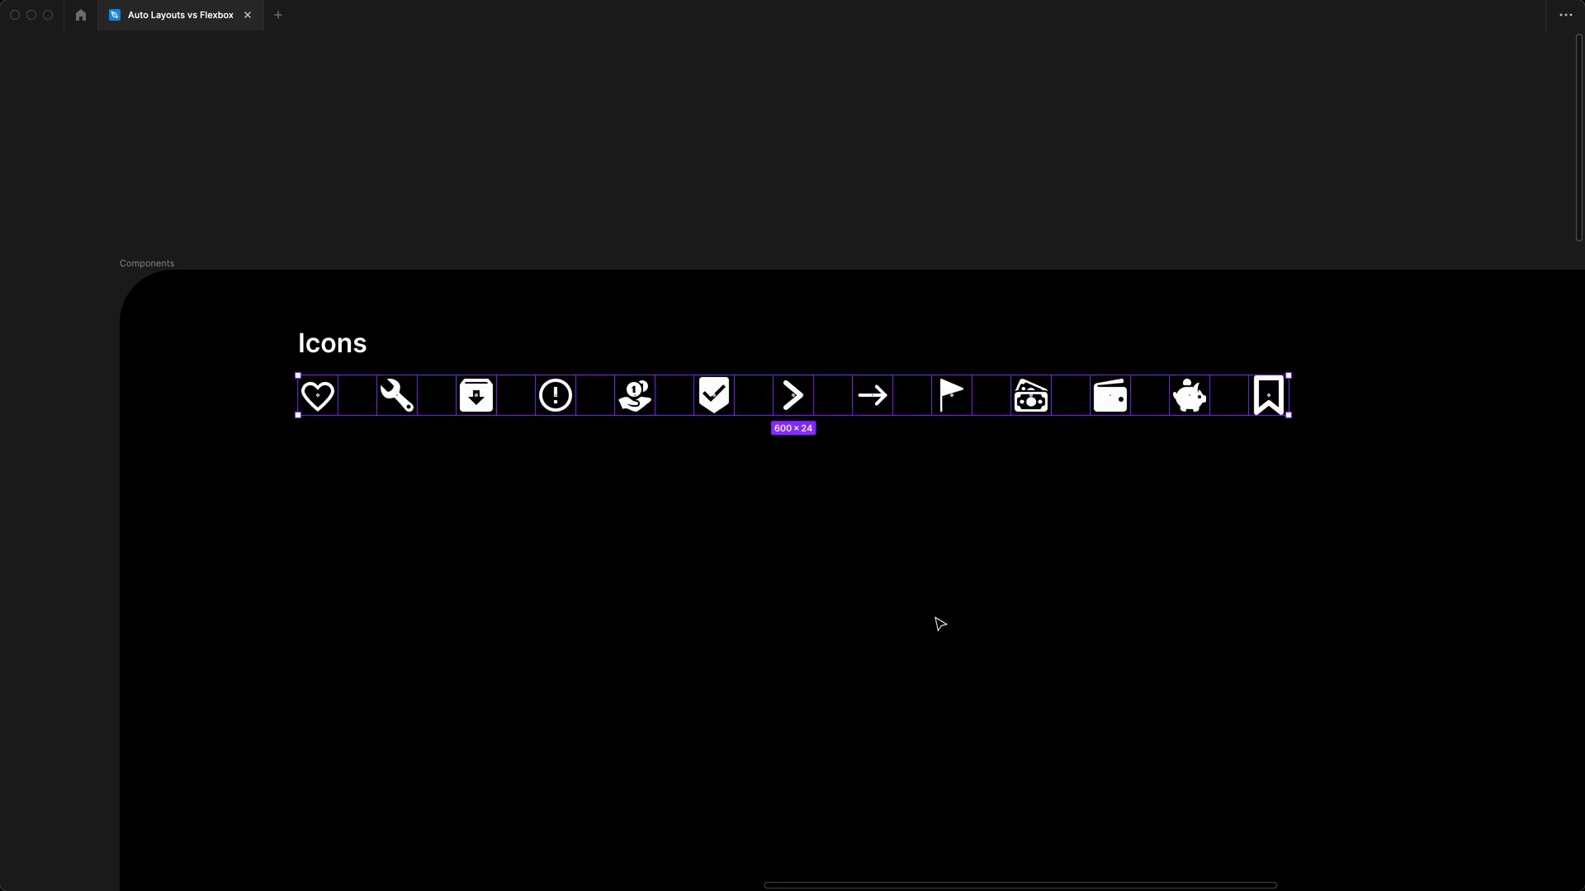
scroll(938, 625, "down", 15)
scroll(700, 608, "right", 5)
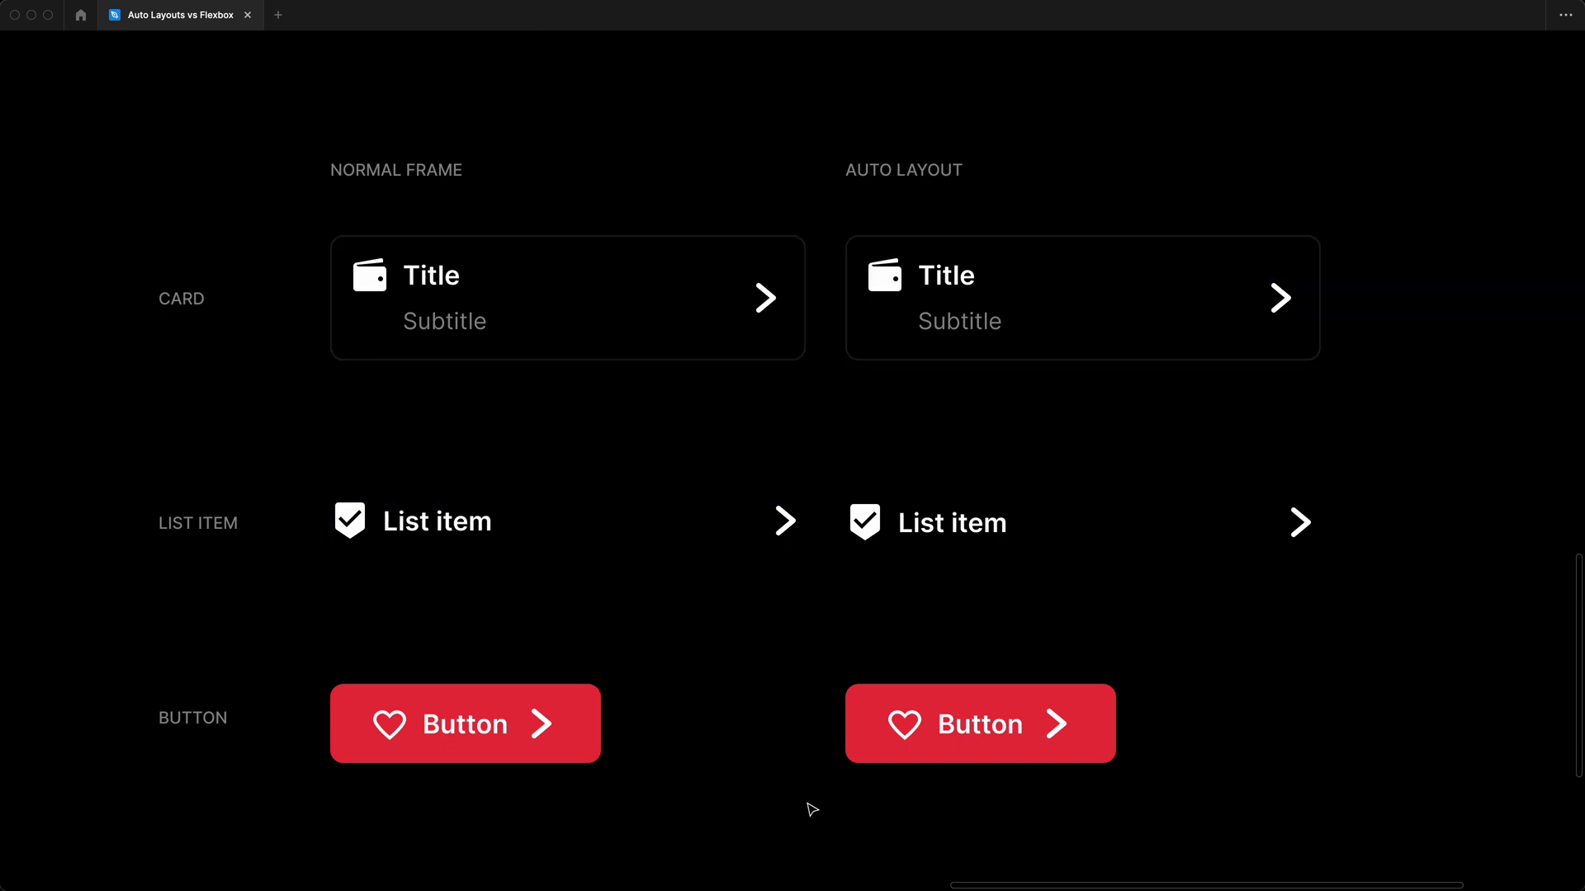
left_click_drag(806, 801, 402, 307)
key("super+backslash")
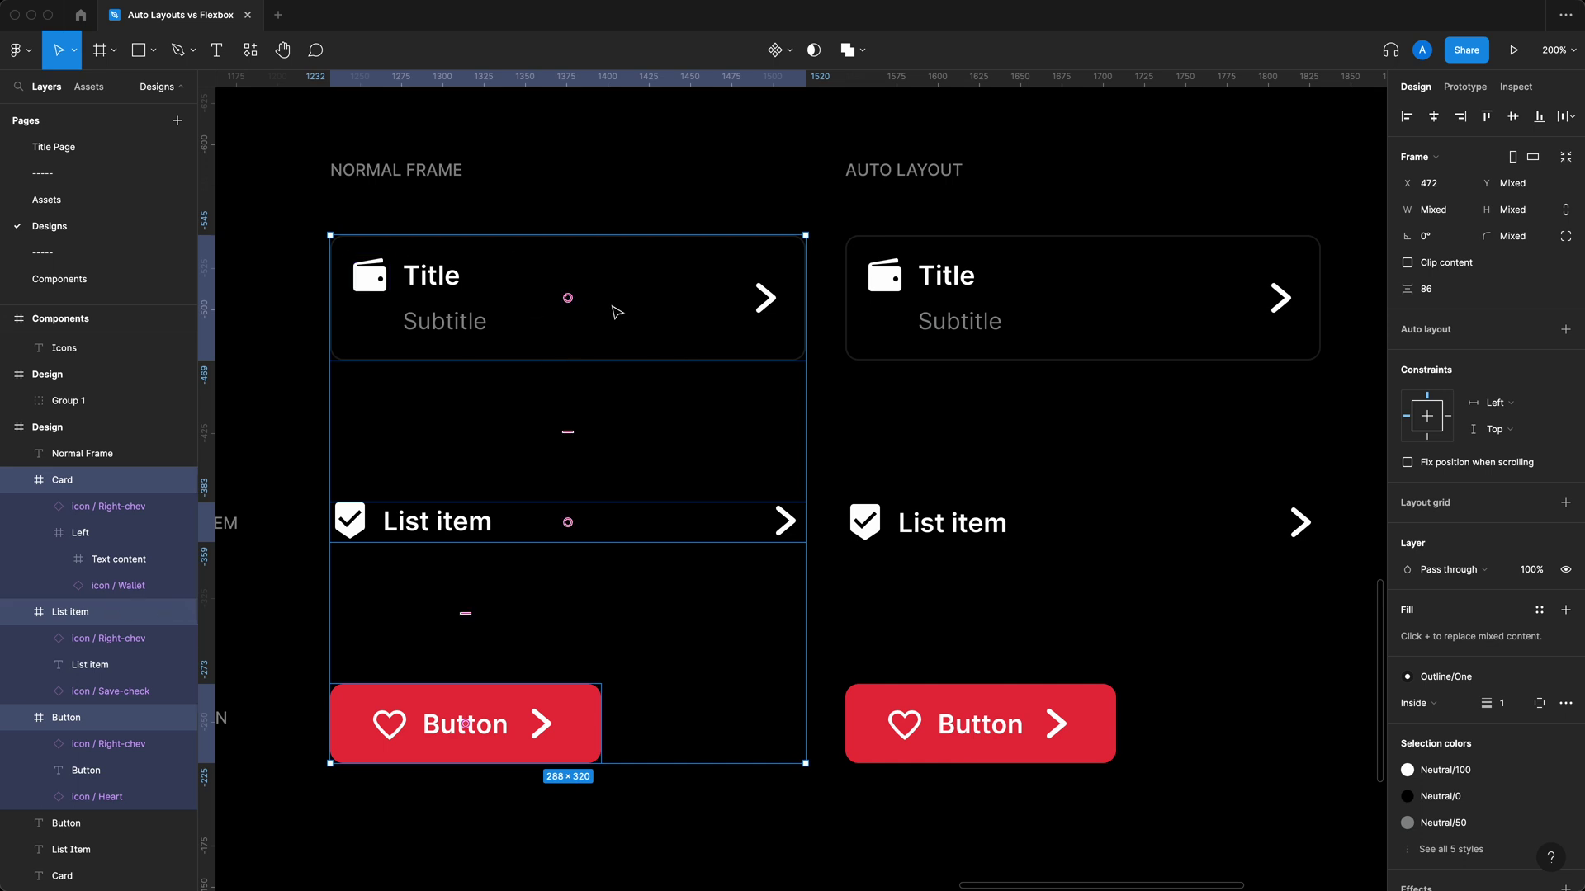
left_click(703, 642)
Step: Select the three auto-layout frames and collapse the Card and List item layer groups
scroll(750, 616, "right", 3)
left_click_drag(1224, 725, 753, 223)
left_click(19, 612)
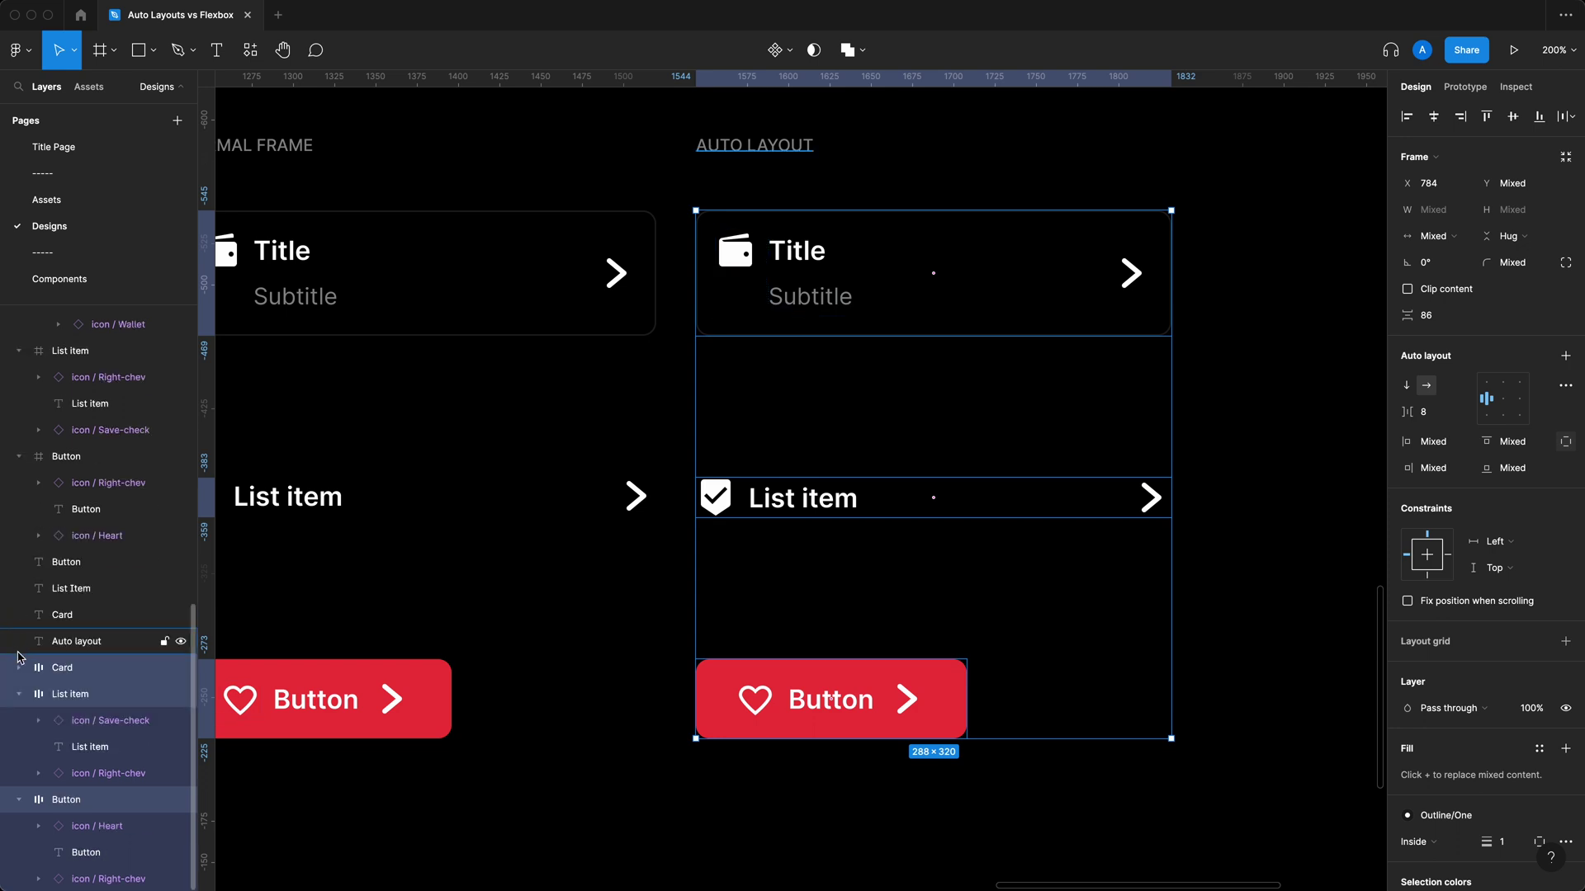
left_click(18, 697)
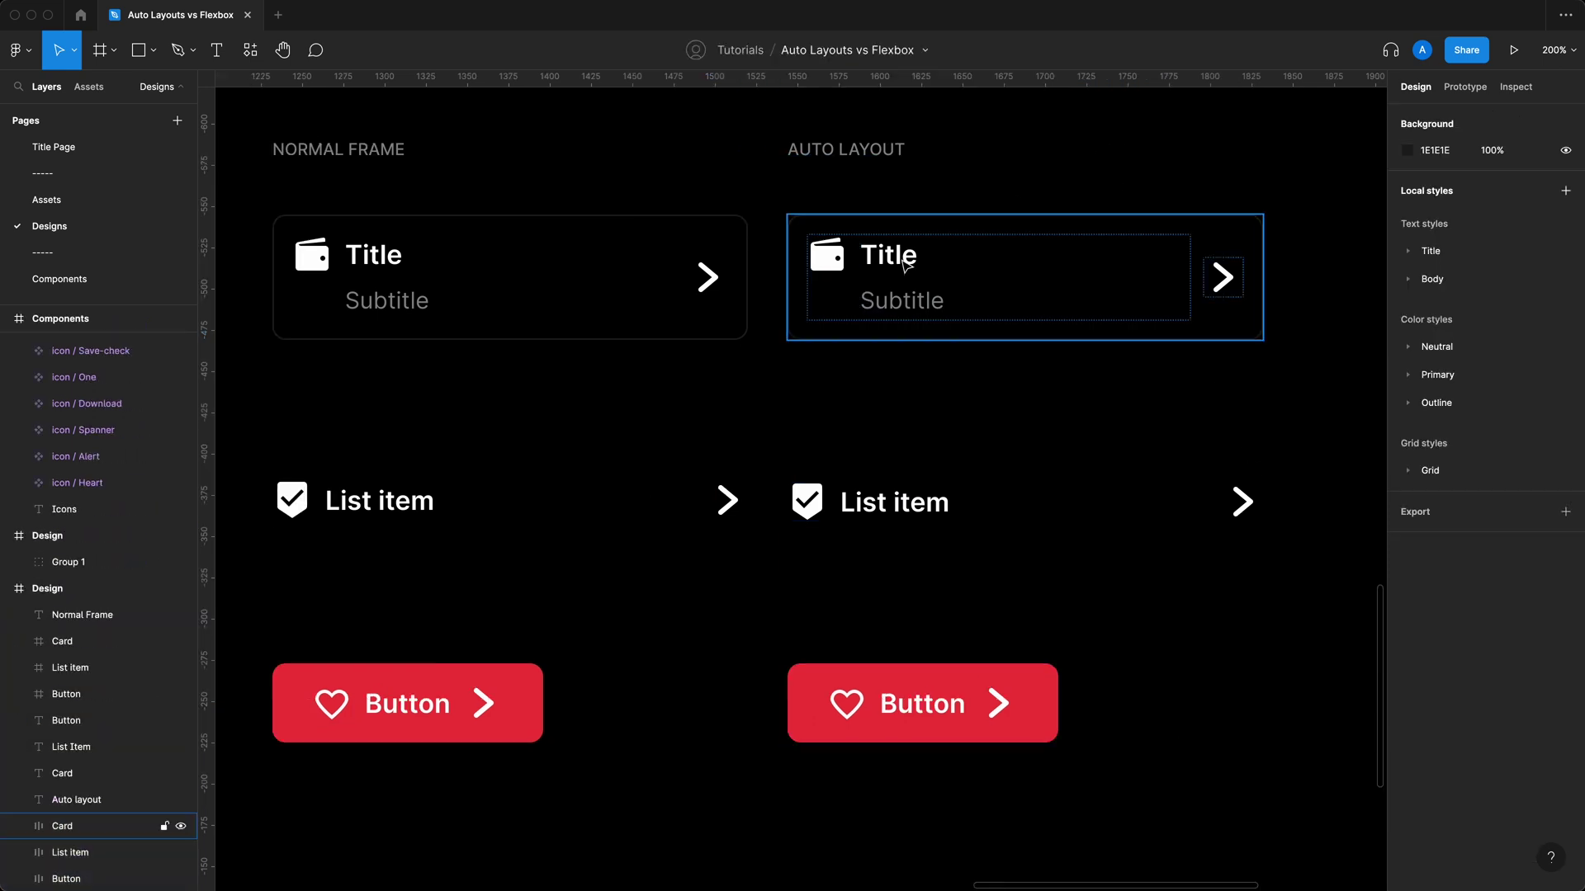
Step: Replace the auto-layout card's title with long filler text and narrow the card so it wraps
double_click(906, 262)
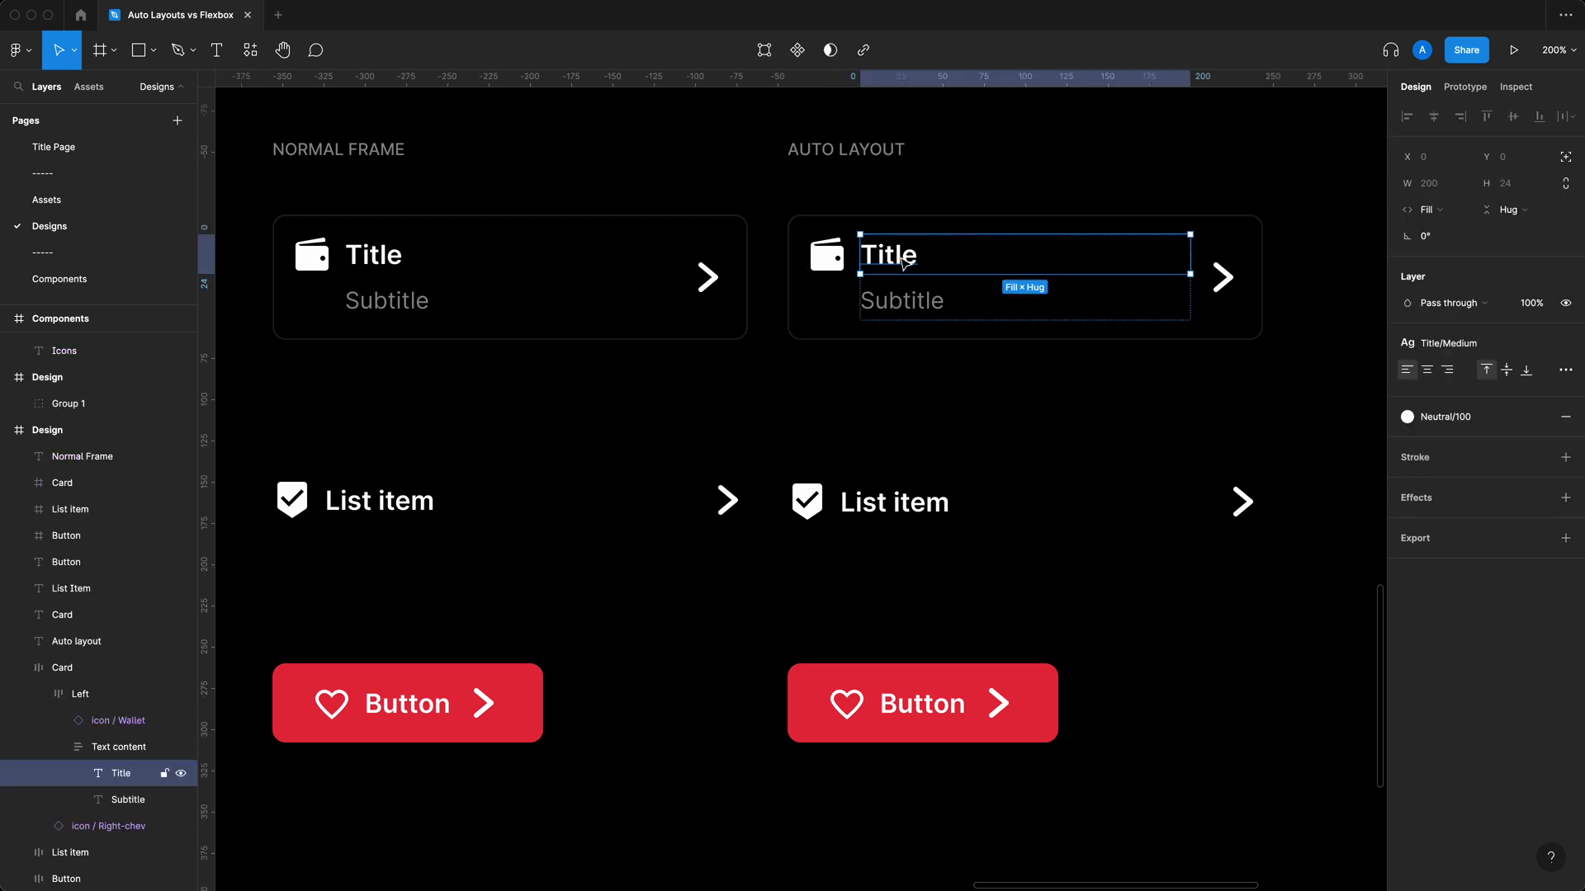
double_click(905, 256)
type("sadfdsaf")
key("ctrl+a")
type("asdfsadfdsaf")
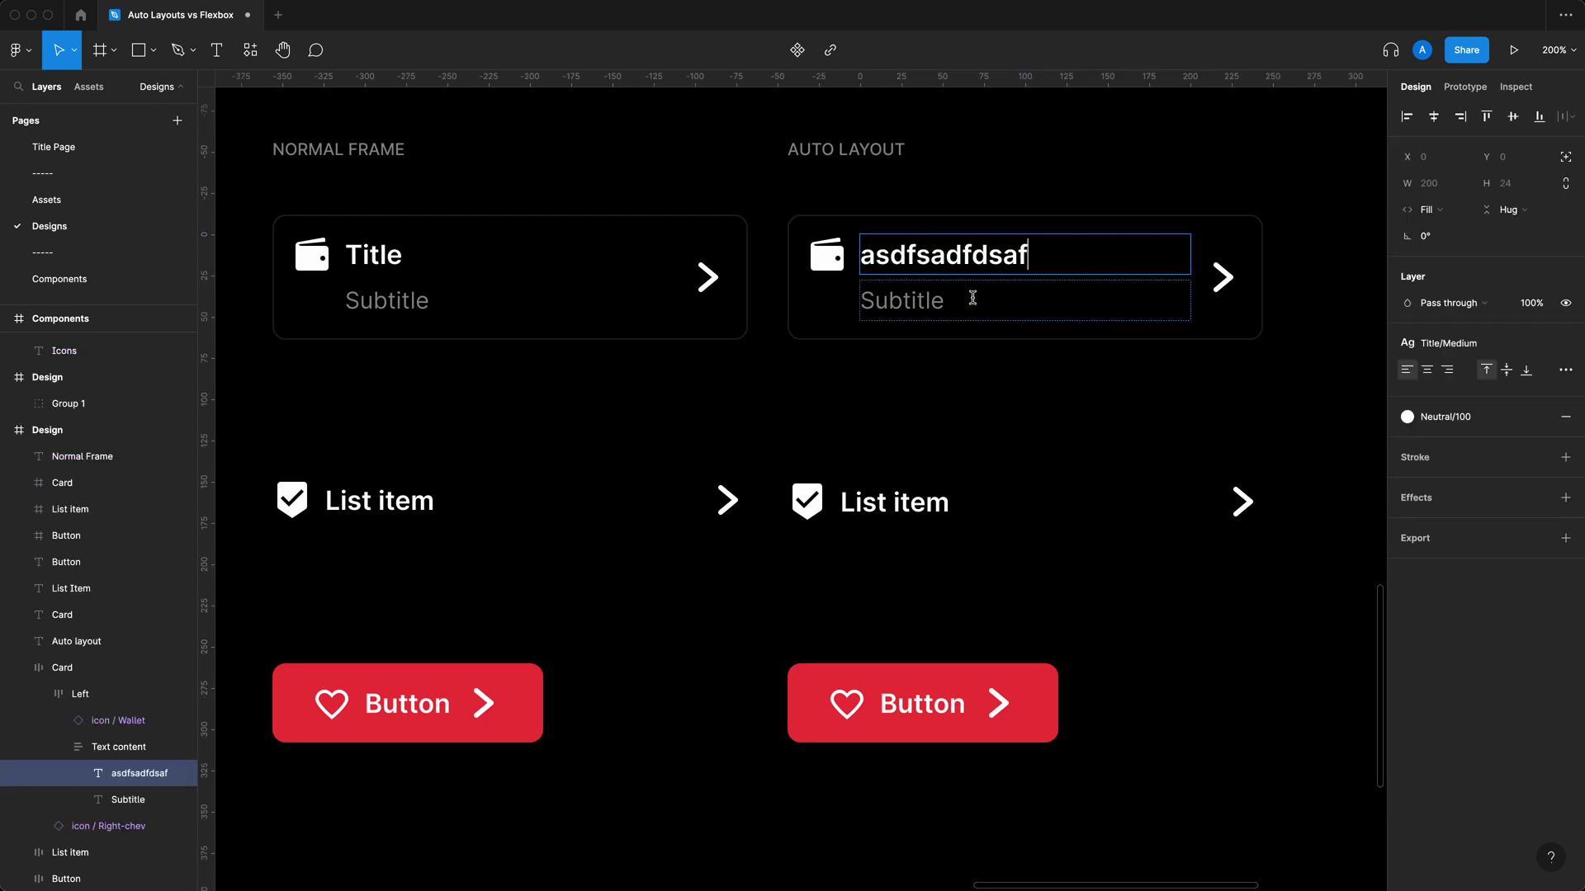
type("adsfsadfasffsadfasdf")
left_click(1228, 338)
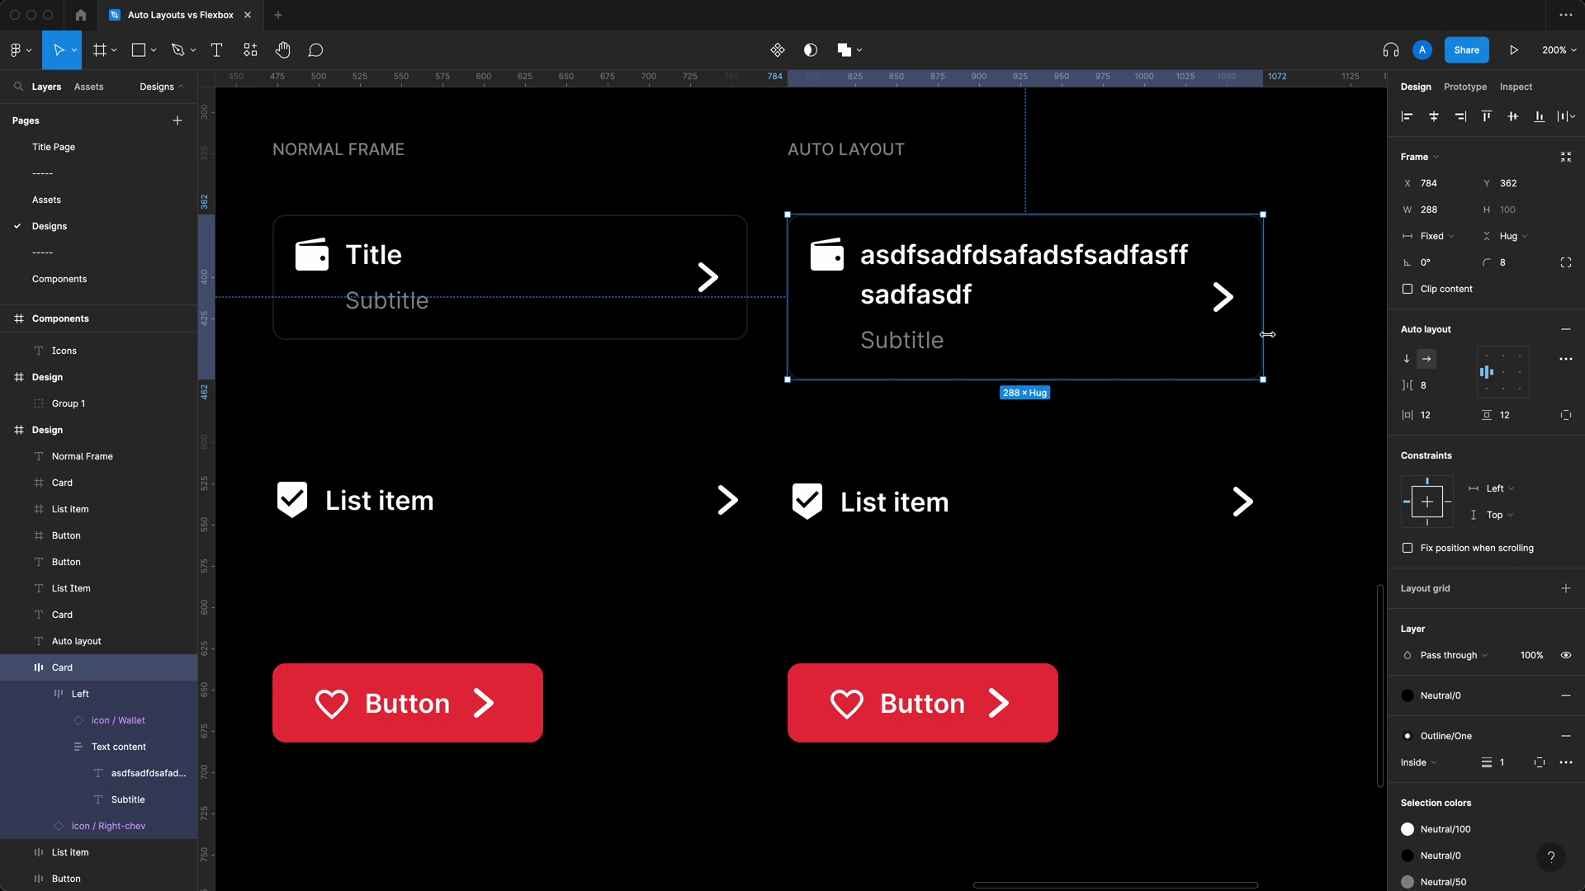
left_click_drag(1267, 335, 1149, 334)
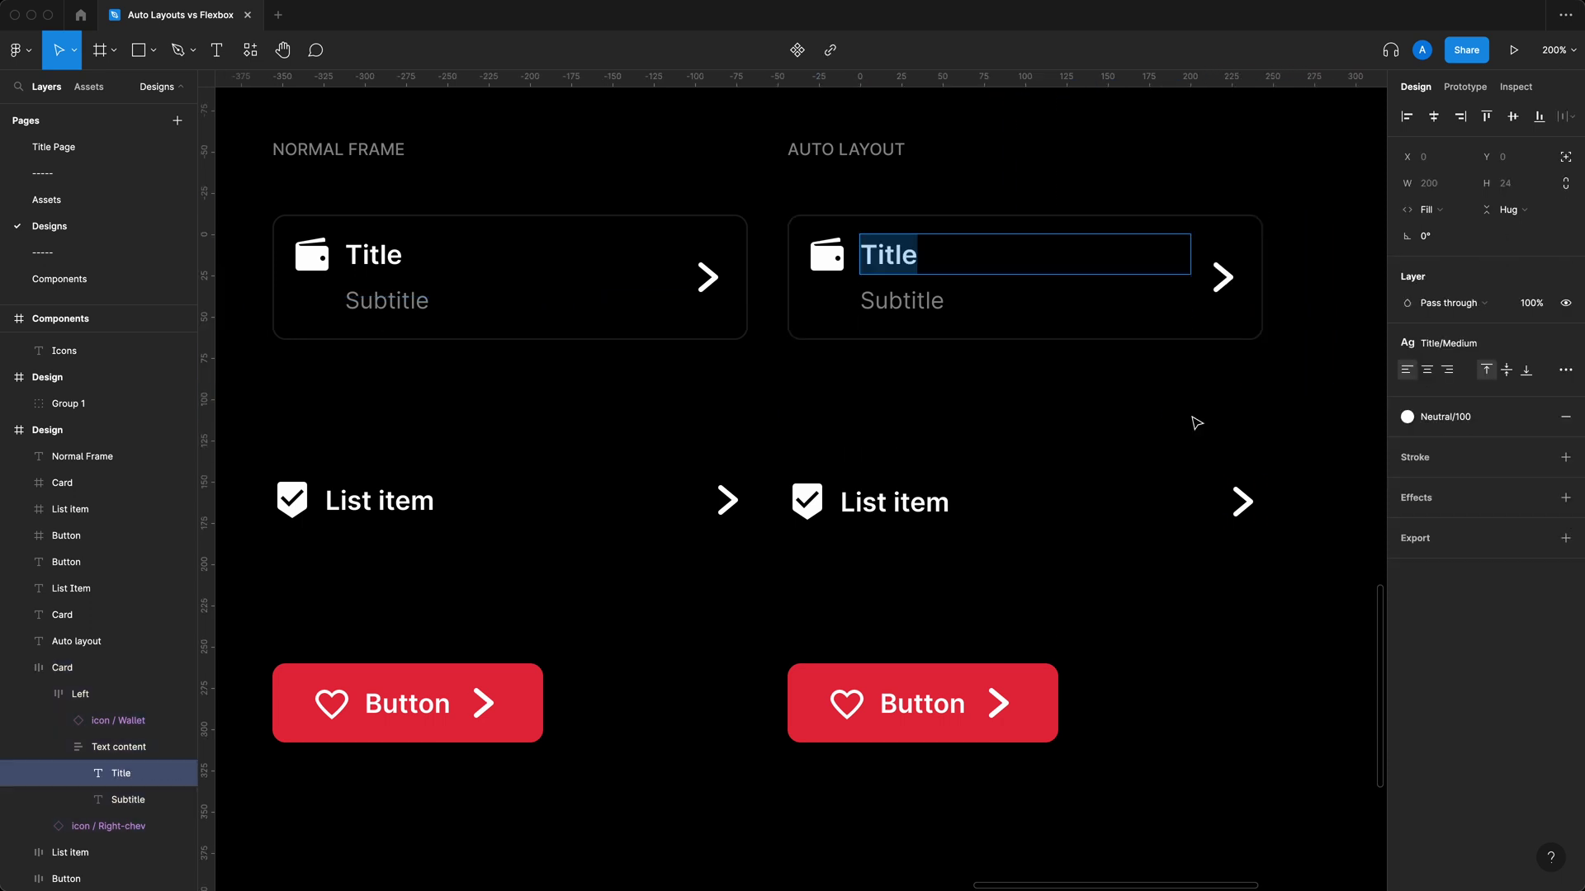
key("Escape")
Step: Change the auto-layout button label to 'Click here'
left_click(922, 704)
double_click(929, 706)
double_click(929, 705)
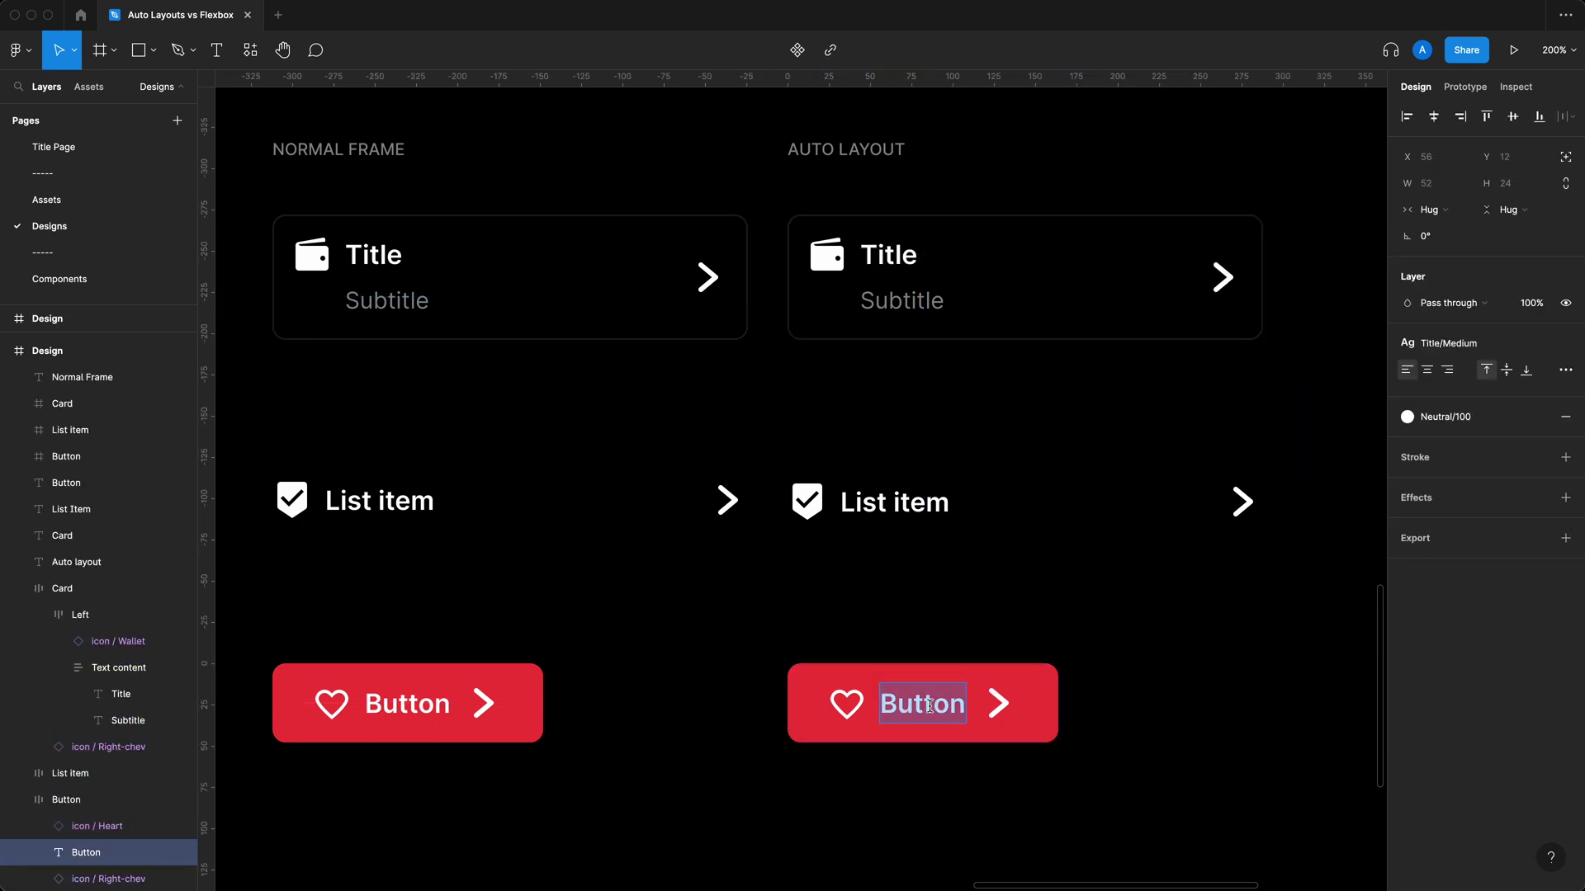
type("Clicki")
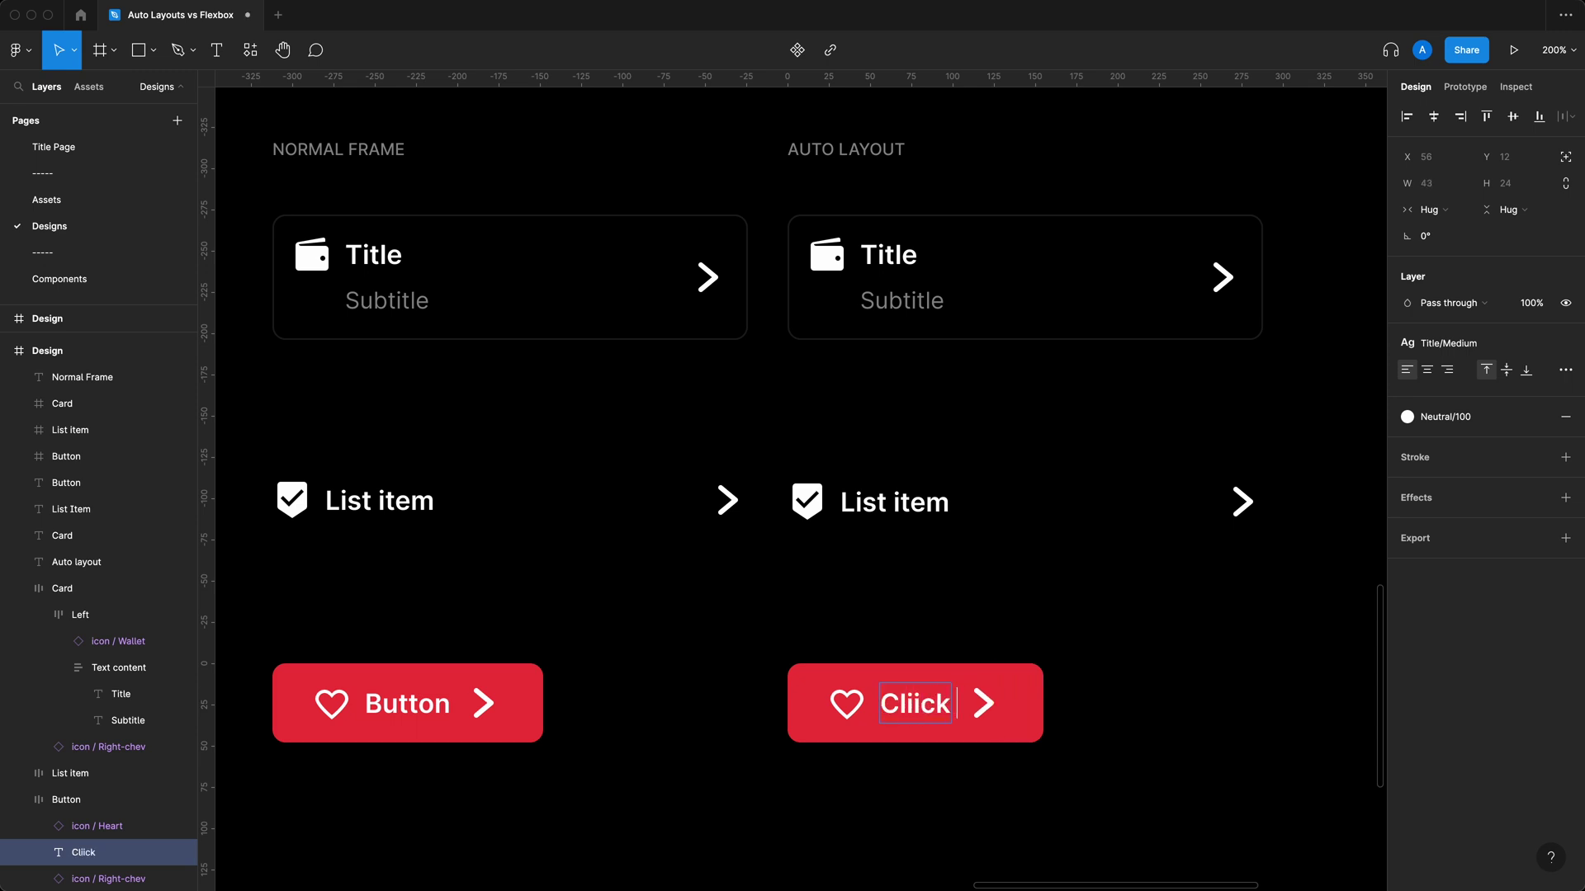
key("BackSpace")
key("BackSpace")
key("BackSpace")
key("BackSpace")
type("ick here")
scroll(1068, 725, "right", 3)
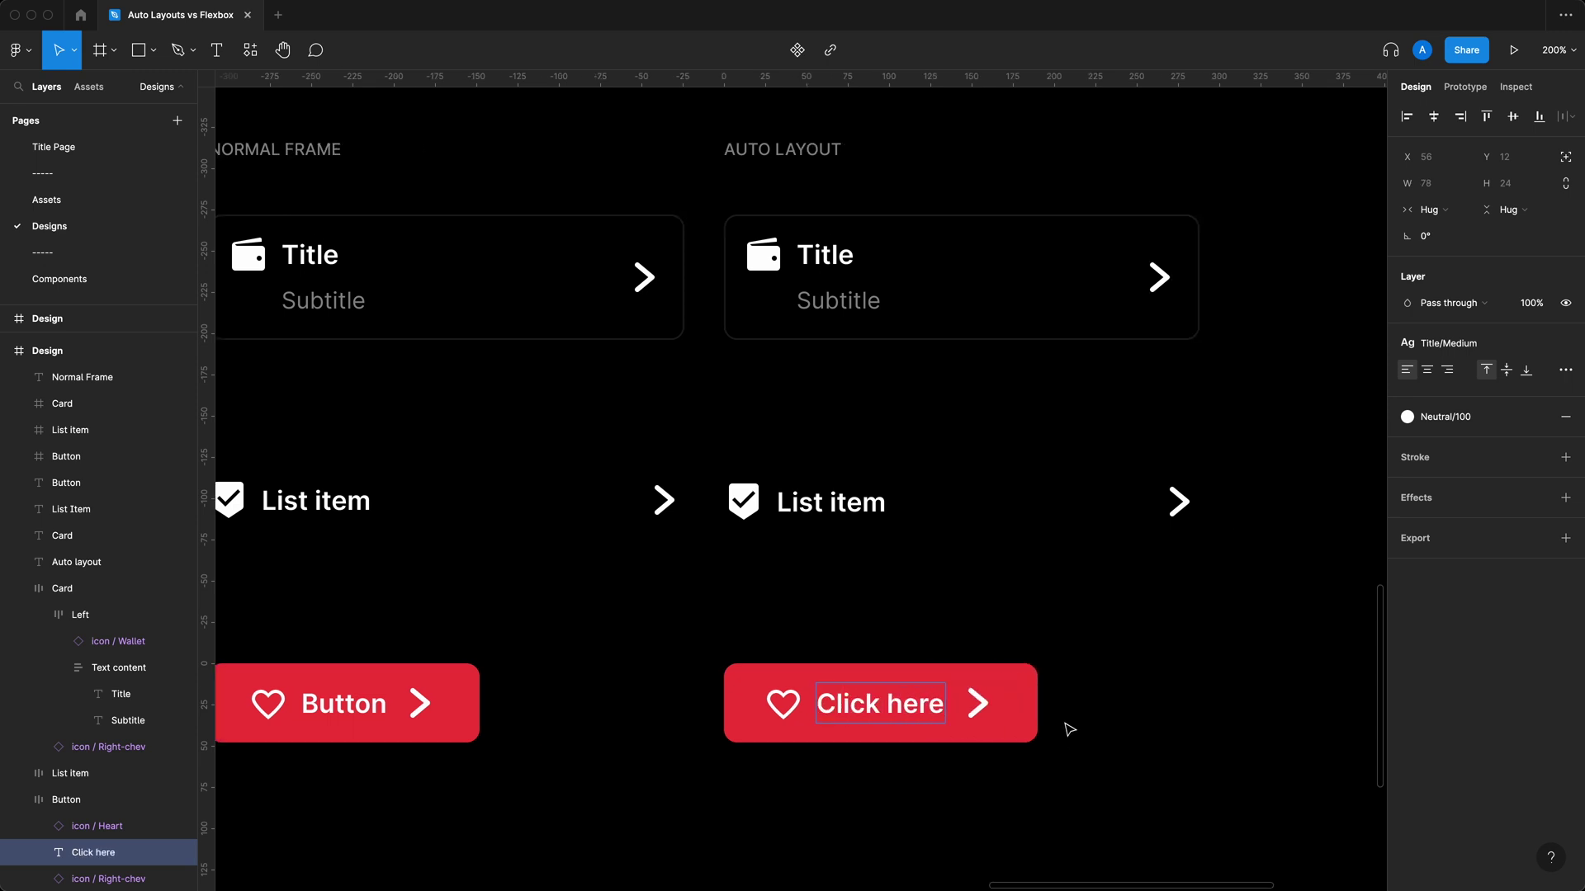
left_click(1068, 725)
Step: Hide the button's chevron icon, then show it again
left_click(982, 717)
left_click(982, 716)
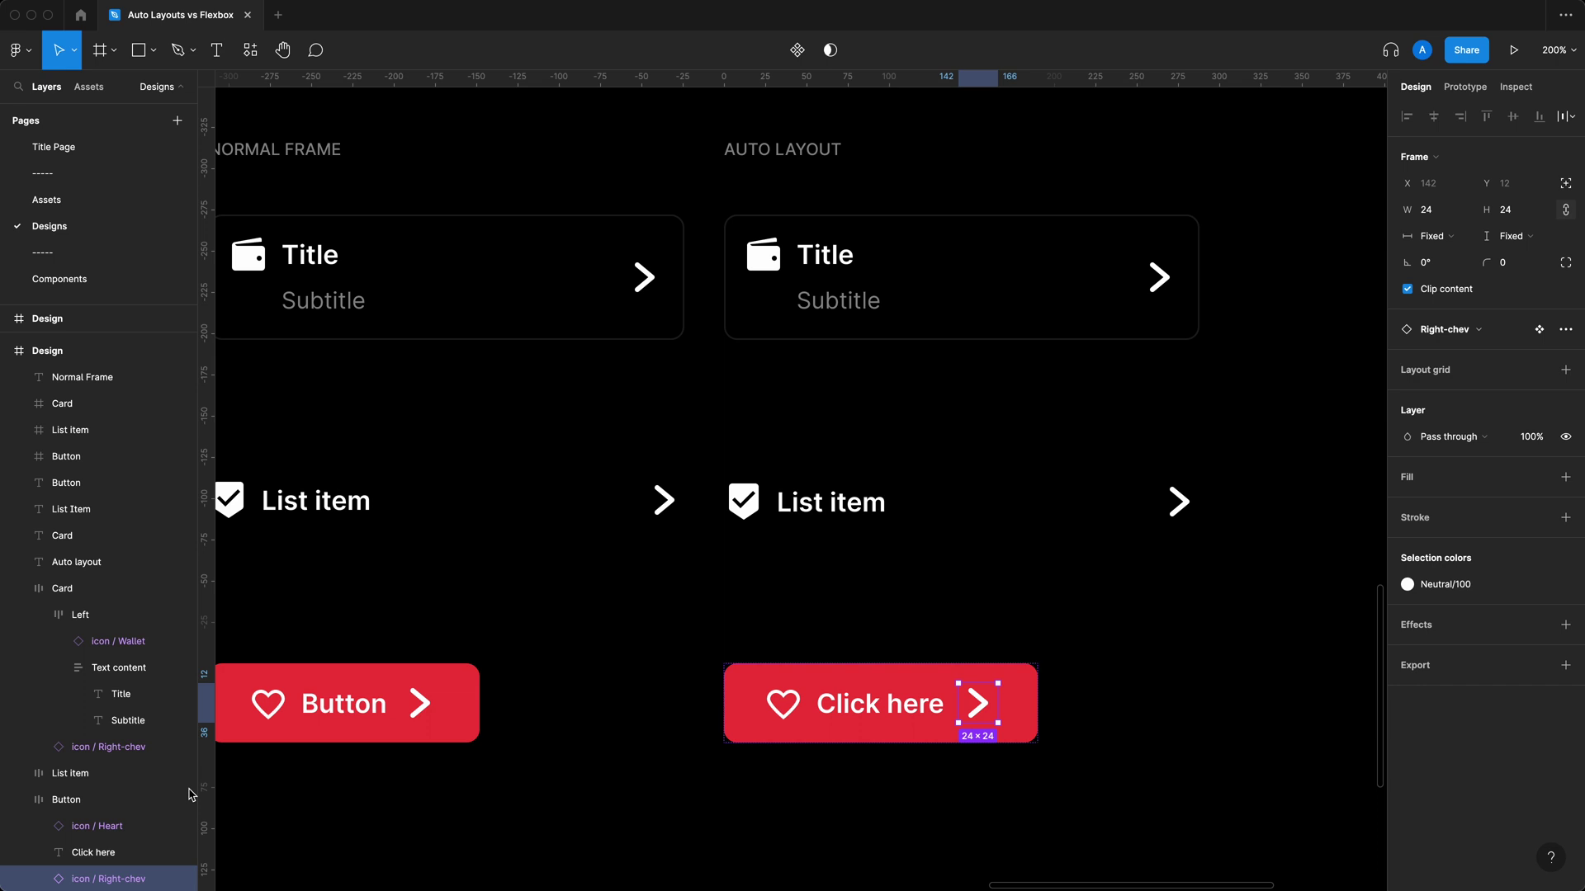
left_click(180, 879)
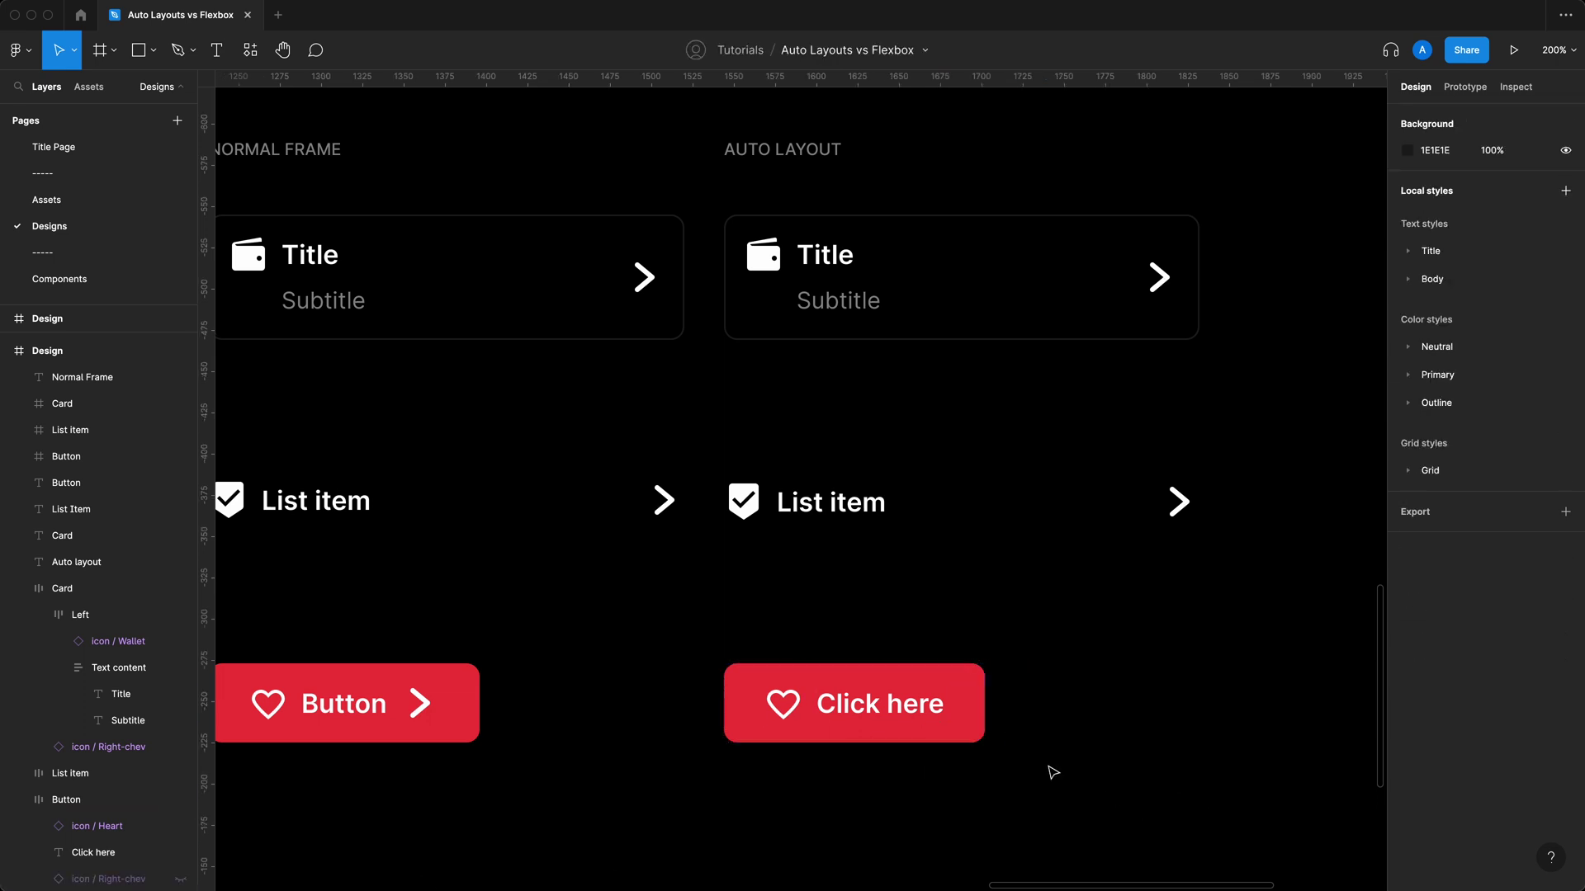
key("ctrl+z")
left_click(1118, 760)
scroll(662, 684, "left", 3)
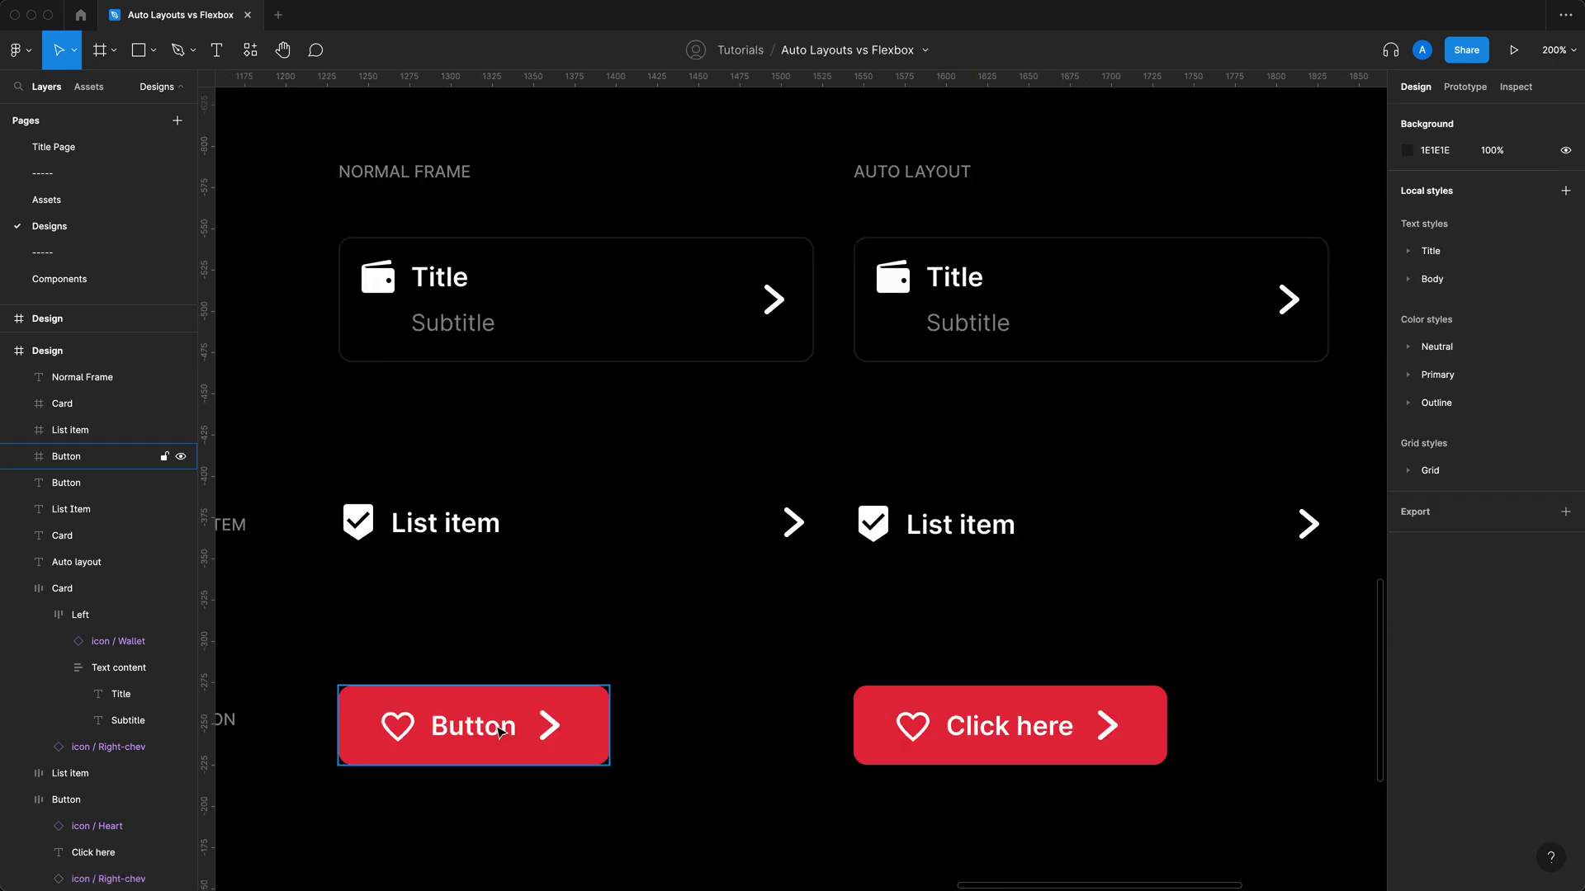
double_click(485, 738)
type("asdfdsafsdf")
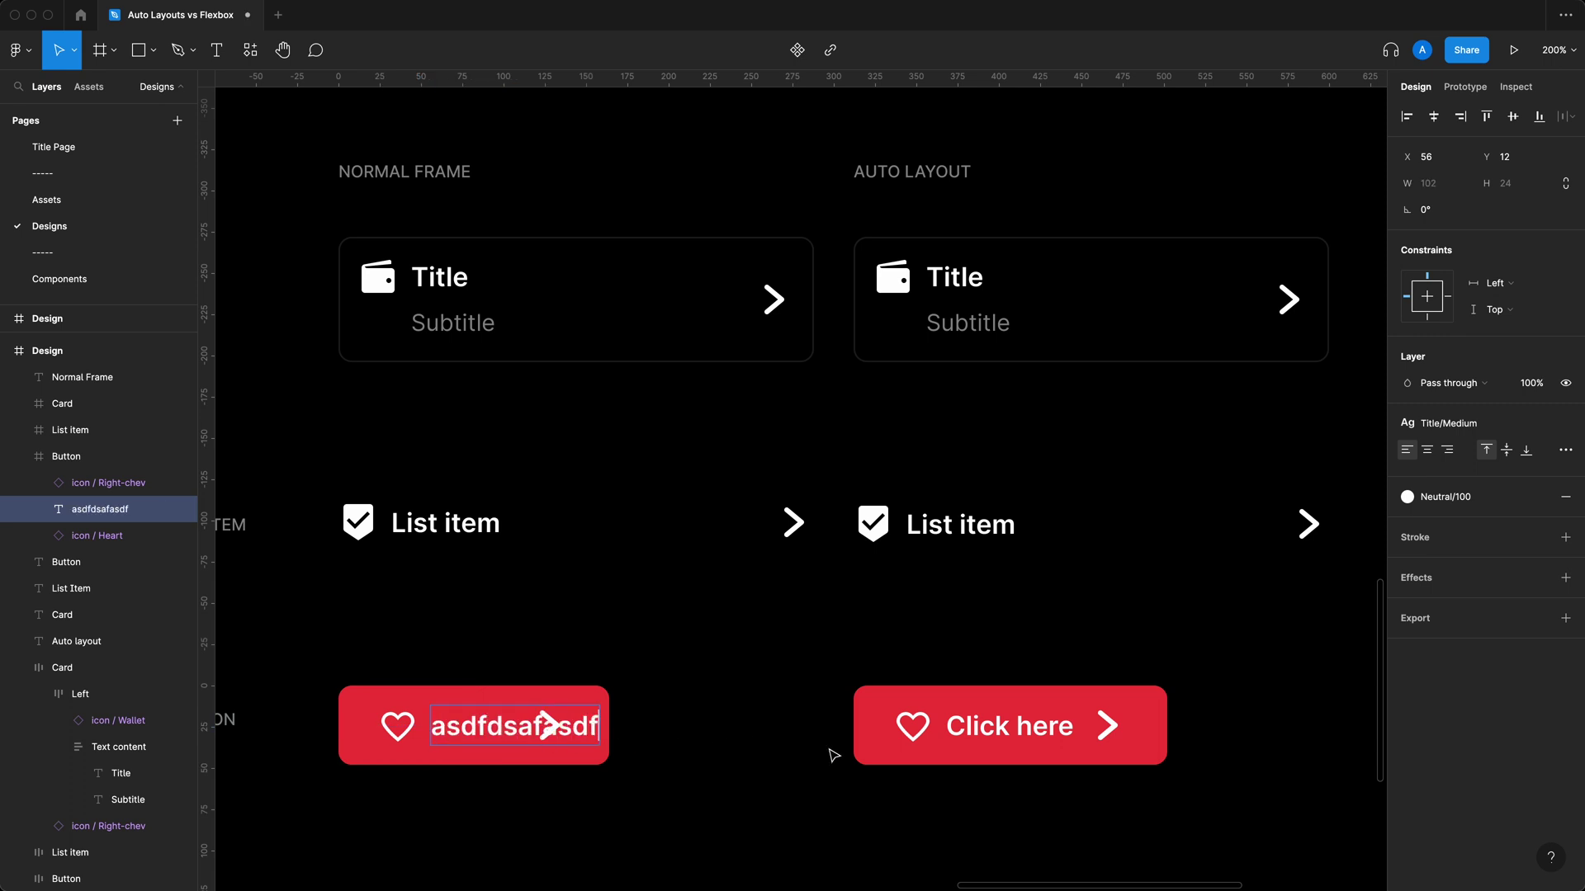
key("ctrl+z")
double_click(482, 531)
type("asf")
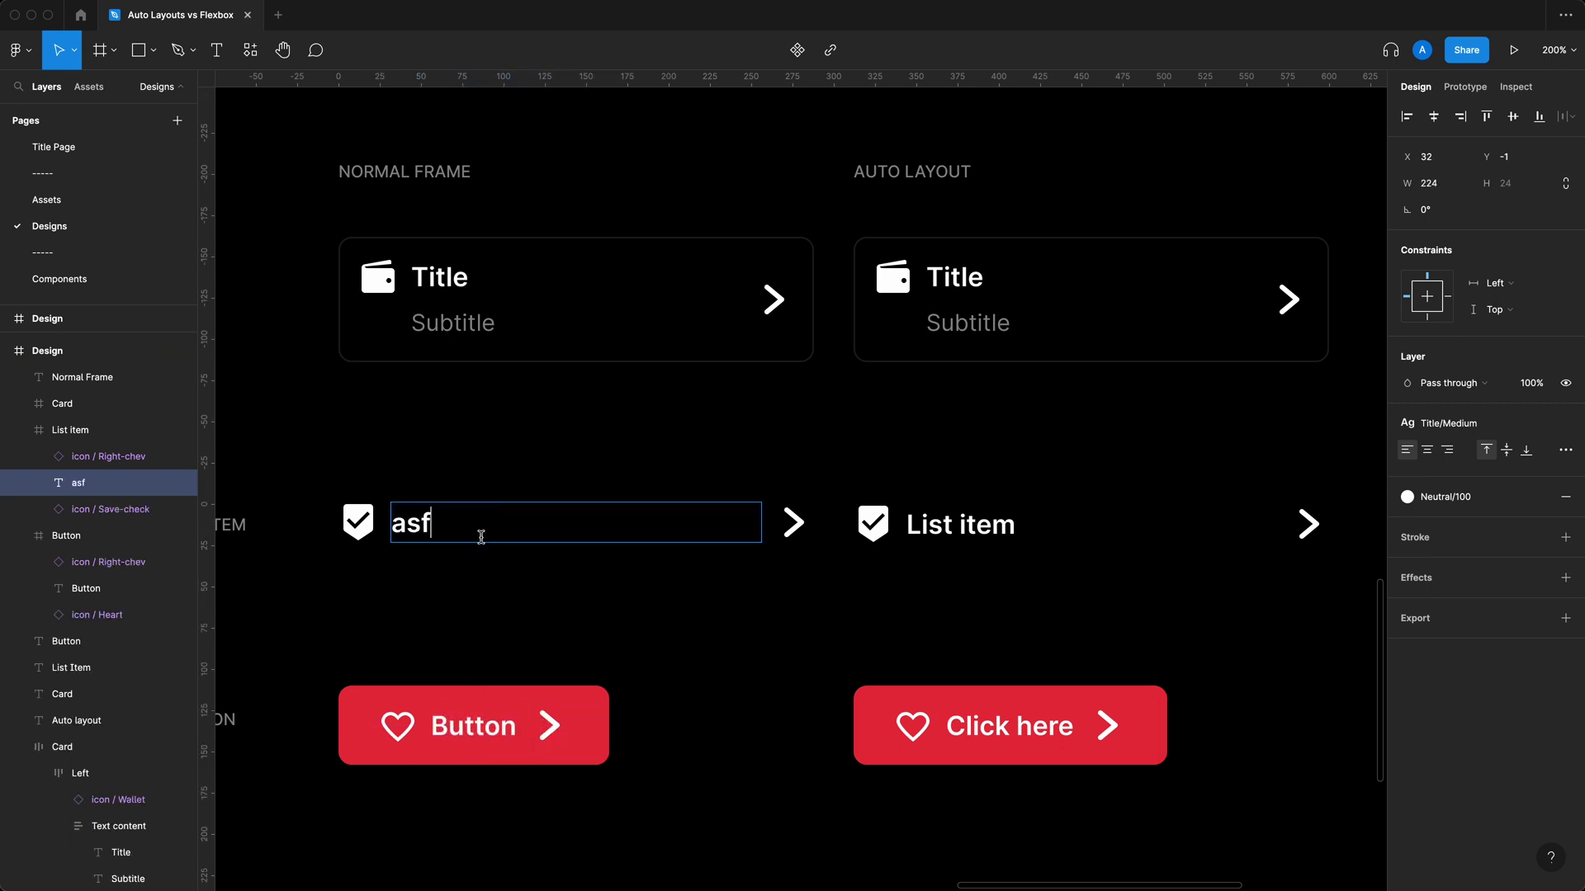
type("asdffsafsaf")
key("ctrl+z")
key("Escape")
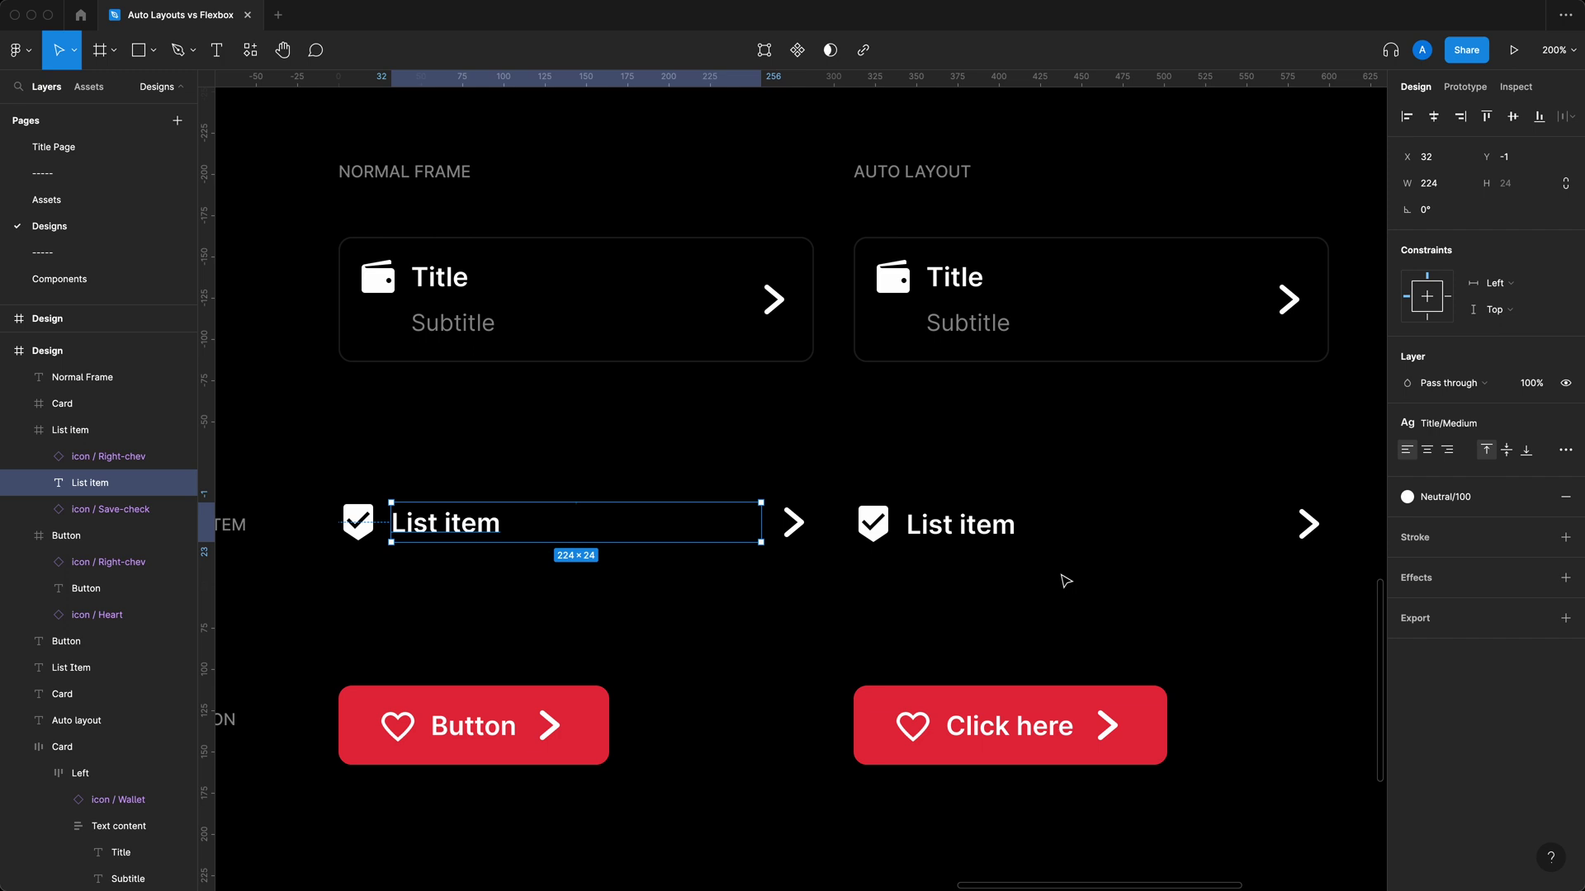
left_click(819, 675)
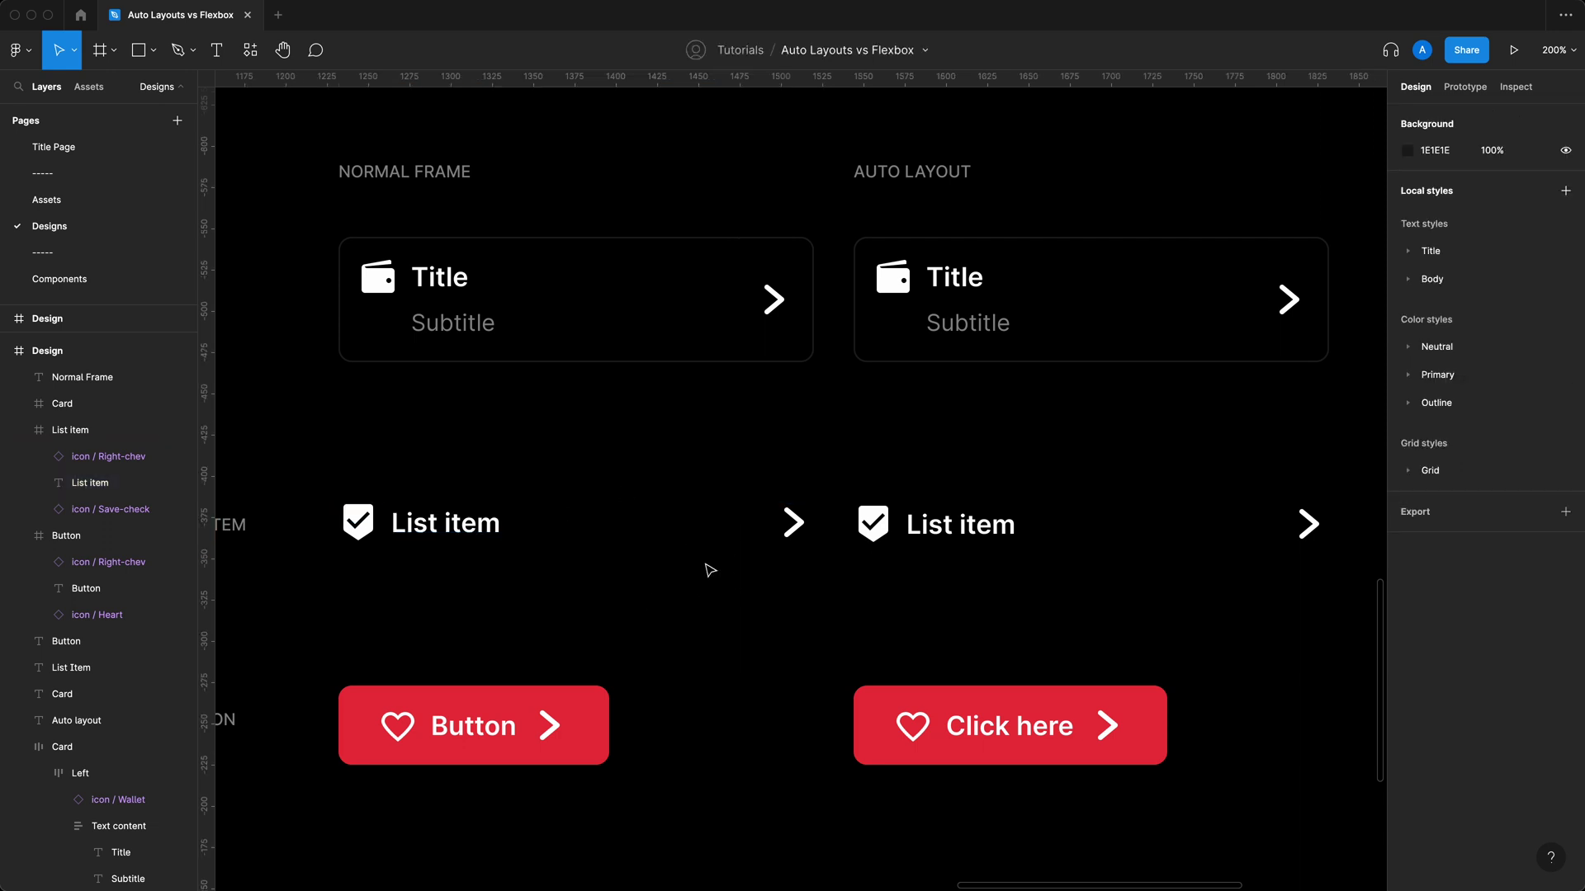
scroll(708, 570, "up", 3)
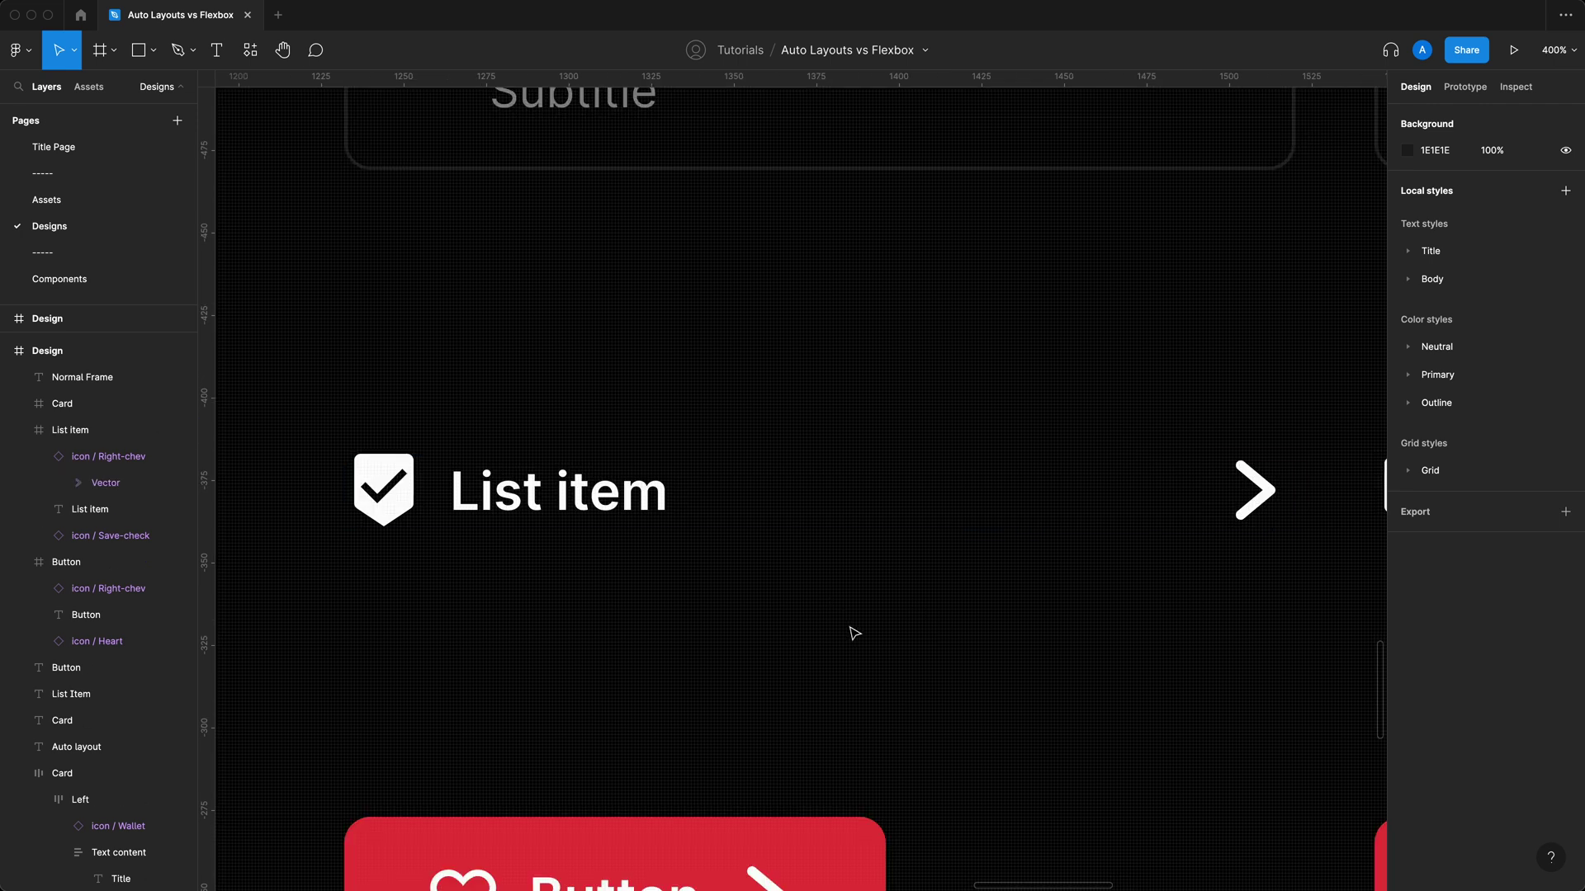
double_click(387, 514)
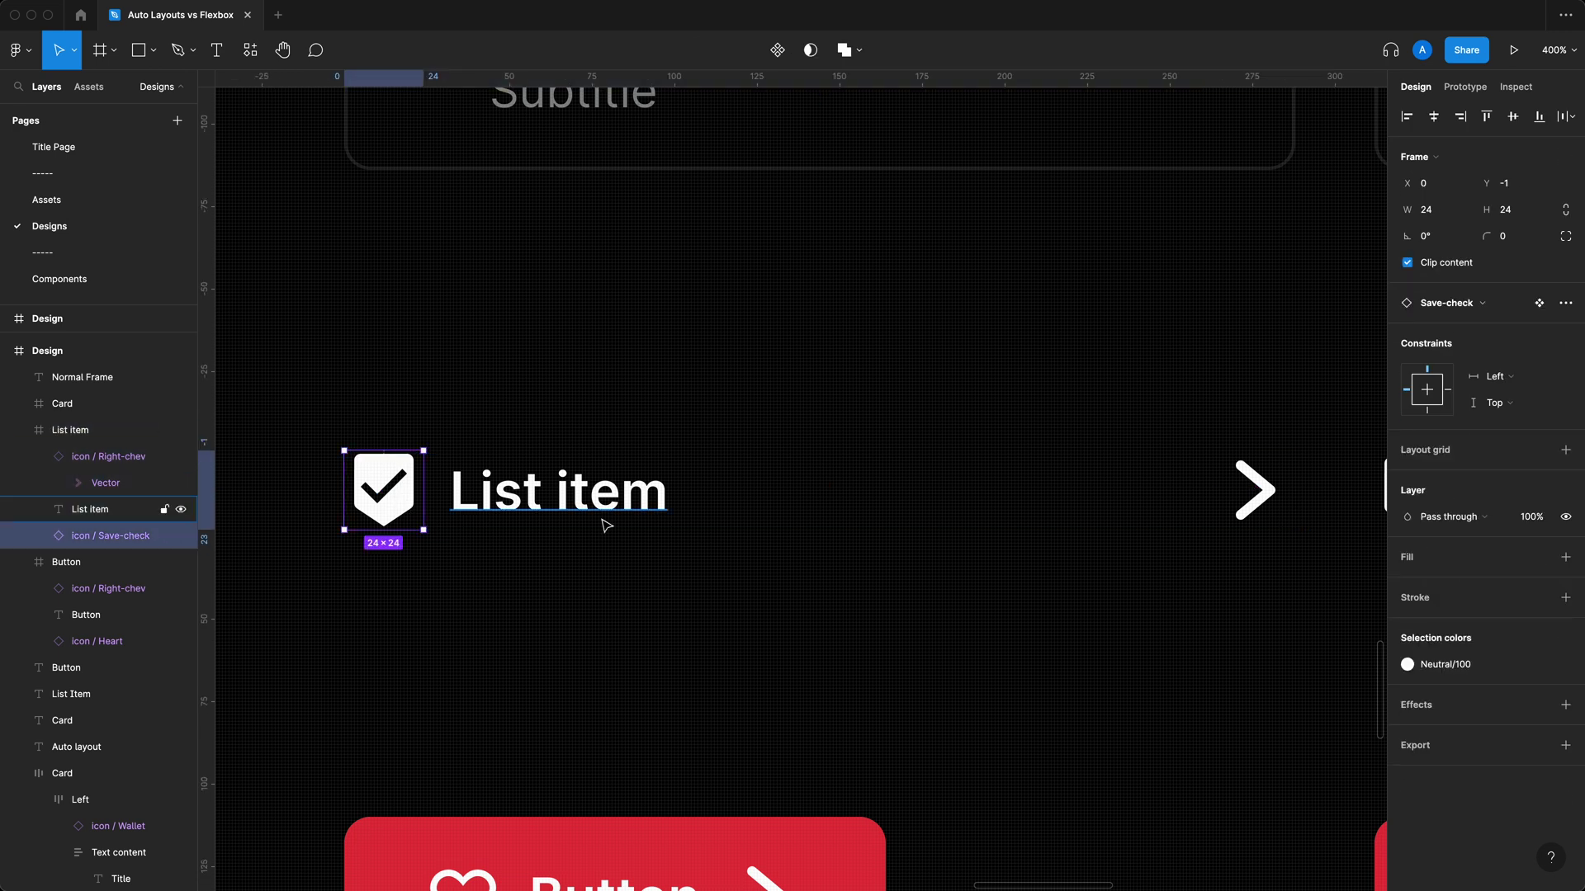
key("Escape")
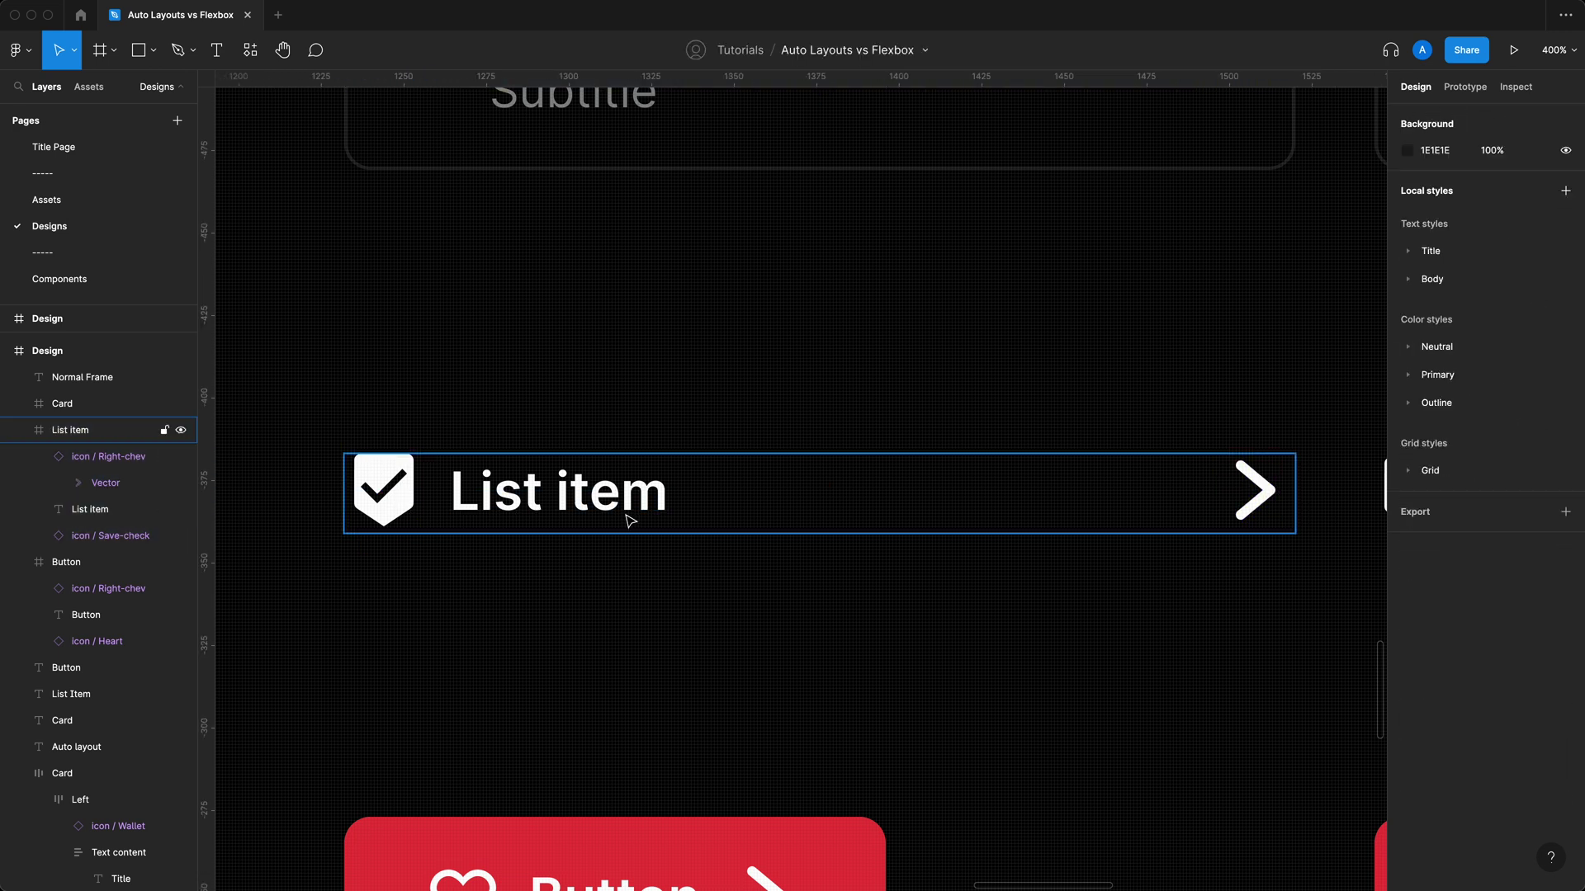
left_click(630, 520)
double_click(630, 520)
left_click(462, 491)
left_click_drag(479, 491, 408, 489)
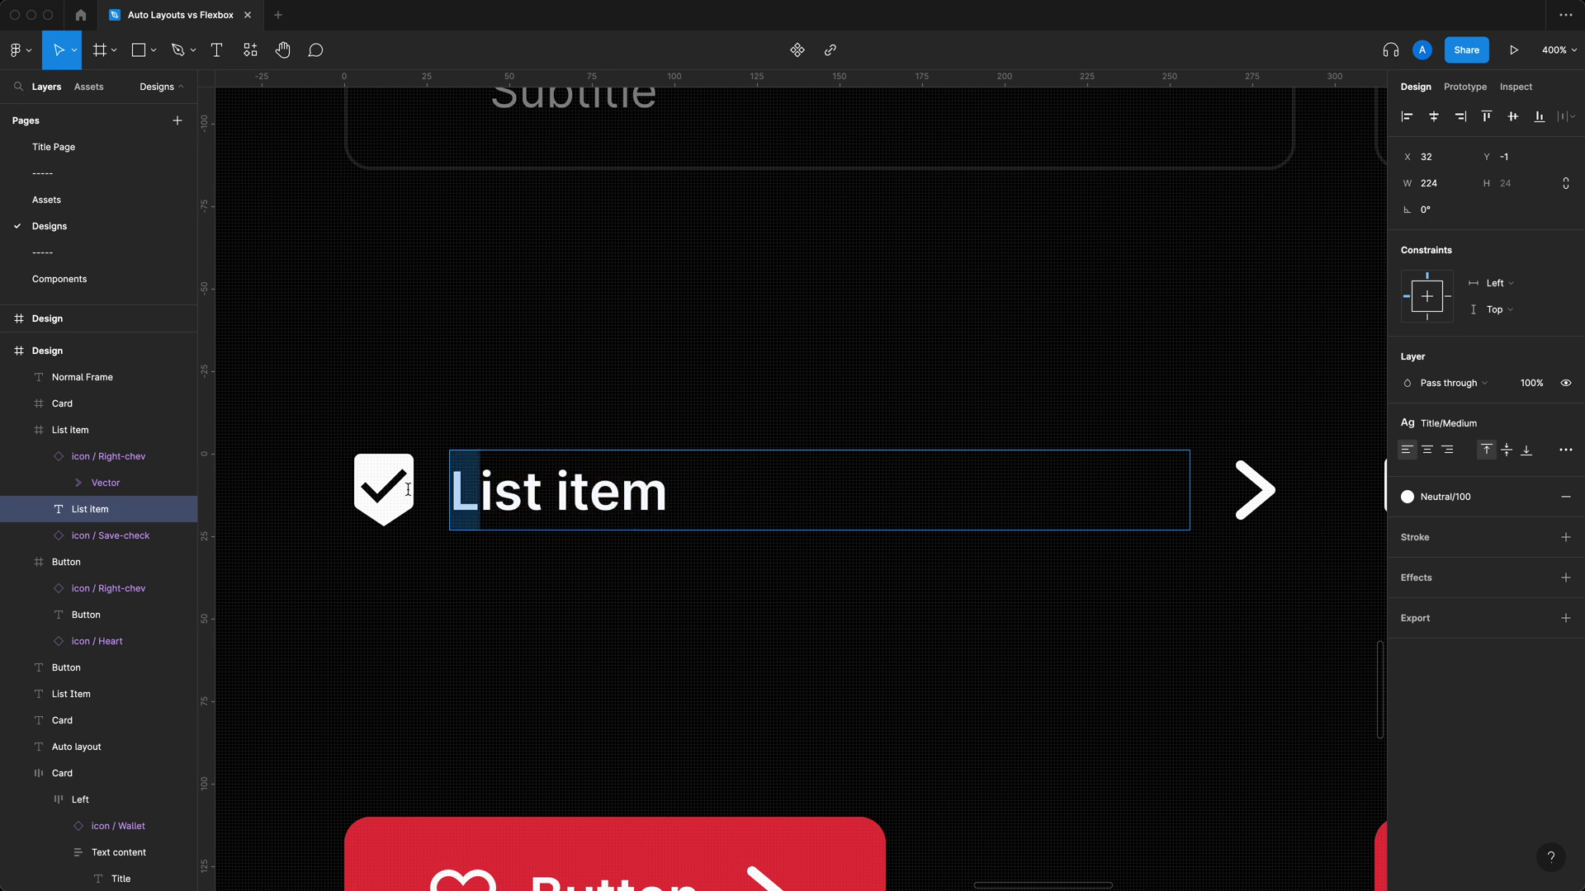
left_click_drag(625, 491, 701, 489)
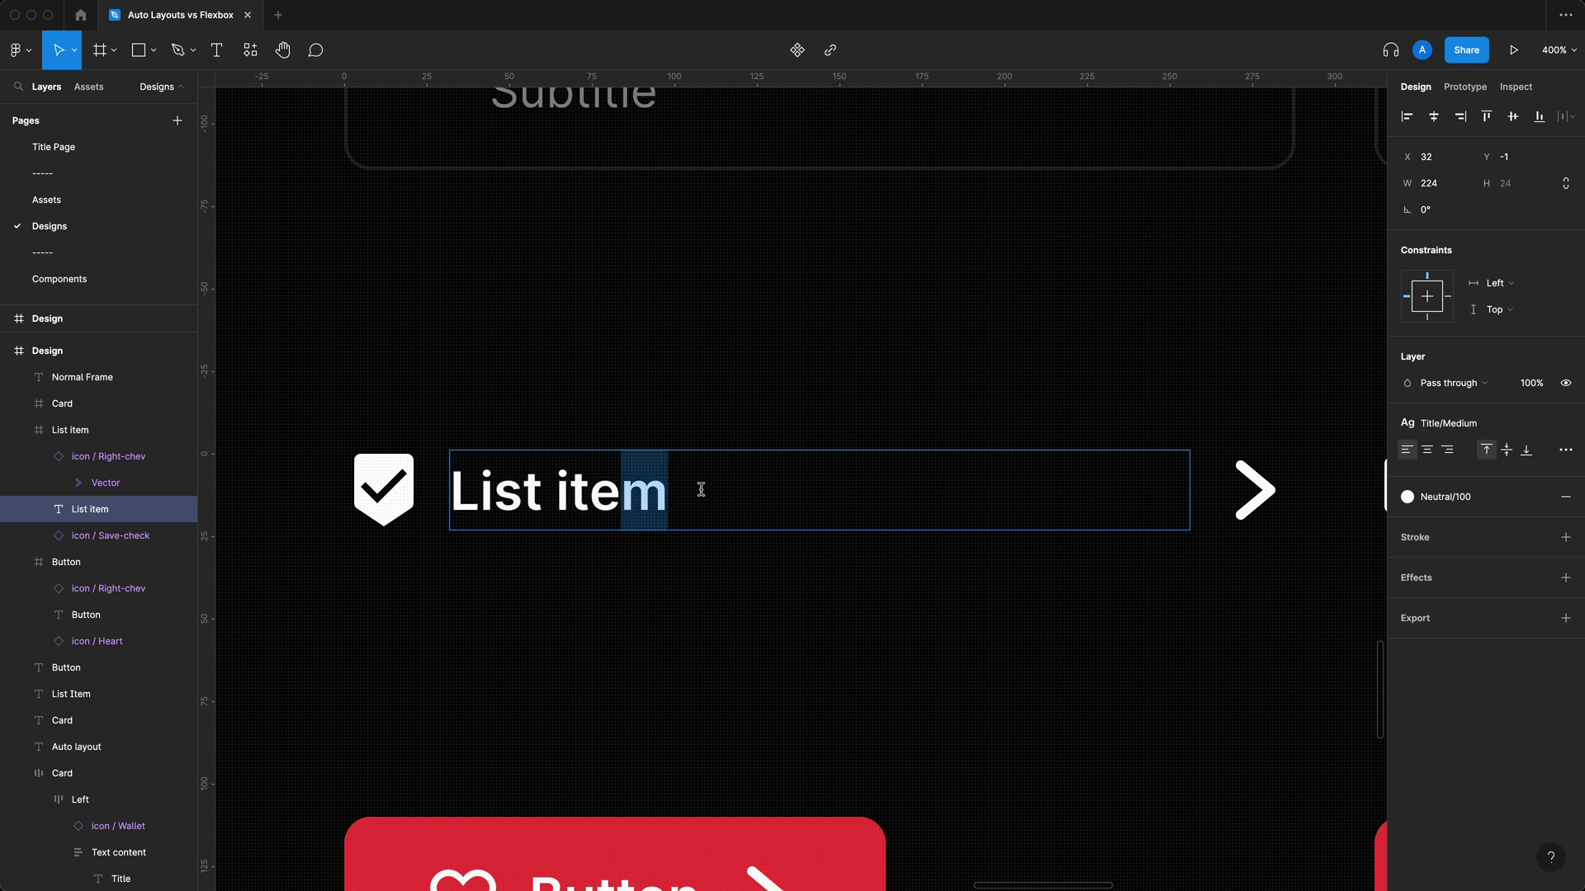
left_click(1030, 620)
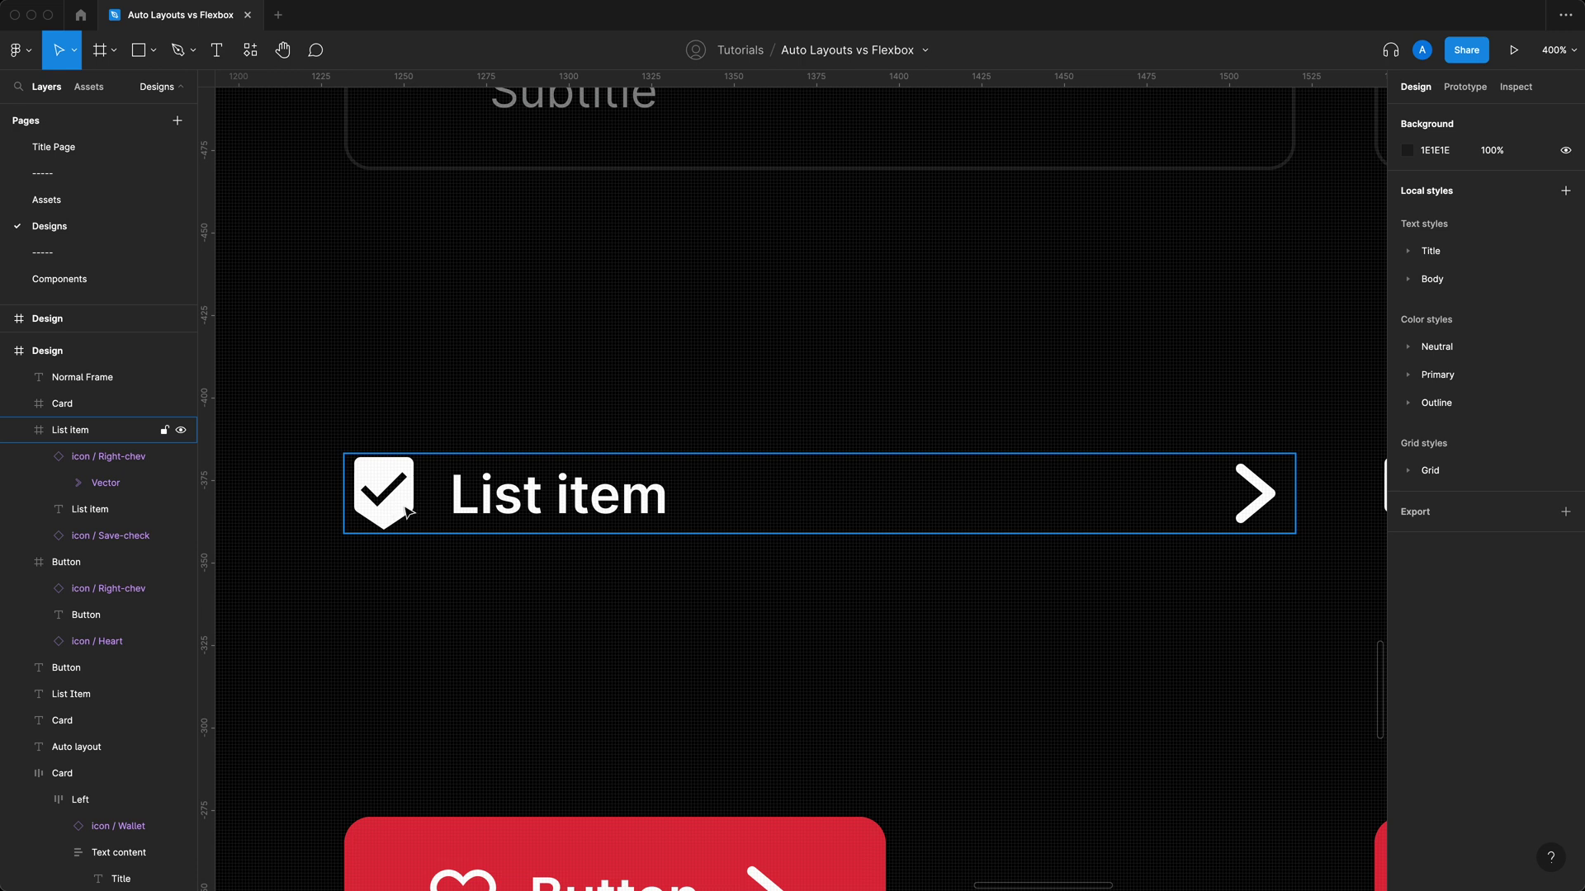
double_click(562, 512)
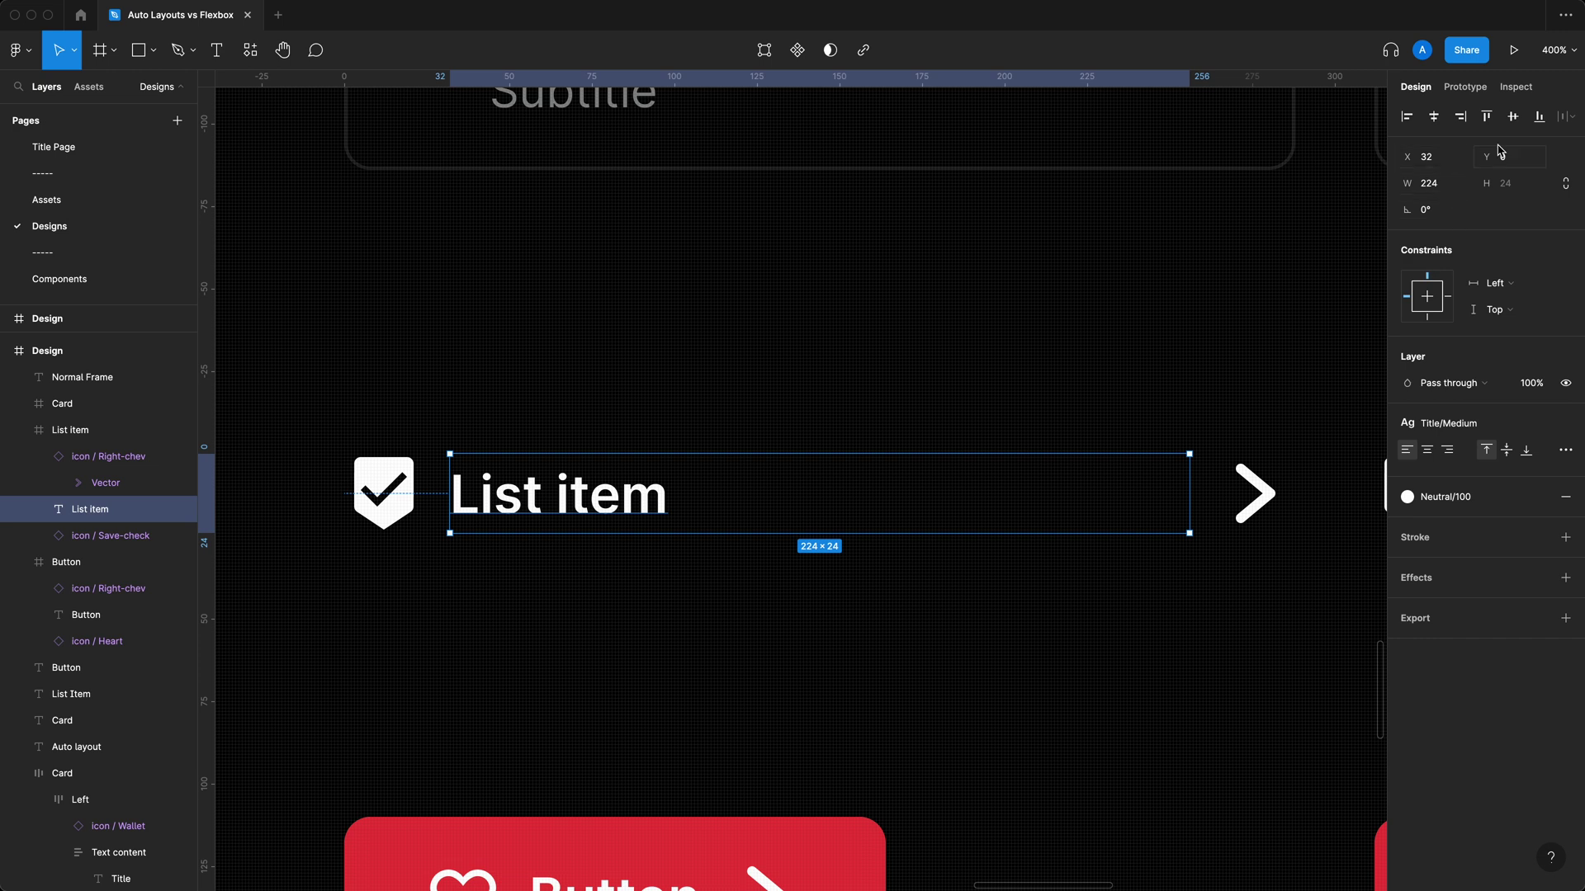
left_click(1254, 494)
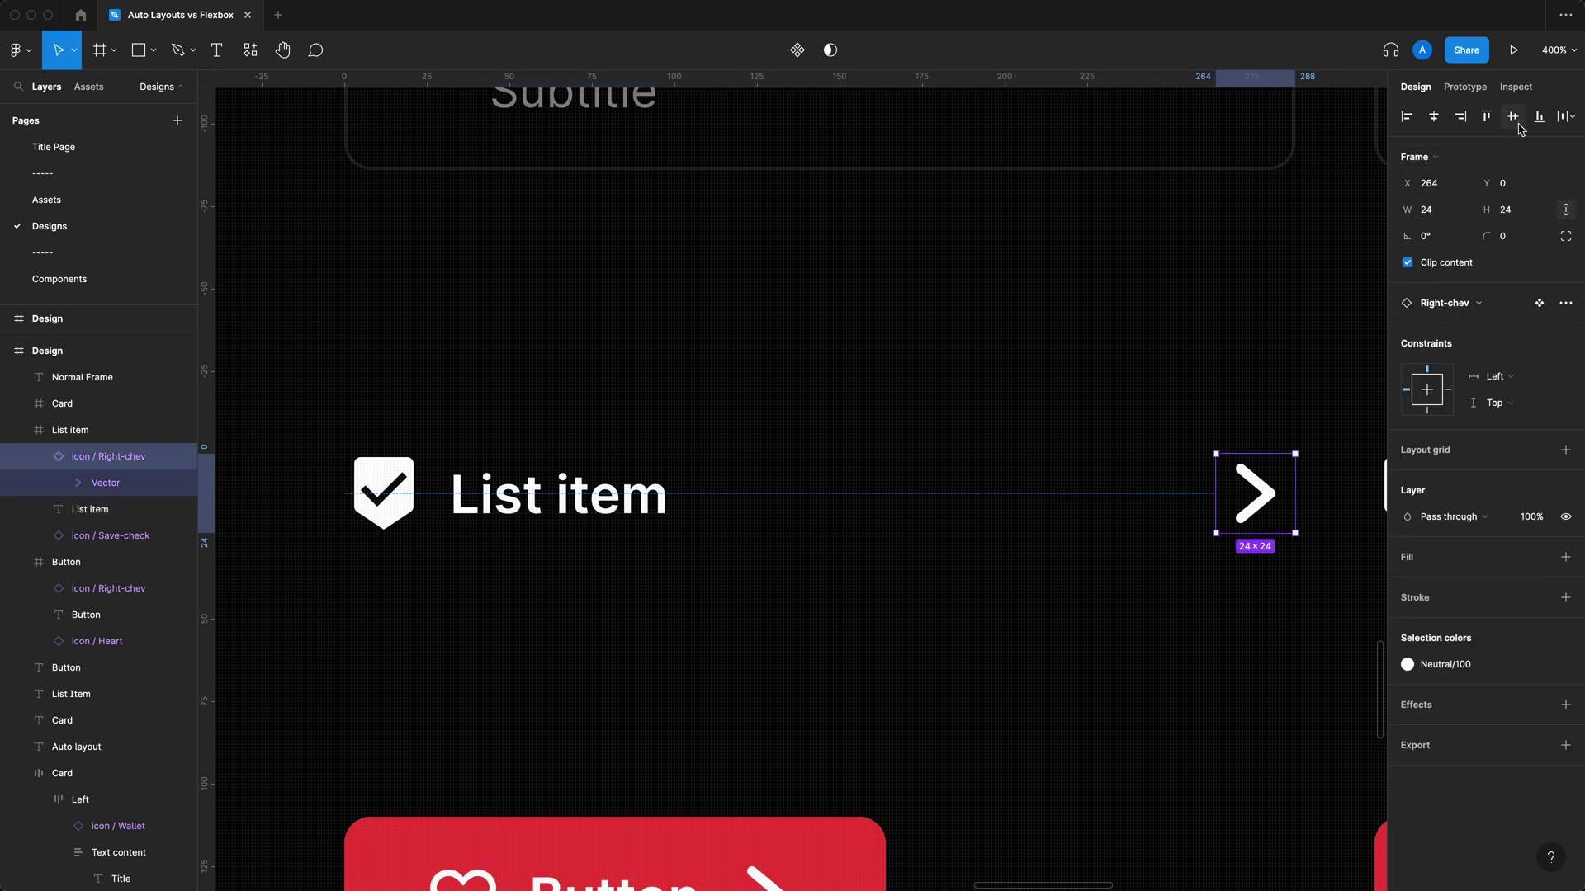
left_click(383, 493)
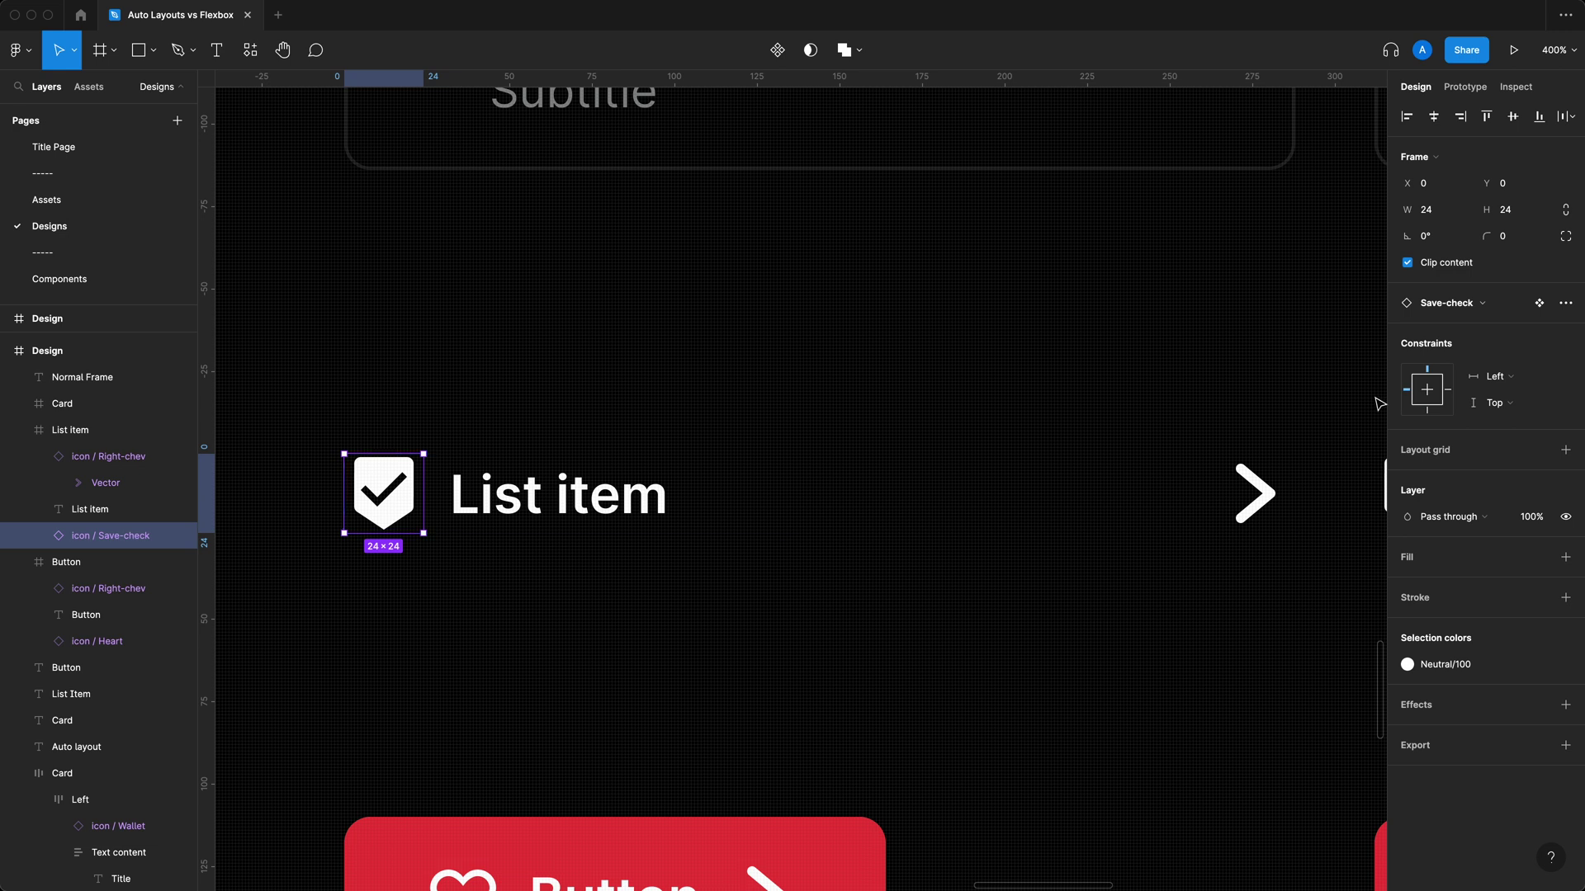
Step: Swap the list item's check icon for Save, then undo back to the check icon
left_click(1479, 307)
left_click(1486, 608)
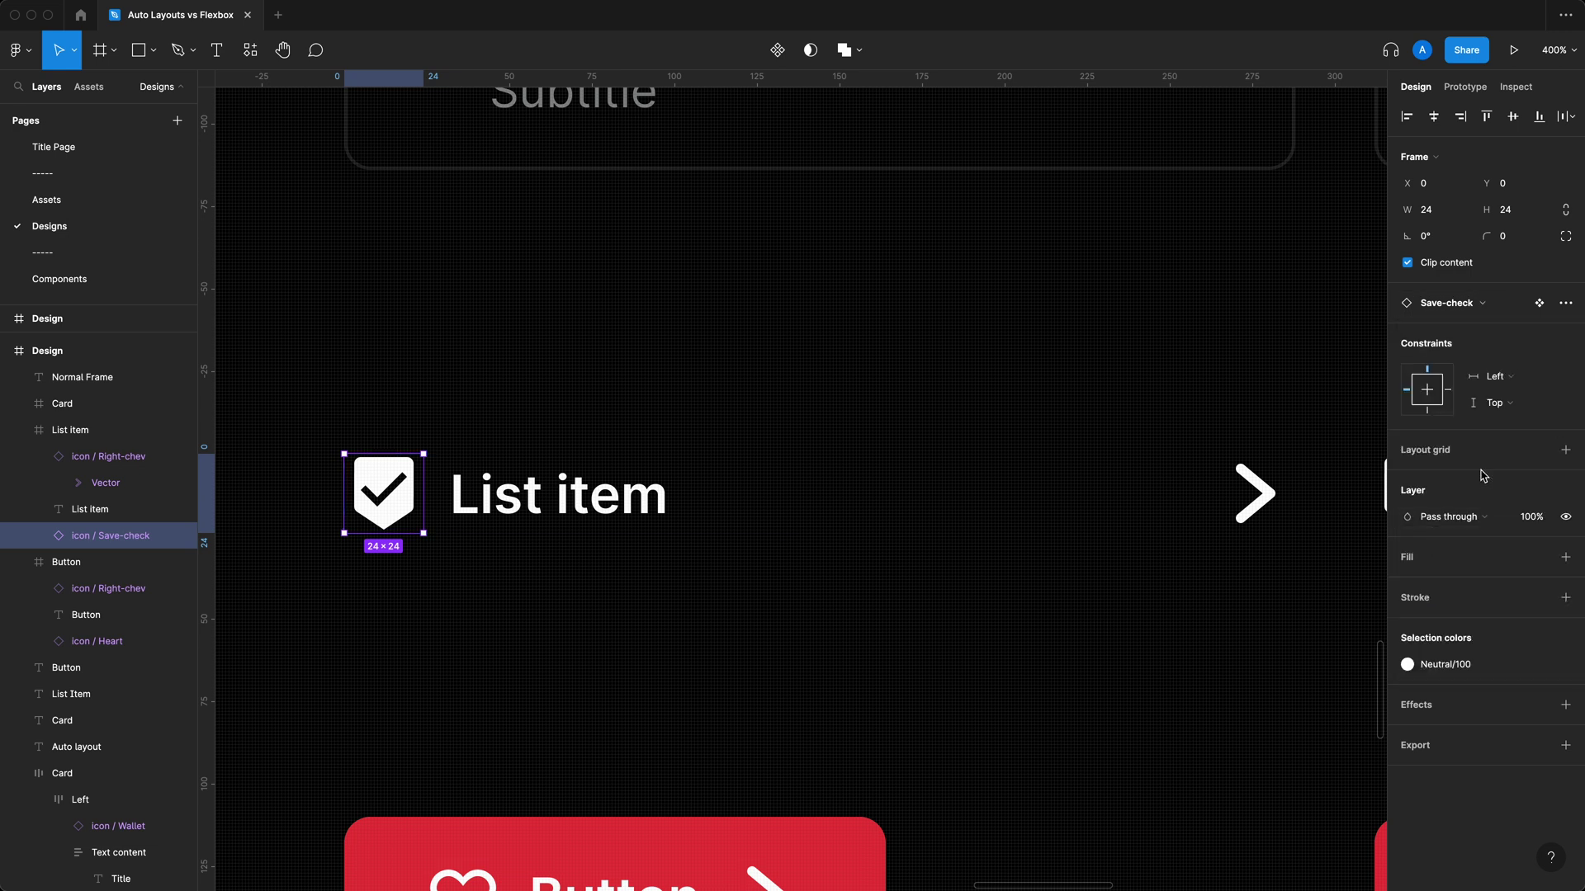
left_click(1500, 307)
left_click(1478, 588)
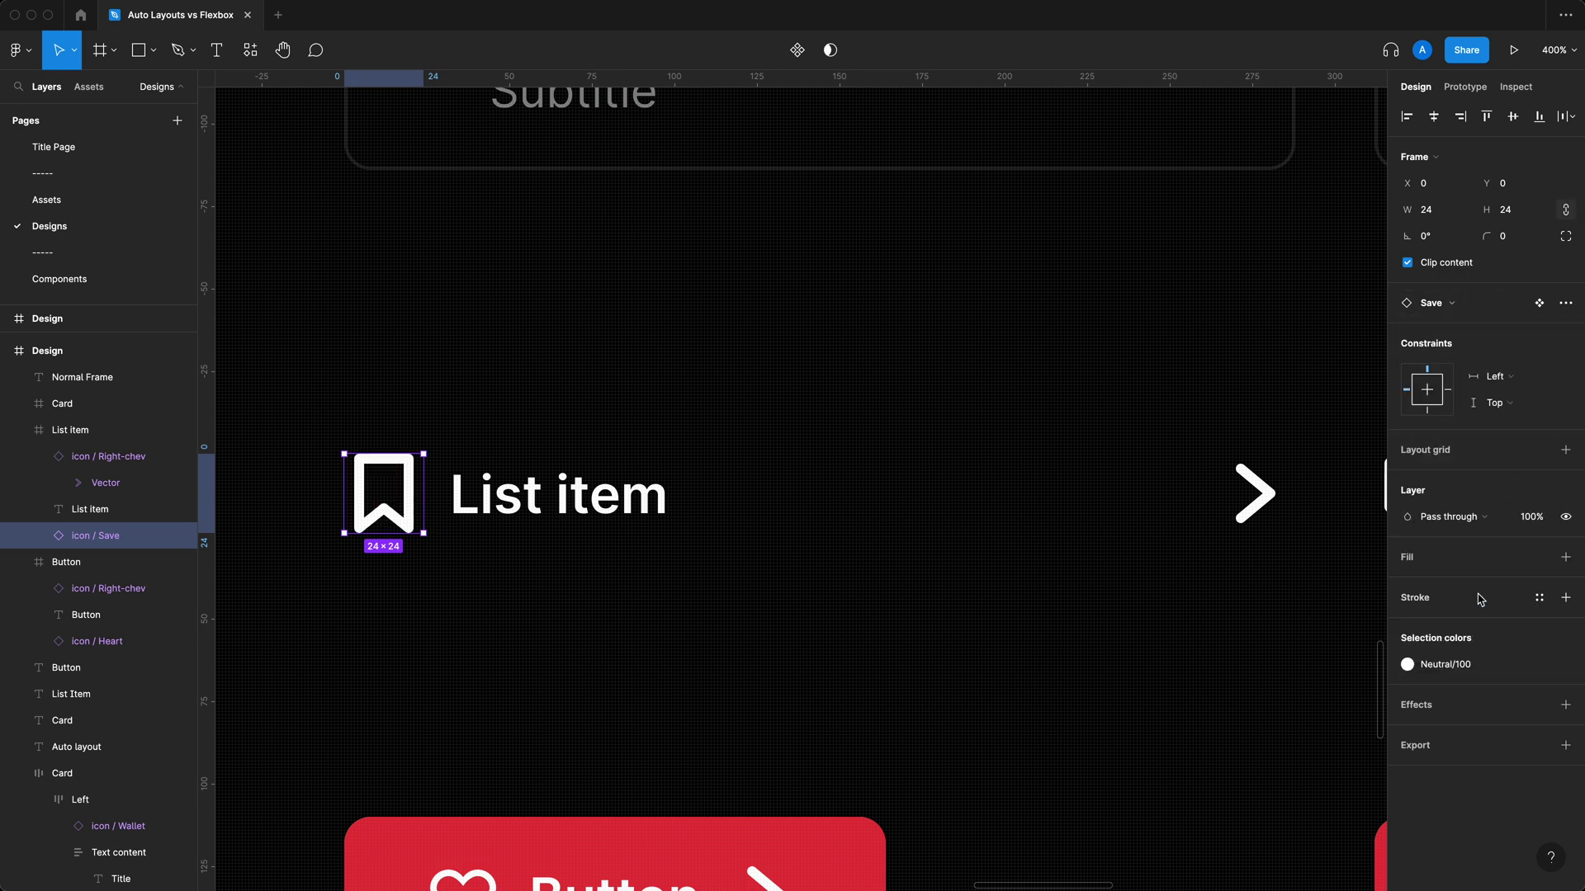
left_click(647, 641)
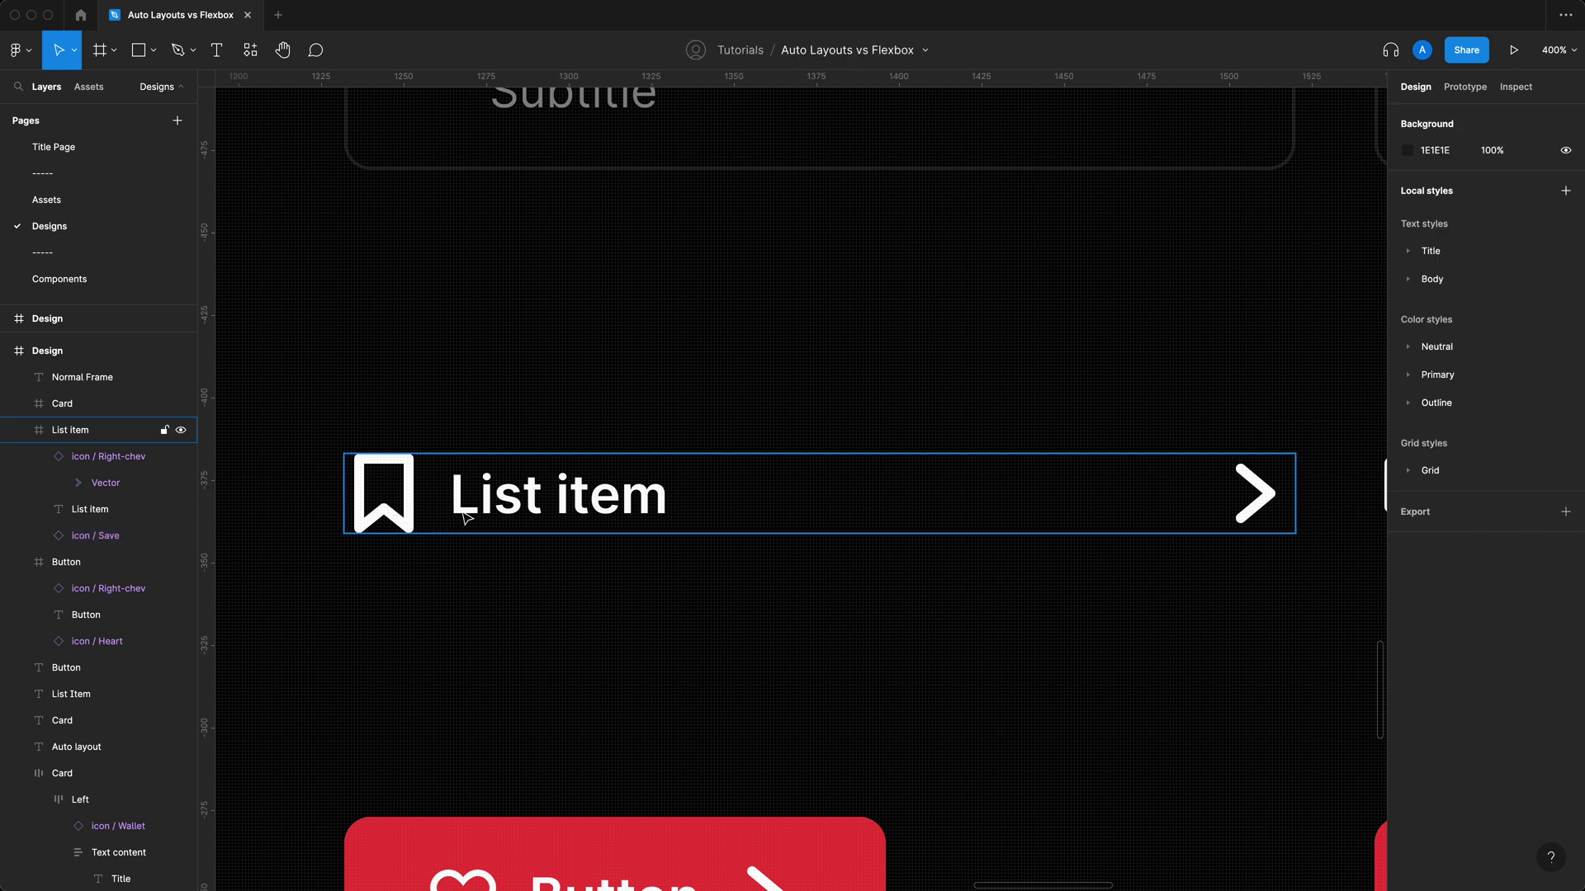
key("super+z")
key("super+z")
left_click(575, 579)
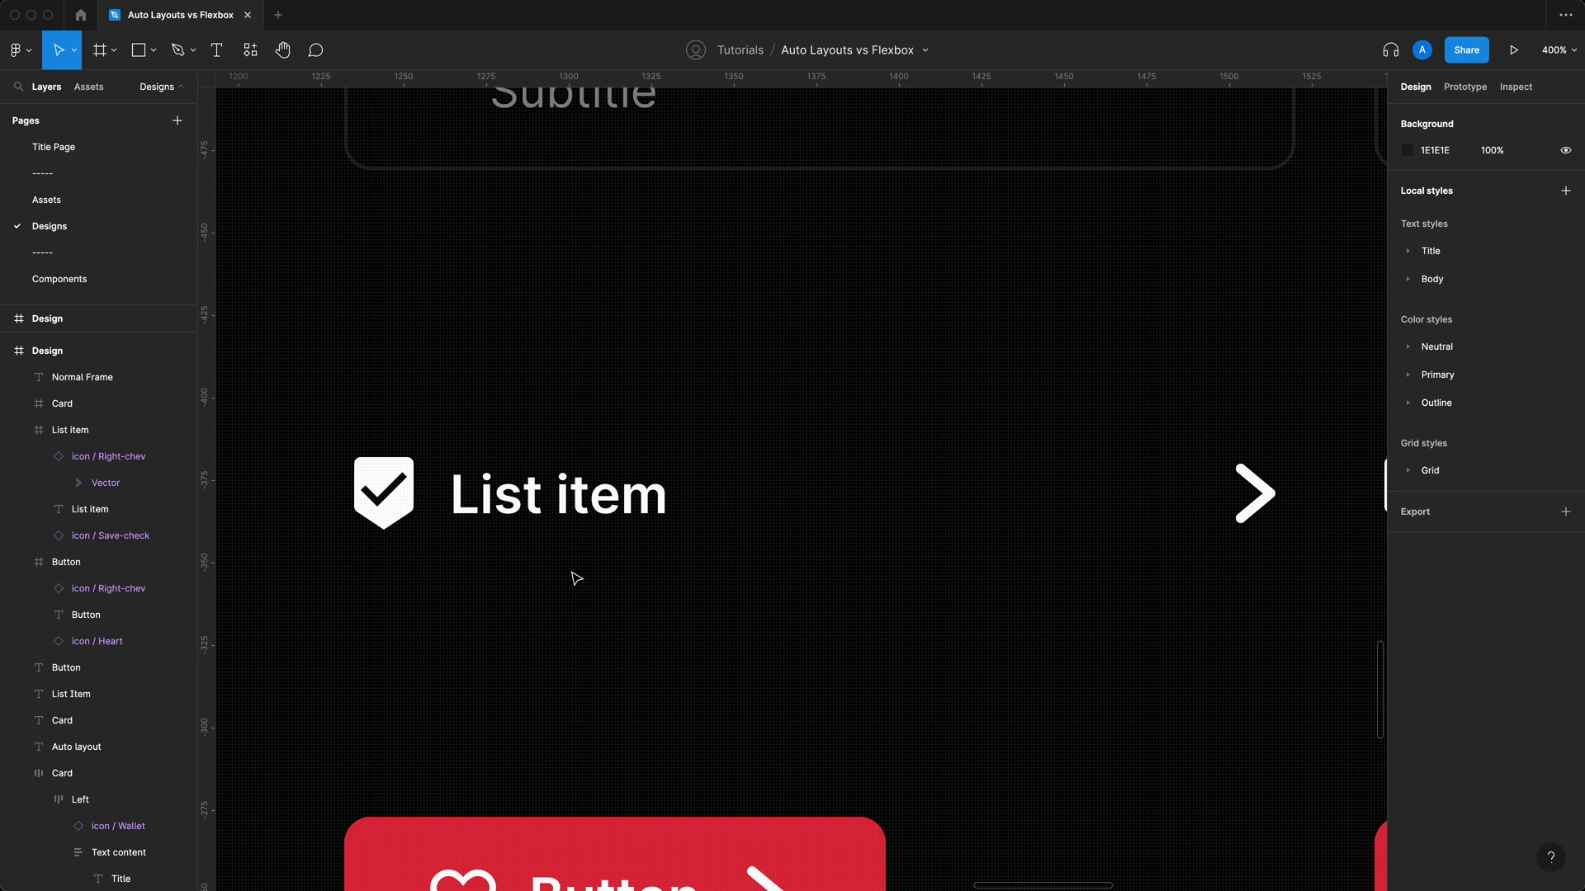
Step: Nudge the List item text up 2 px
left_click(545, 509)
left_click(544, 510)
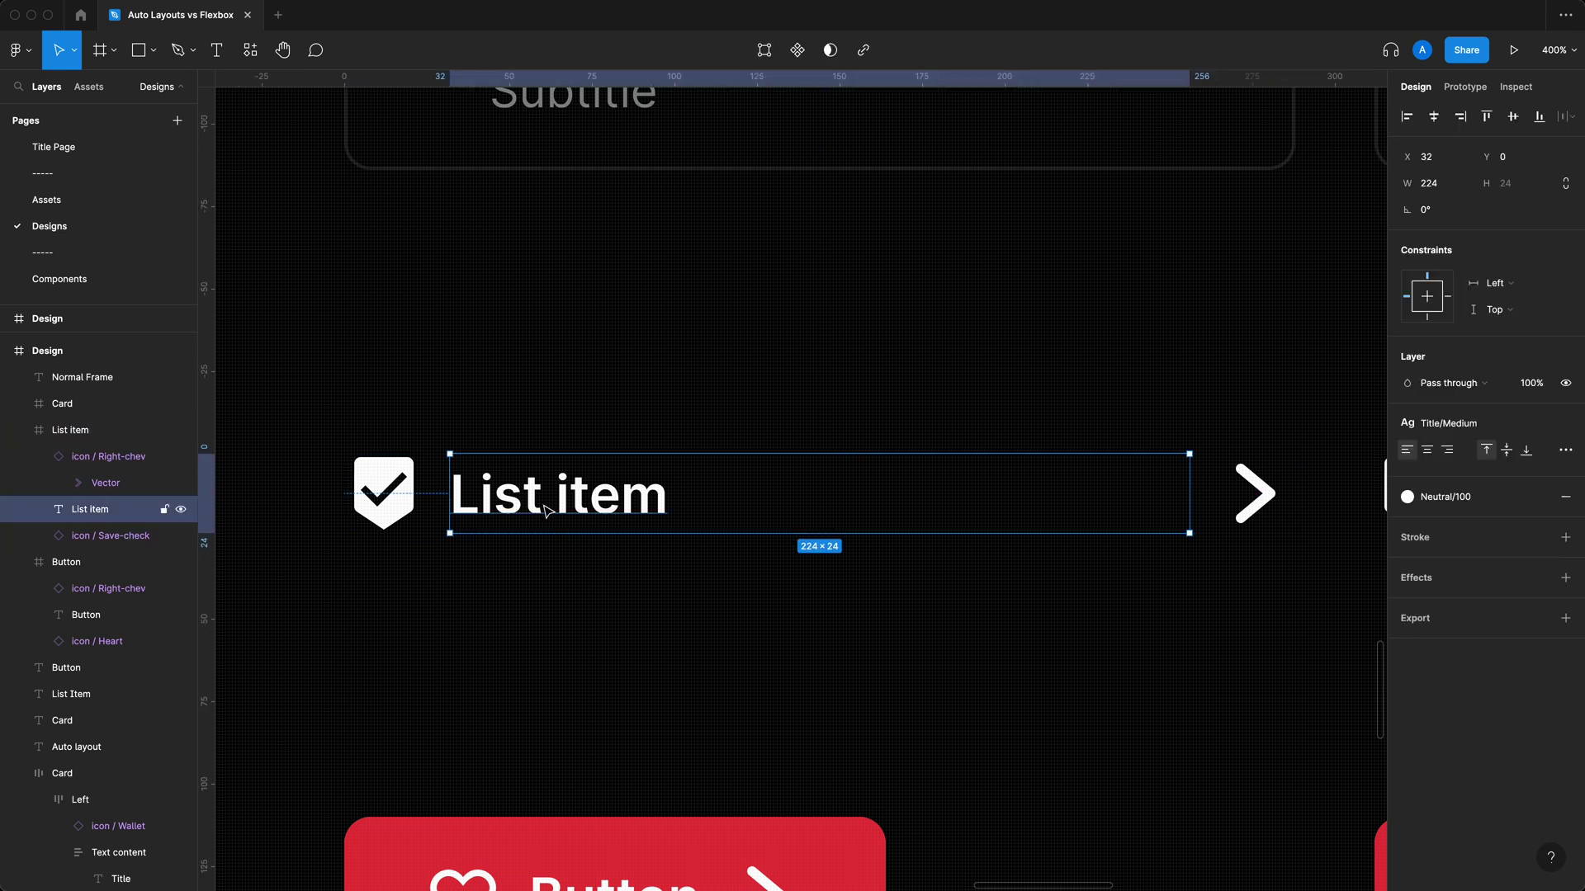
key("Up")
key("Up")
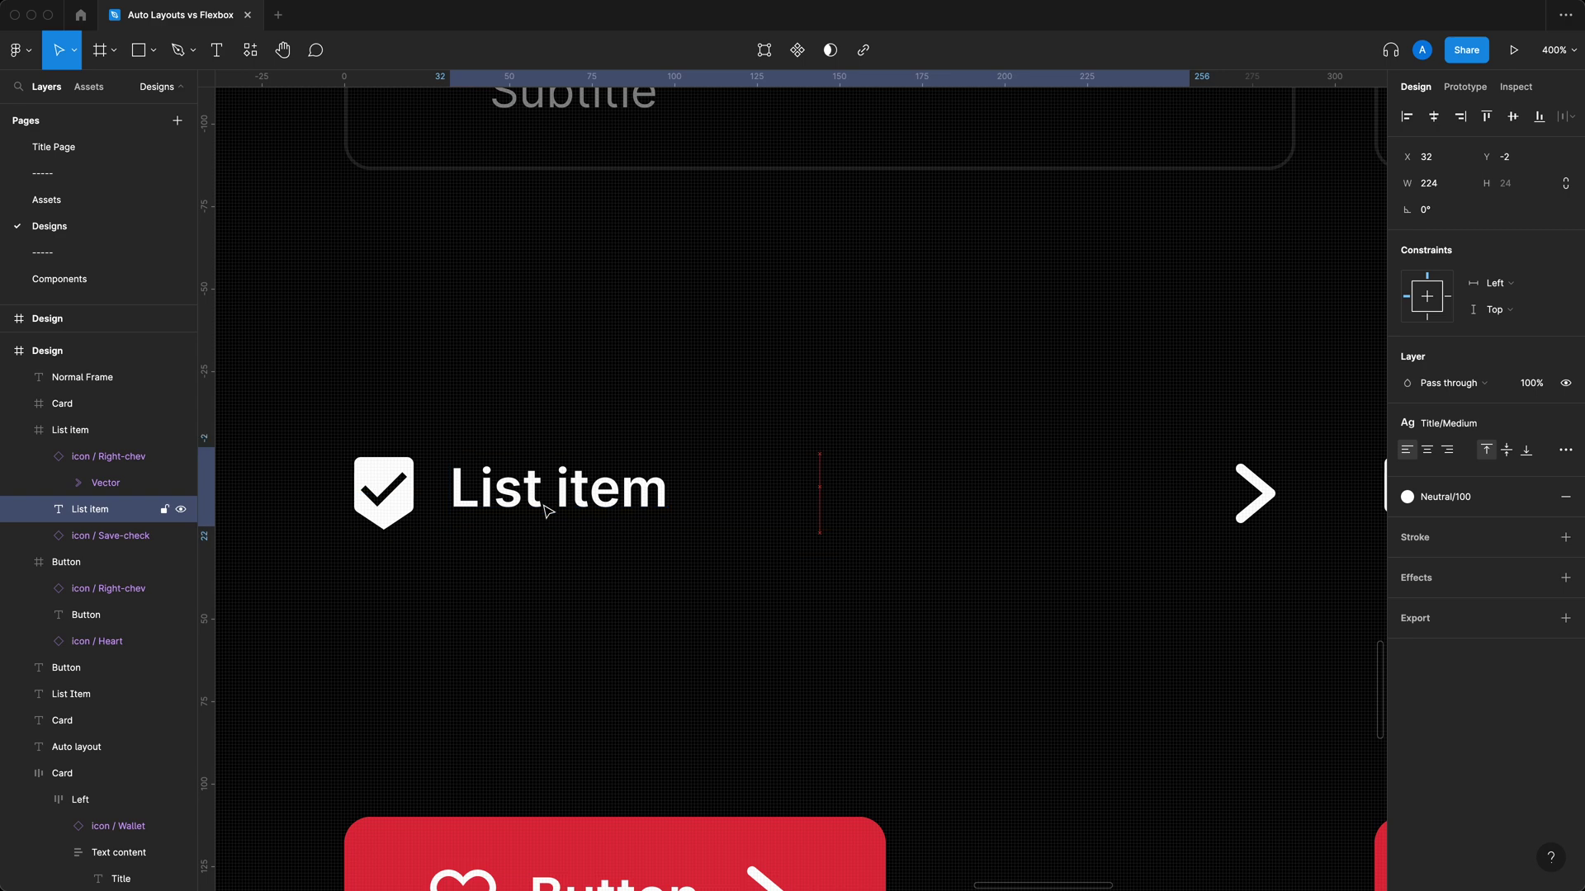
left_click(563, 612)
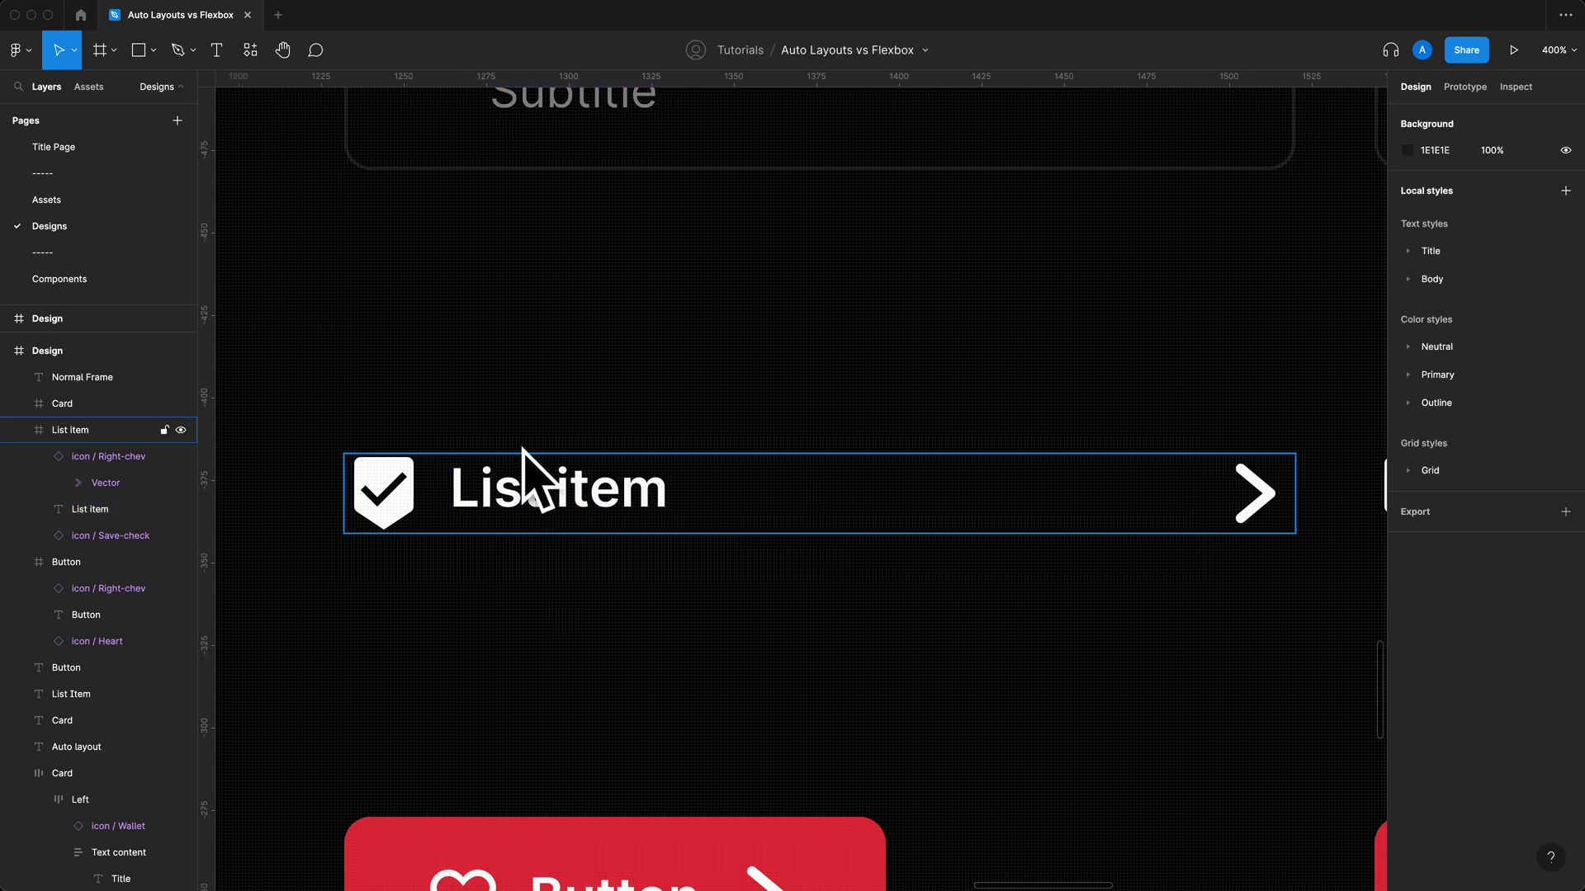
Step: Drag the chevron left beside the text, then undo so it returns to the row's end
double_click(1253, 494)
left_click_drag(1253, 494, 710, 501)
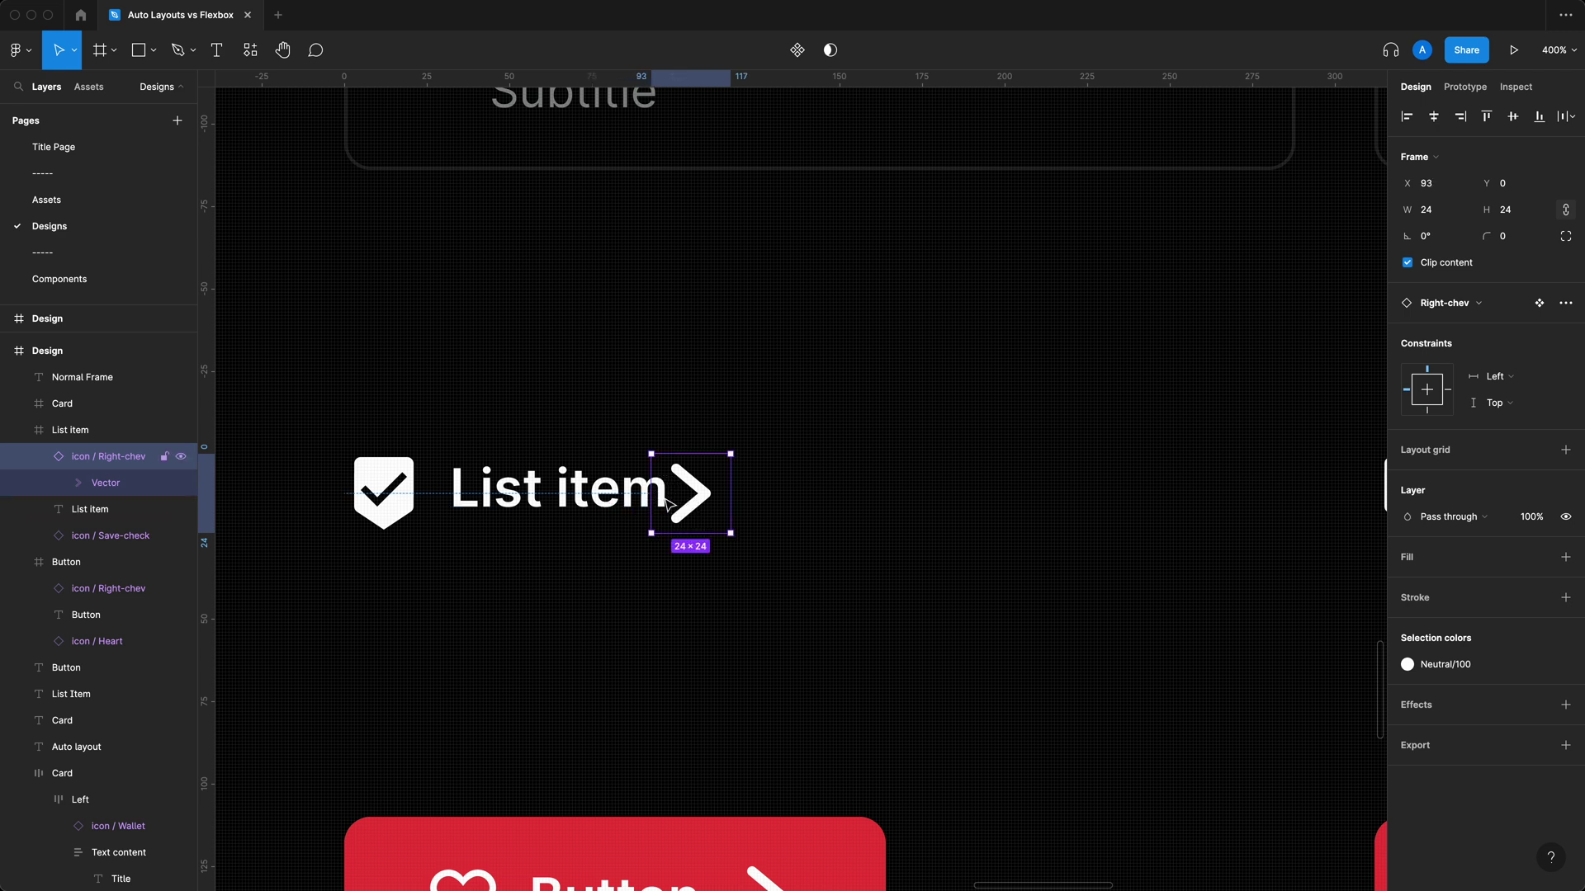
left_click_drag(694, 514, 520, 510)
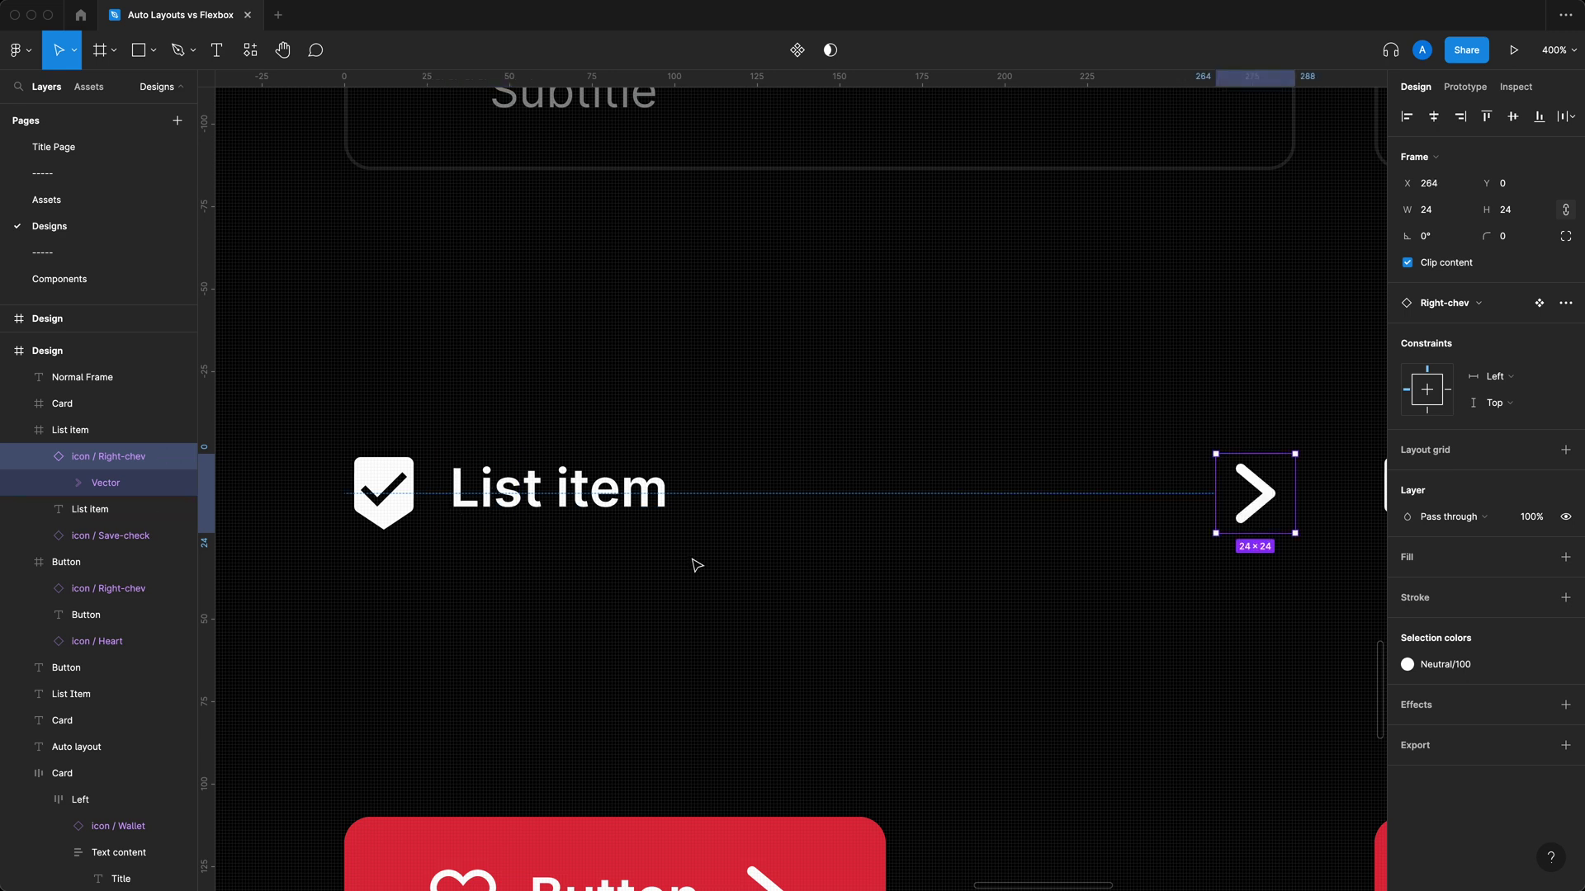
left_click_drag(1275, 493, 723, 504)
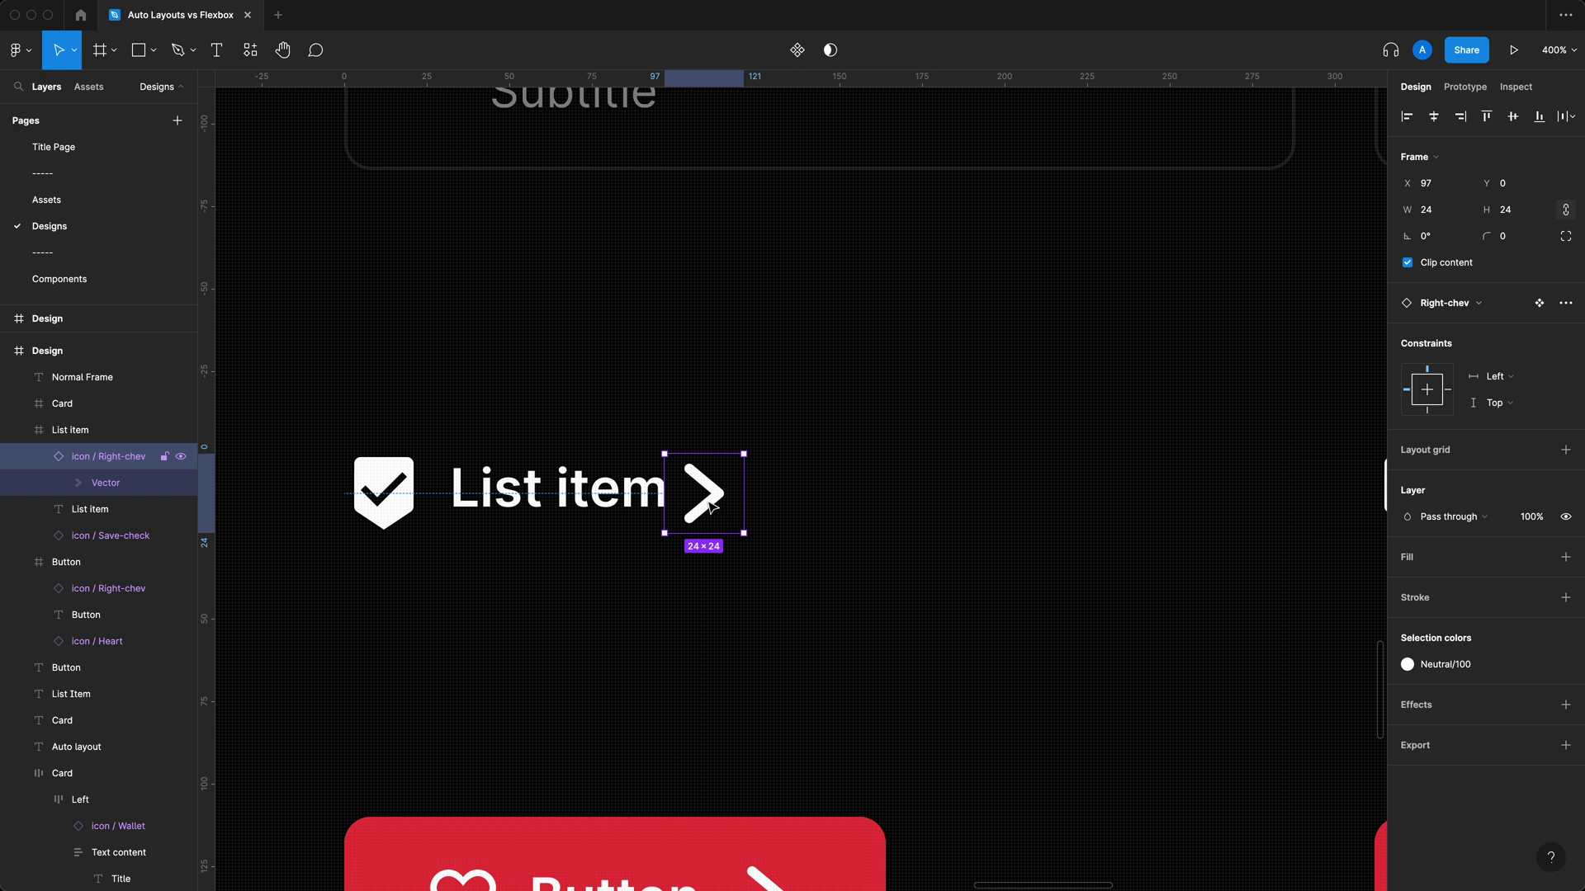
key("ctrl+z")
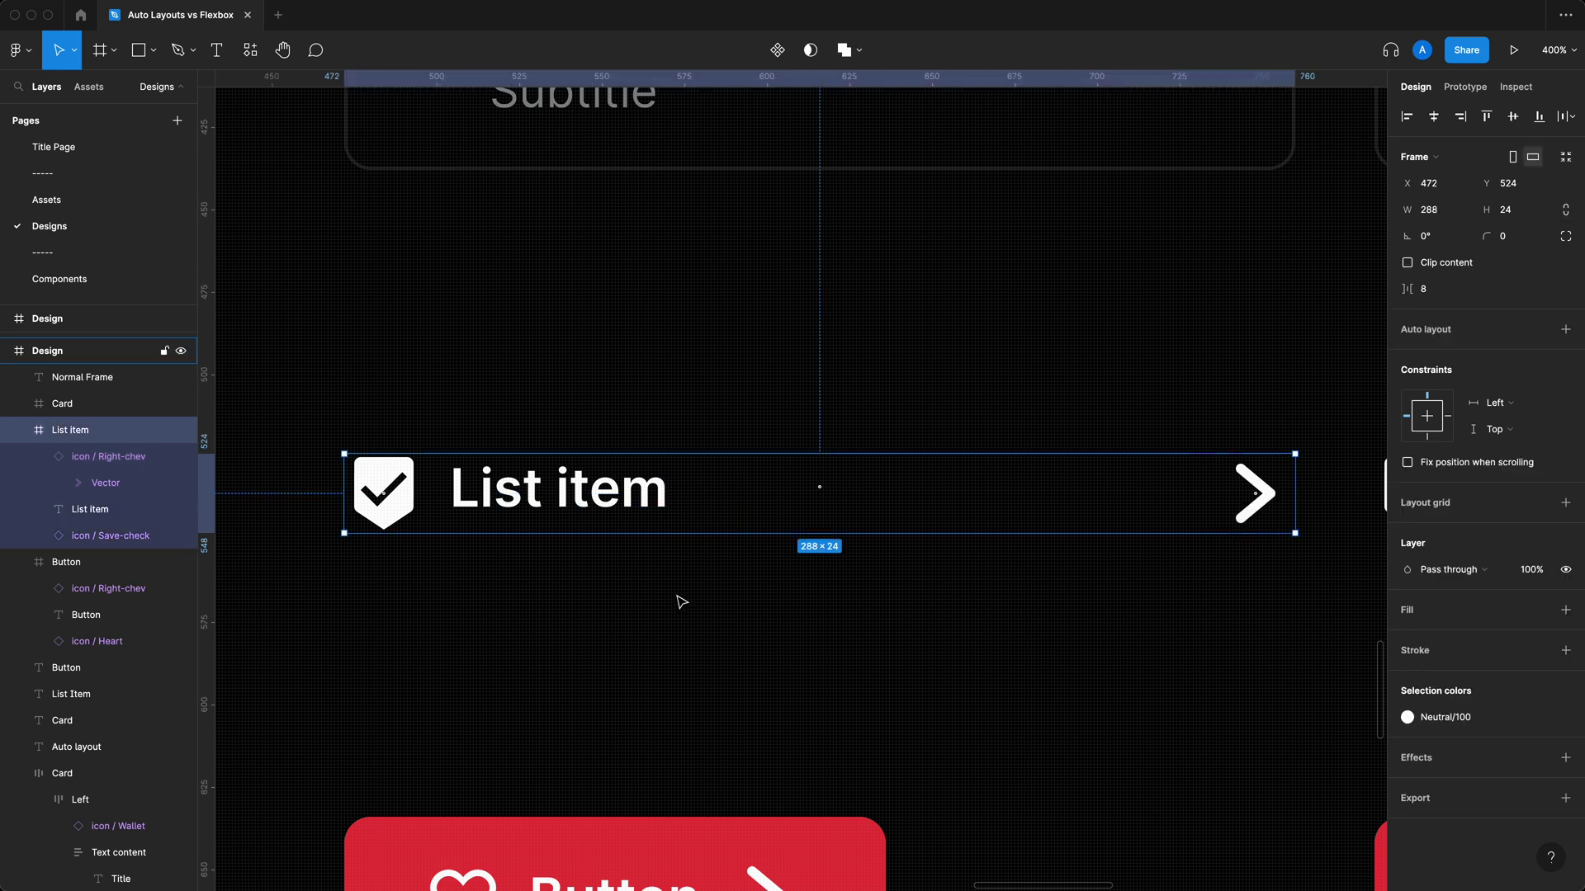
left_click(750, 602)
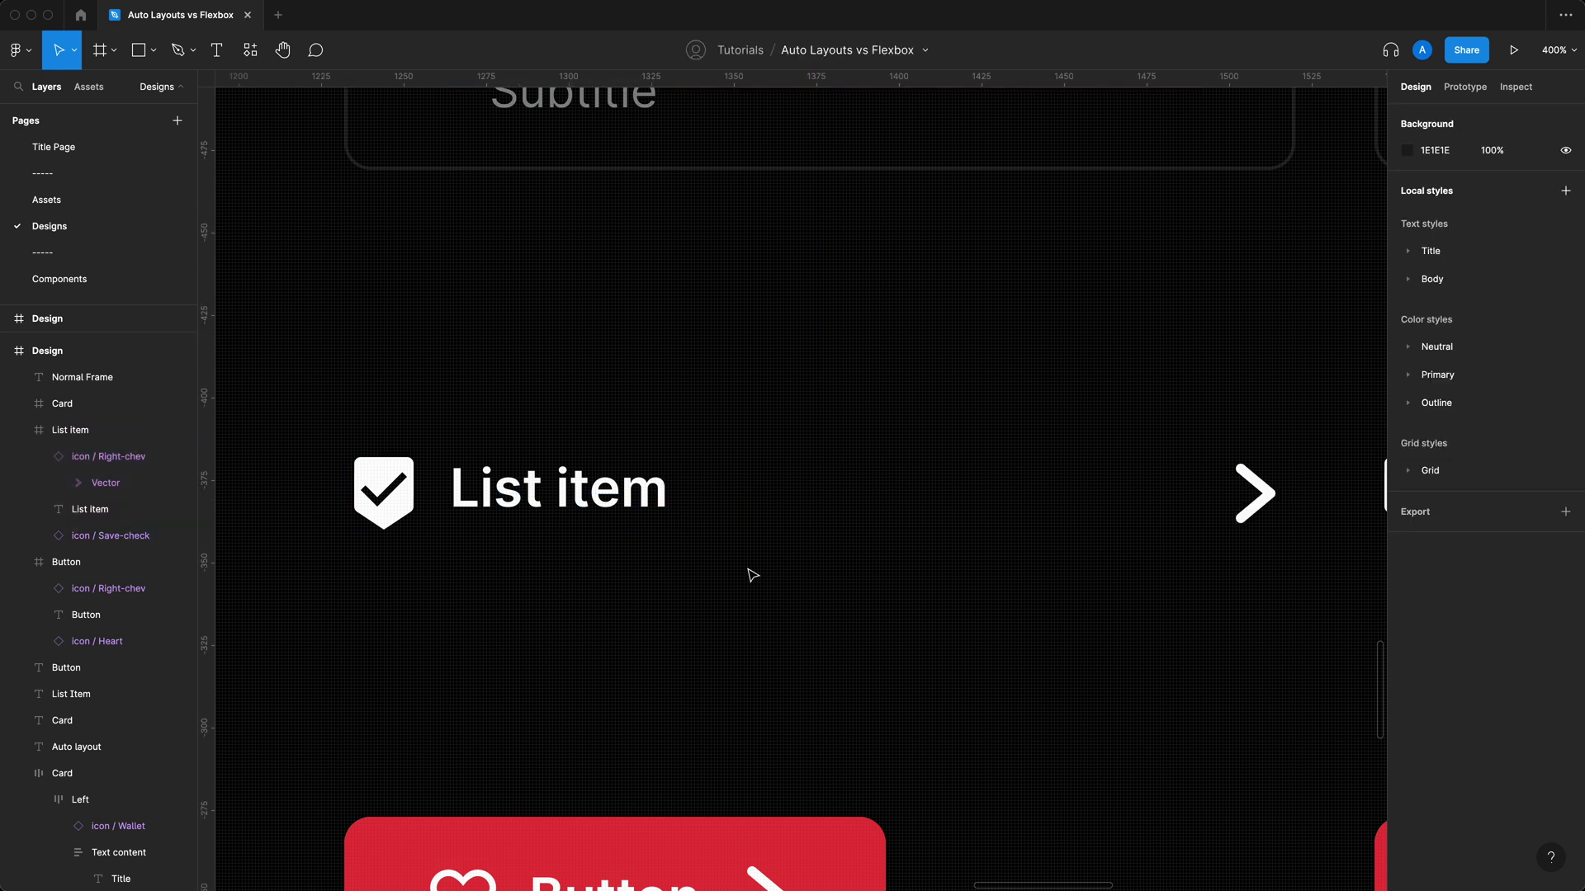
Step: Duplicate the list item row below and swap its icon for the Save bookmark
mouse_move(706, 520)
left_mouse_down()
mouse_move(693, 424)
mouse_move(708, 527)
left_mouse_up()
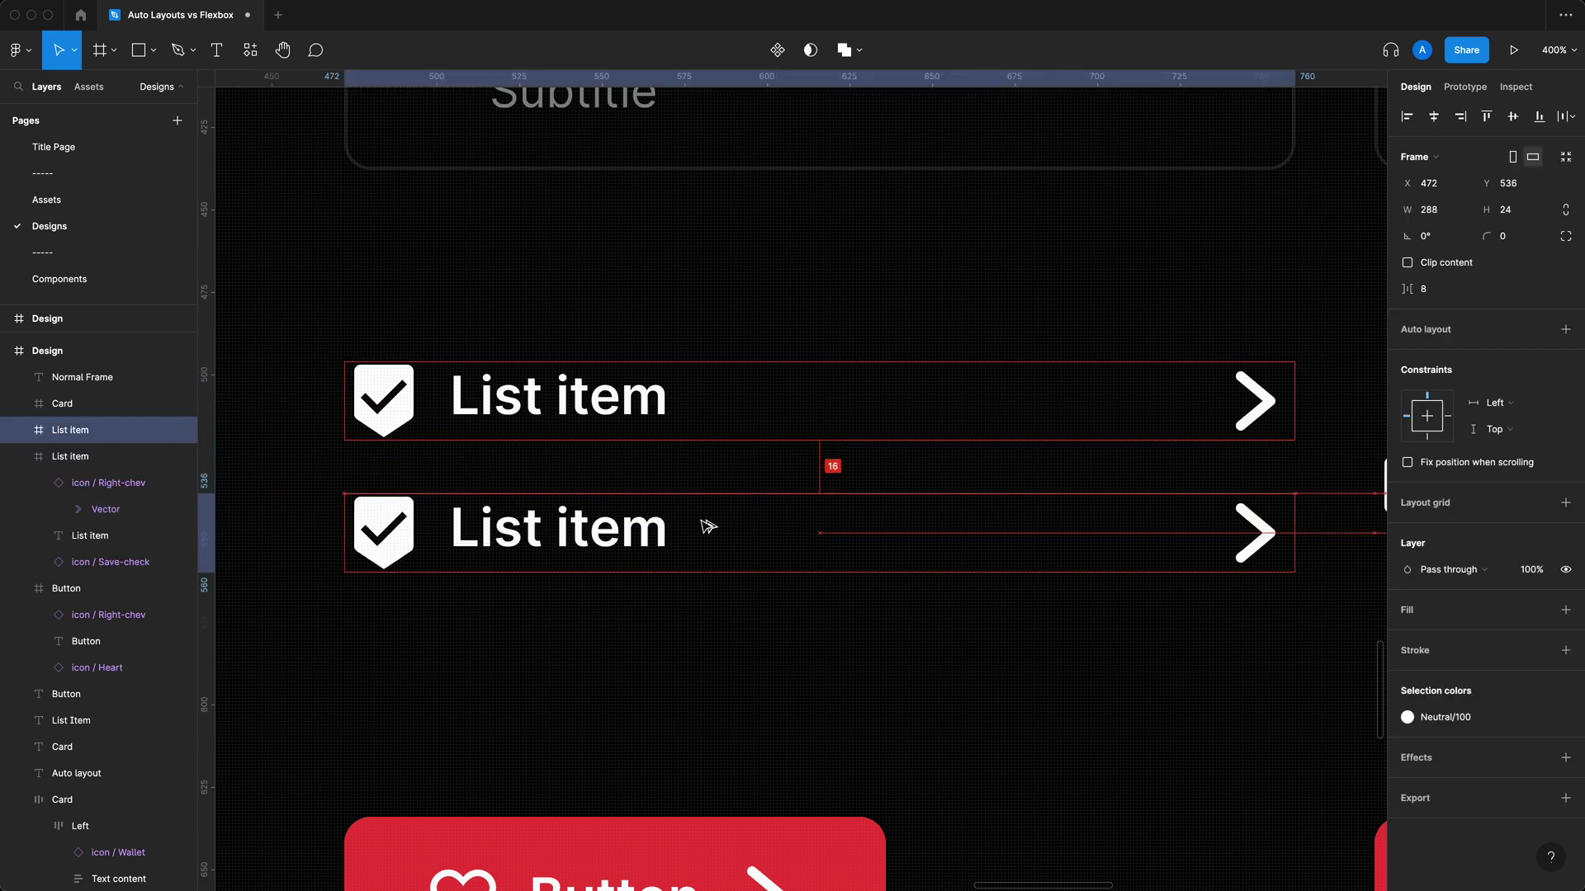
left_click(417, 553)
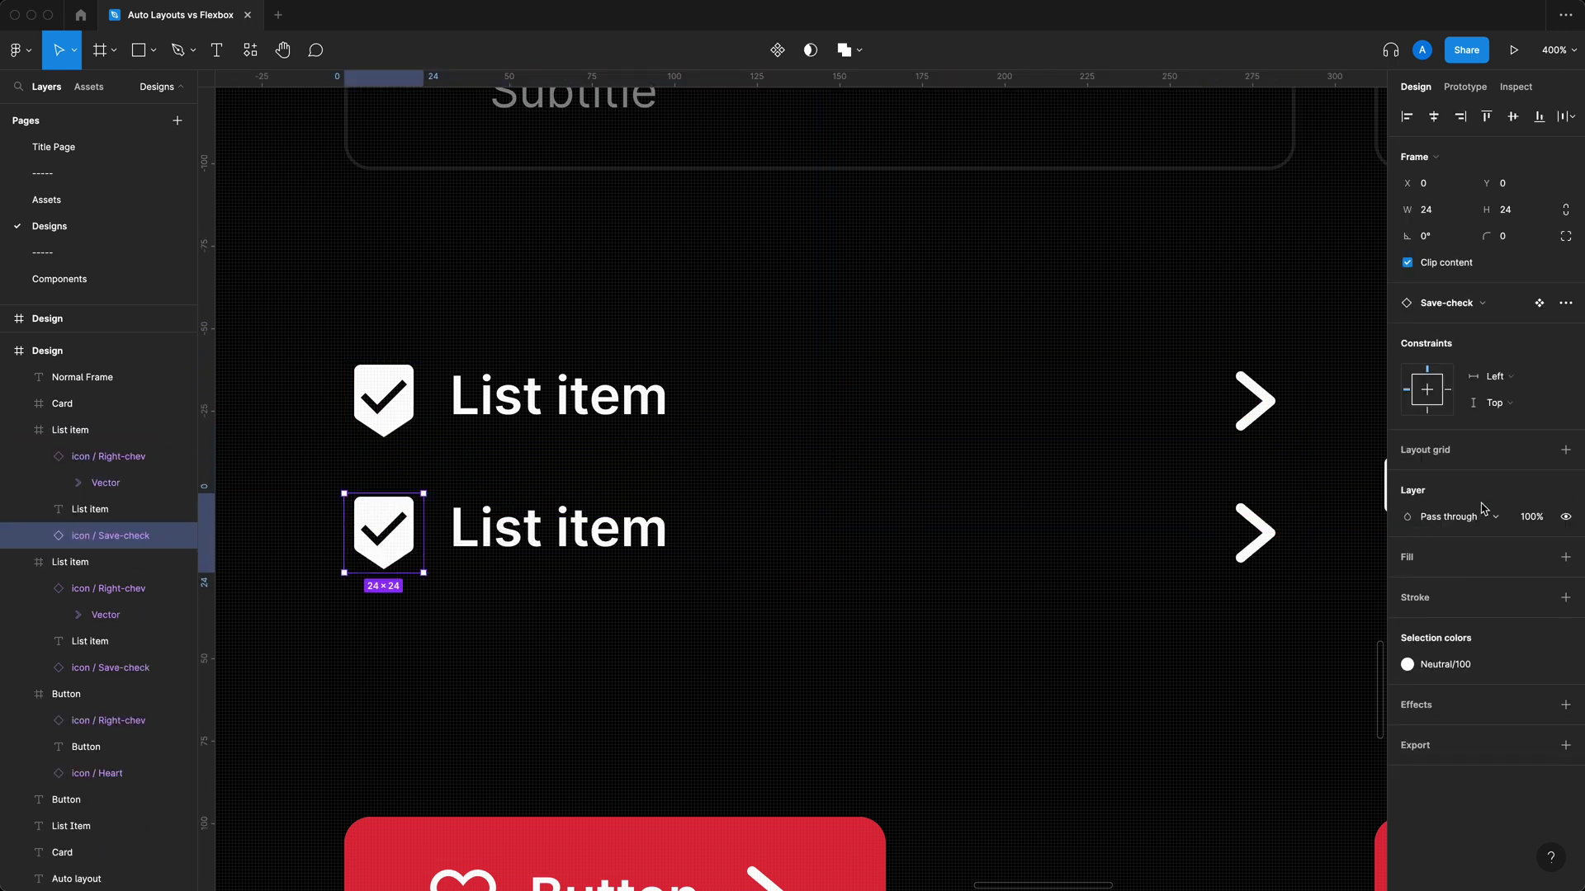
left_click(1492, 309)
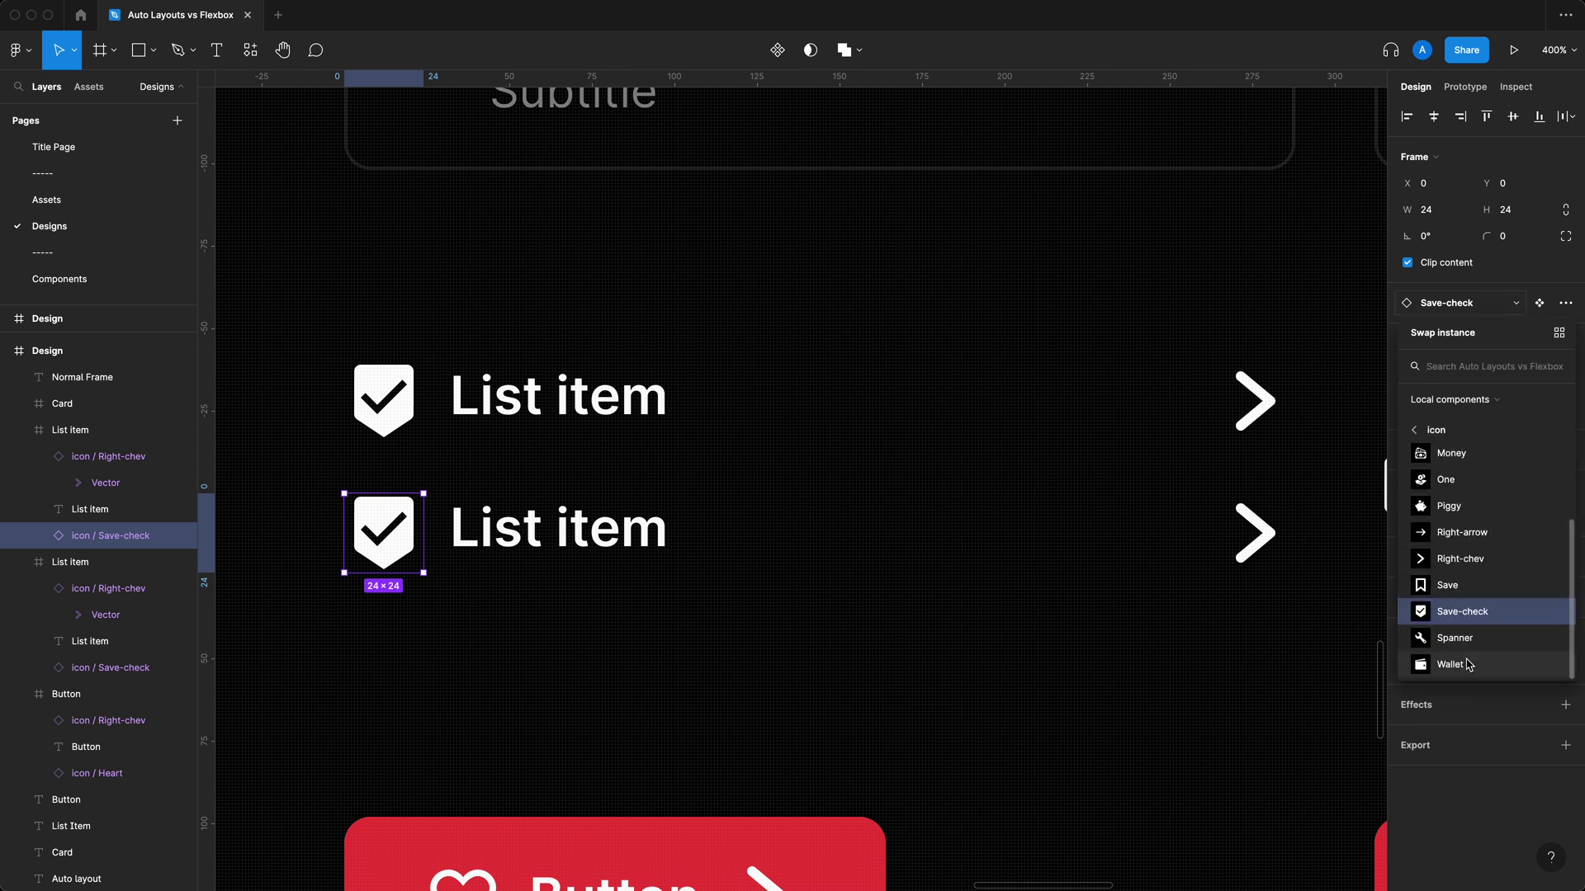
left_click(1447, 585)
left_click(826, 727)
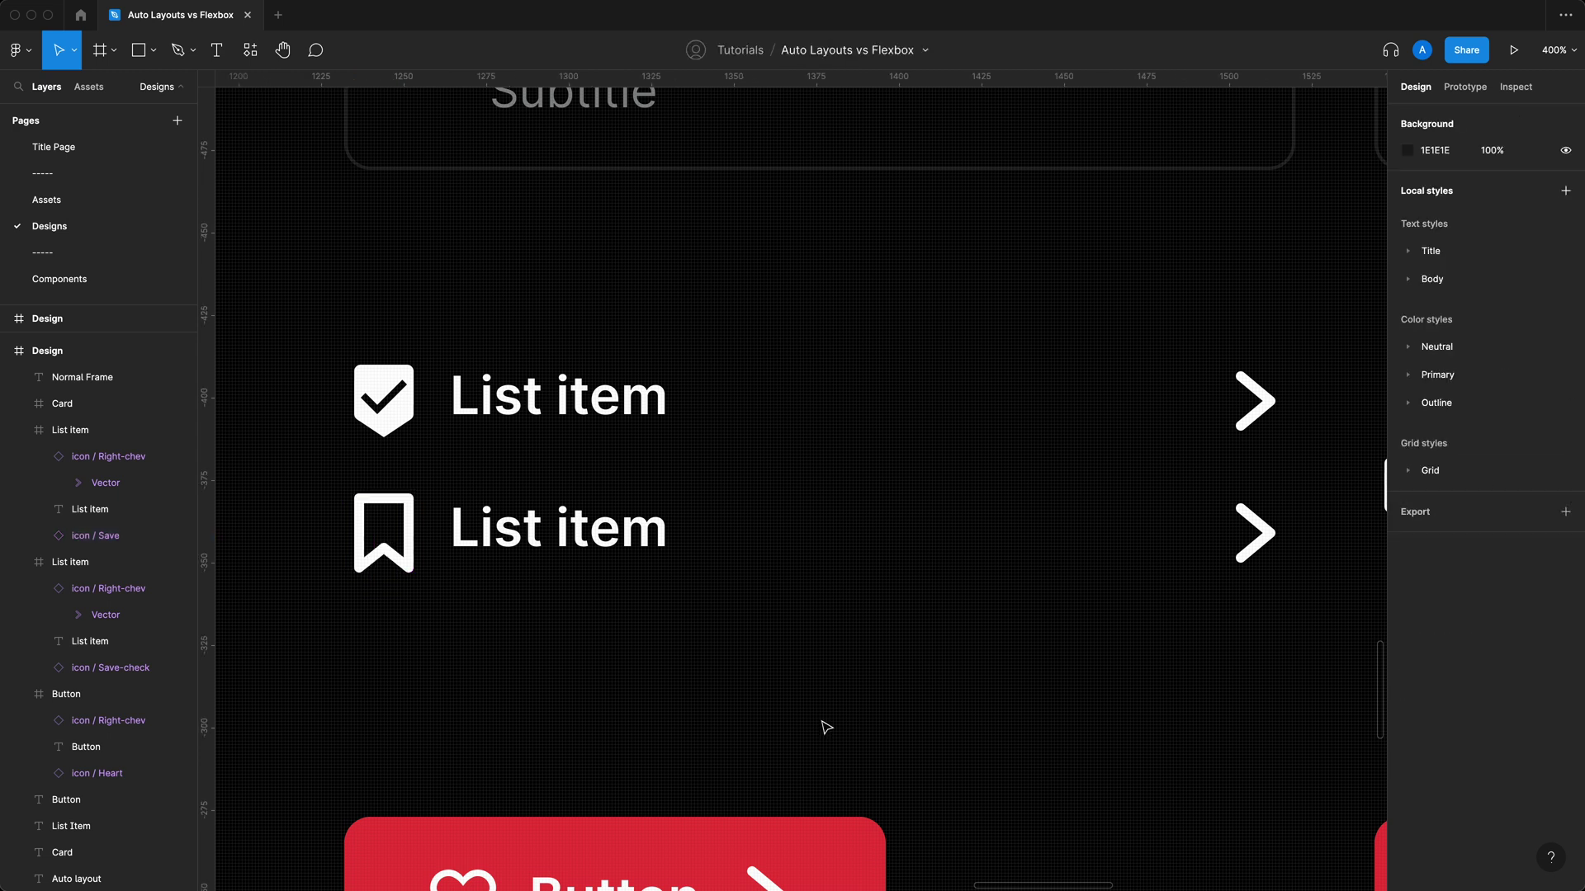
Step: Nudge the copy's List item text and its row frame into position
double_click(584, 545)
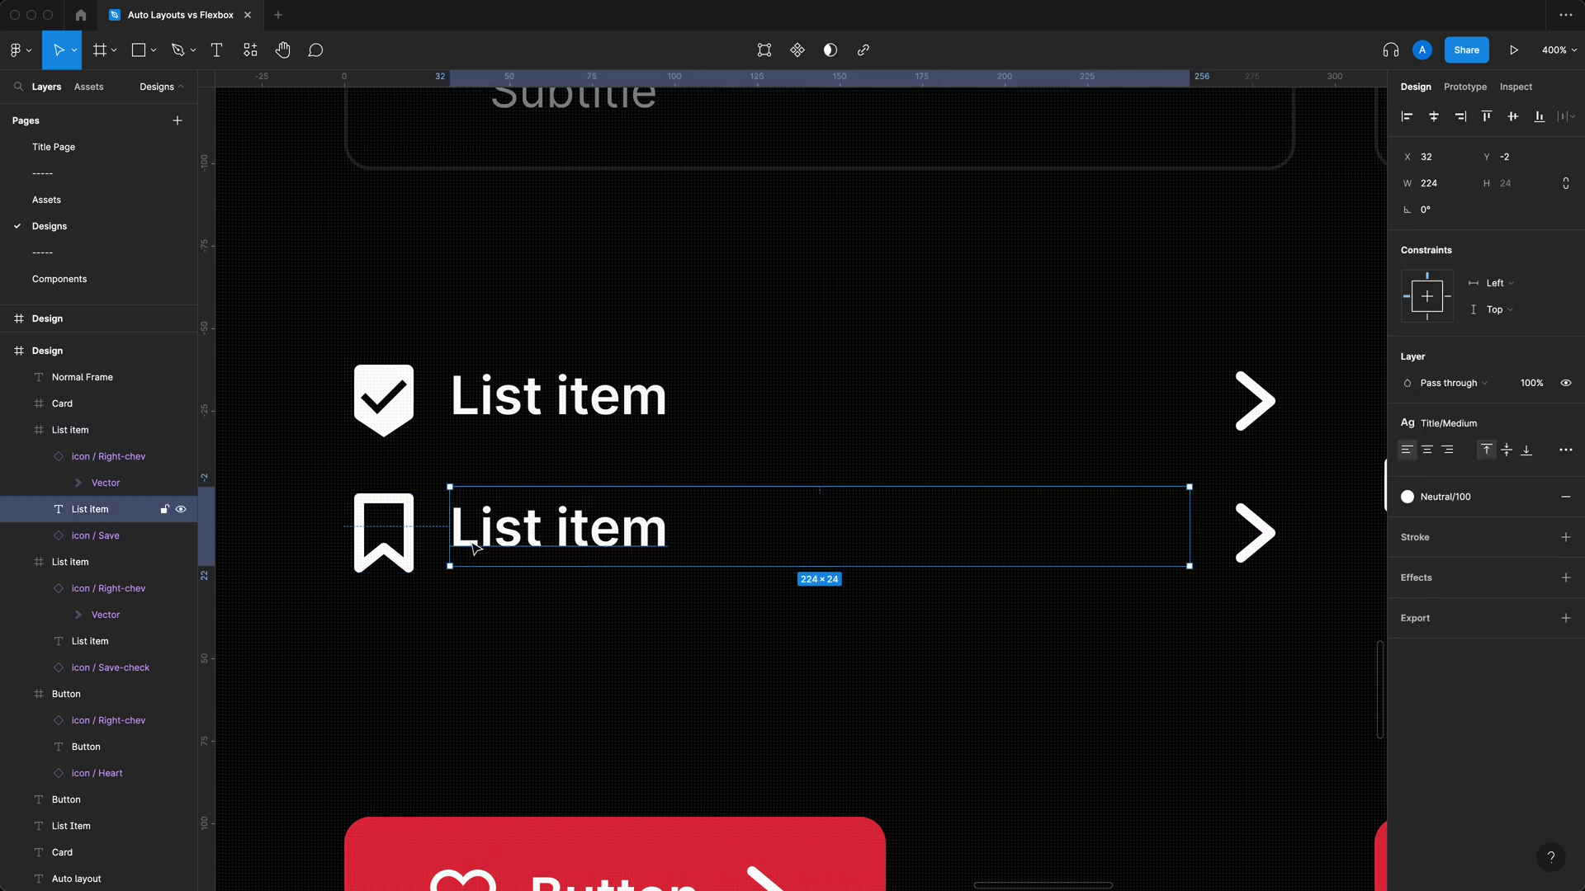
left_click_drag(528, 542, 532, 546)
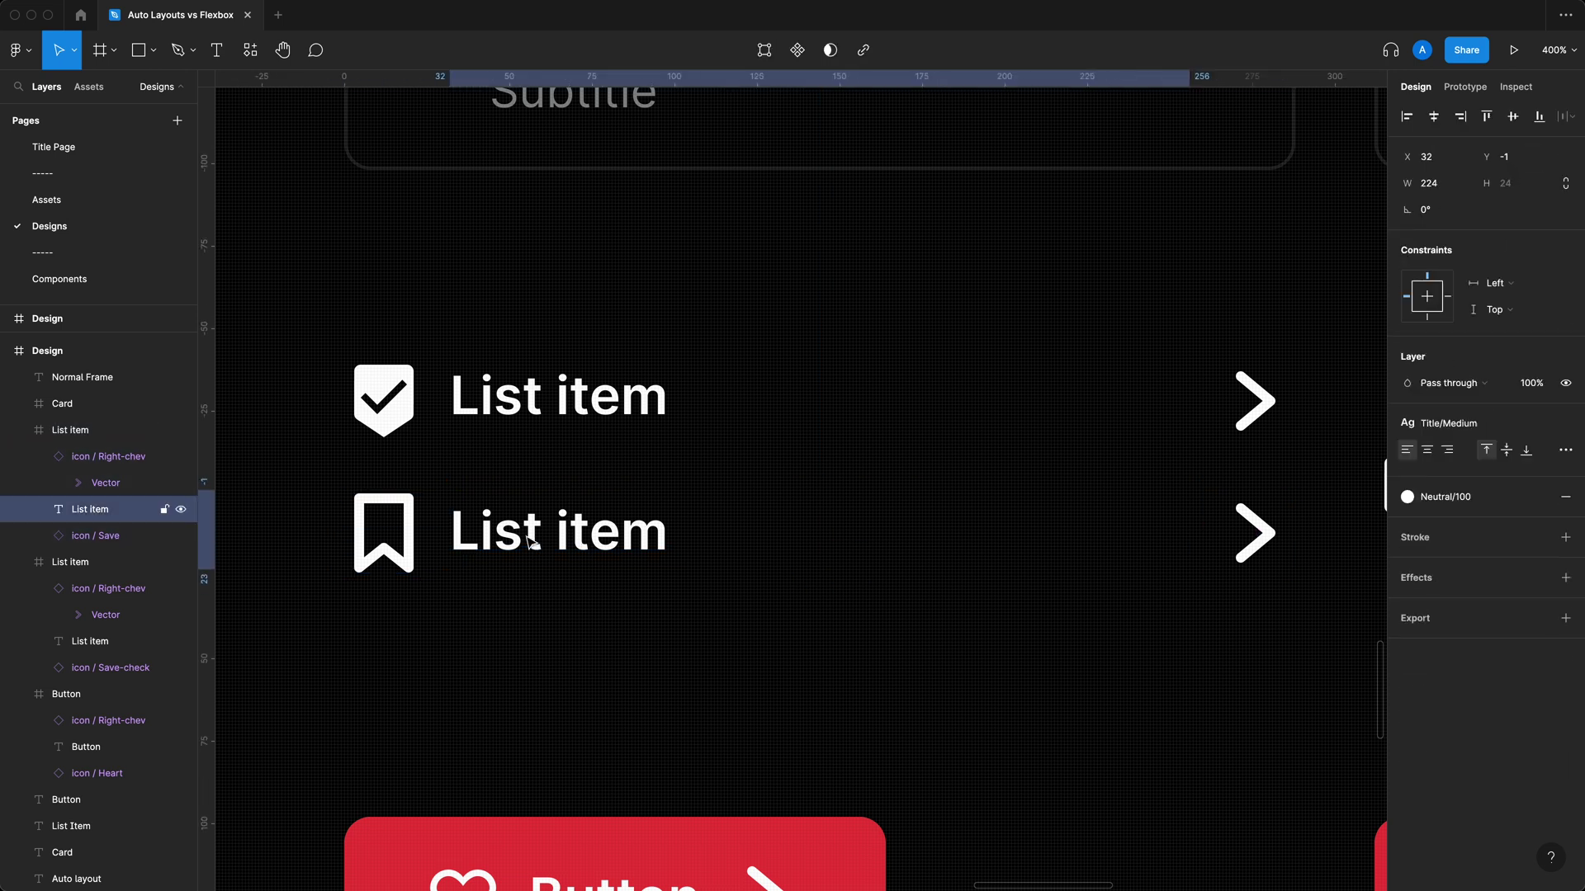
left_click(739, 689)
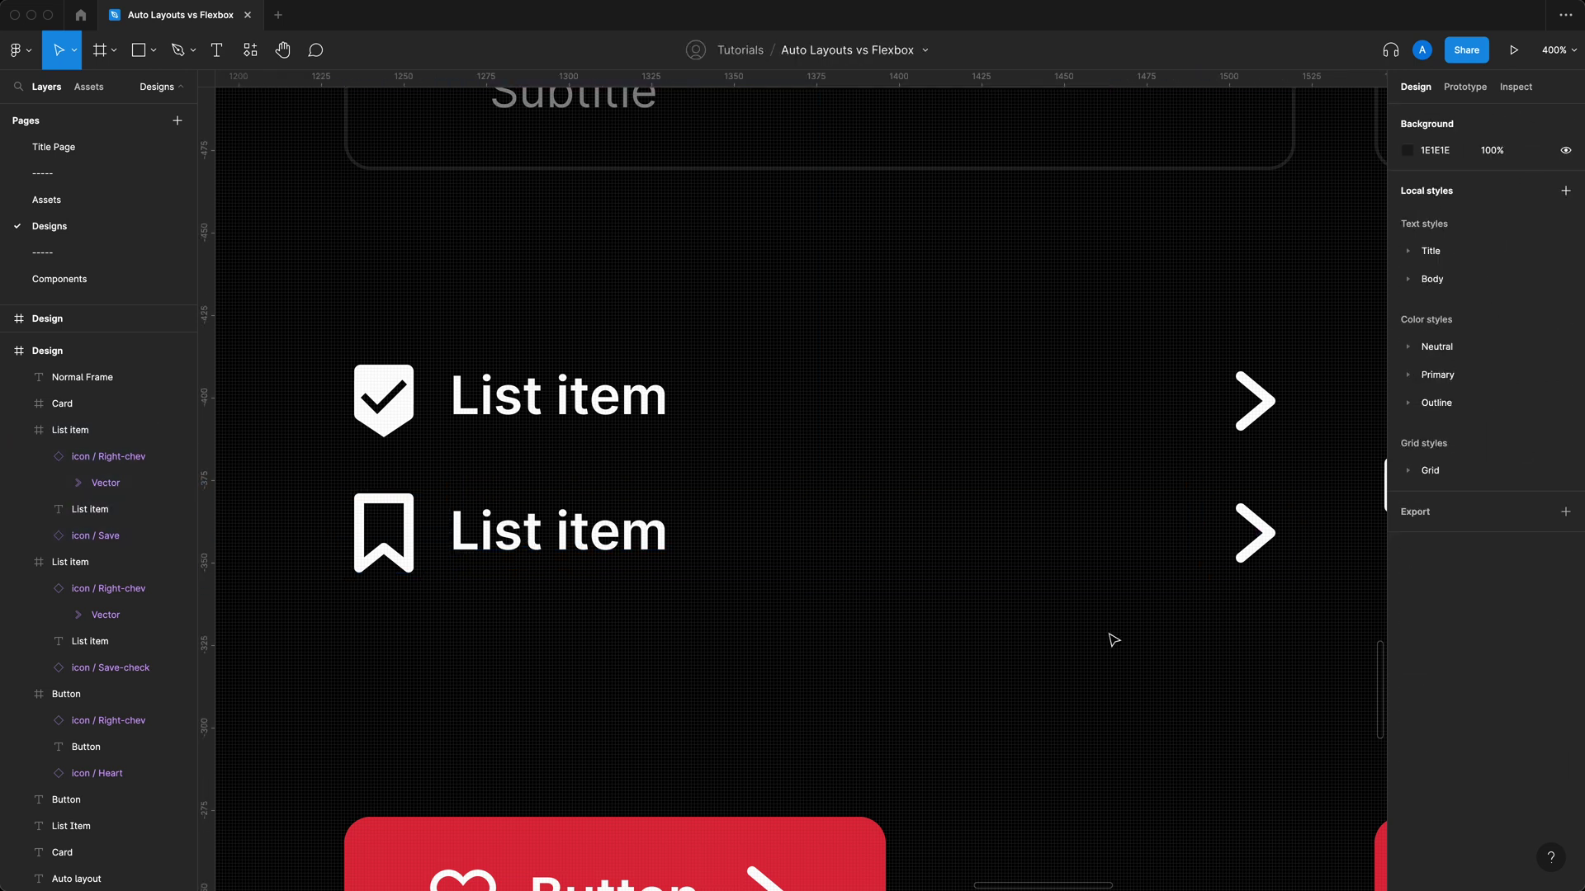
left_click(718, 555)
left_click_drag(718, 555, 722, 555)
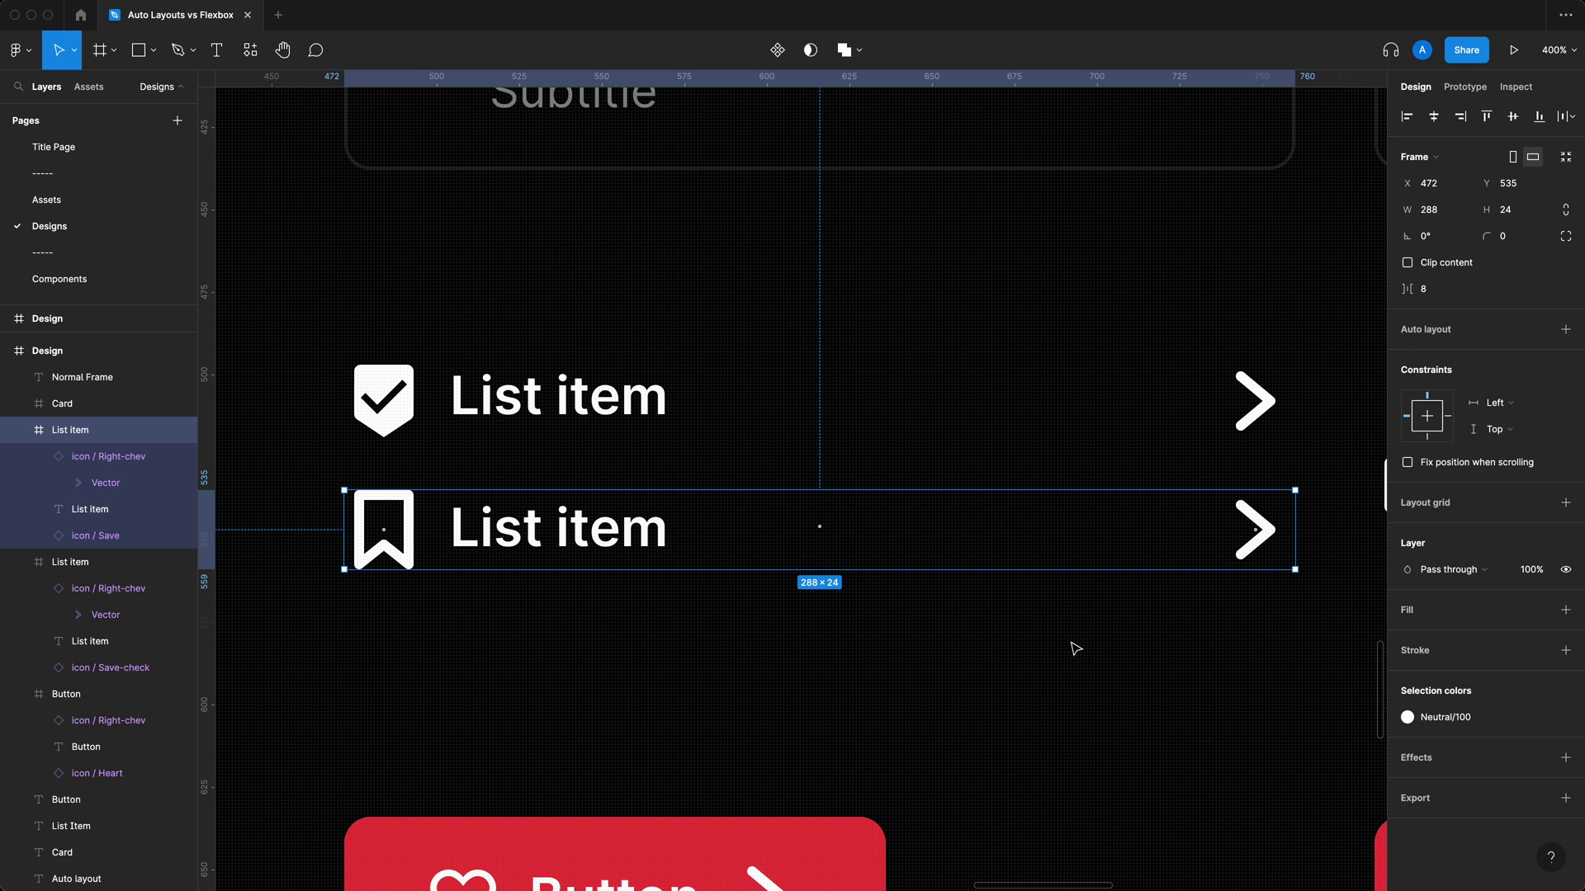
scroll(1170, 647, "right", 10)
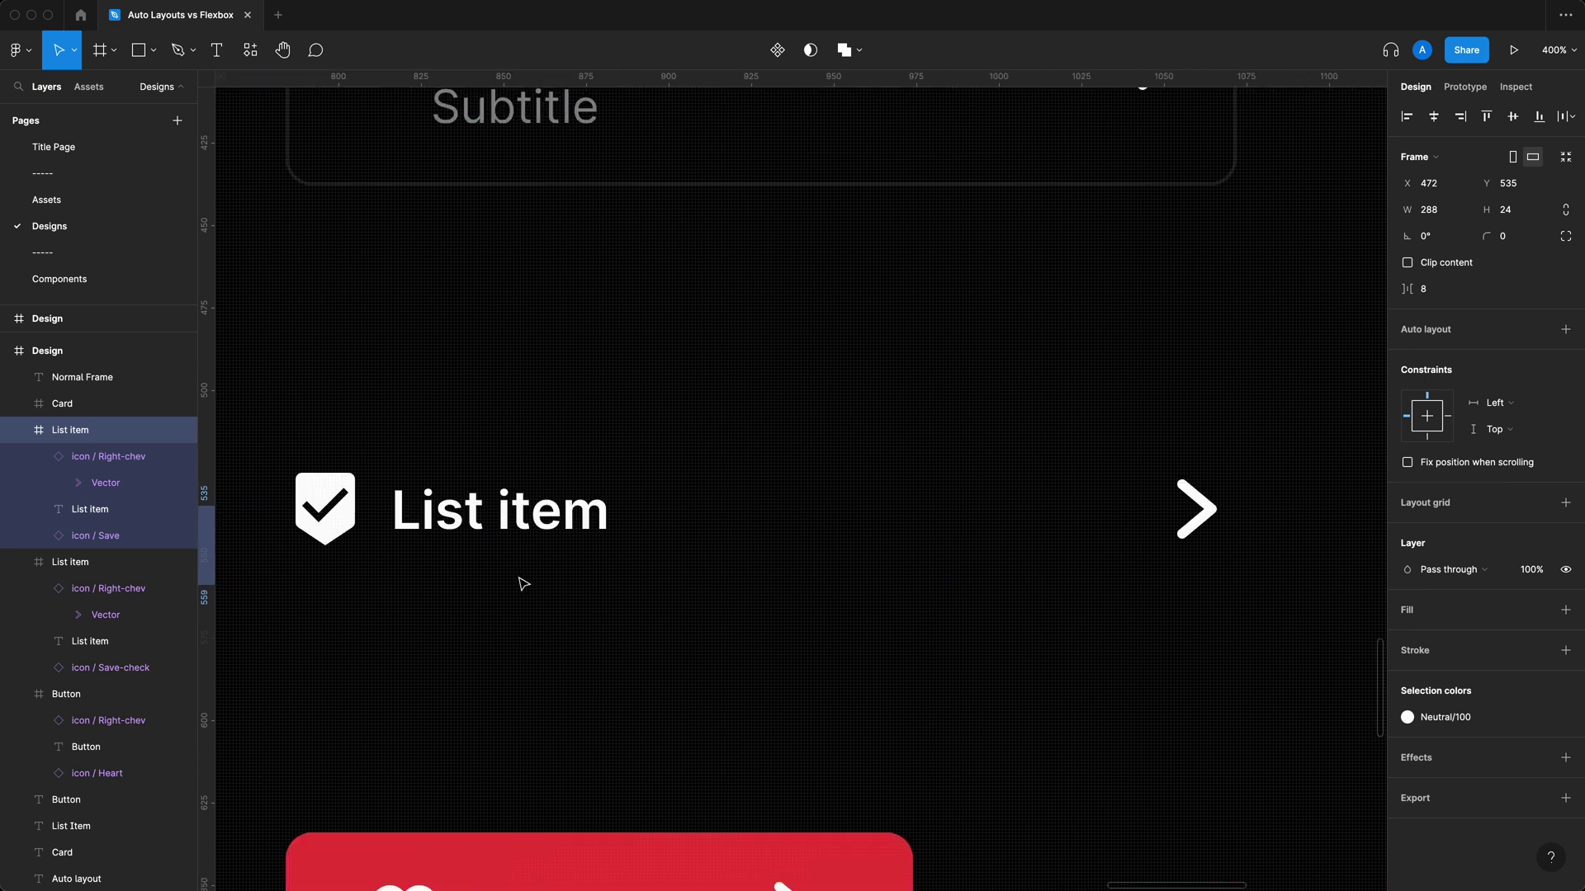
scroll(490, 522, "right", 15)
left_click(490, 522)
left_click(565, 522)
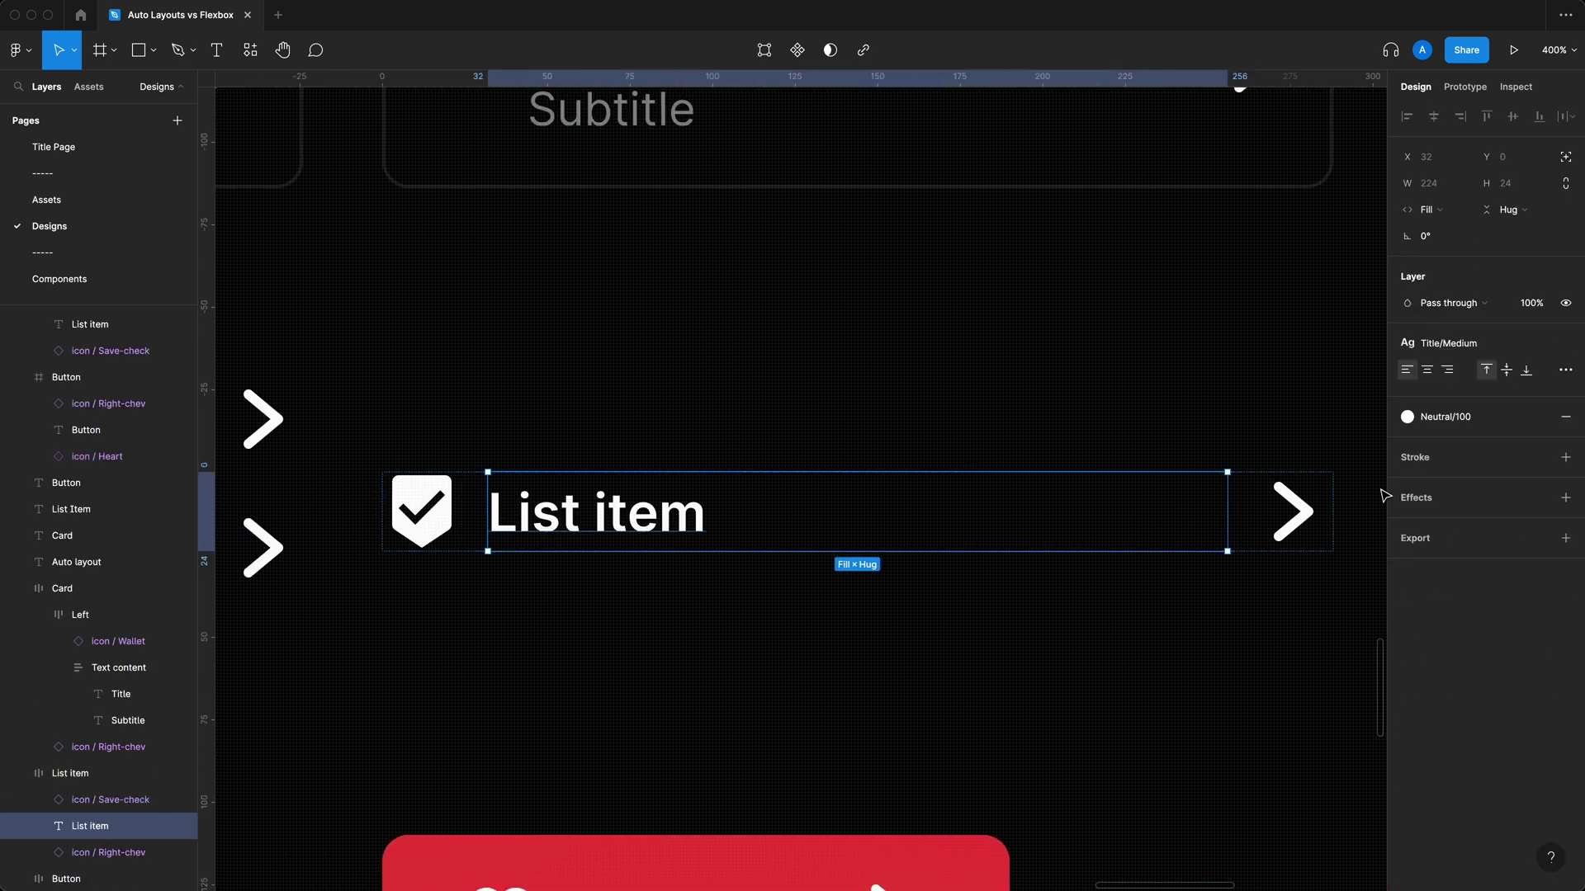
left_click(791, 581)
left_click(608, 548)
left_click(709, 642)
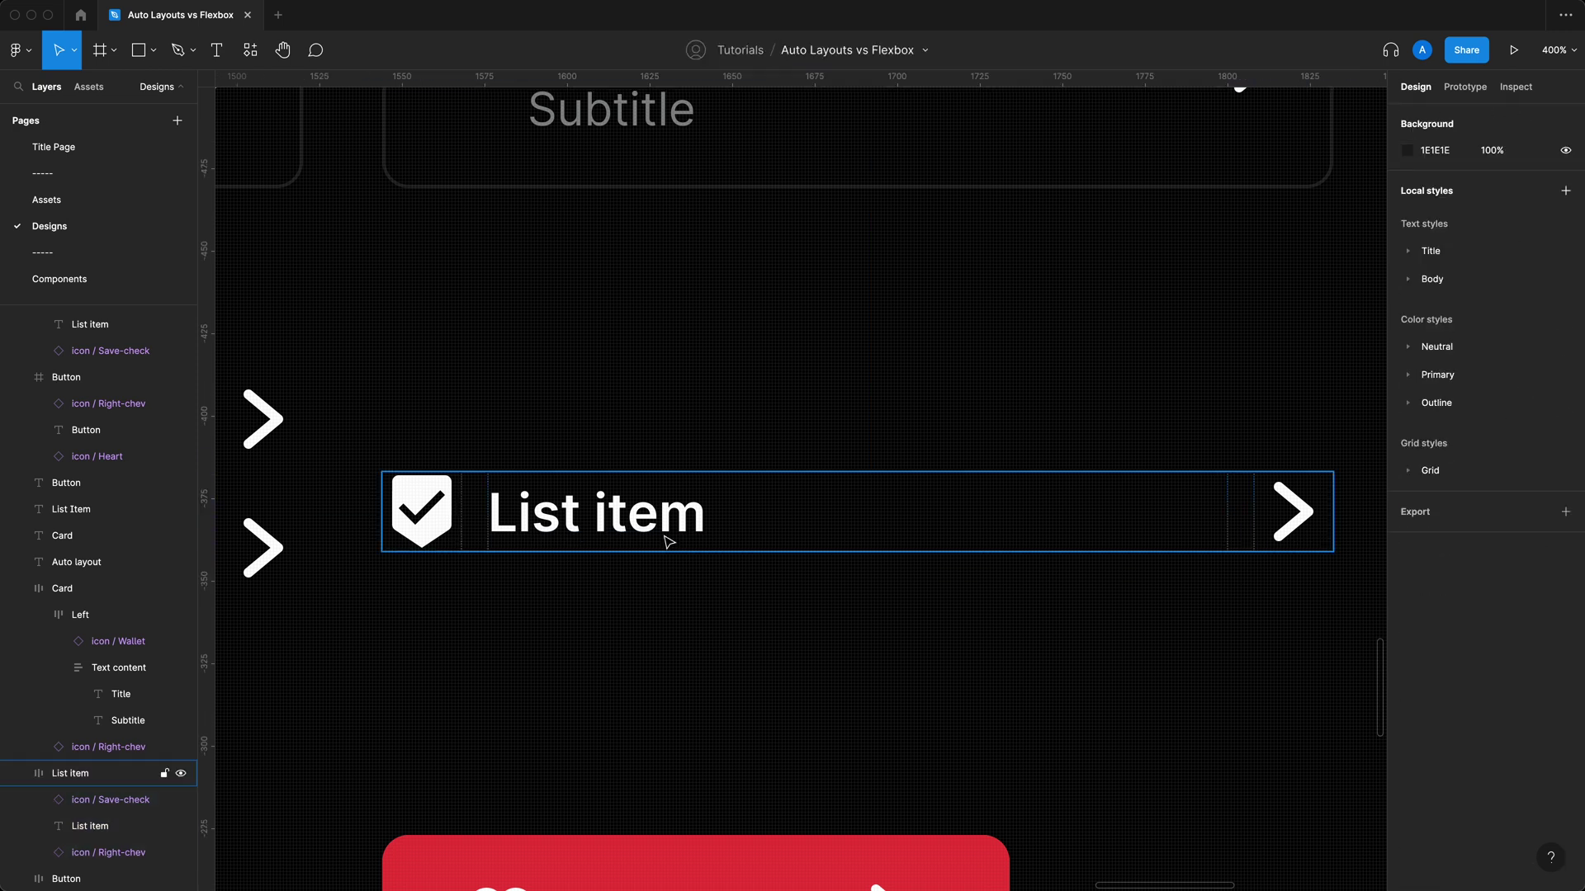
left_click(669, 544)
left_click(679, 532)
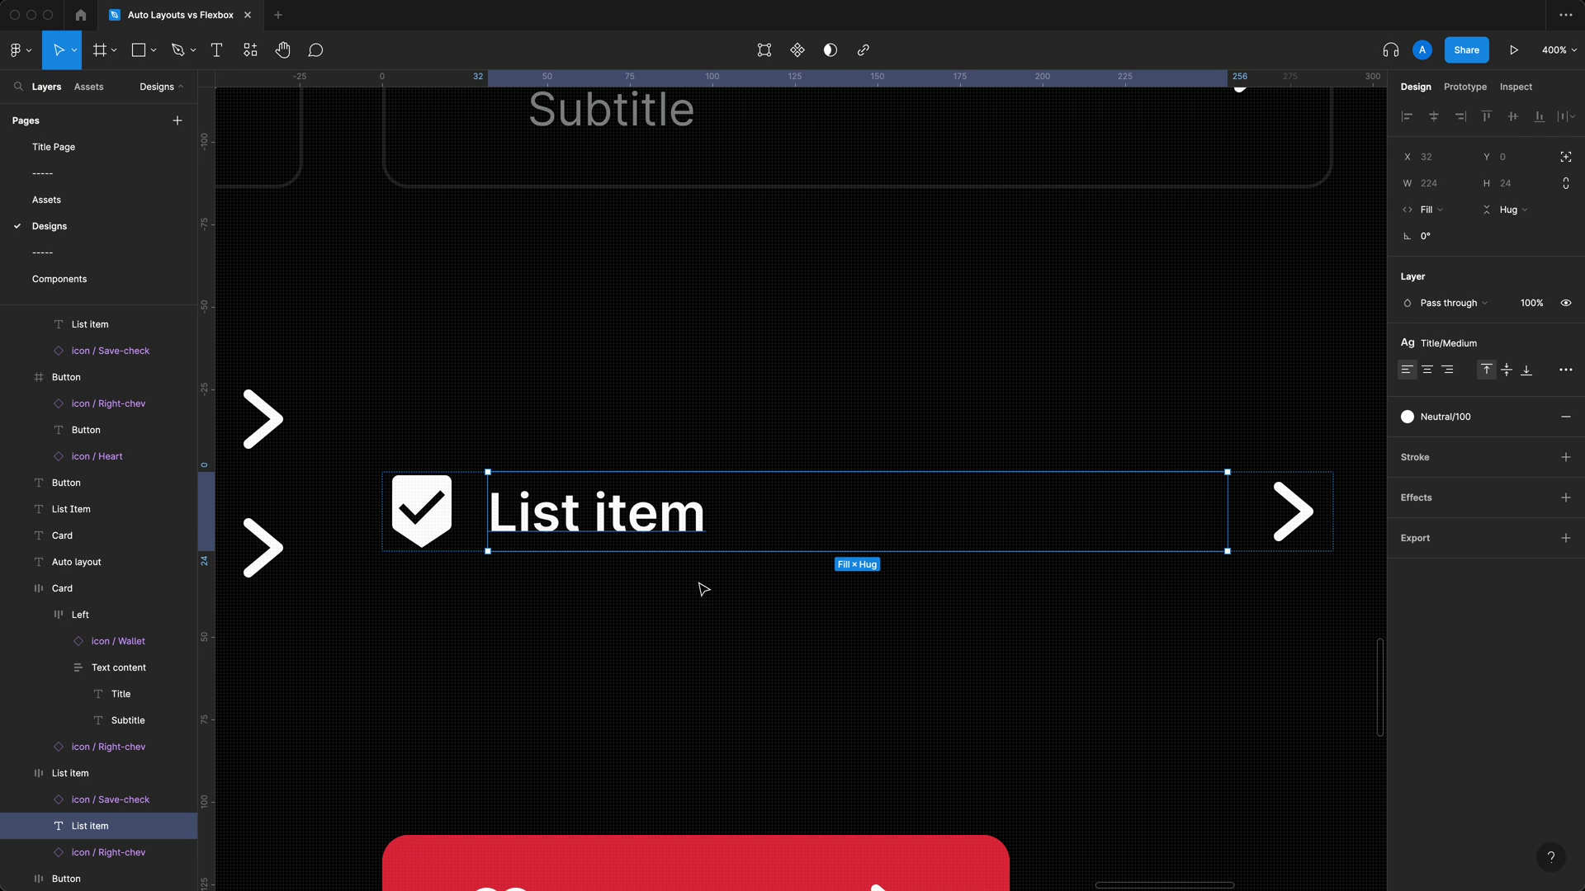
left_click(718, 647)
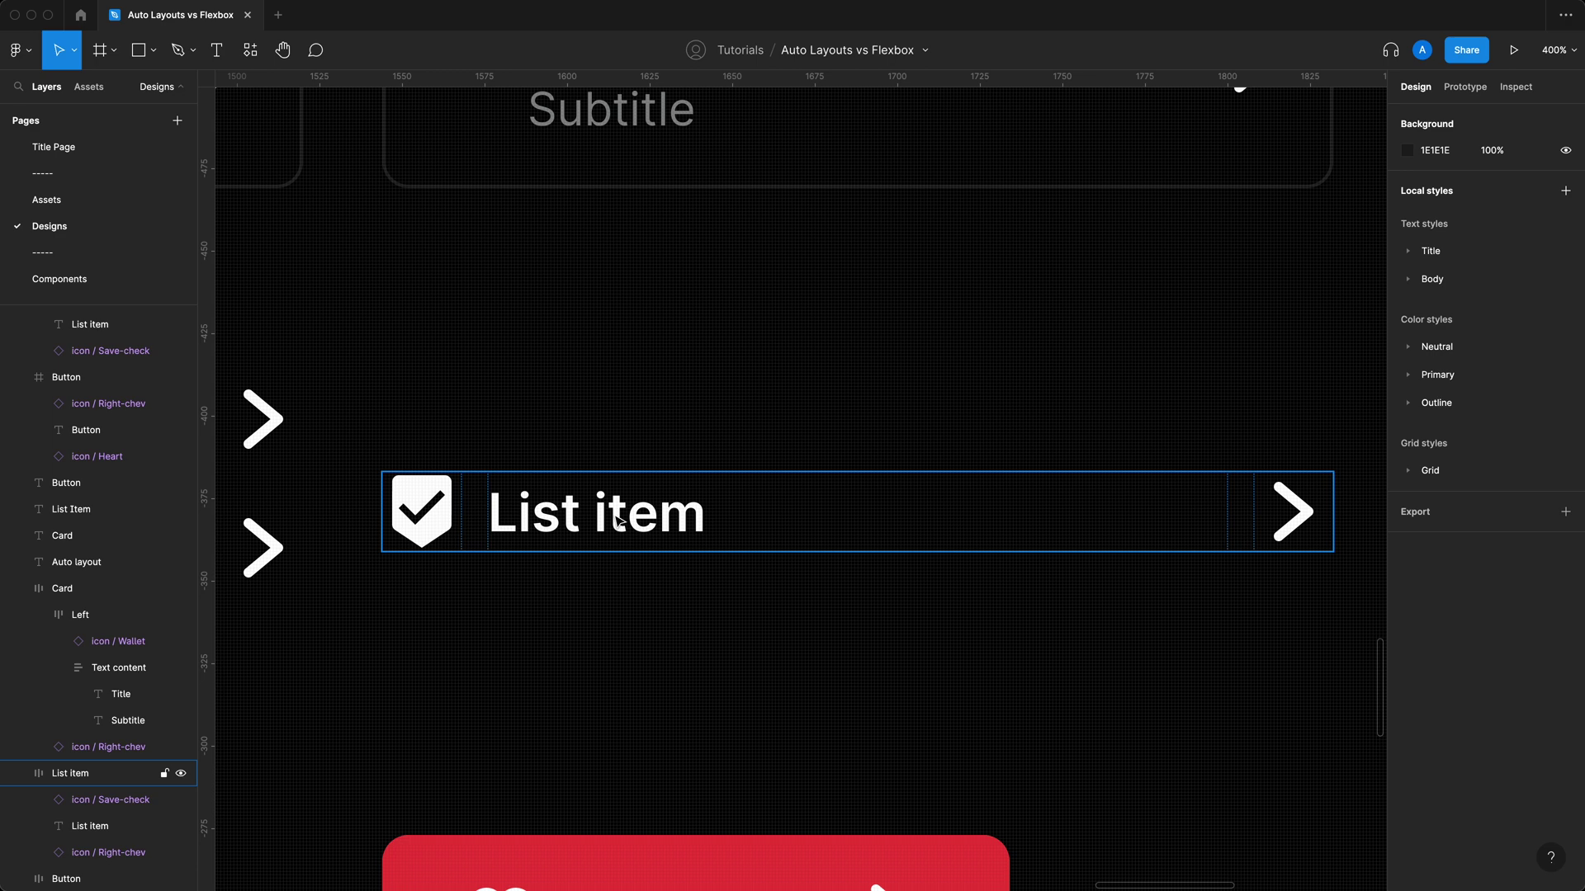
key("super+d")
key("super+d")
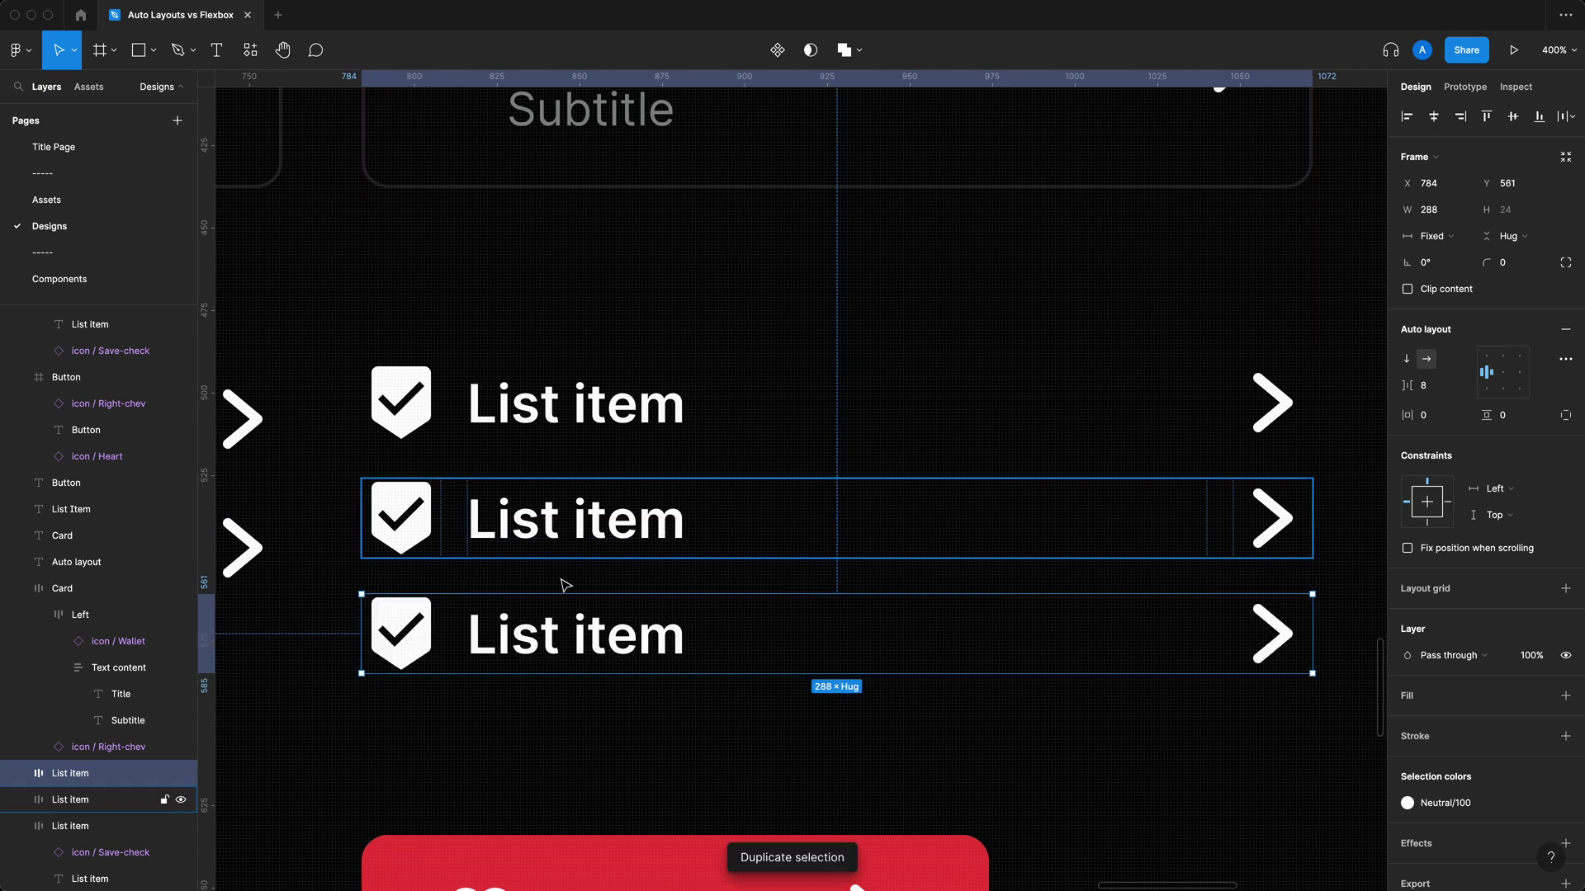
Step: Swap the second row's icon to Save and the third row's icon to Wallet
left_click(570, 528)
left_click(401, 518)
left_click(1465, 330)
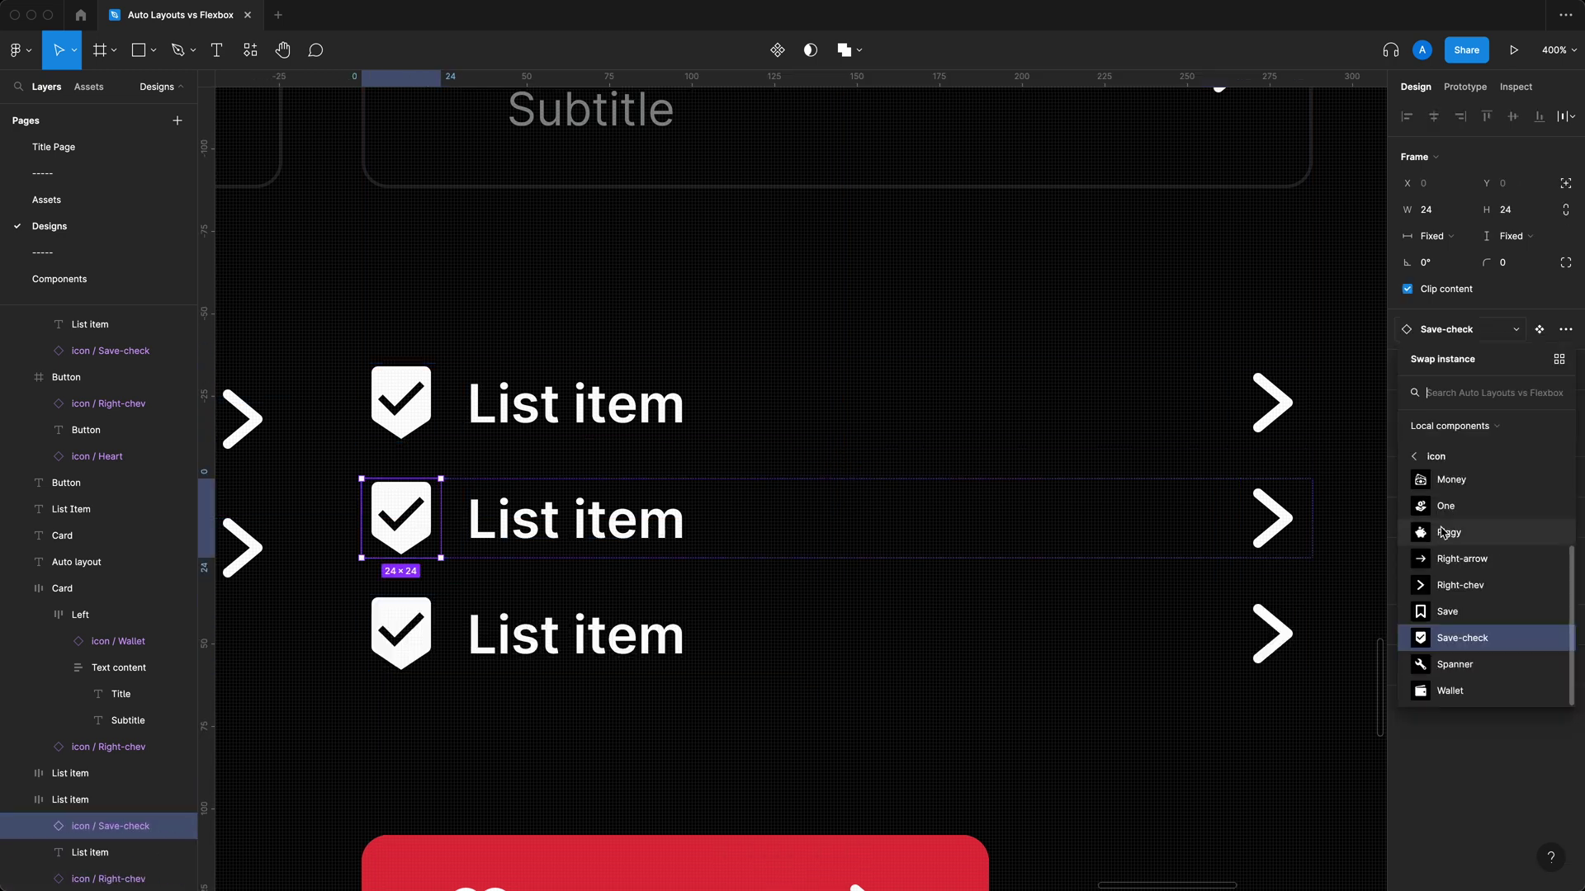
left_click(1447, 612)
left_click(535, 644)
left_click(401, 633)
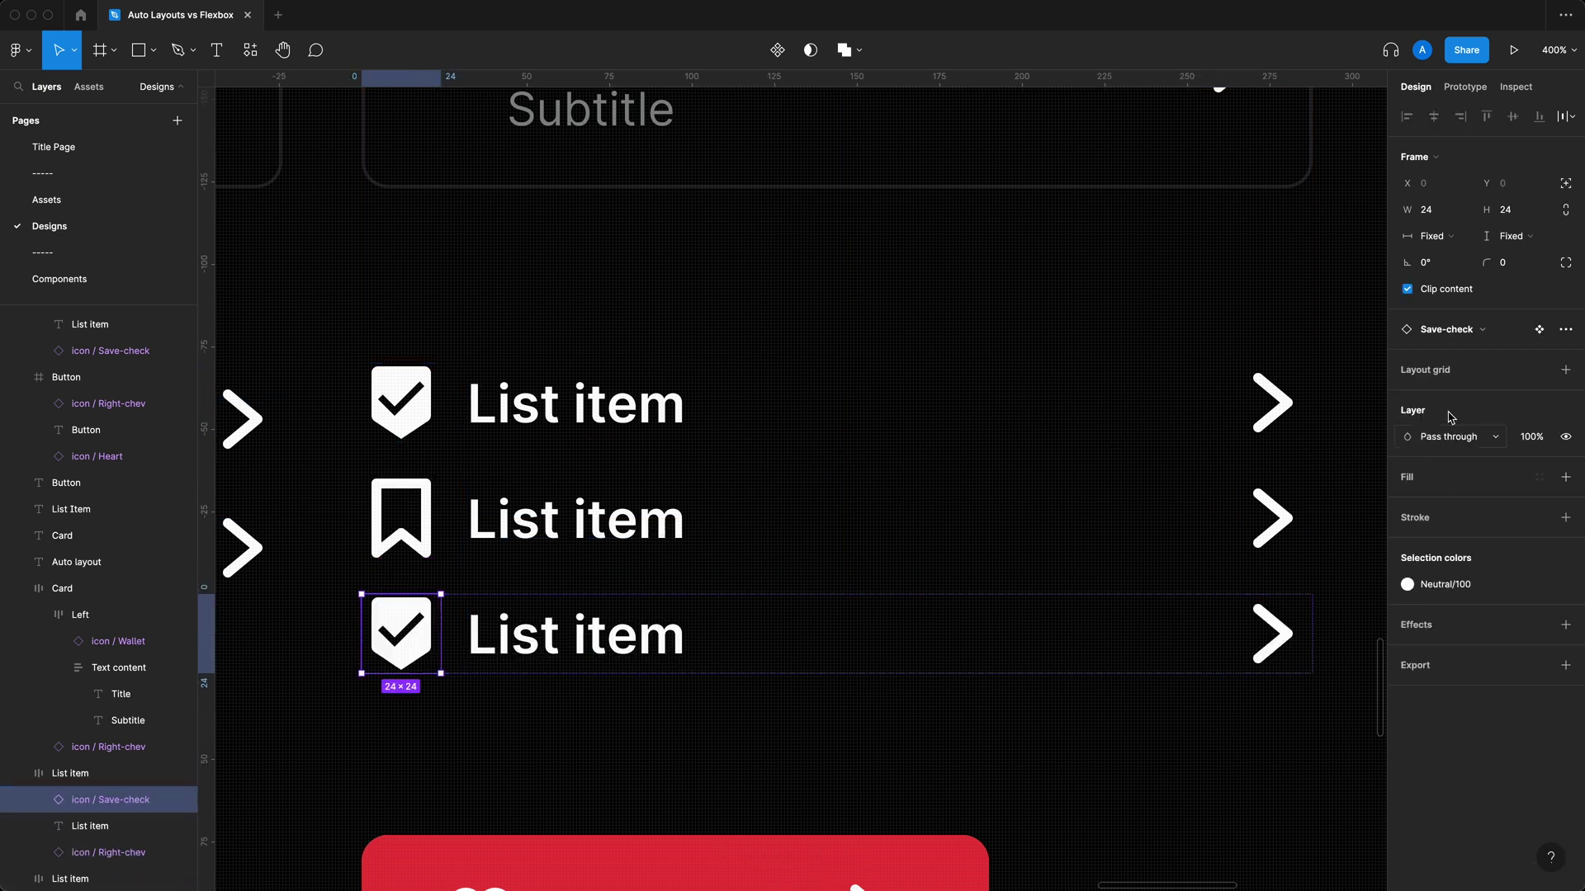
left_click(1457, 330)
left_click(1449, 691)
left_click(663, 745)
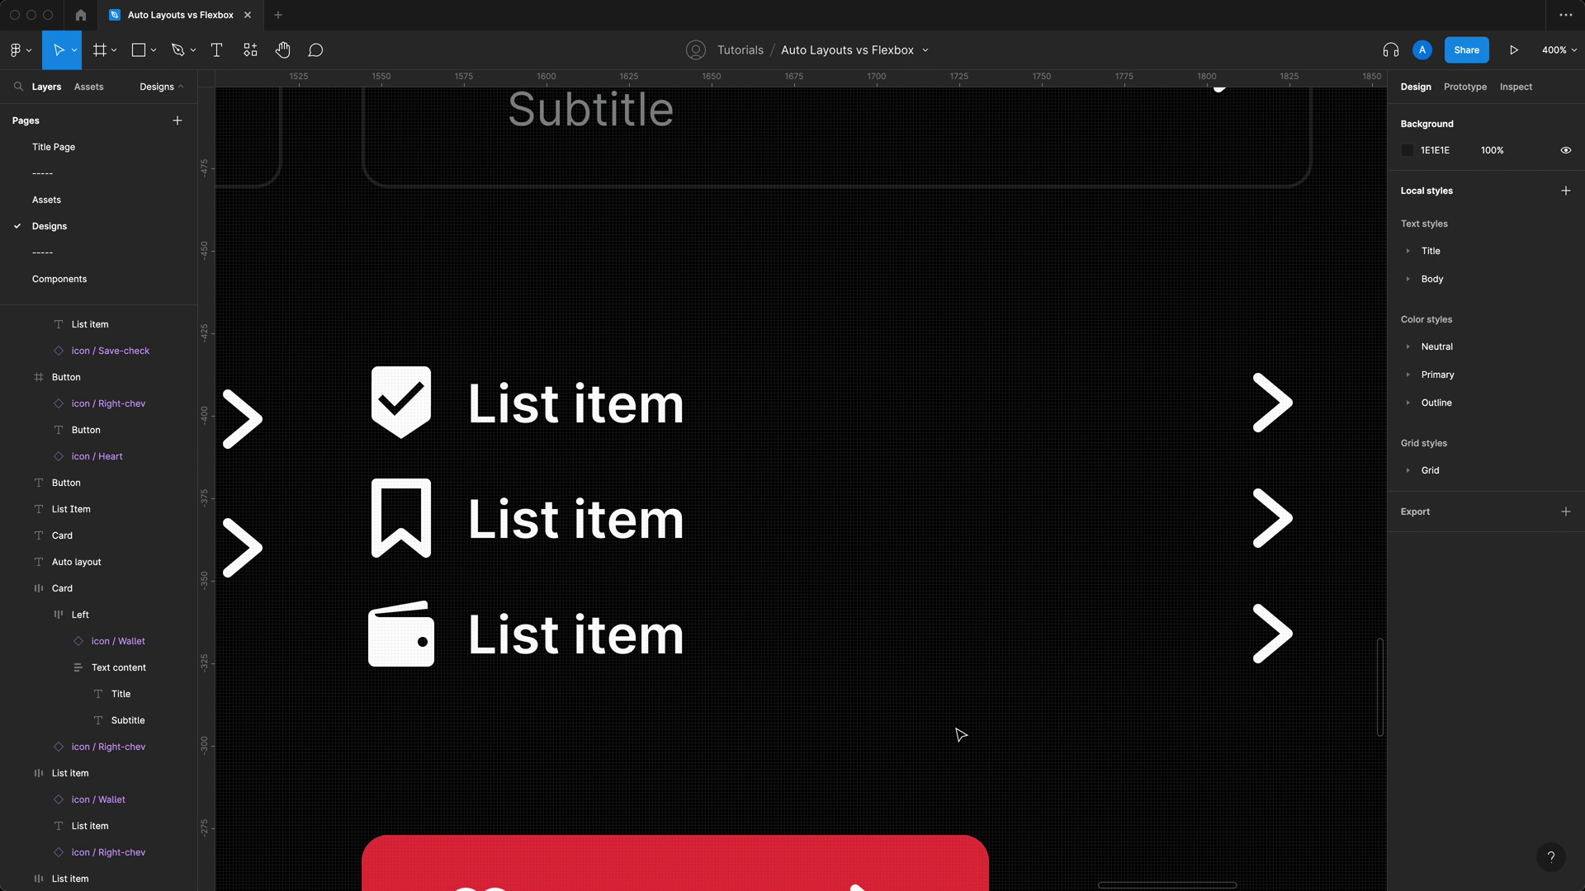
scroll(960, 735, "up", 1)
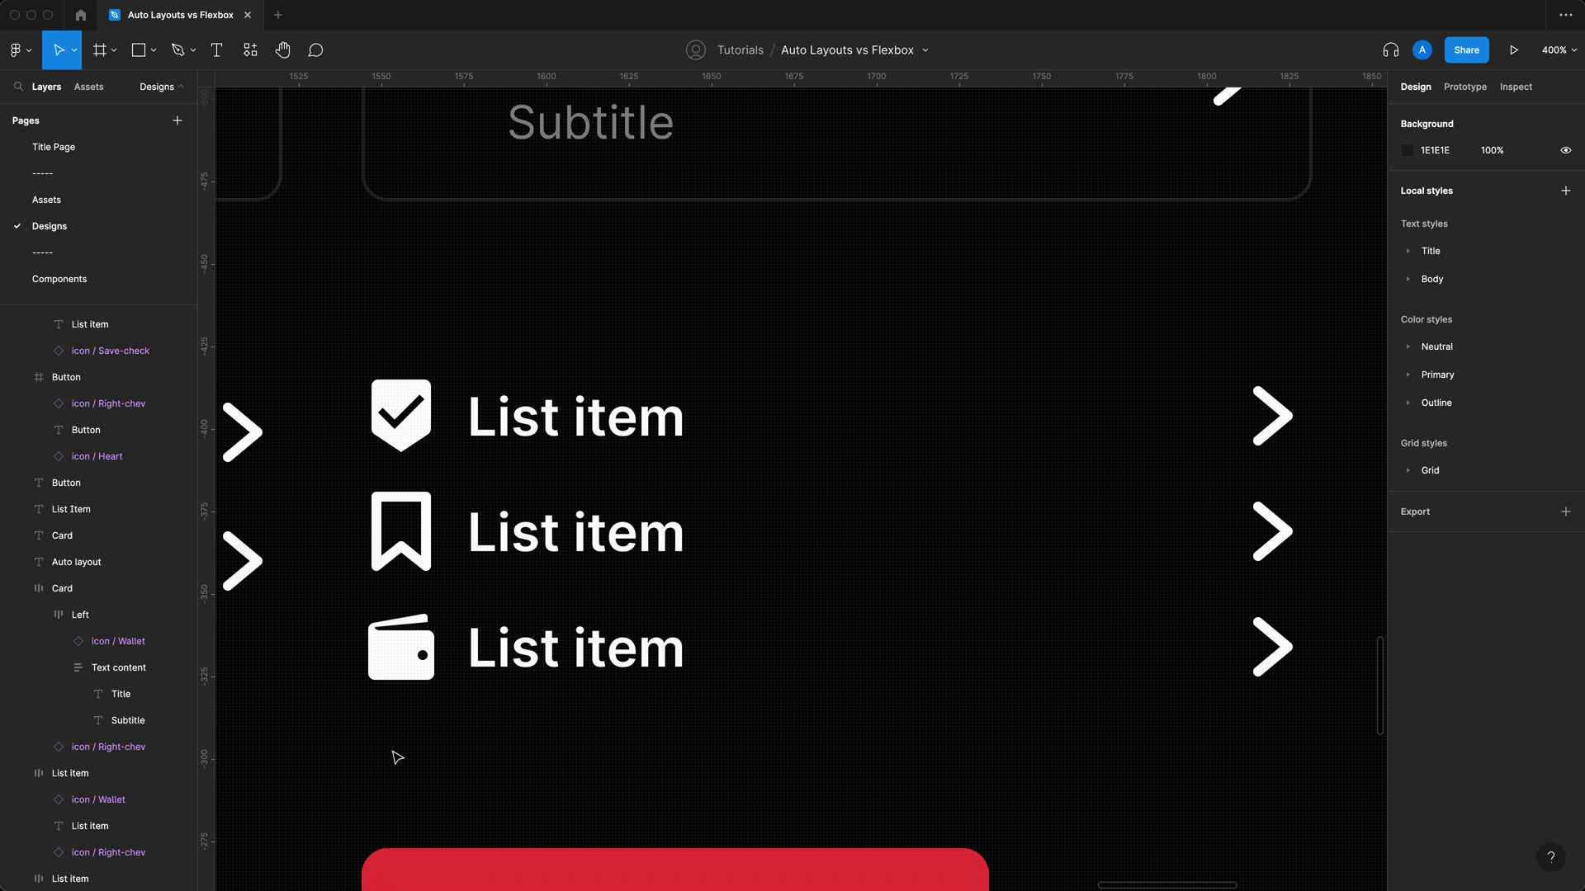
scroll(407, 755, "down", 4)
left_click(785, 612)
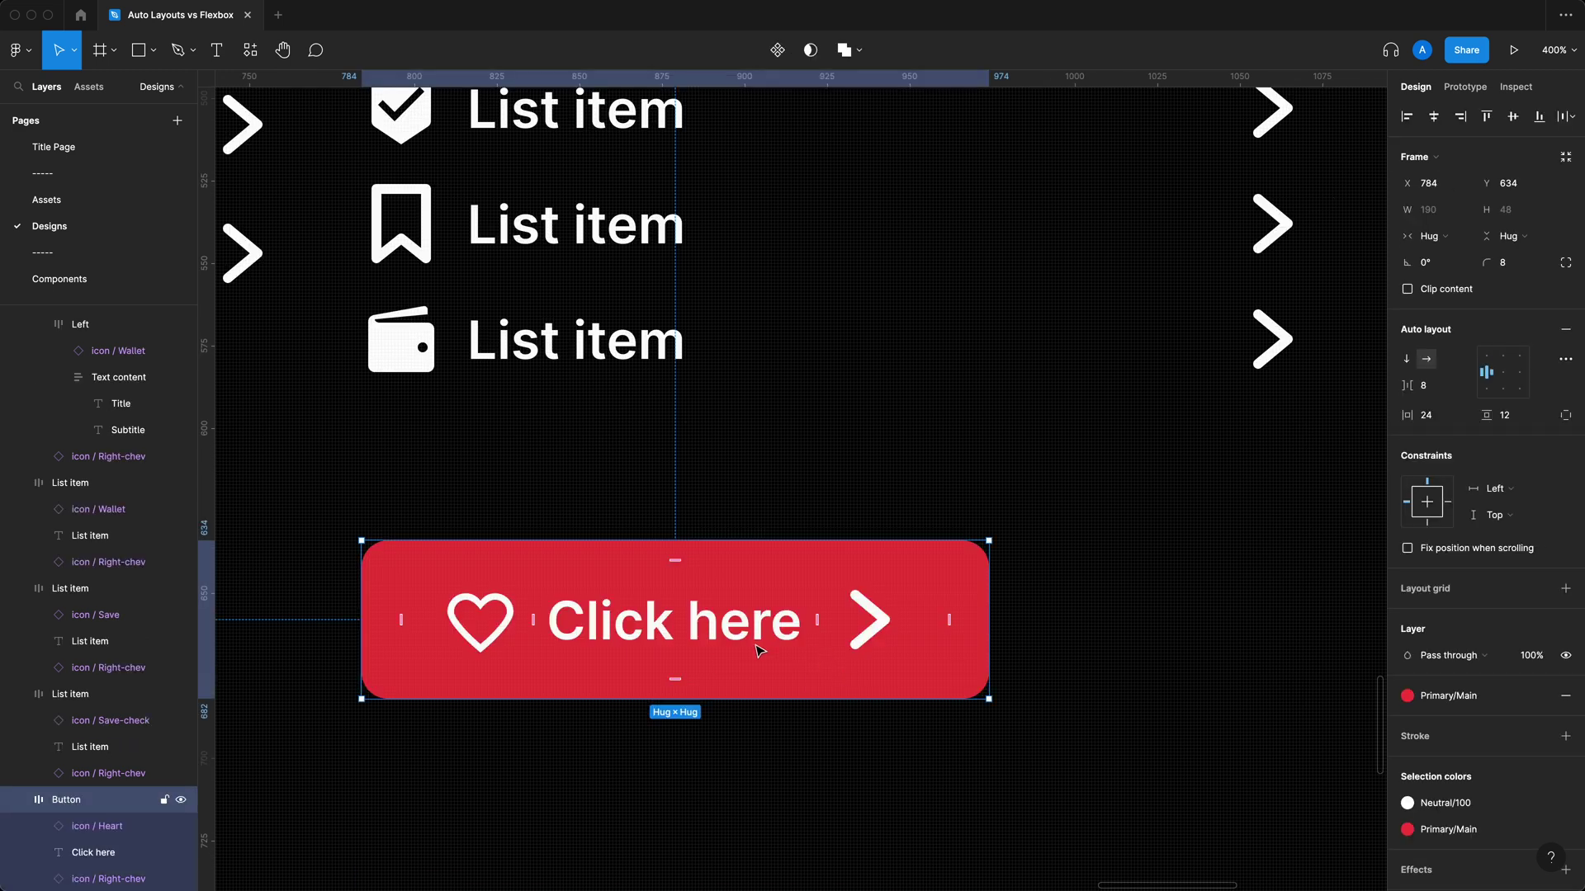
Step: Hide the red button's chevron icon
scroll(780, 772, "up", 1)
left_click(780, 773)
left_click(870, 650)
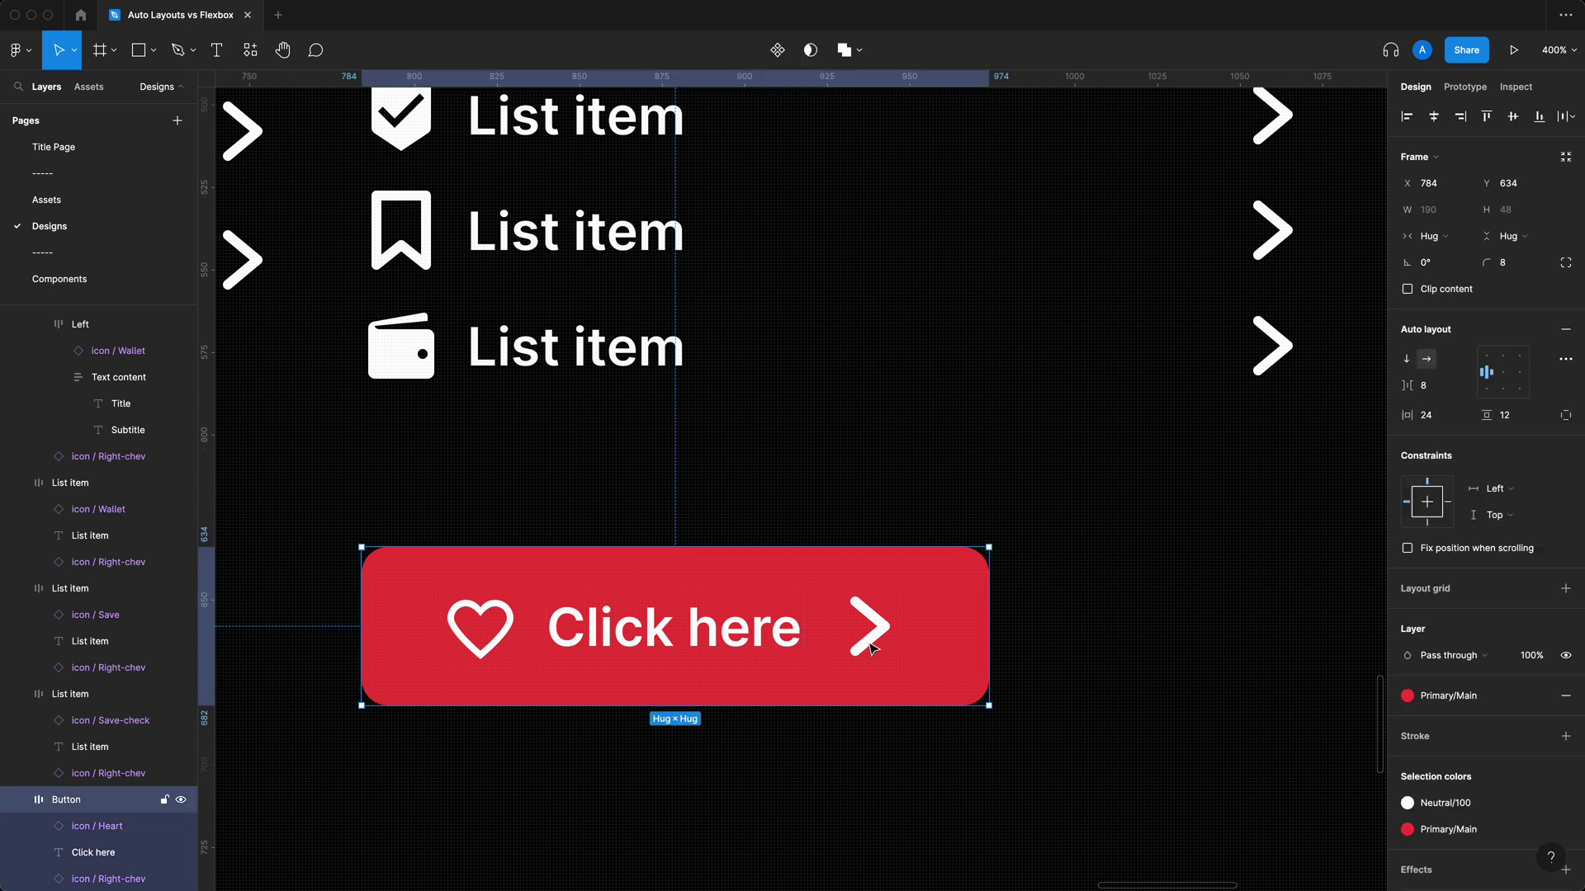
left_click(871, 651)
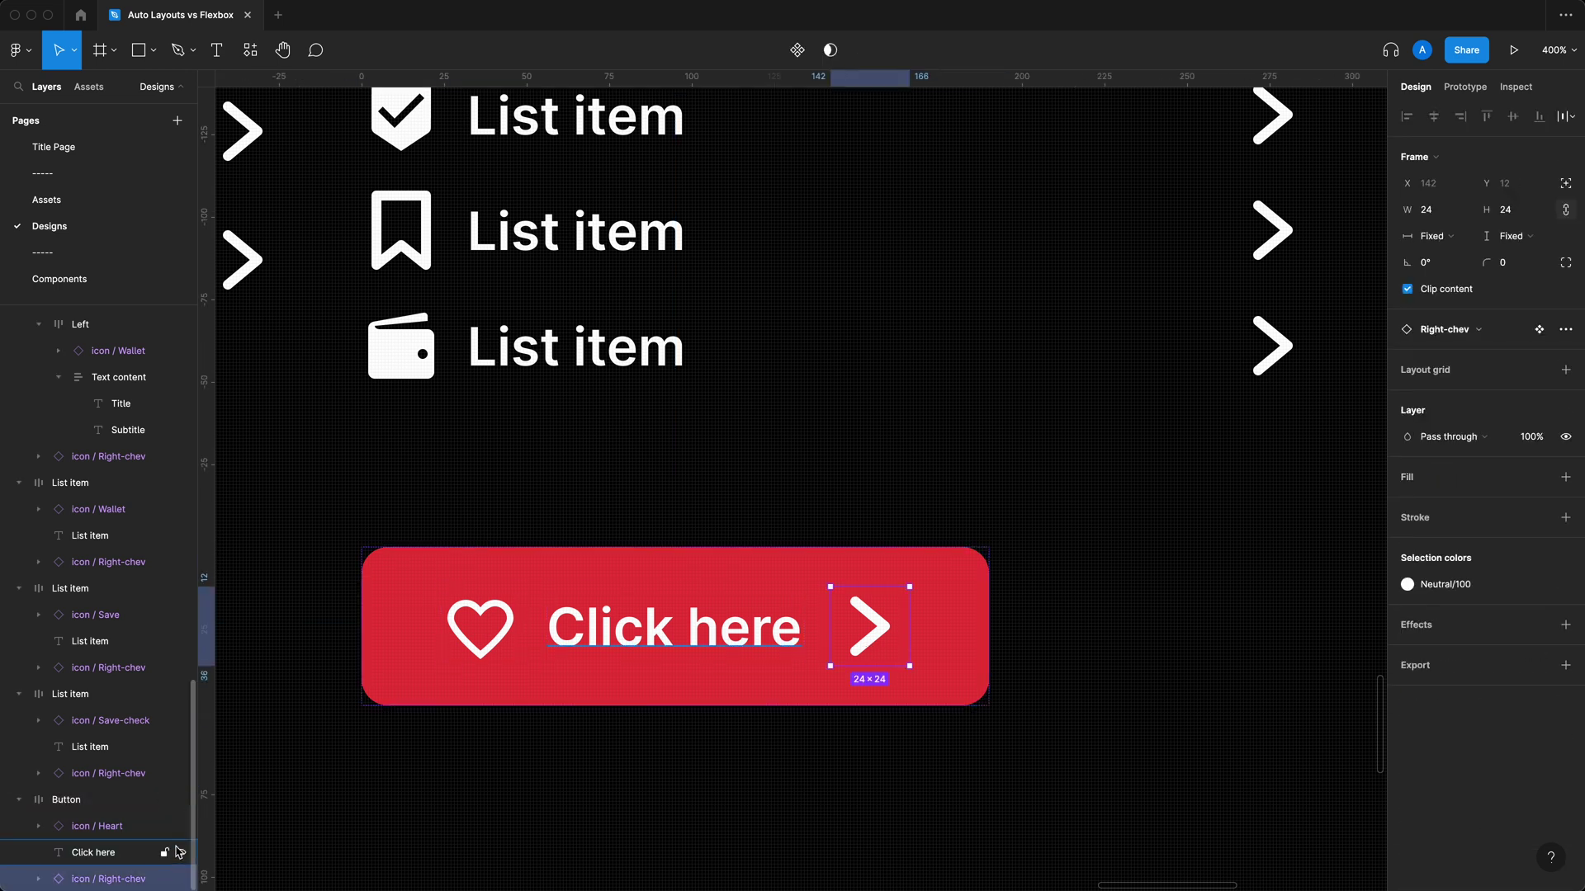
left_click(180, 878)
Step: Change the button label to 'Get started'
double_click(692, 626)
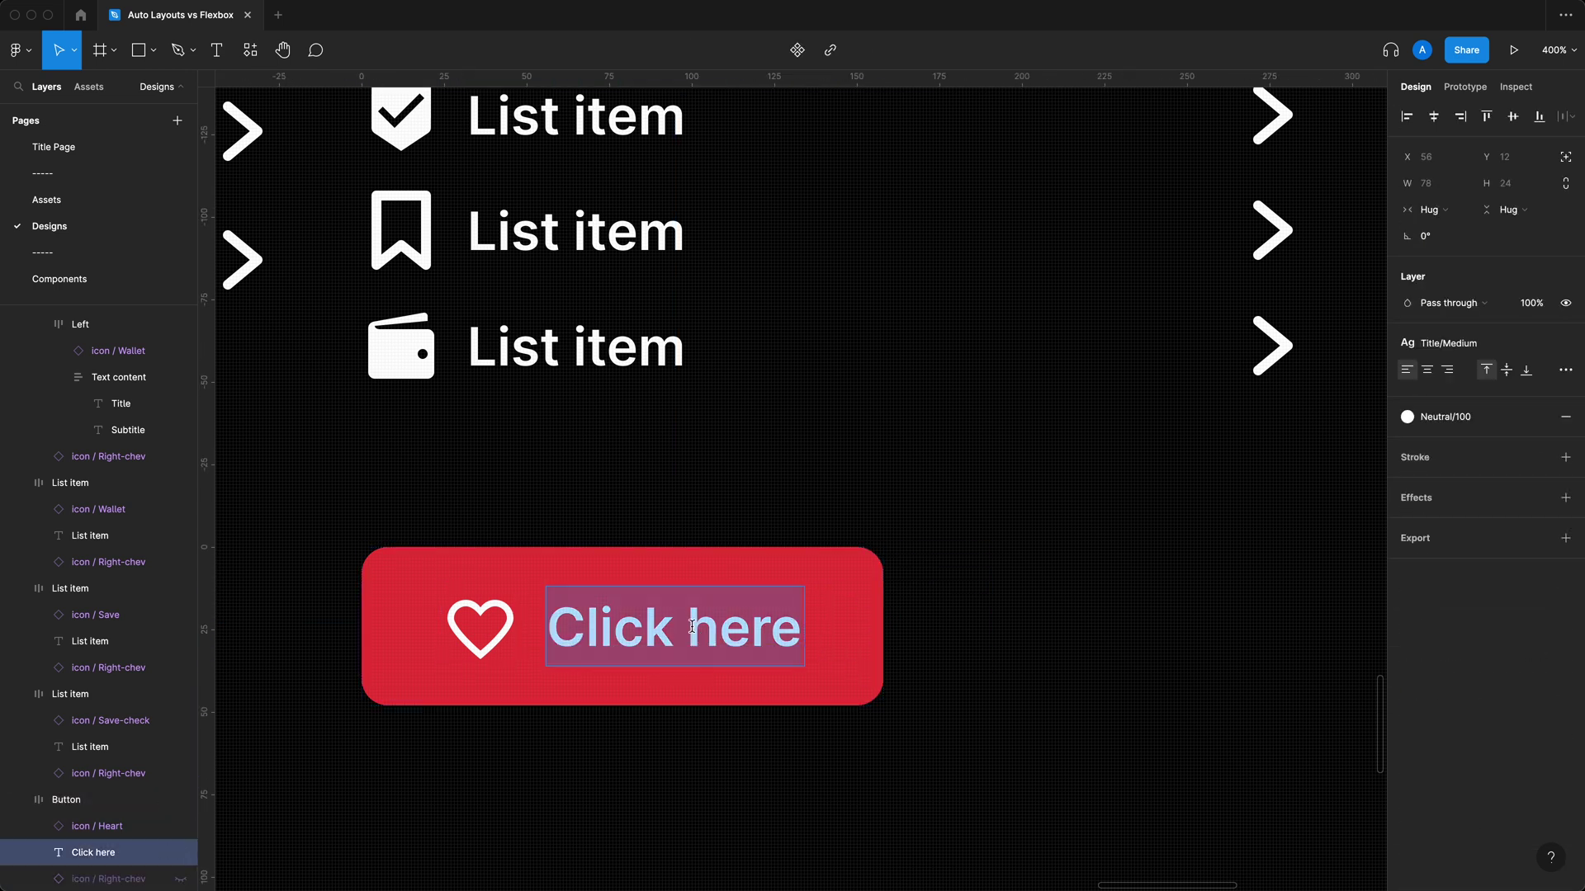
type("Get started")
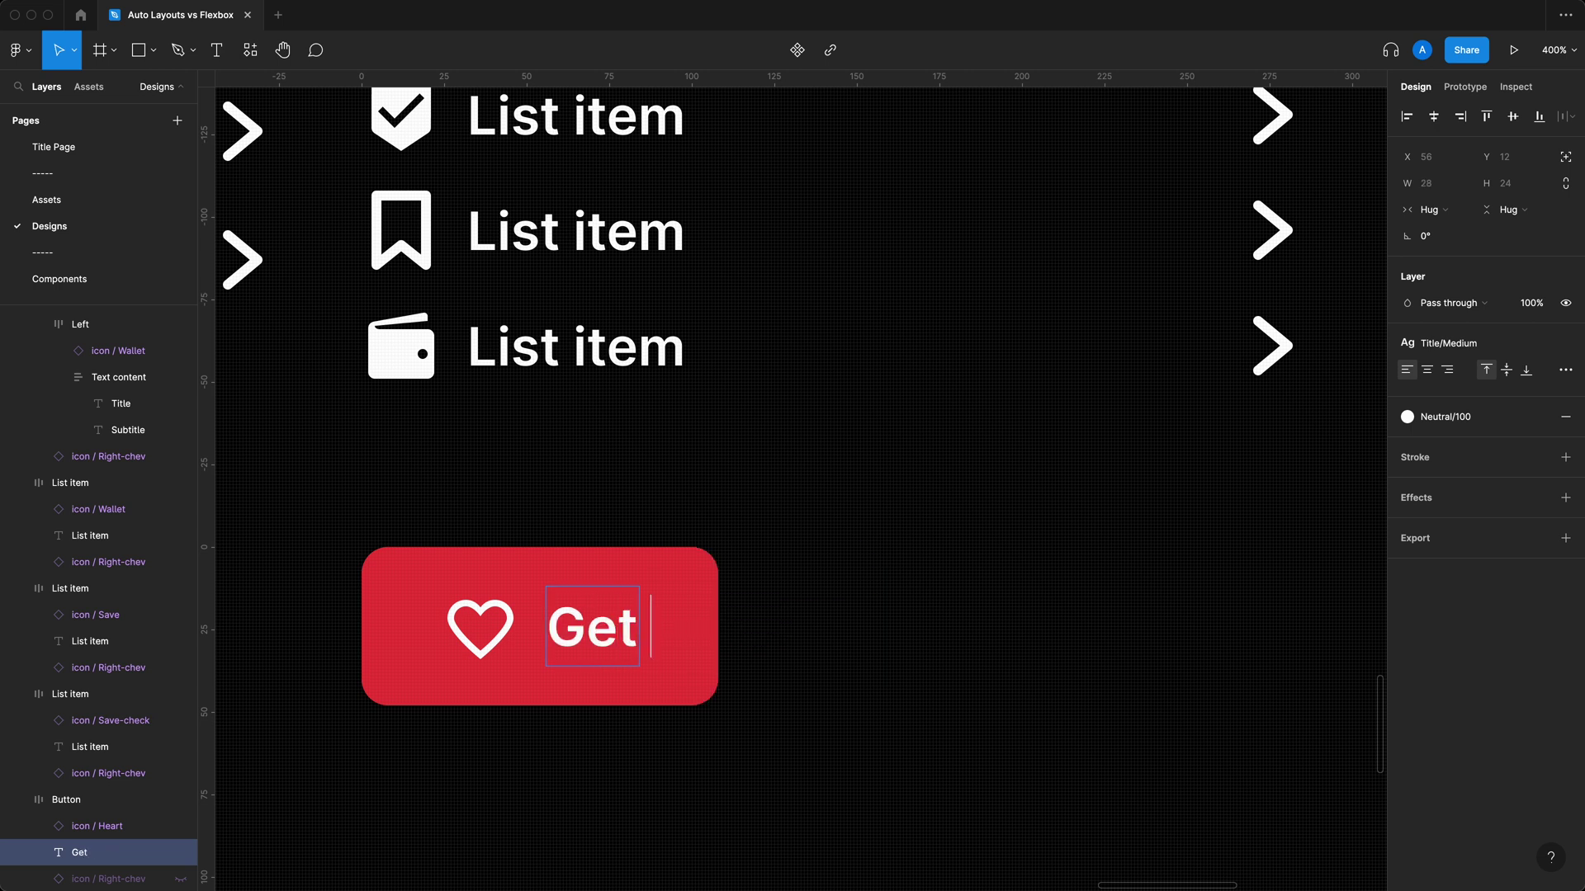
left_click(1046, 640)
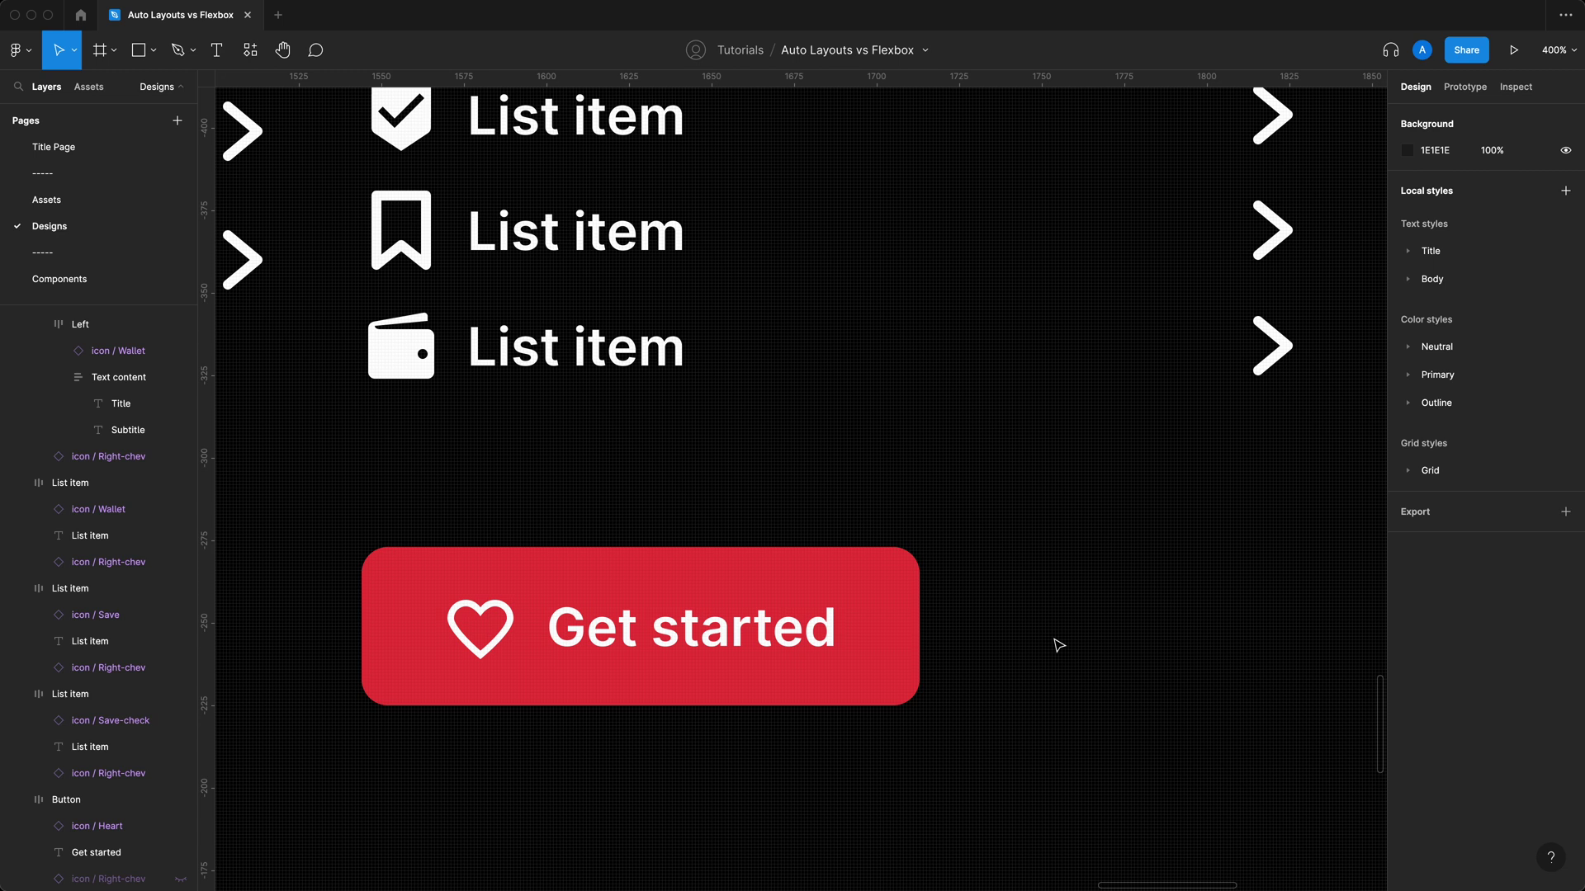
scroll(771, 517, "up", 6)
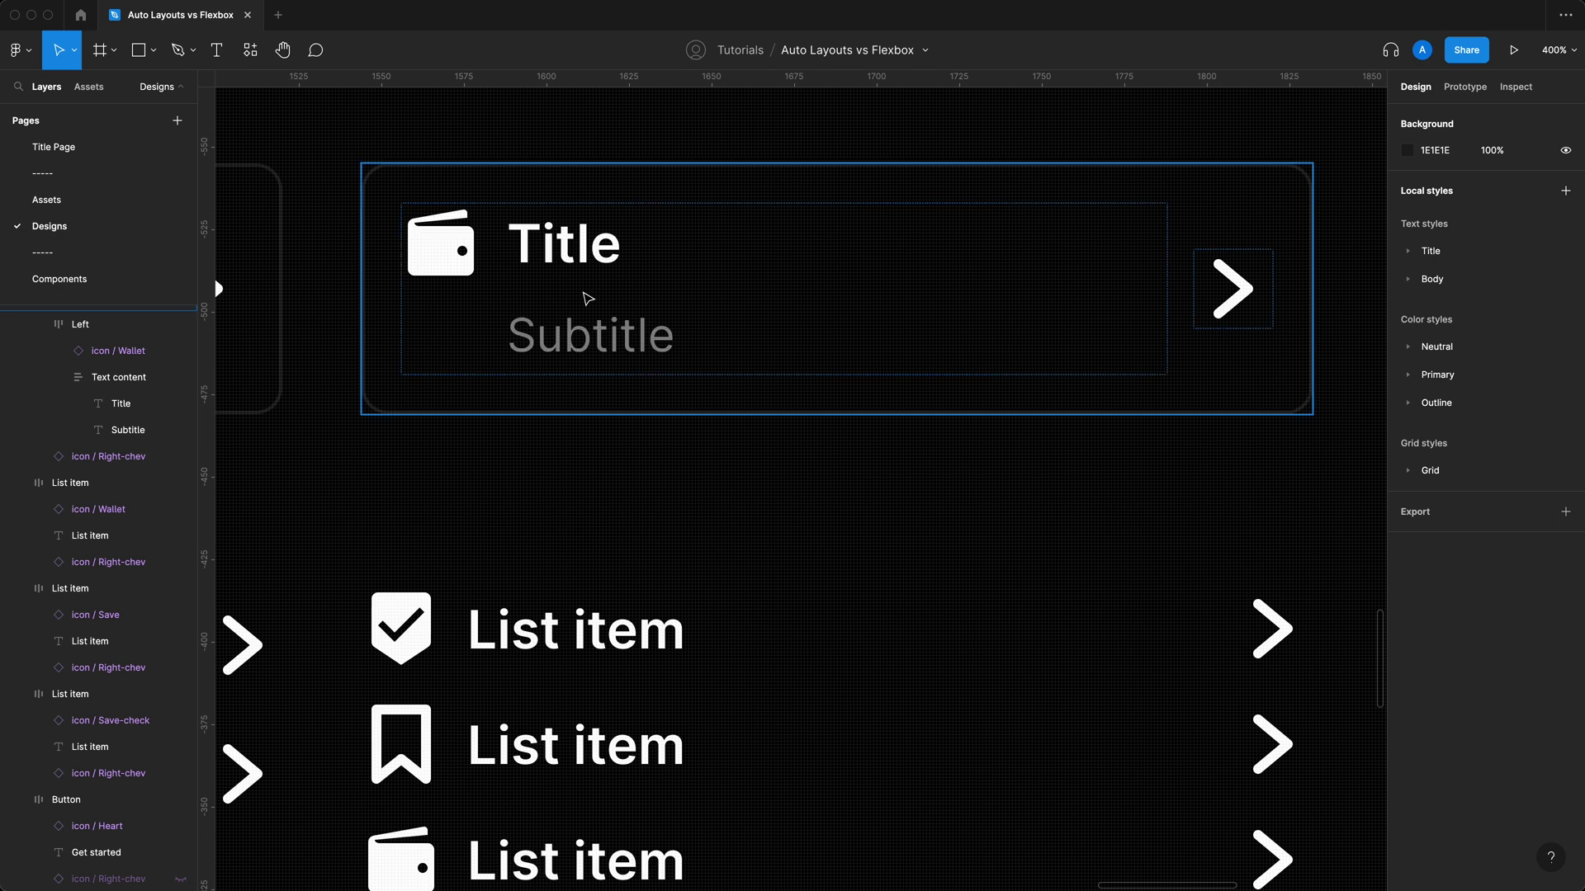
Step: Test wrapping with a pasted title and long subtitle, then undo both back to the originals
double_click(584, 260)
key("super+v")
key("super+v")
key("super+v")
key("super+v")
key("super+v")
key("super+v")
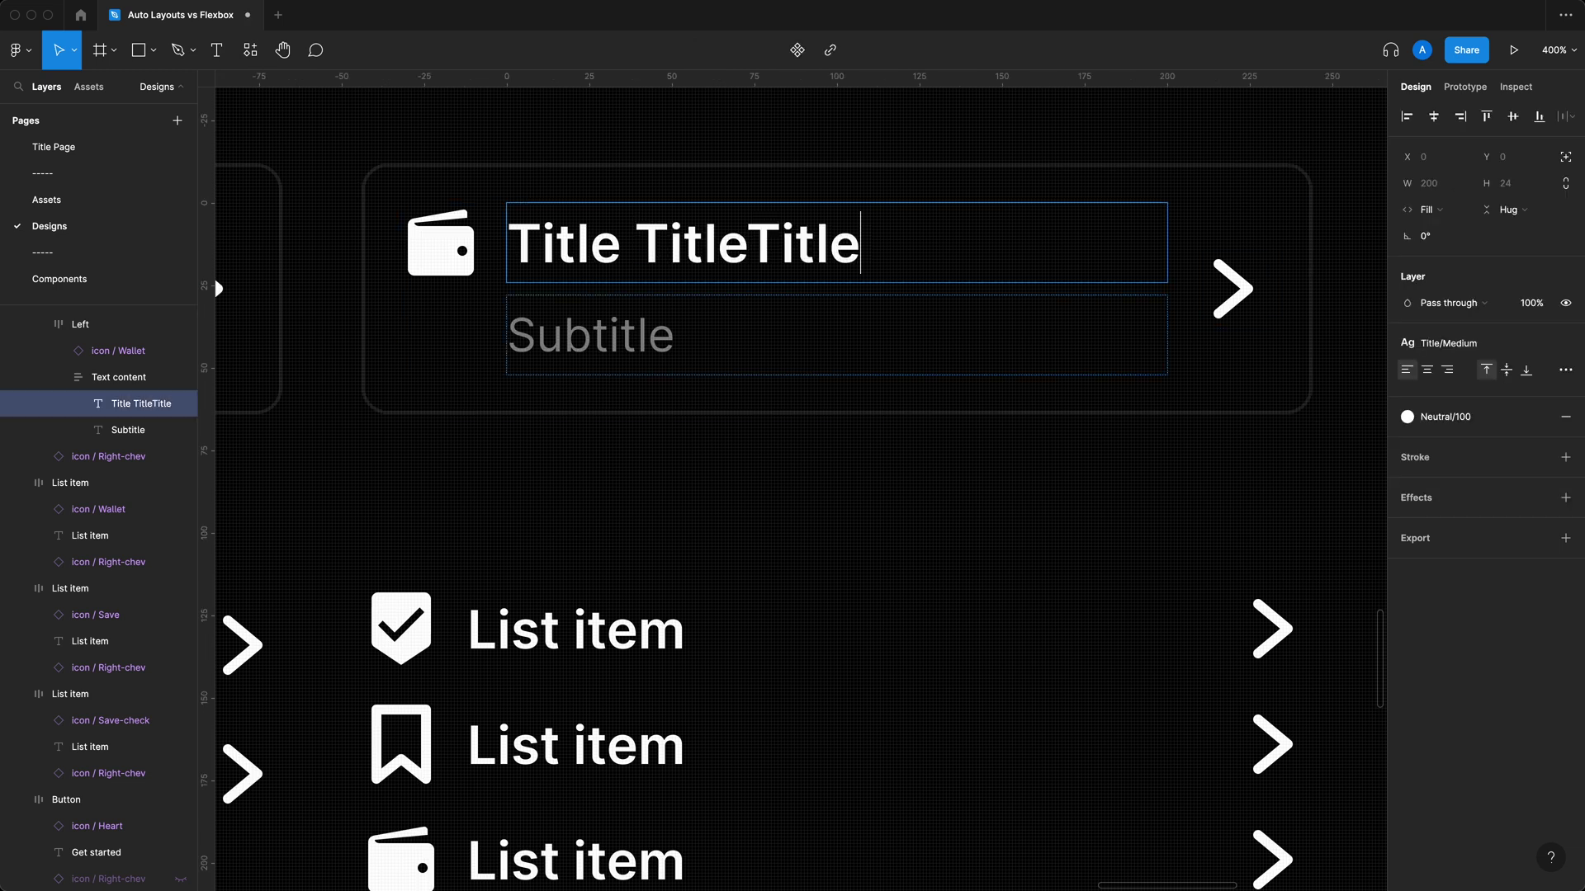
key("super+z")
key("super+z")
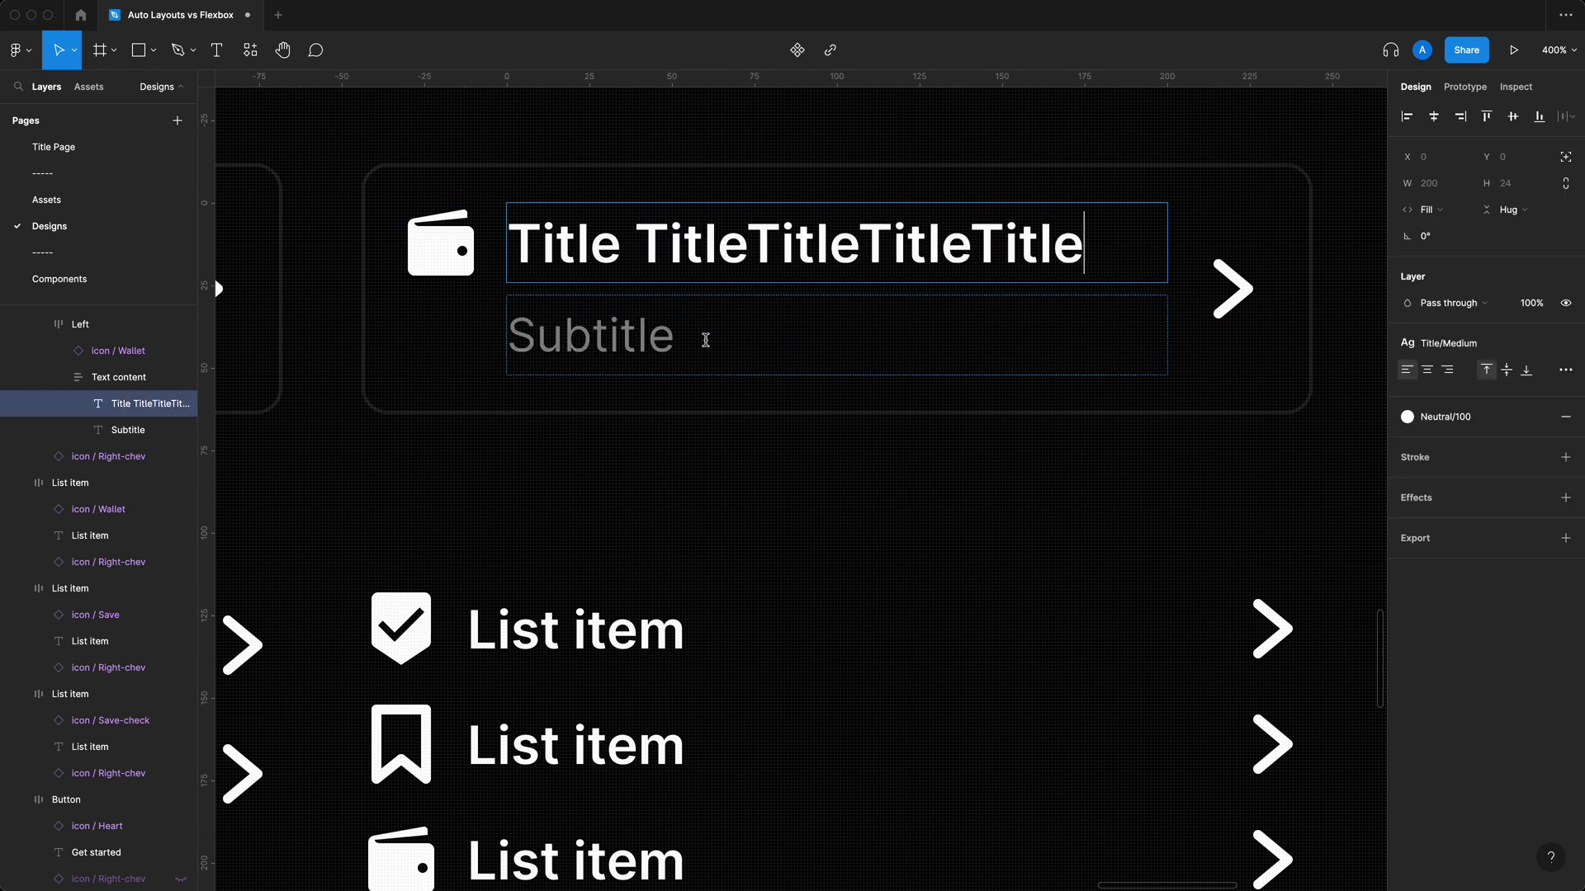
left_click(647, 364)
double_click(647, 364)
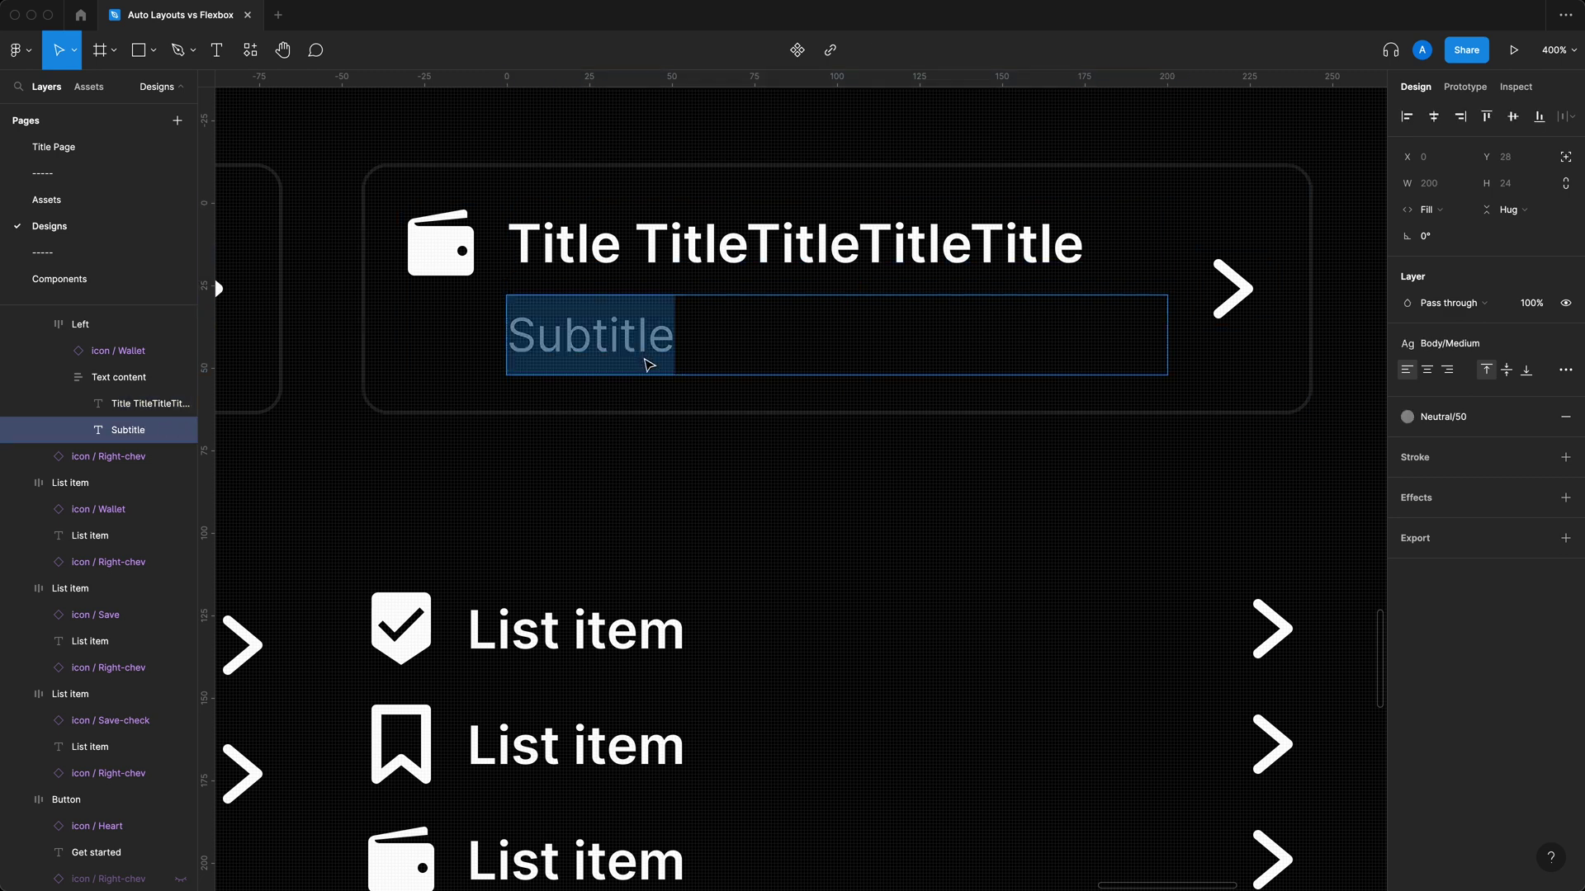
type("sdafadsf saf")
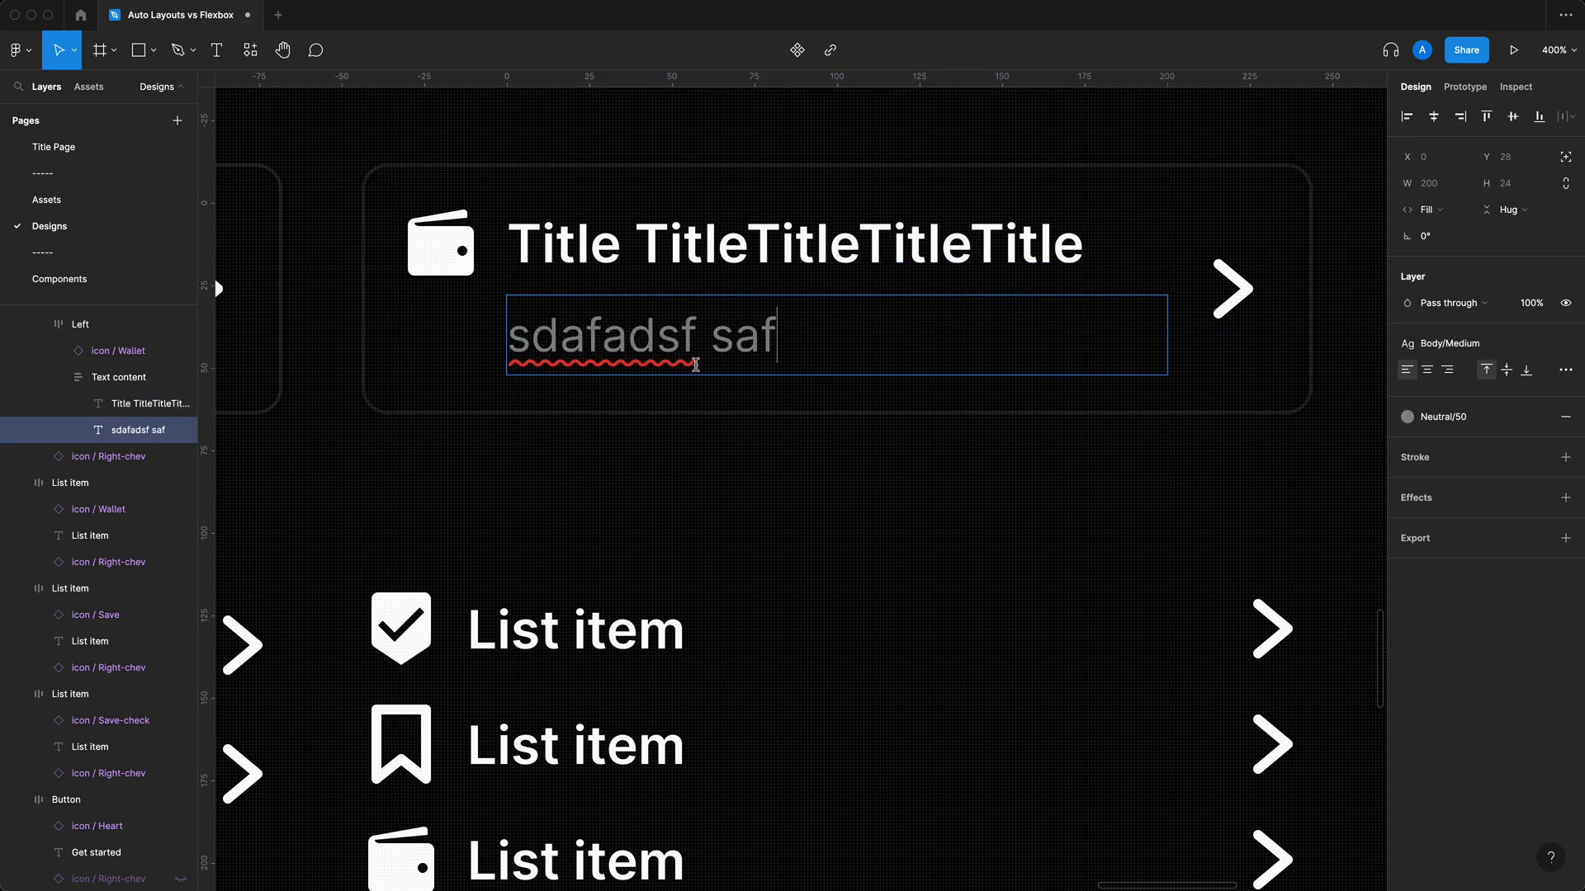
type(" dsa fads as fads fads f")
left_click(908, 516)
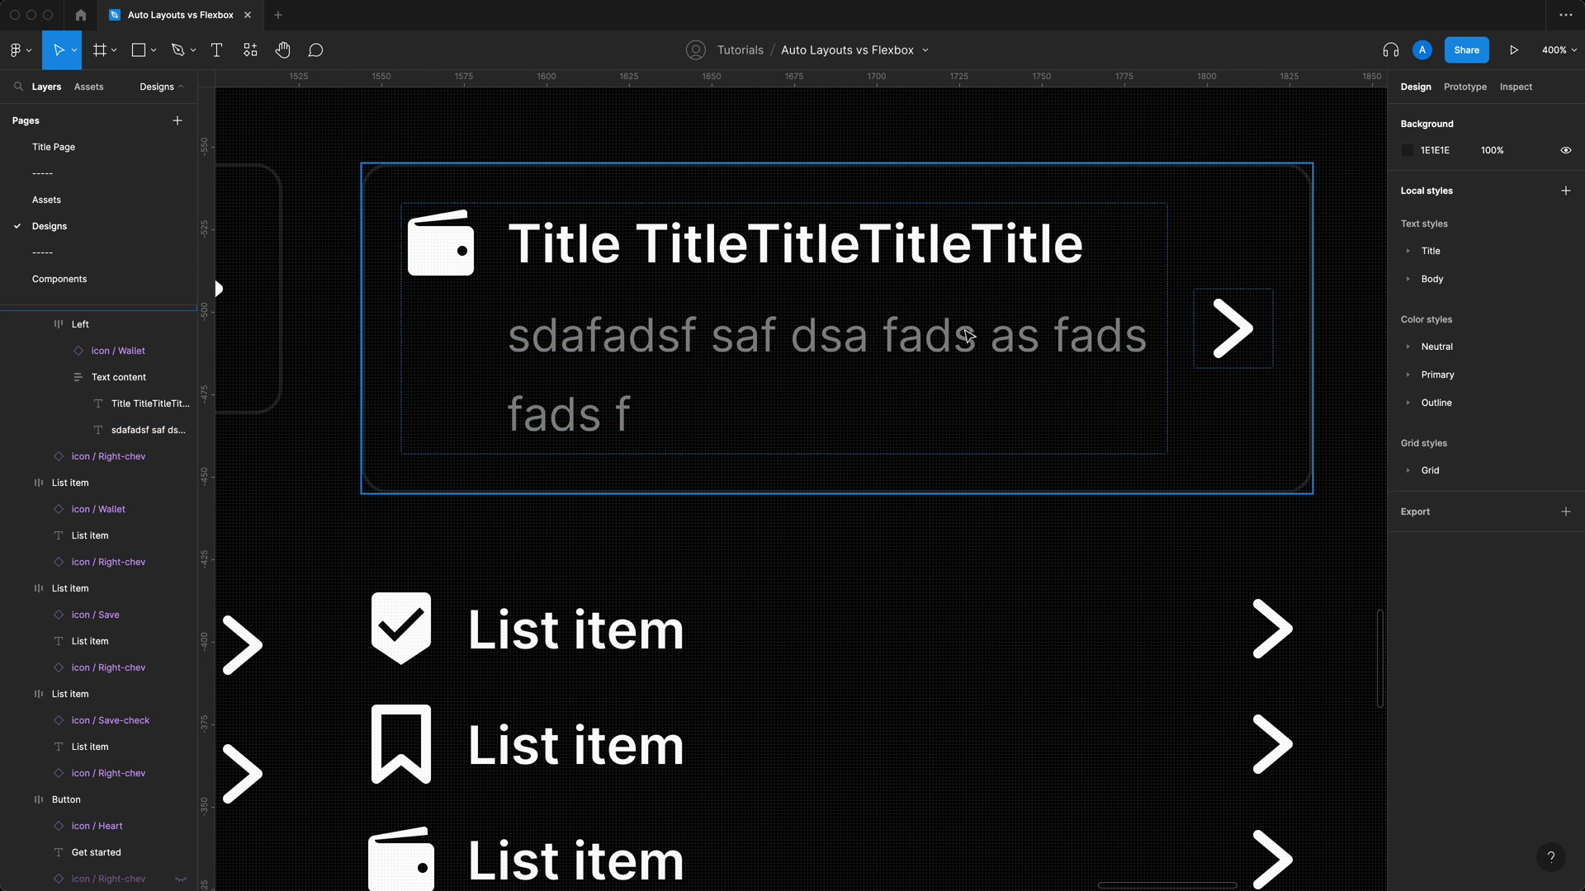
key("ctrl+z")
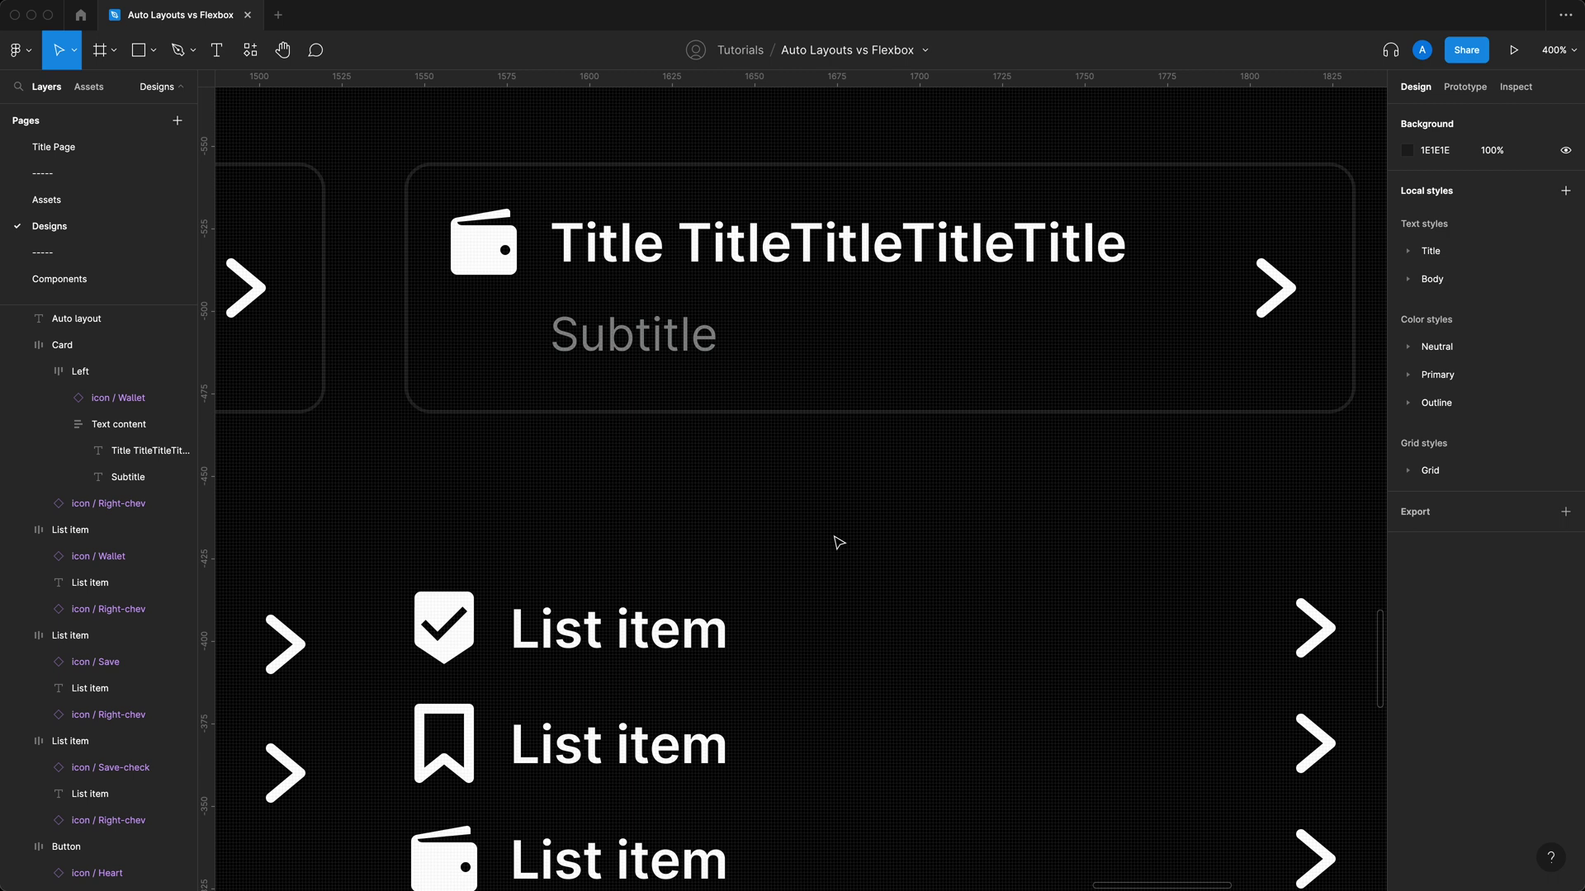
key("ctrl+z")
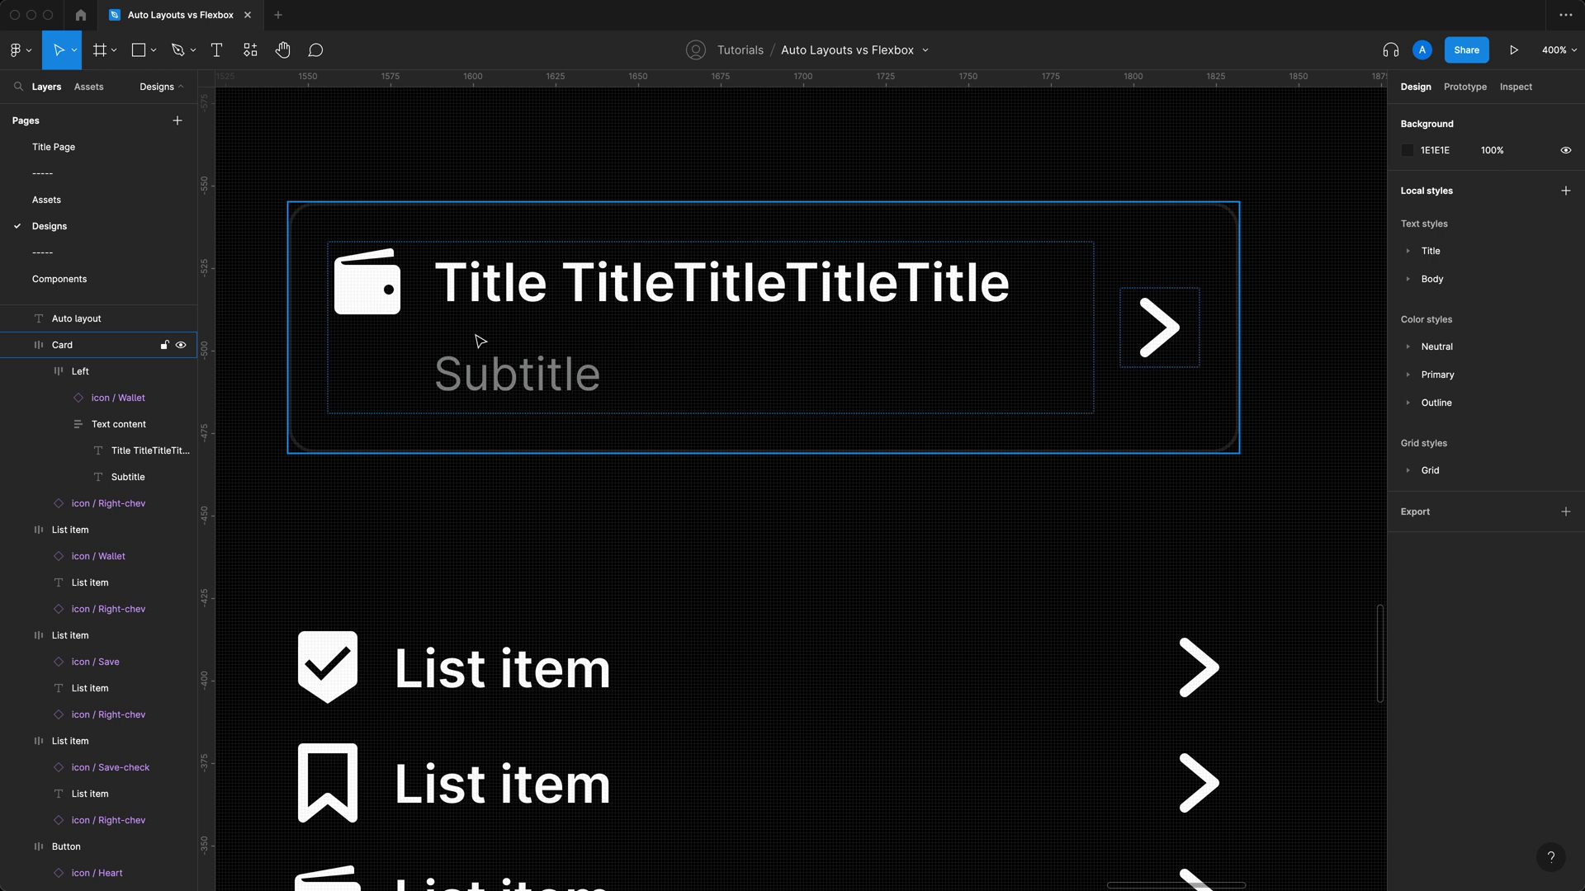
left_click(787, 593)
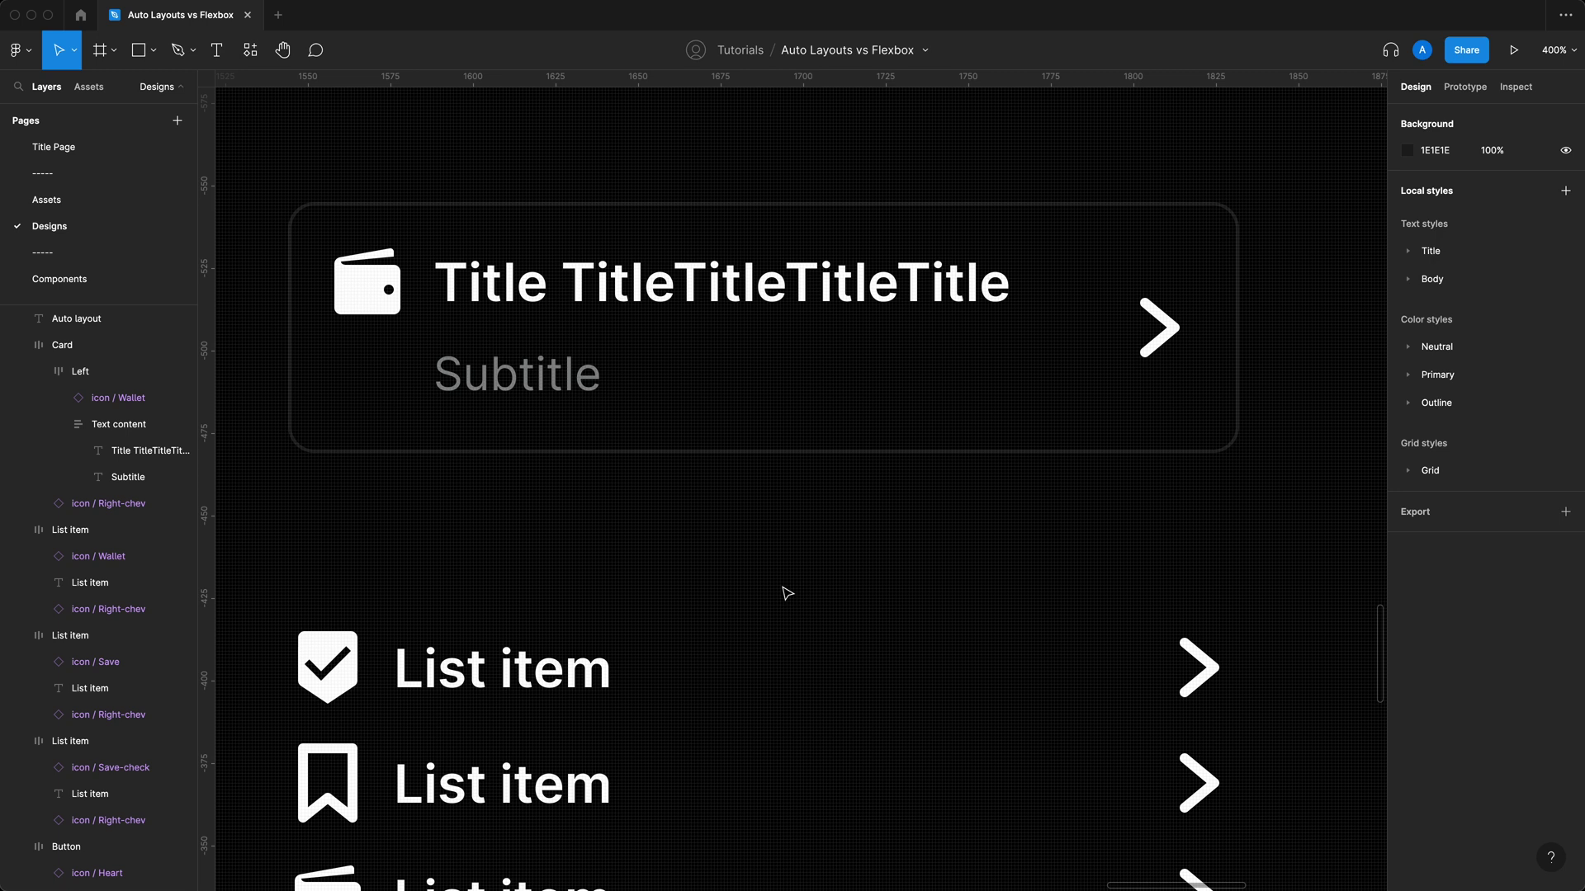
Step: Inspect the checkmark List item row and its text, then reselect the auto-layout Card
scroll(786, 594, "down", 1)
left_click(375, 650)
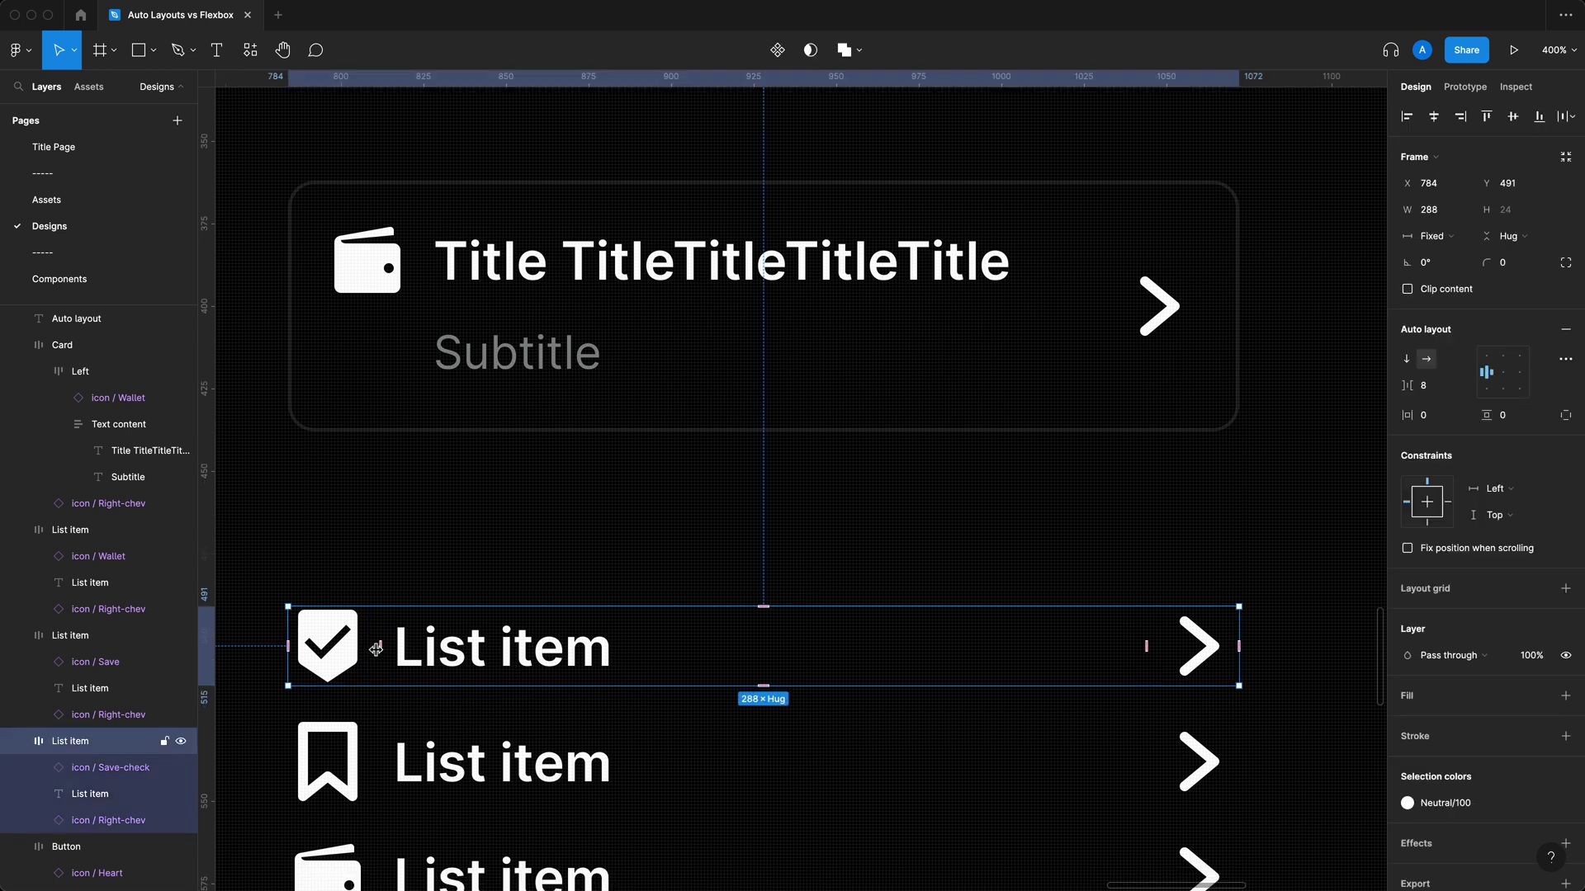
double_click(495, 658)
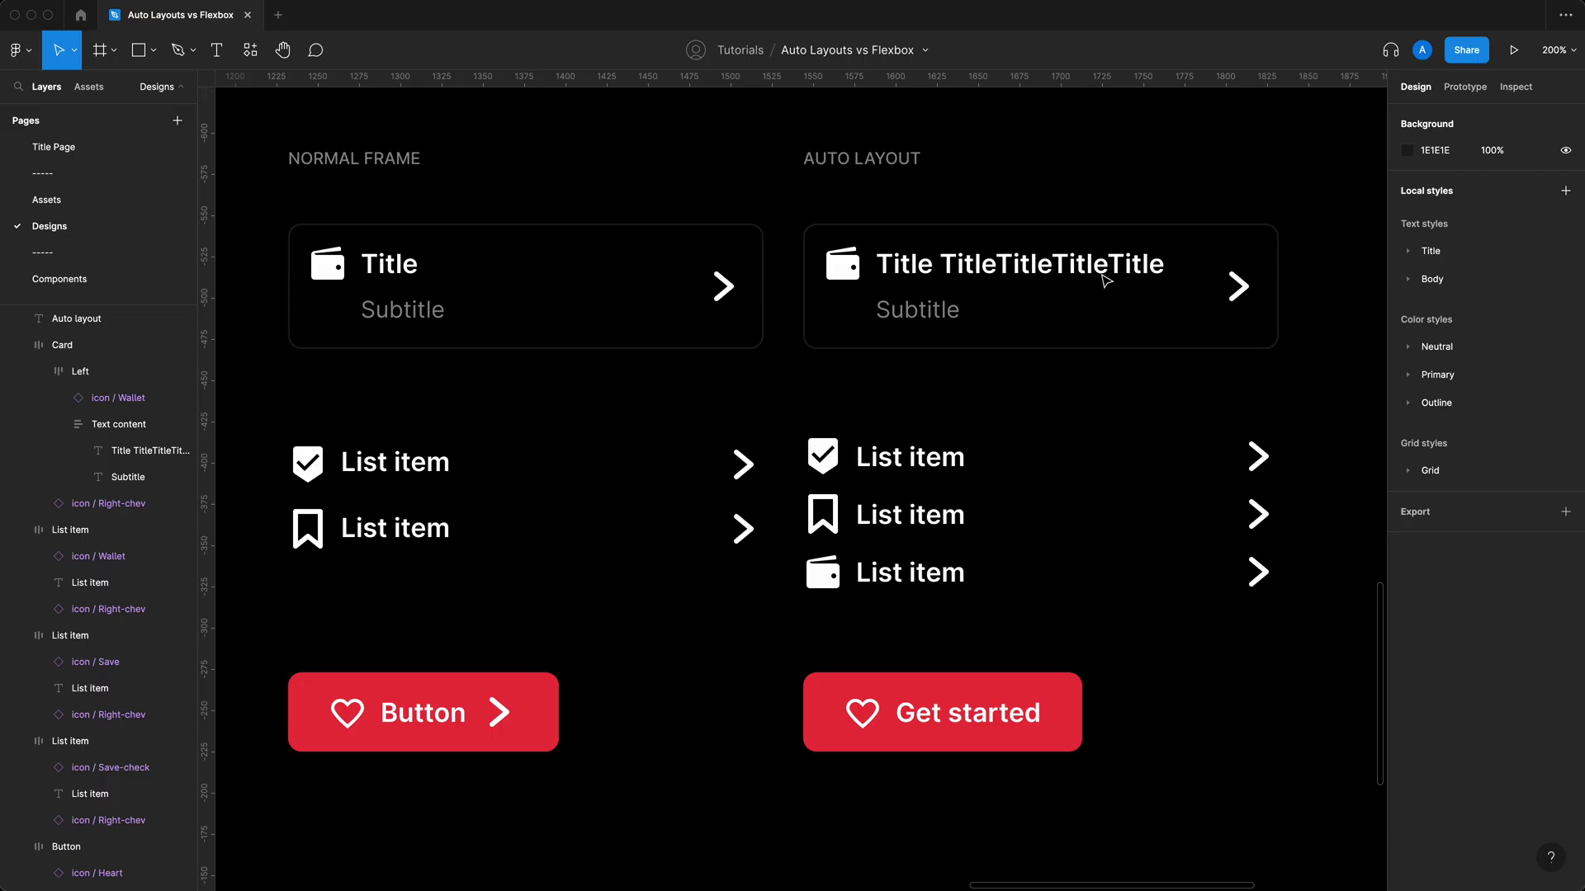
scroll(1106, 281, "right", 5)
left_click(665, 262)
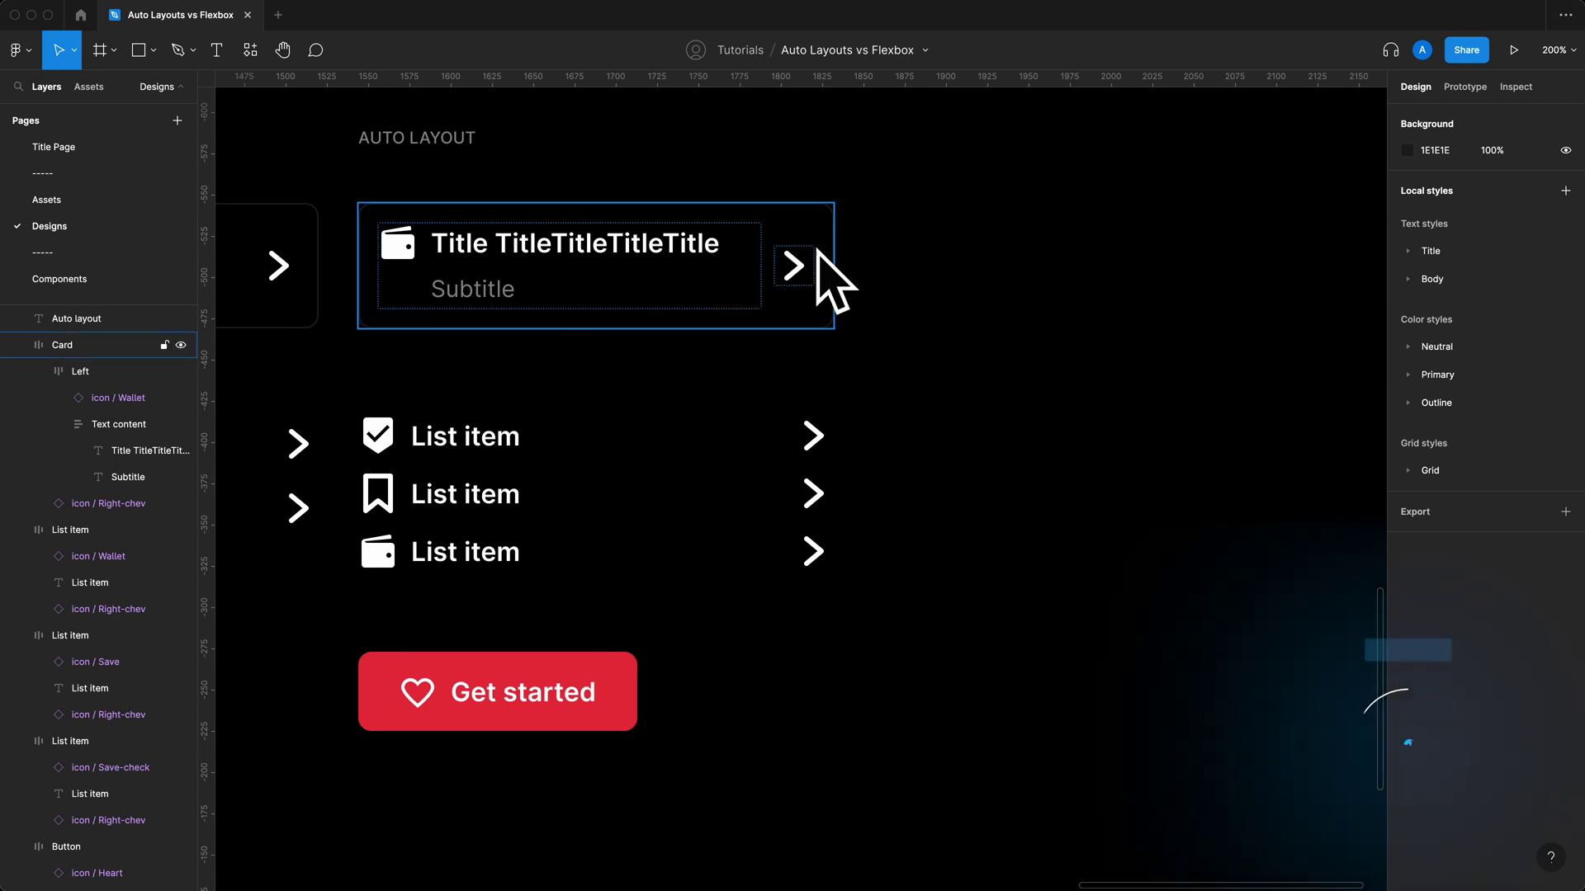
left_click(770, 364)
Step: In index.html, replace the button label 'Button' with 'Click here' and save
key("super+Tab")
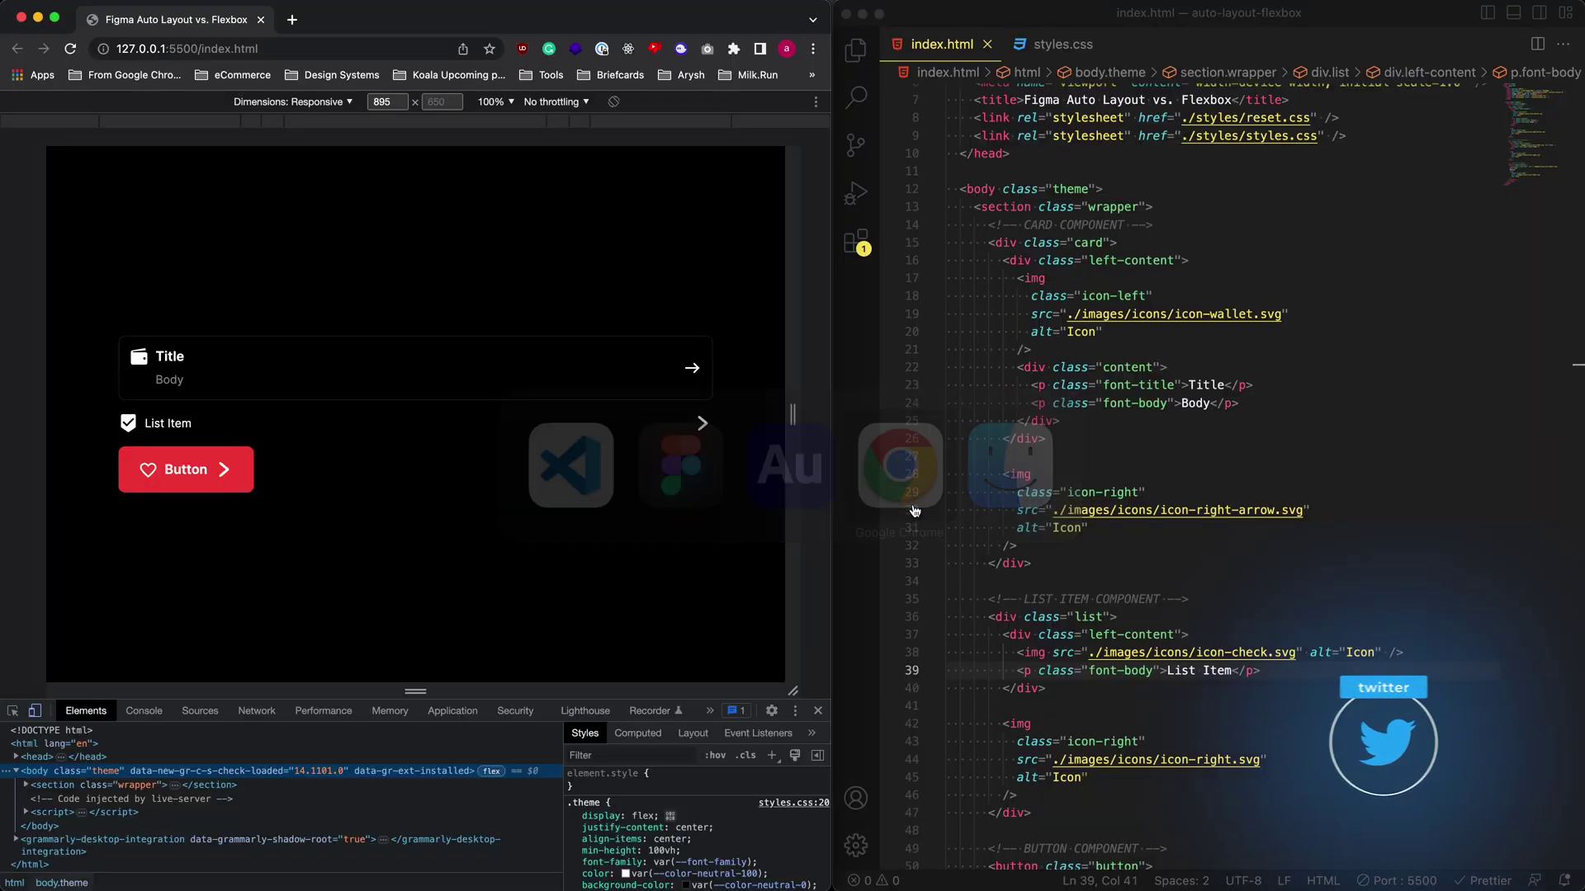
scroll(1236, 607, "down", 4)
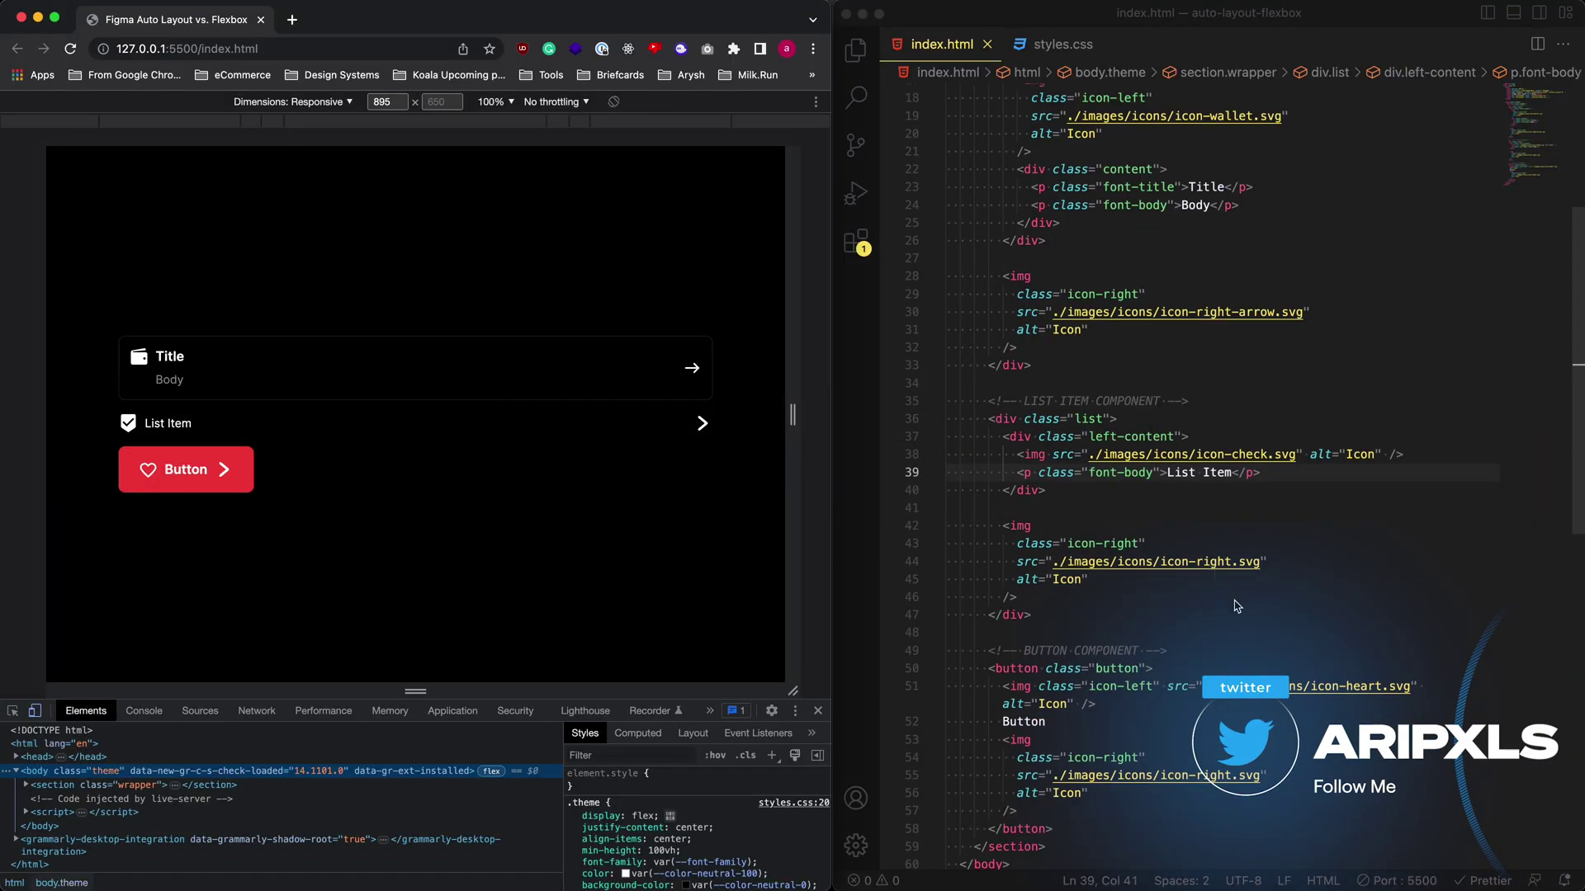
scroll(1232, 607, "down", 4)
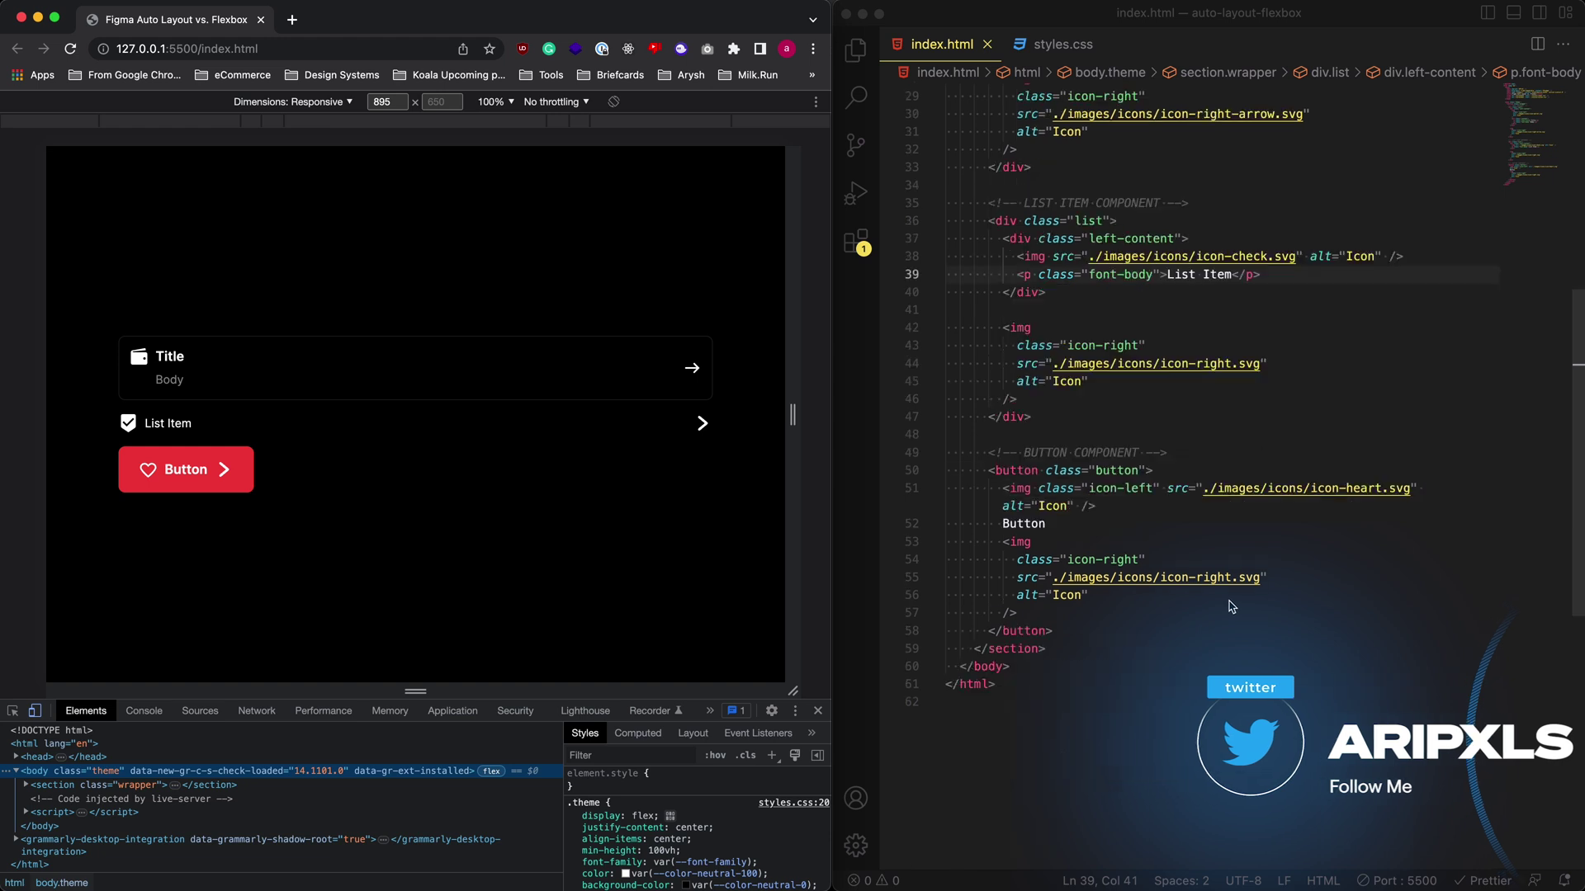
scroll(1230, 605, "up", 4)
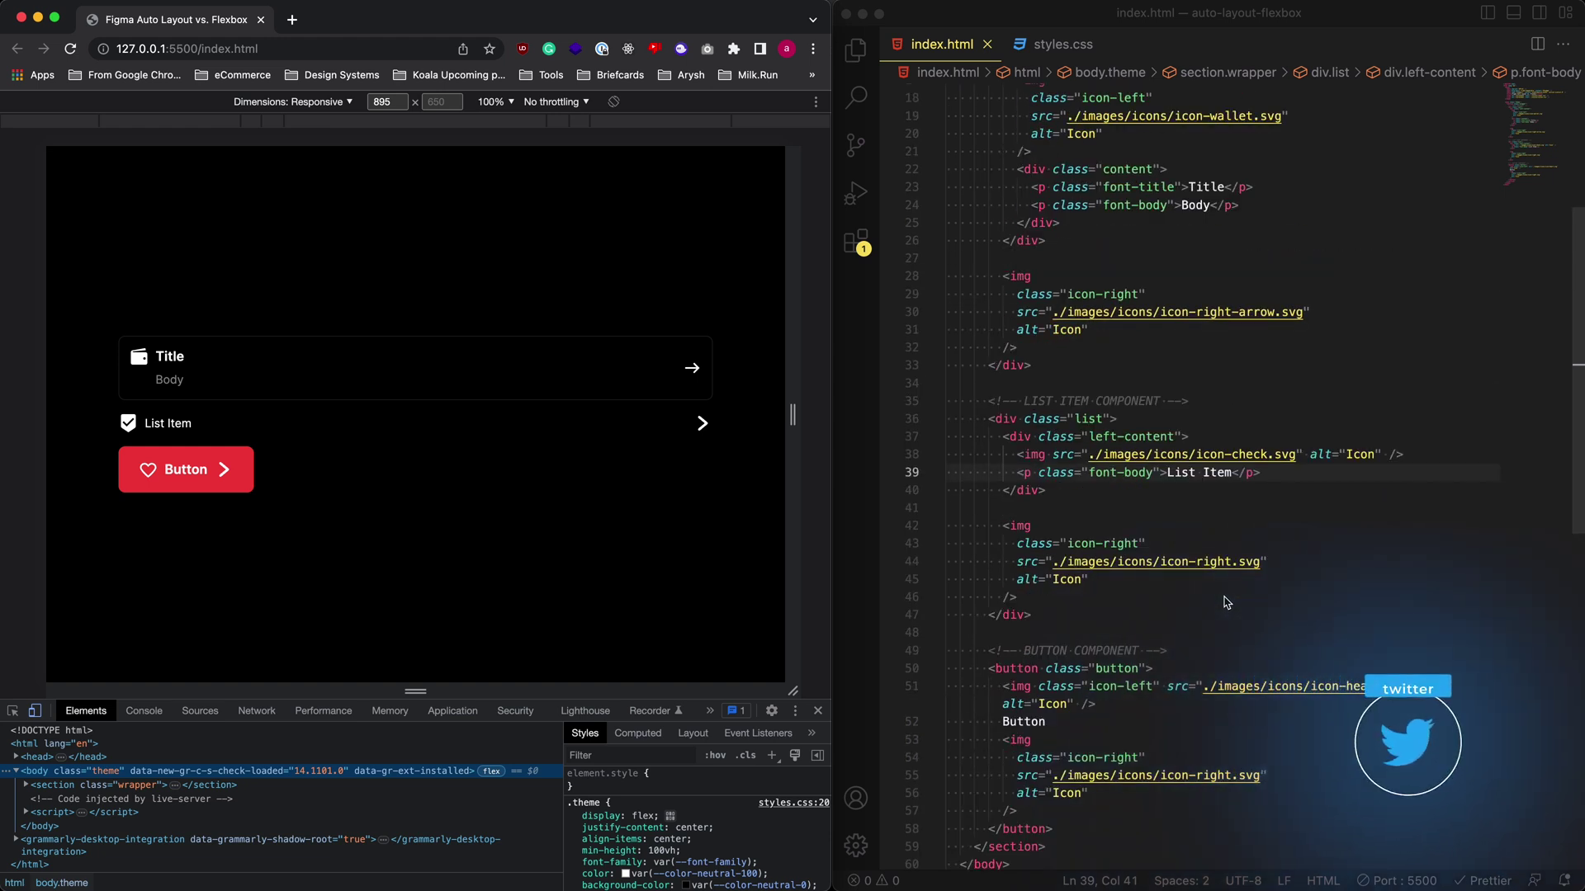
scroll(1228, 604, "up", 2)
left_click(937, 48)
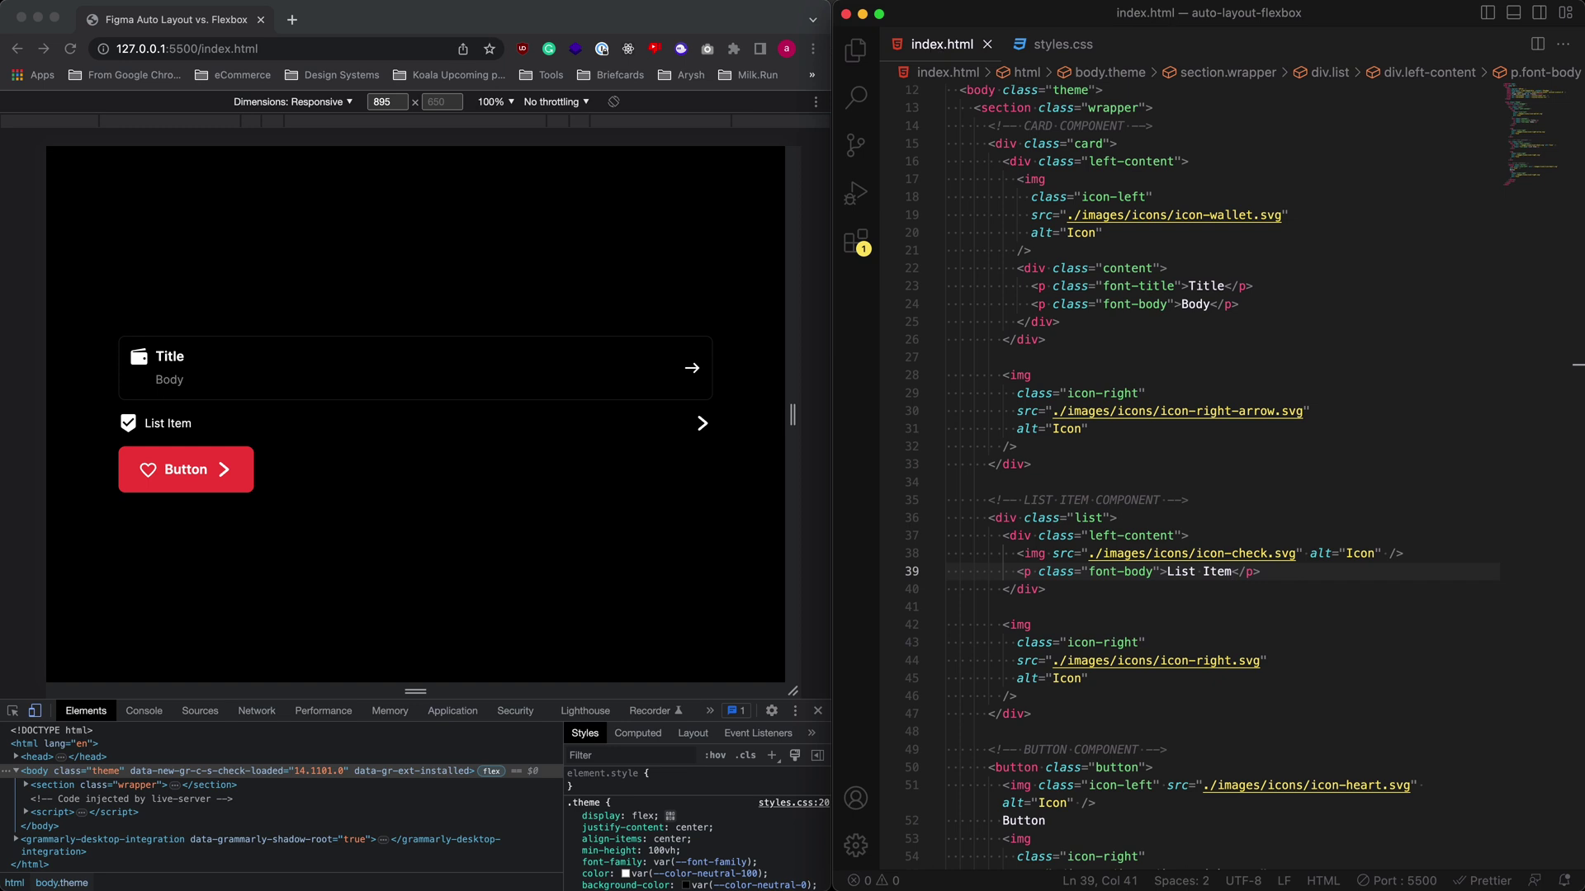
scroll(1333, 611, "down", 6)
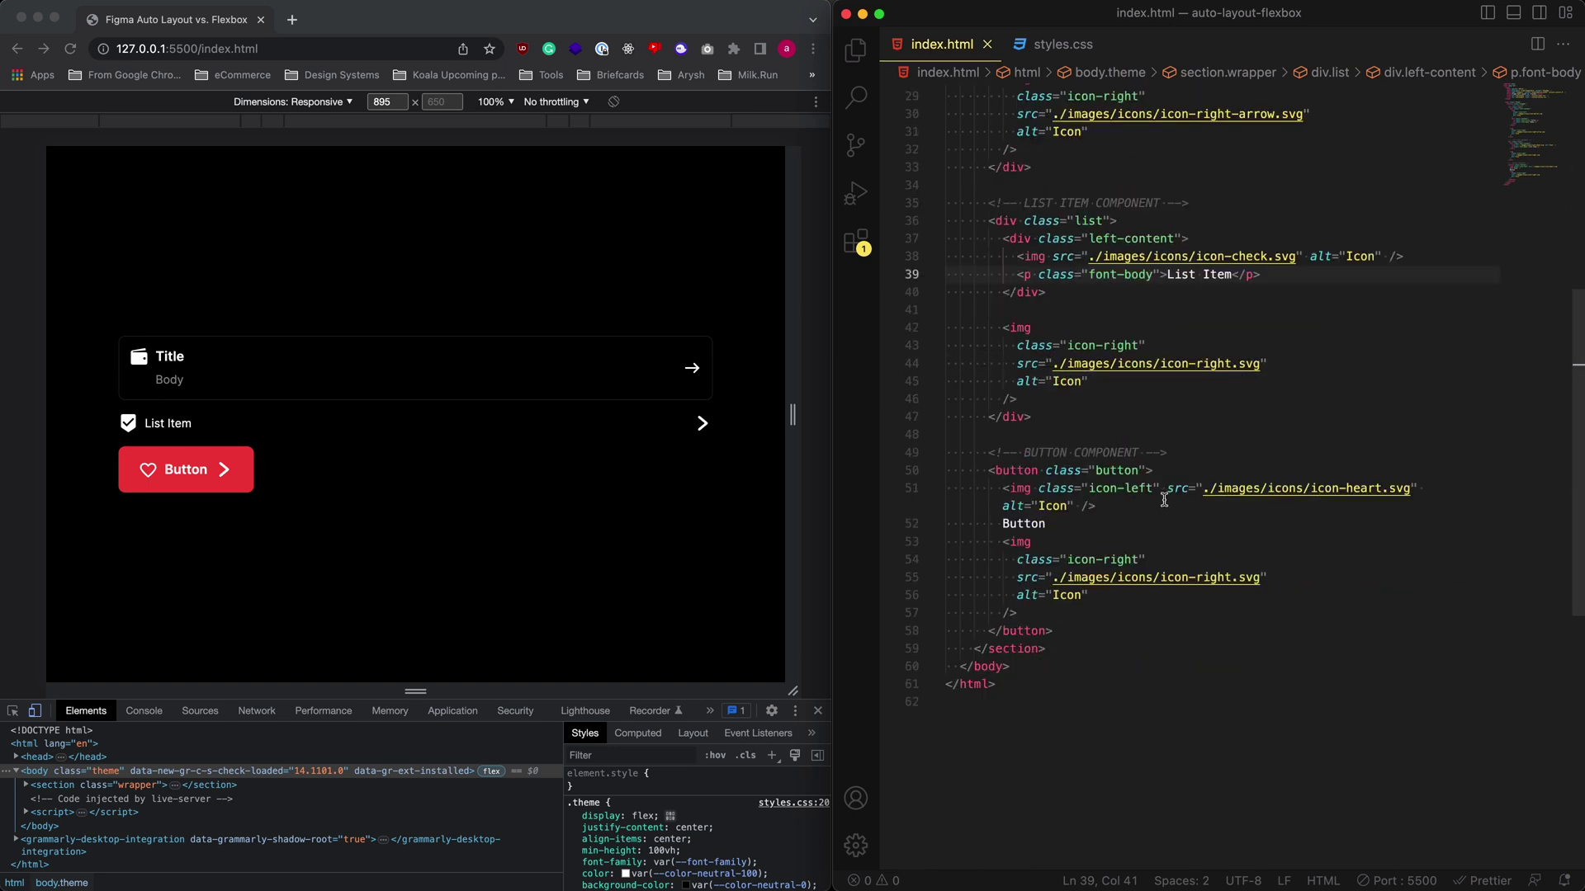
left_click(1146, 522)
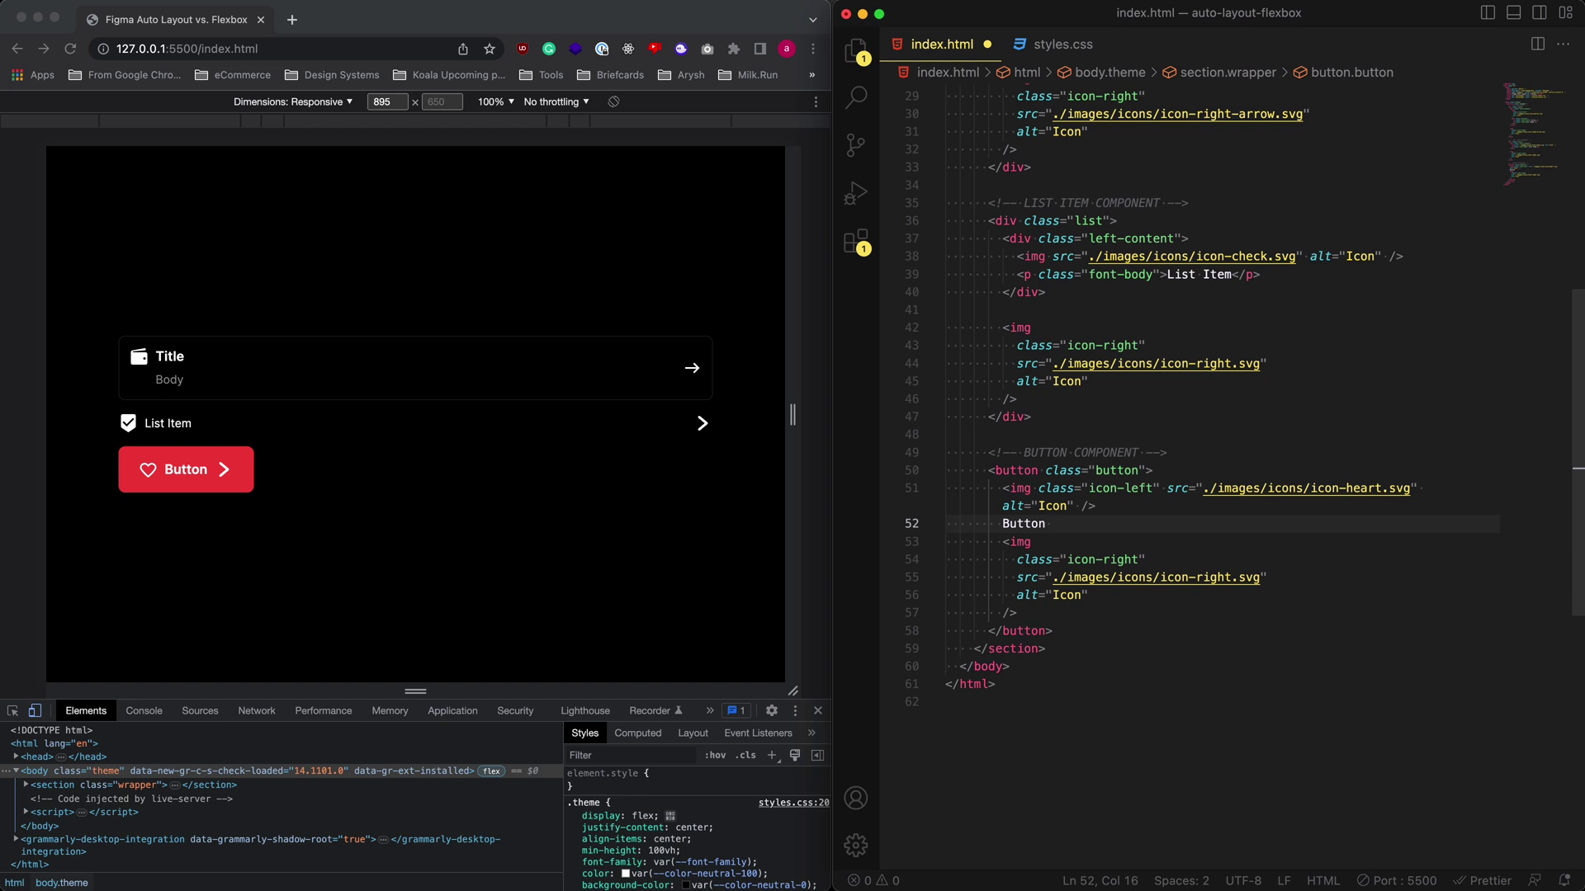
key("shift+Home")
key("BackSpace")
type("Click here")
key("super+s")
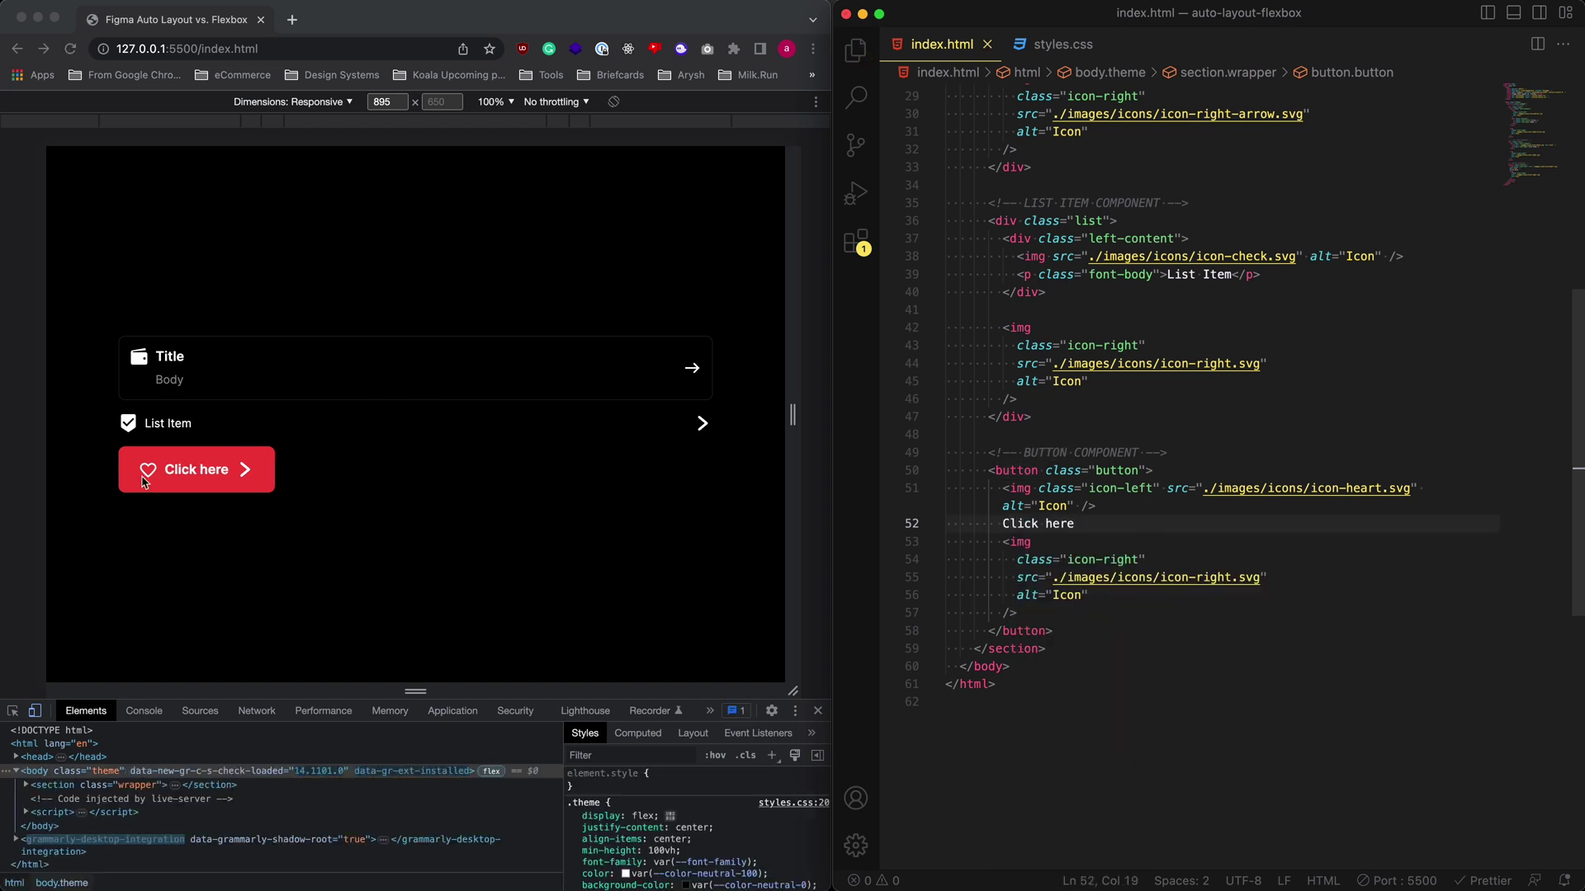
Step: Comment out and restore the right-arrow image, then comment out the heart icon, saving each time
left_click(1419, 617)
key("shift+Up")
key("shift+Up")
key("shift+Up")
key("shift+Up")
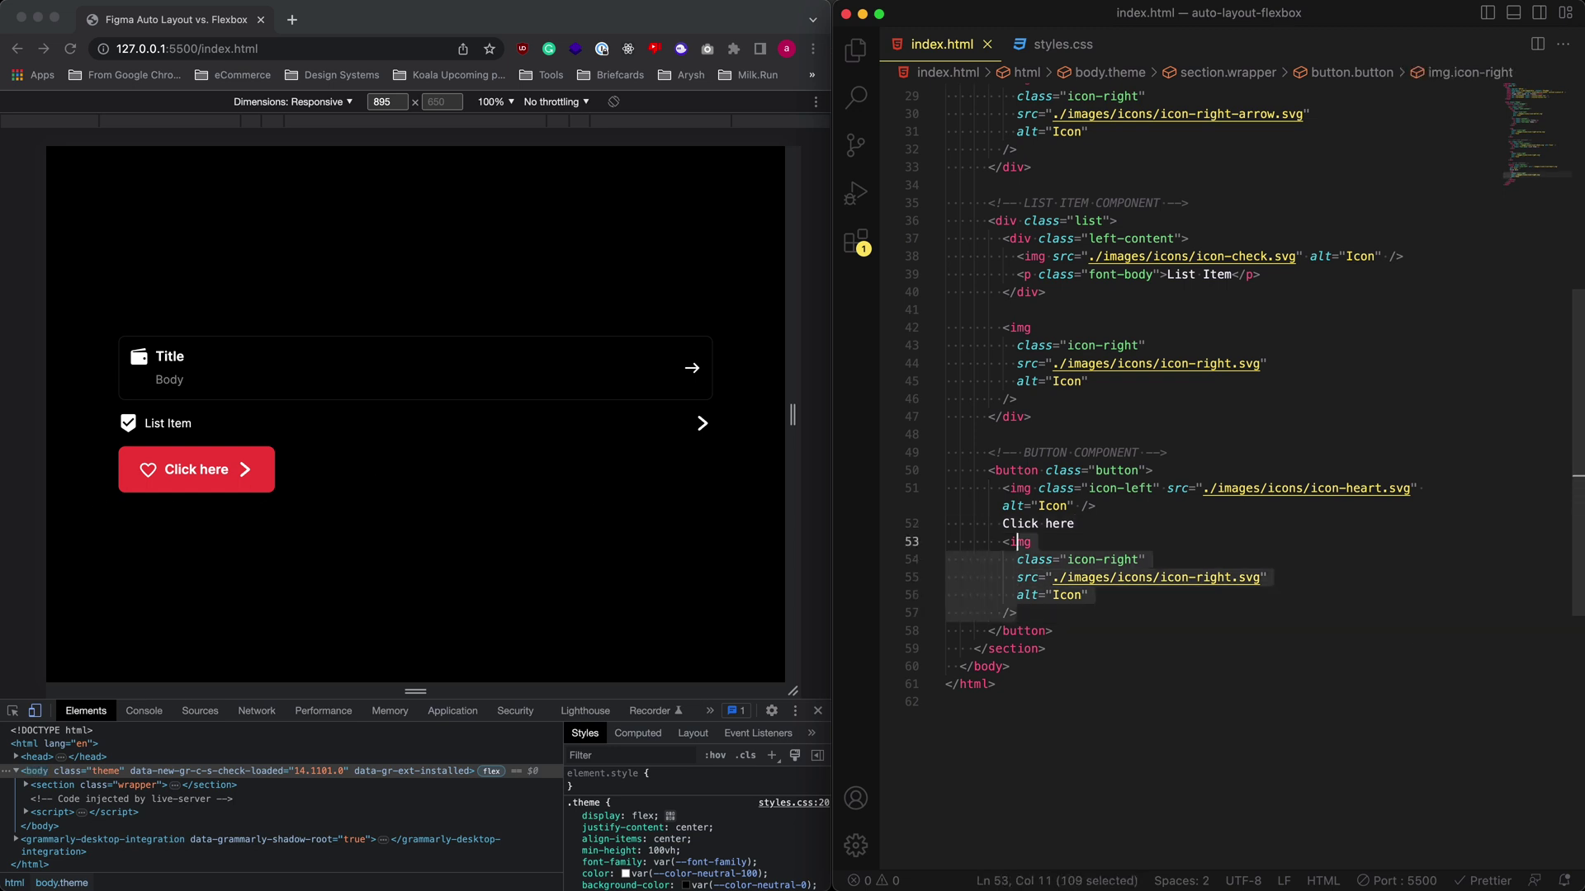
key("super+slash")
key("super+s")
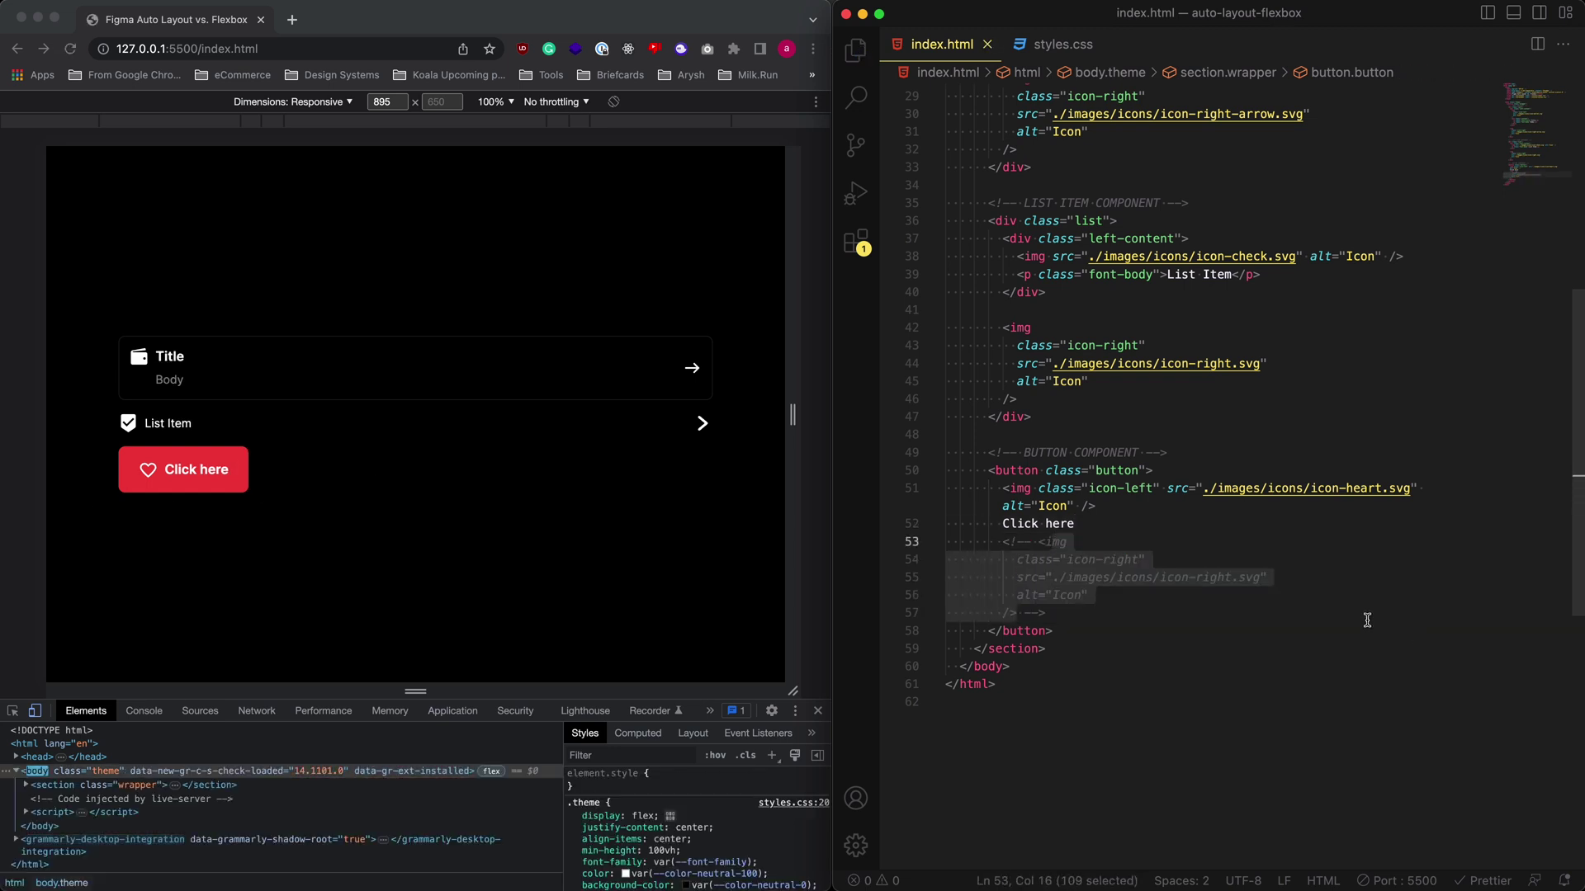
key("super+slash")
key("super+s")
left_click(1418, 505)
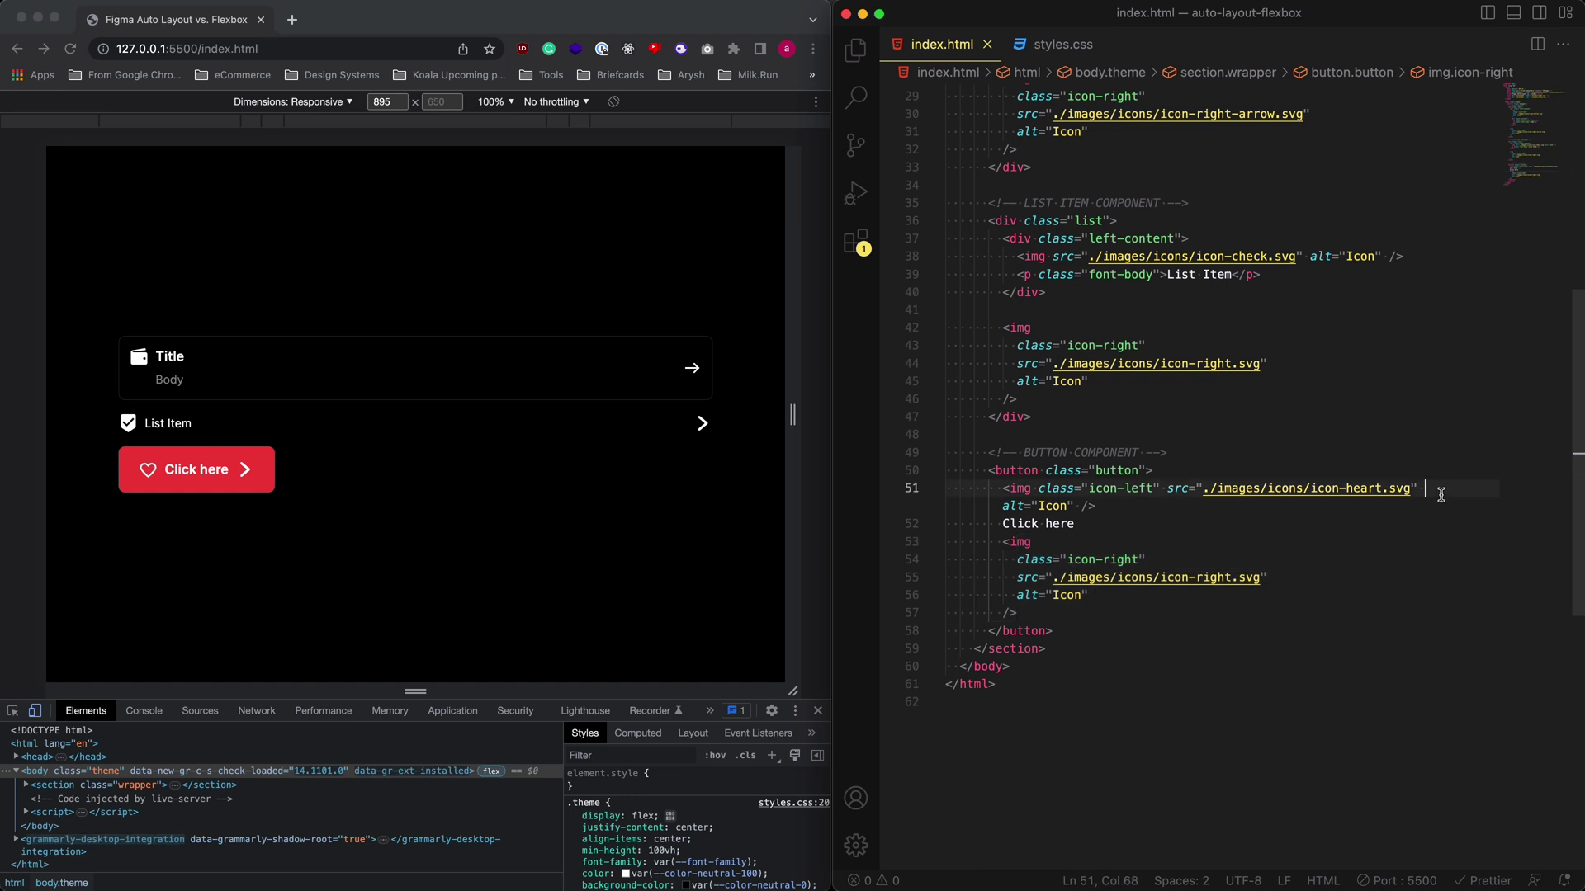
key("super+slash")
key("super+s")
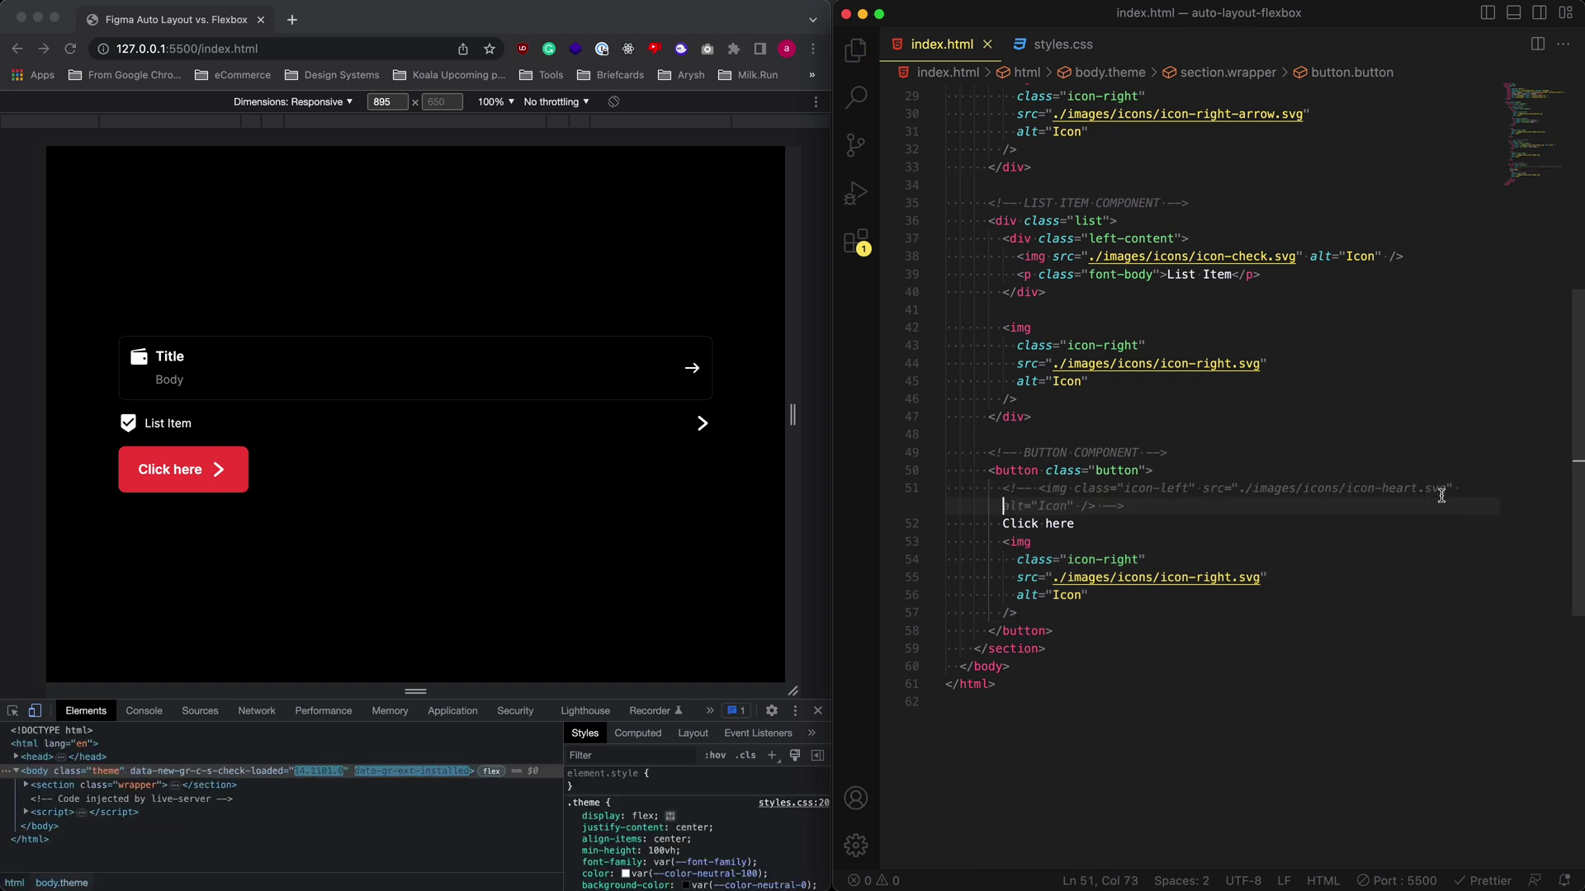
Step: Hide the right arrow again, undo both icon comment-outs, save, and select the button block
key("Down")
key("Down")
key("Home")
key("Down")
key("Down")
key("Down")
key("Down")
key("Down")
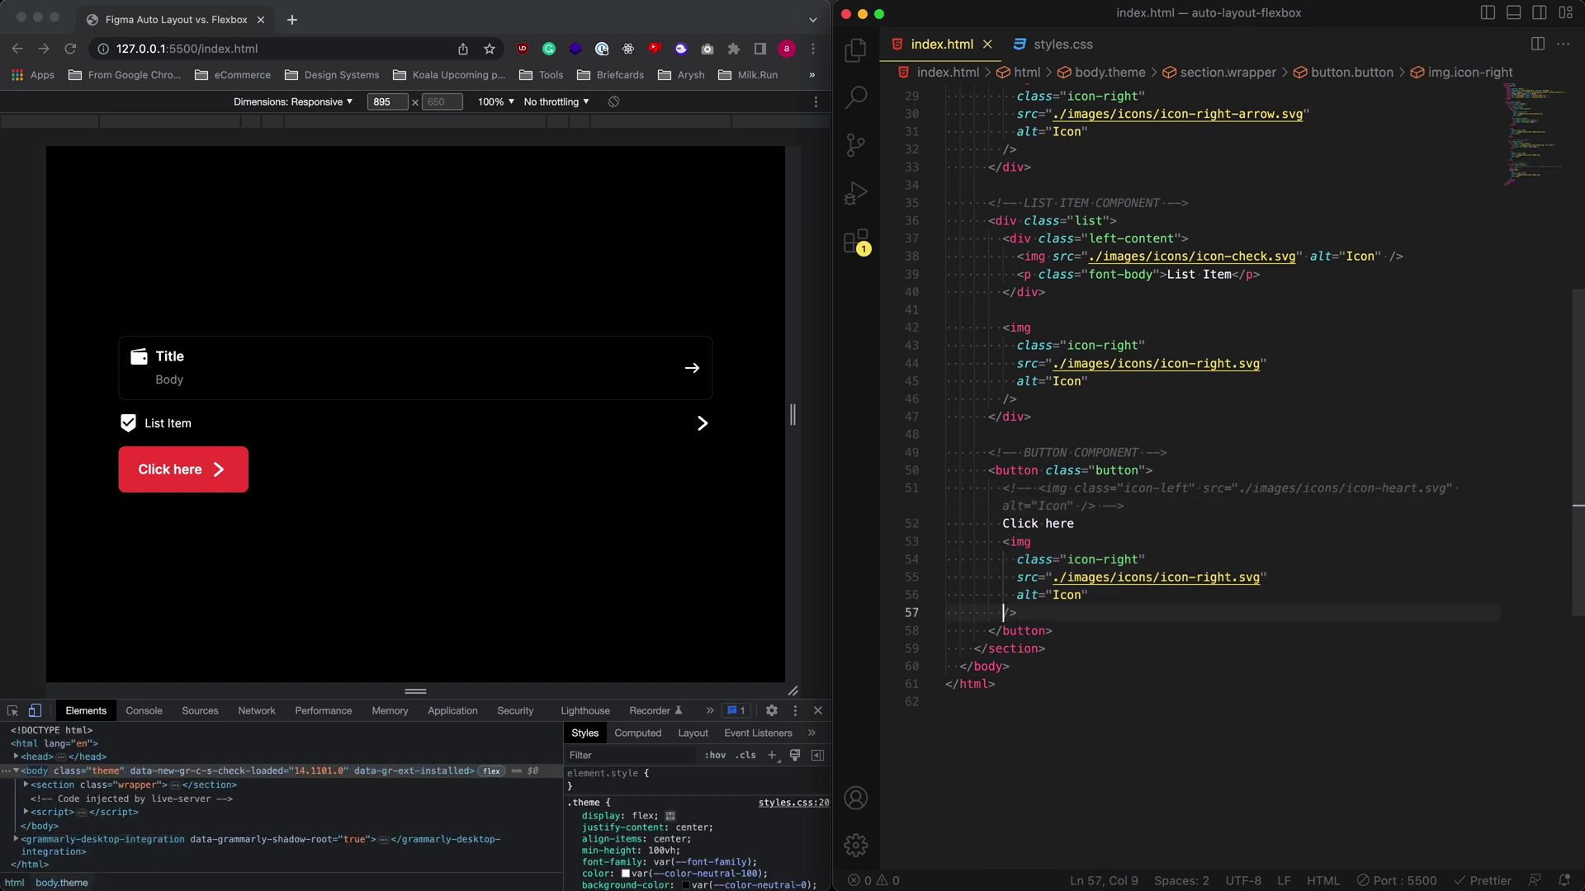
key("Right")
key("shift+Up")
key("shift+Up")
key("shift+Up")
key("shift+Up")
key("super+slash")
key("super+s")
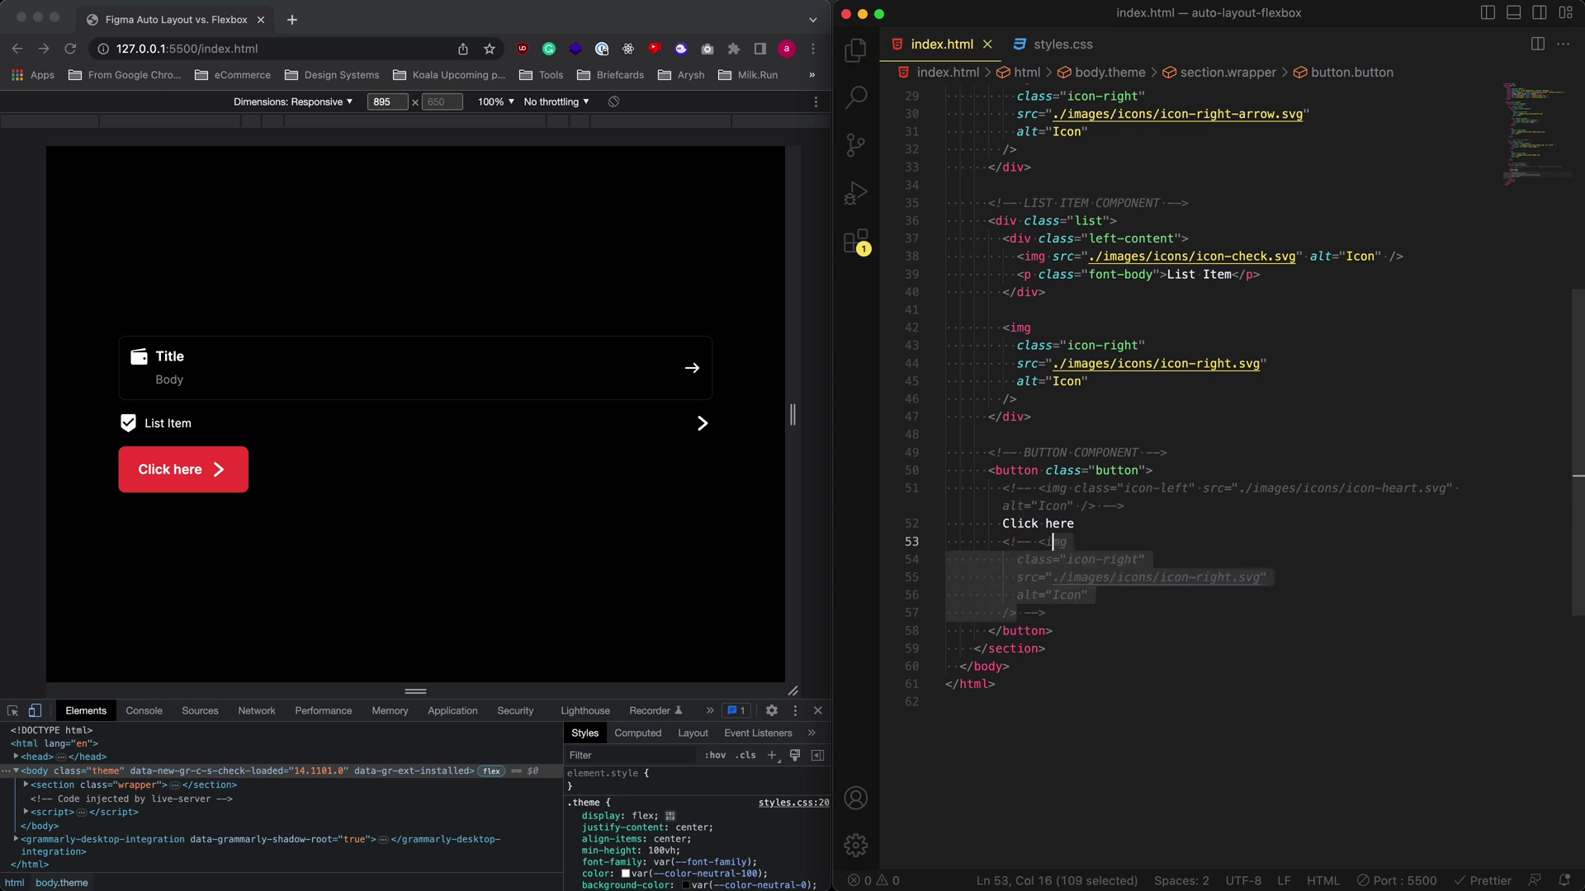
key("super+z")
key("super+z")
key("super+s")
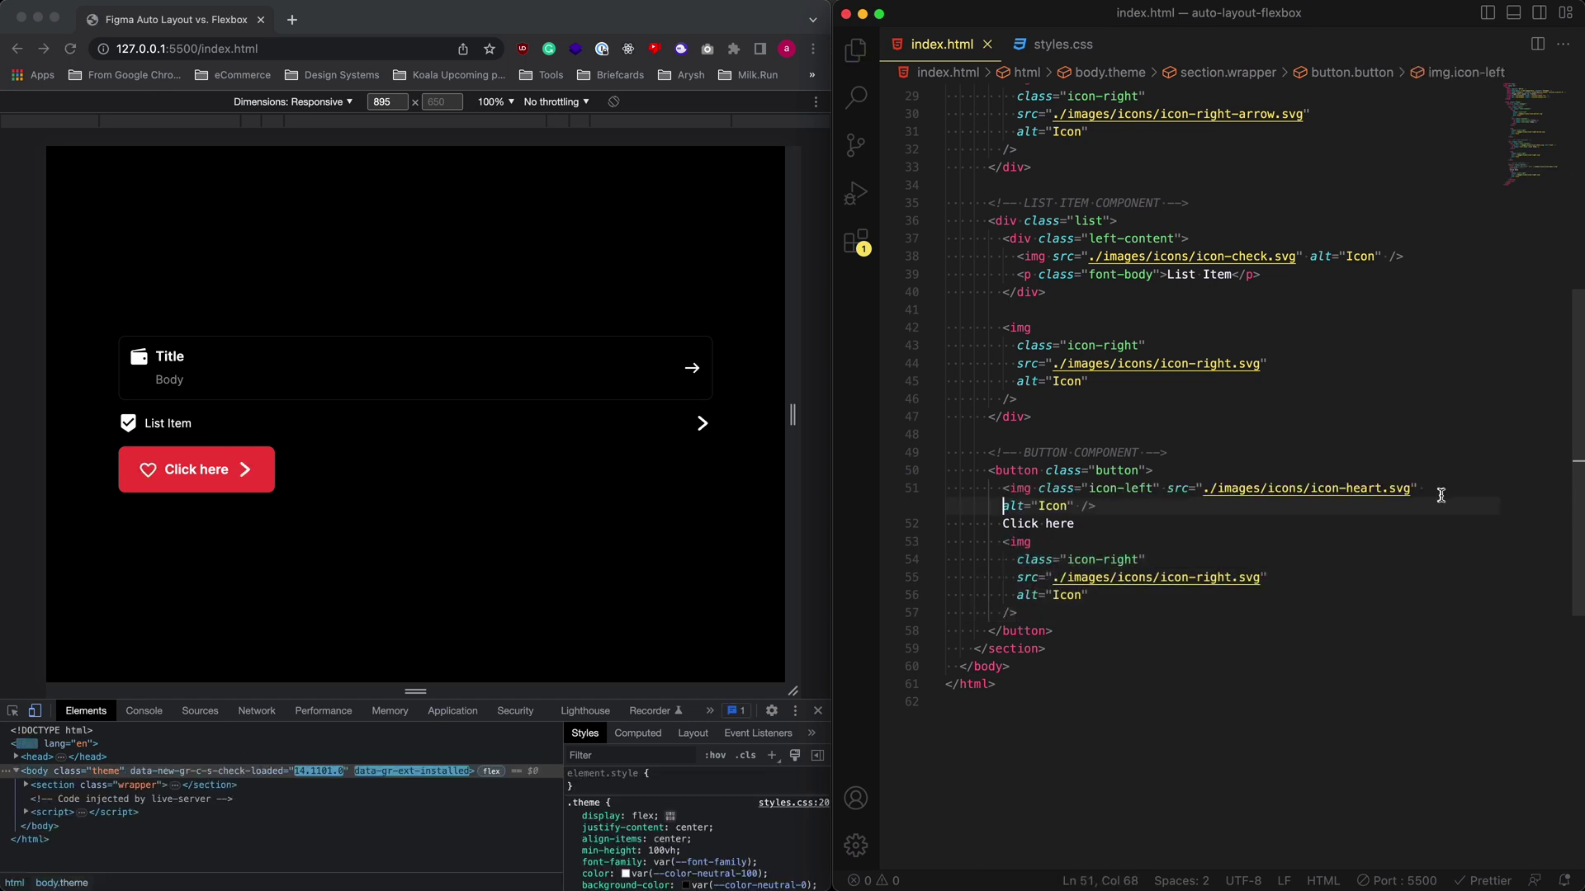
left_click_drag(1058, 630, 947, 469)
Step: Comment out the button block and relabel the list item 'List Item One', saving both changes
key("super+slash")
key("super+s")
key("super+Down")
left_click(1233, 274)
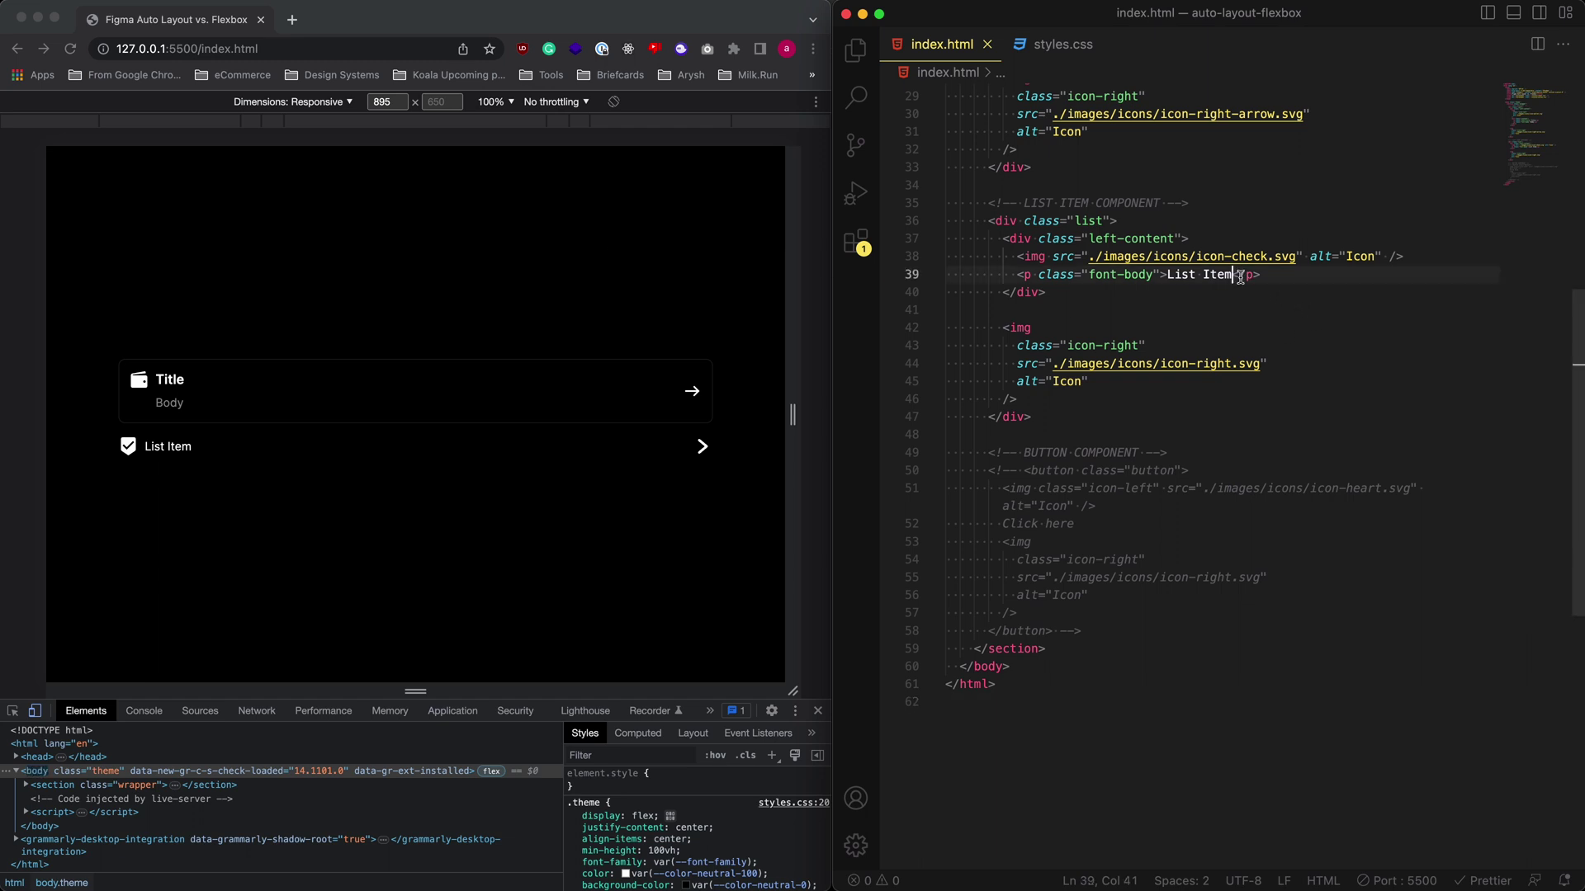
type("One")
key("super+s")
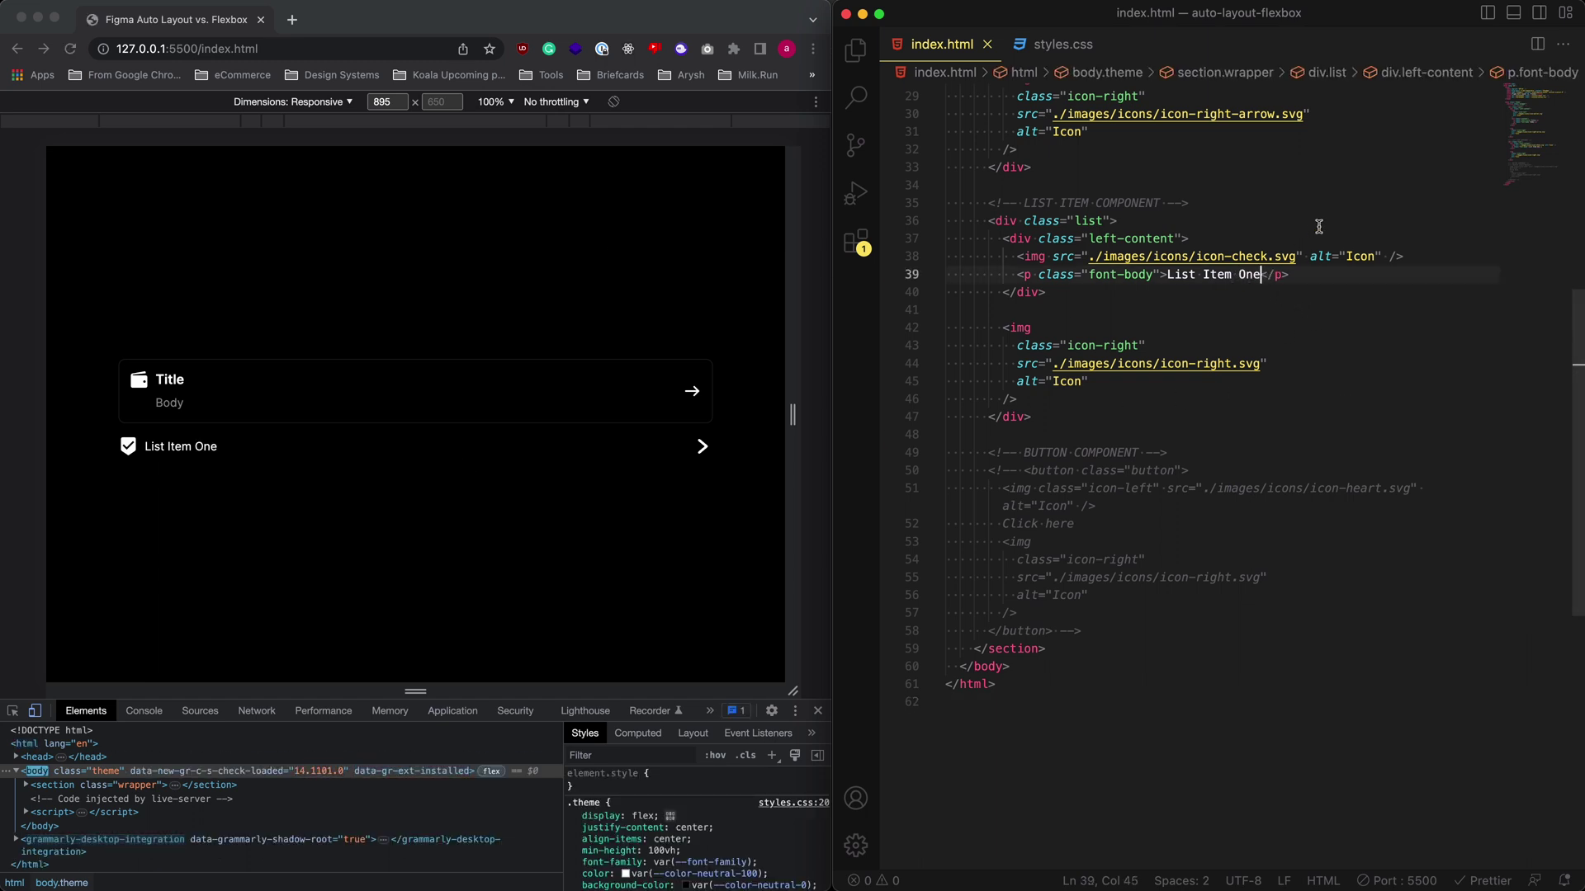
Step: Change the list item's icon from icon-check.svg to icon-flag.svg and save
left_click(1303, 256)
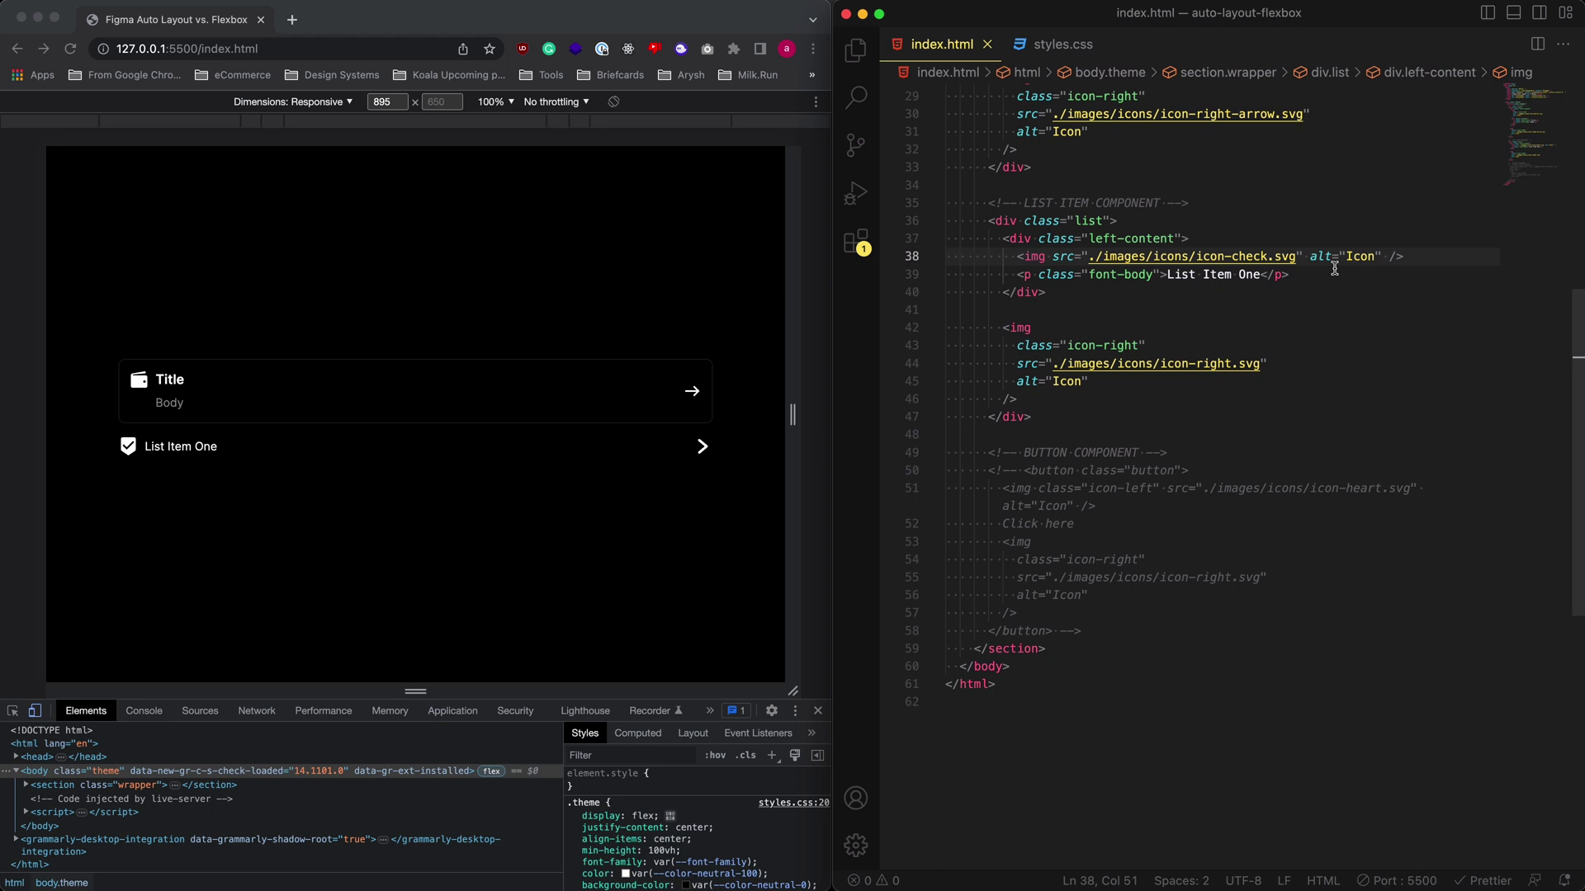
key("Left")
key("shift+alt+Left")
key("shift+alt+Left")
key("BackSpace")
key("Down")
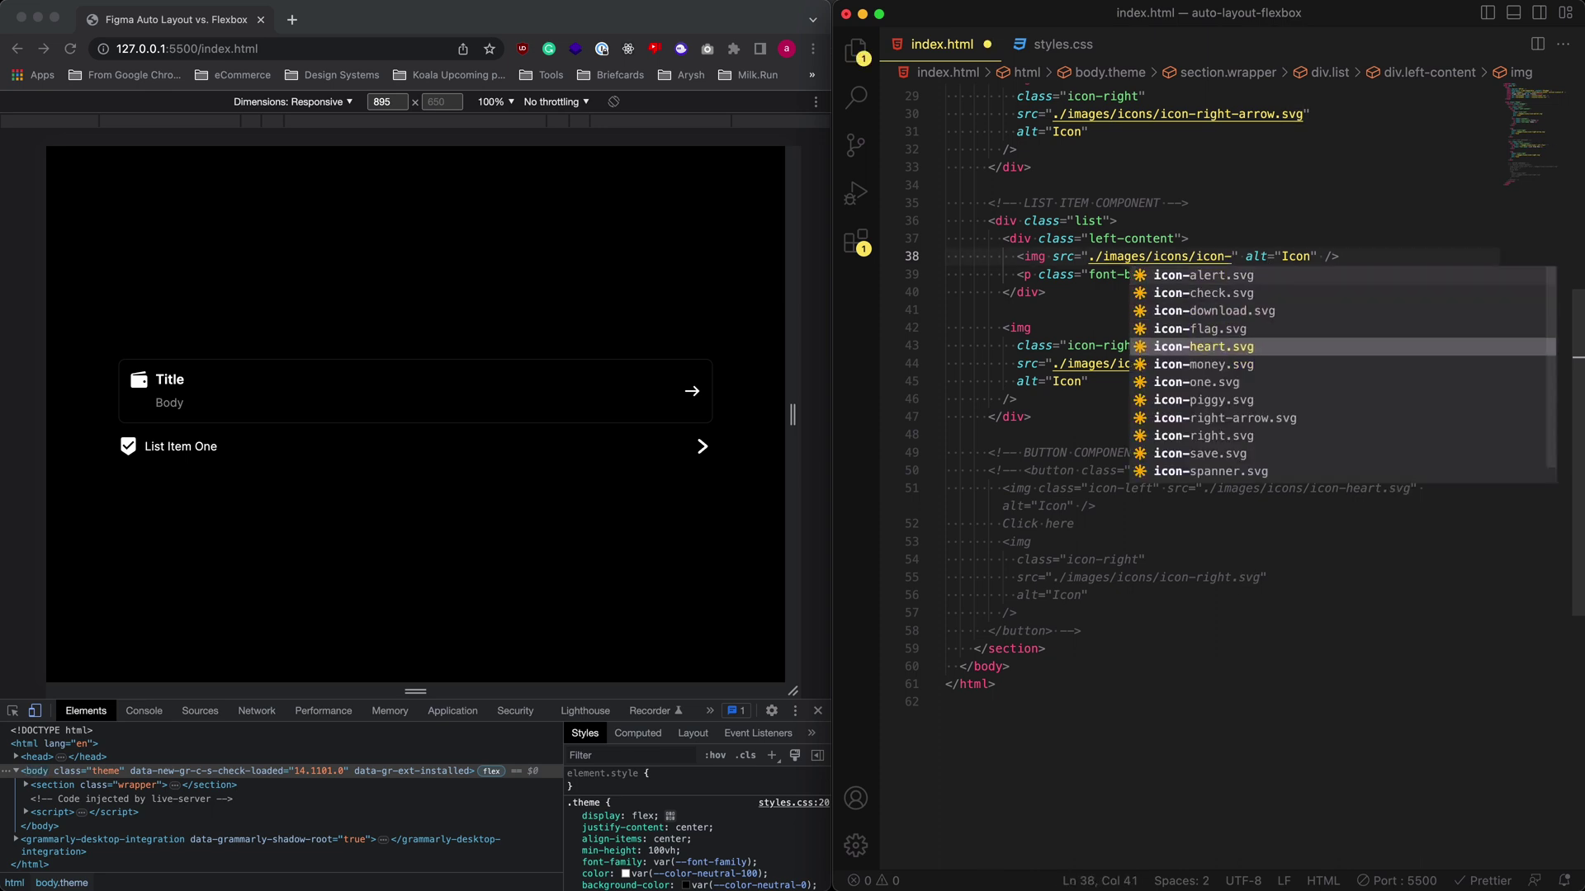
key("Up")
key("Return")
key("super+s")
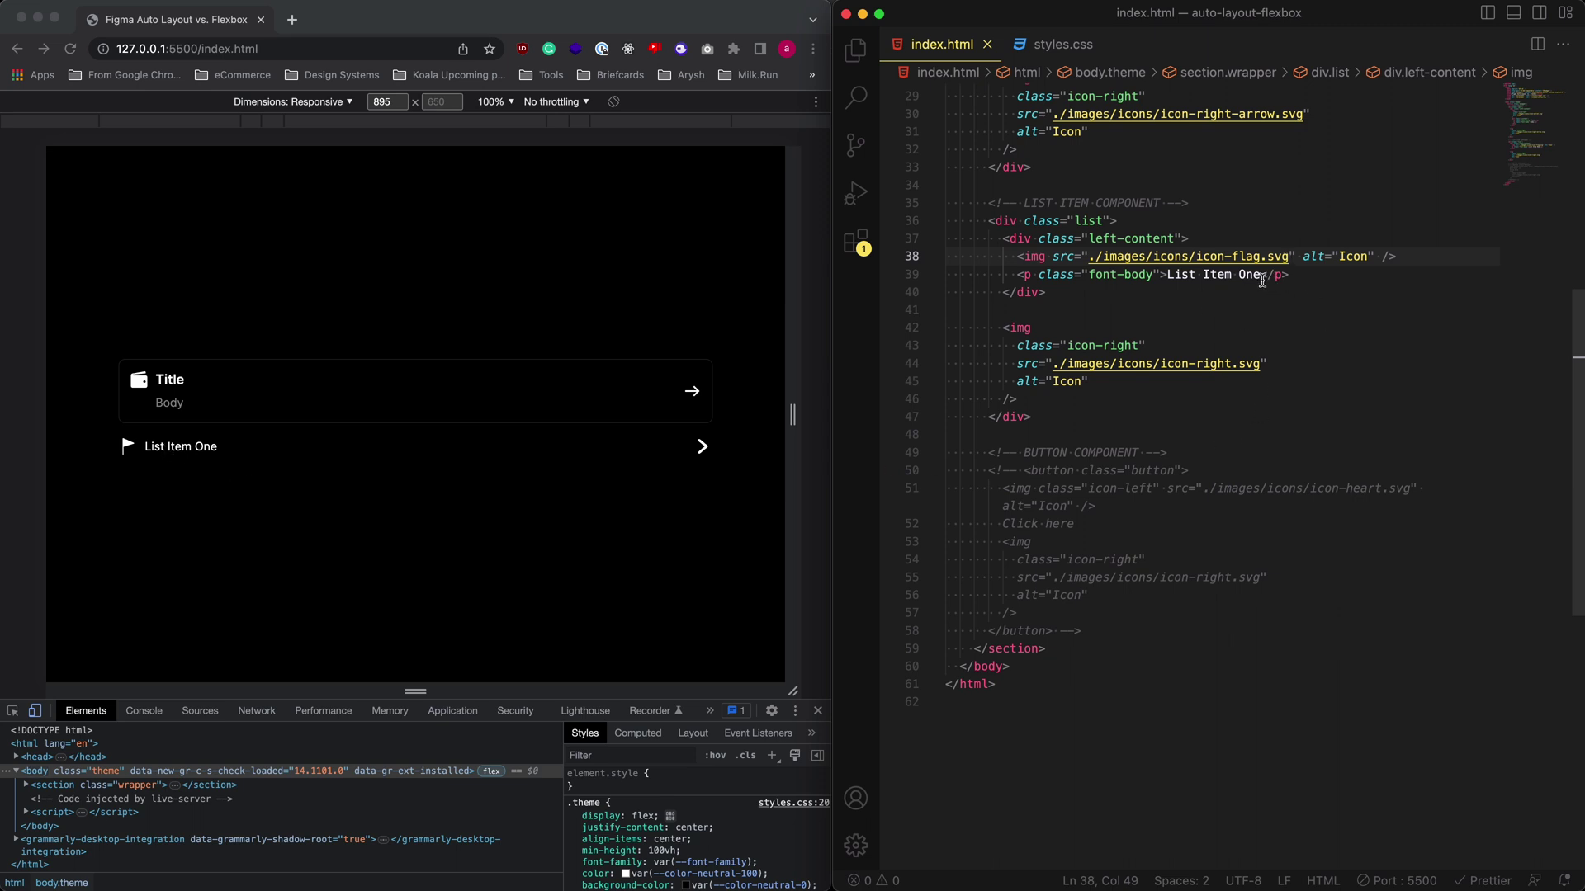
Step: Narrow the browser preview viewport, then comment out the list item component
left_click_drag(793, 415, 658, 414)
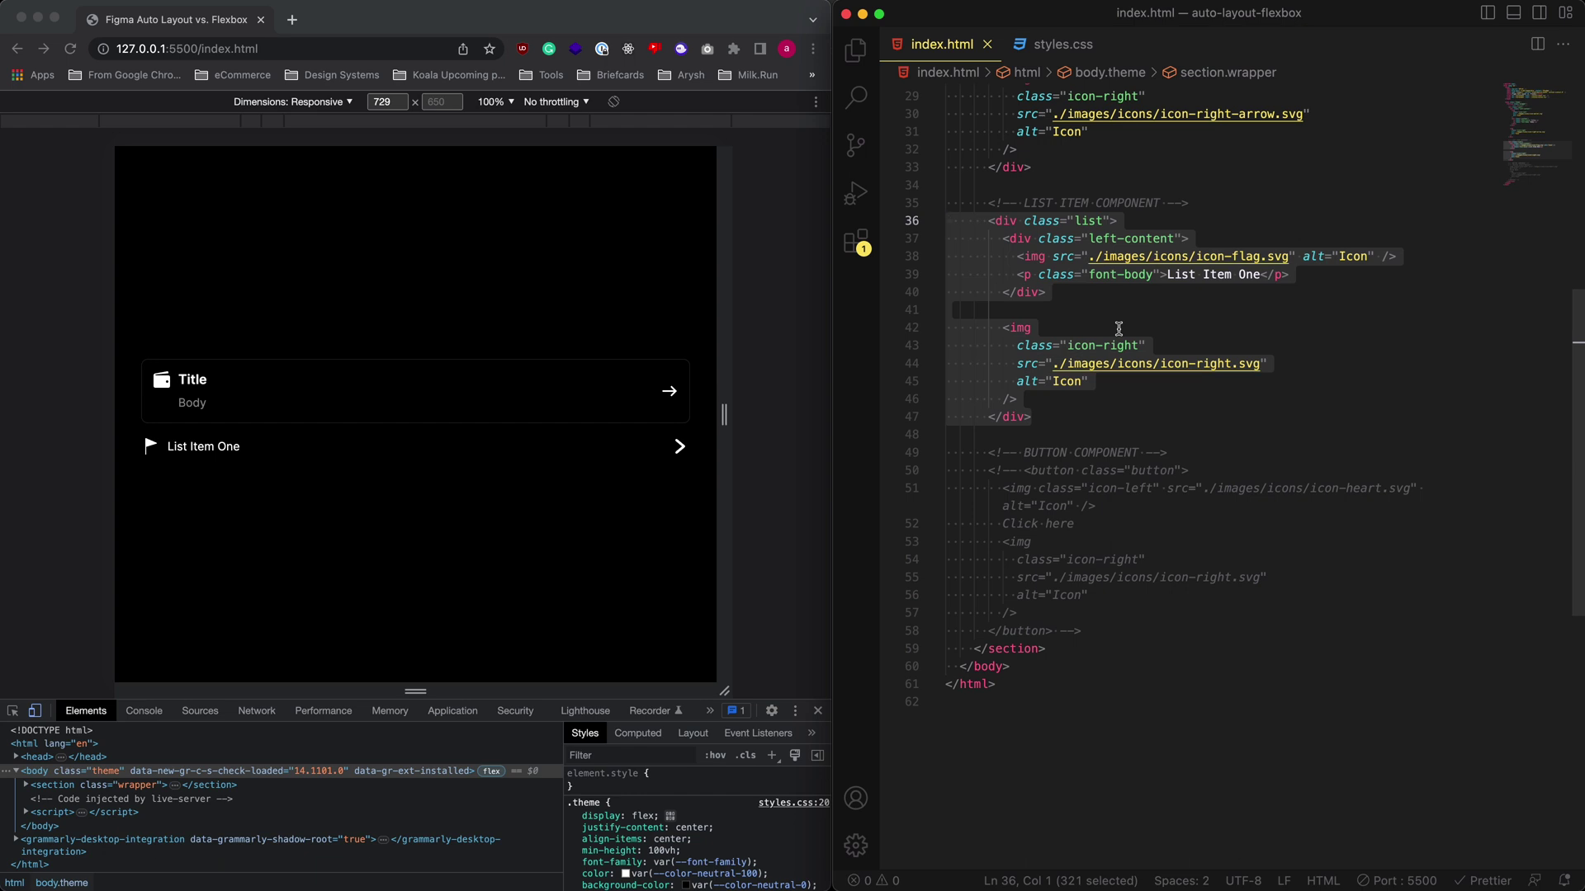
key("super+slash")
scroll(1155, 445, "up", 10)
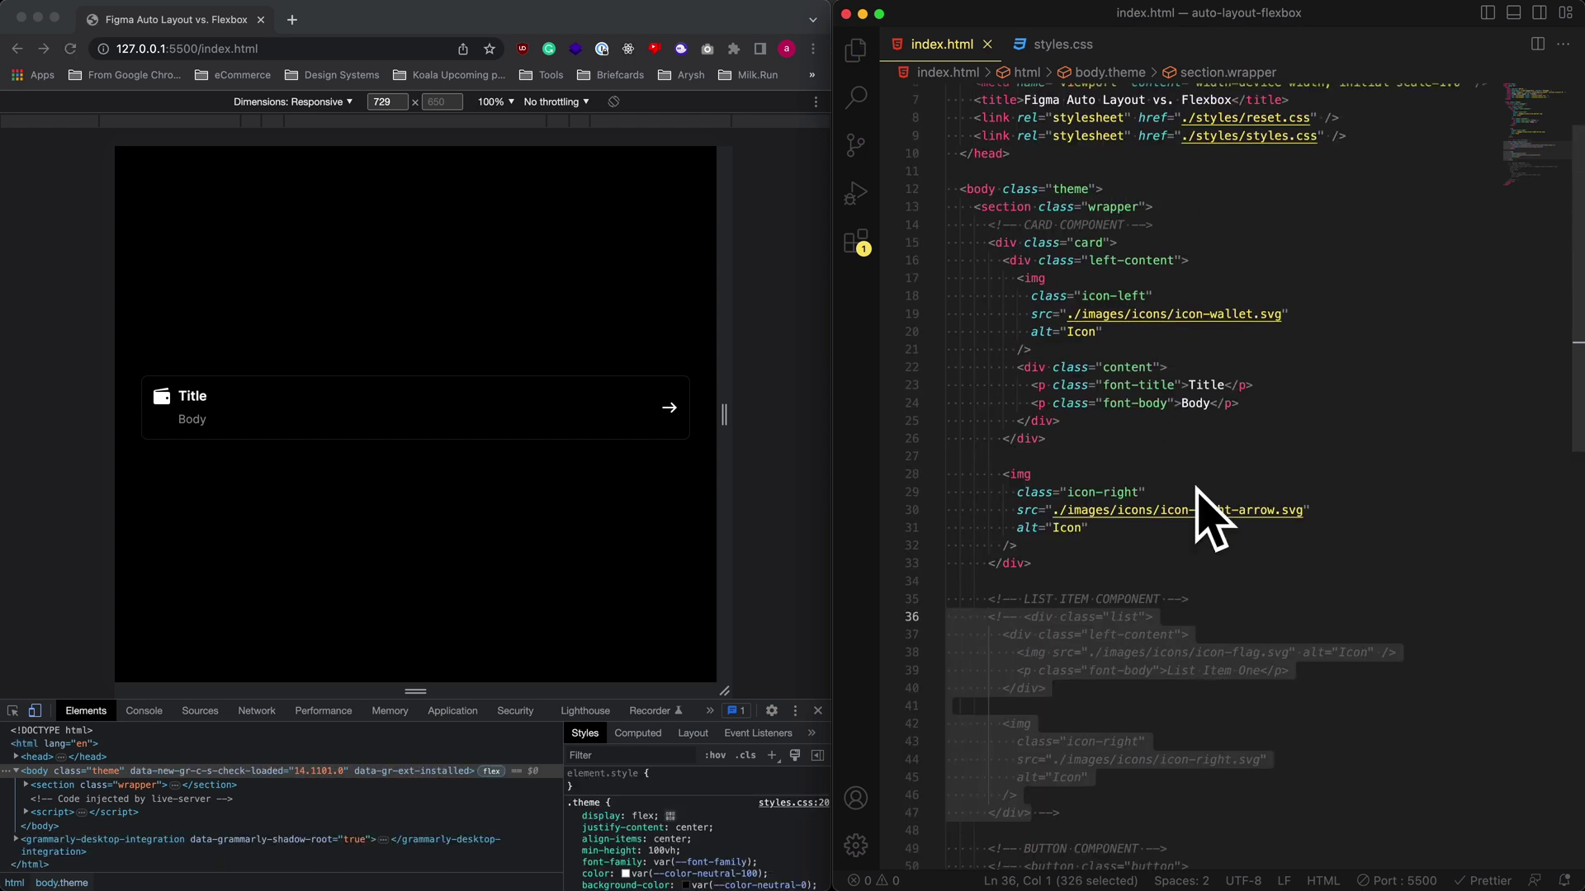
Step: Back in Figma, retype the Card's title text, entering 'Titl'
key("super+Tab")
key("super+Tab")
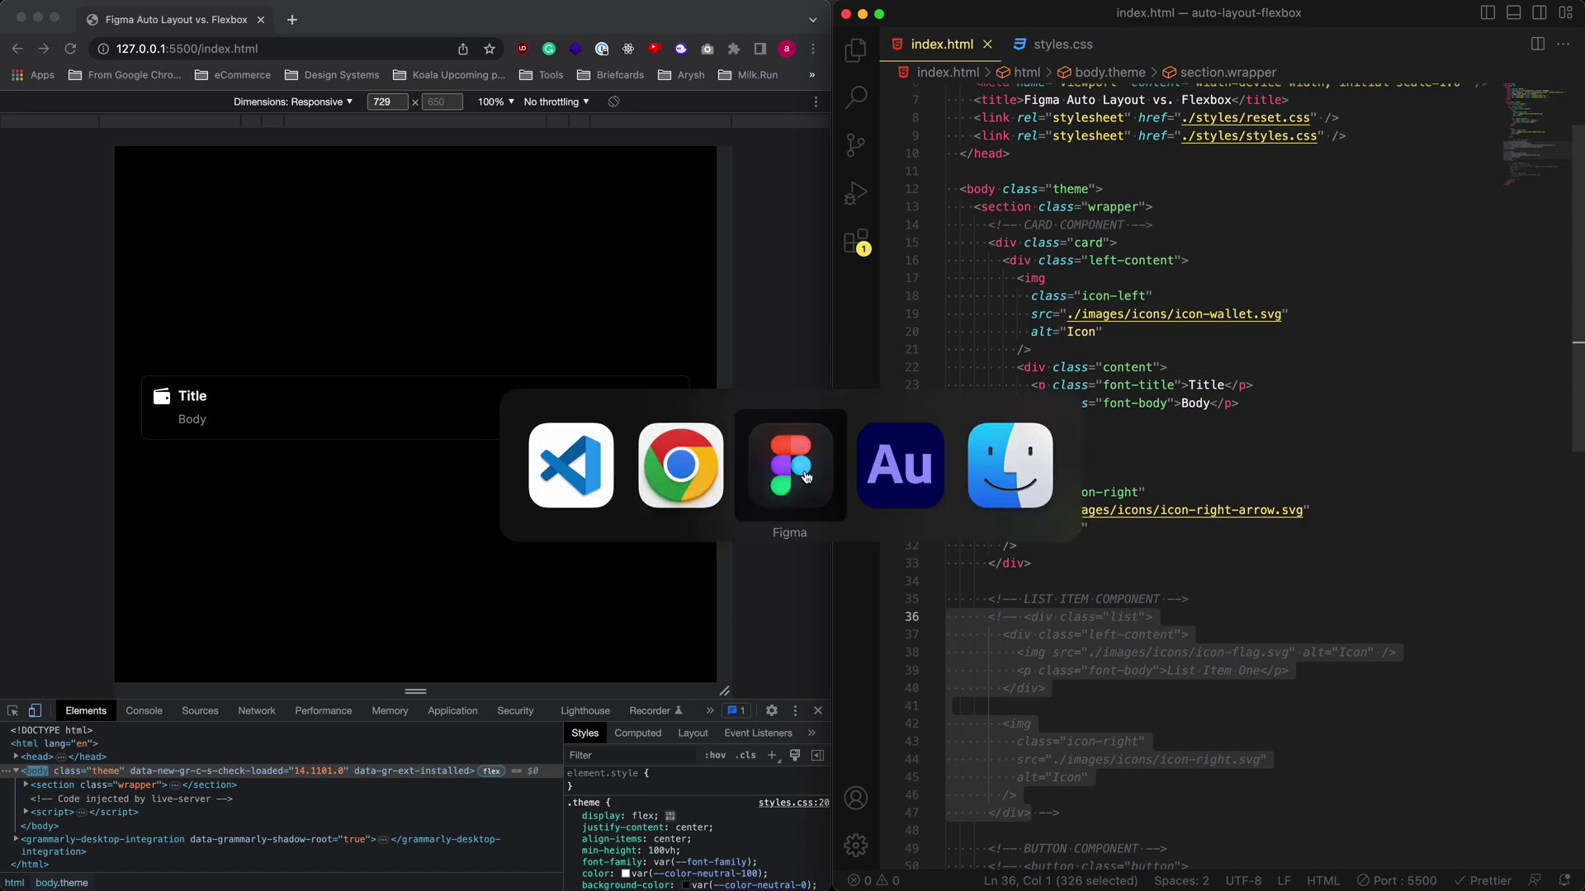
double_click(630, 252)
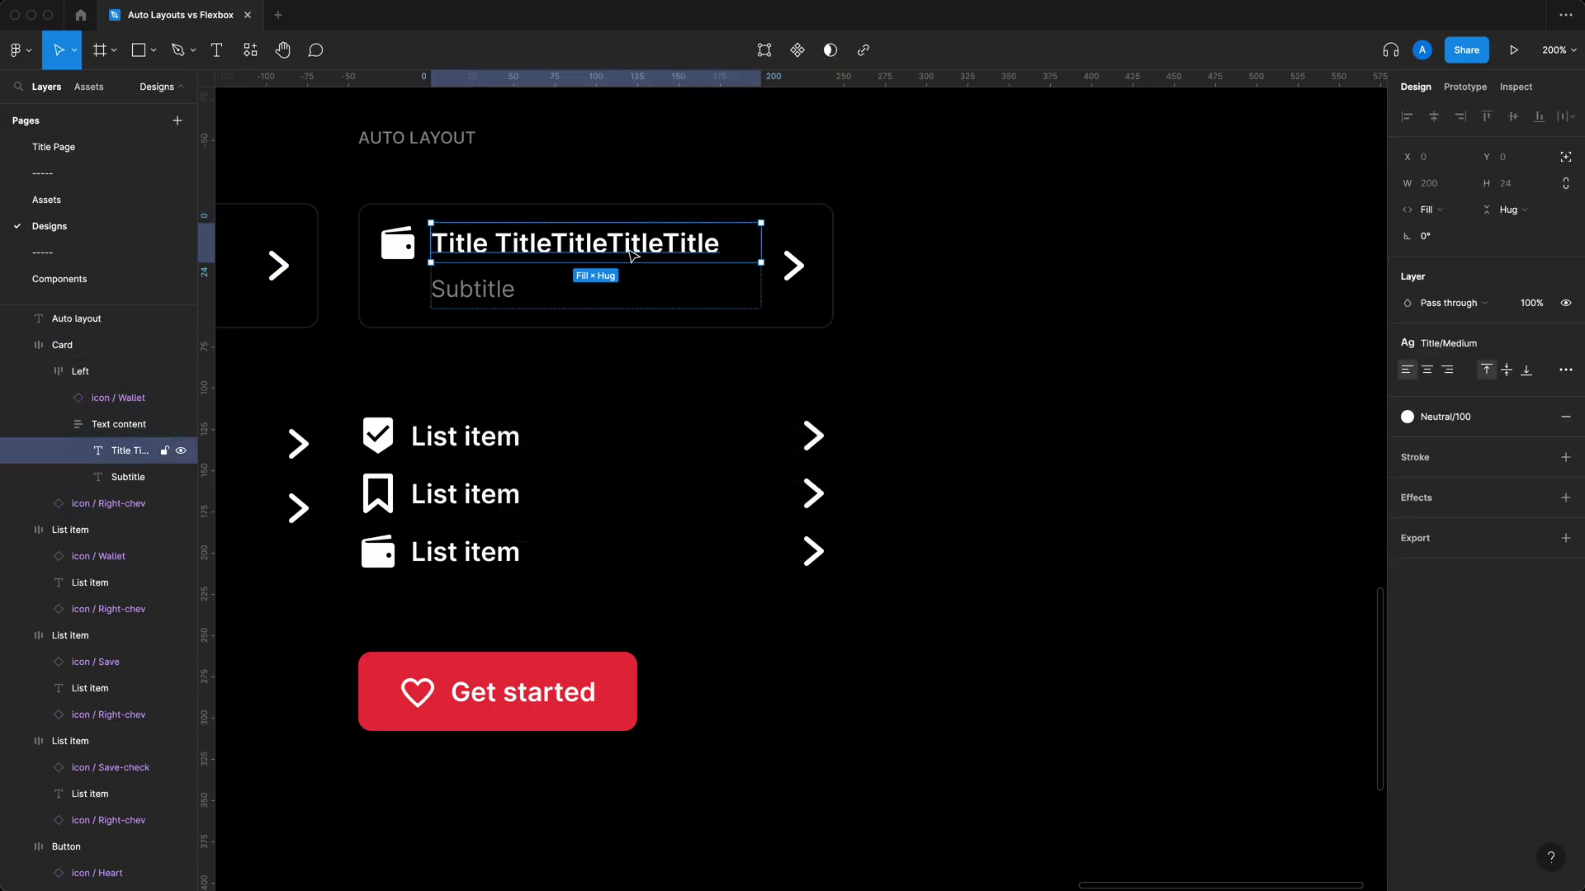
key("Return")
type("Title")
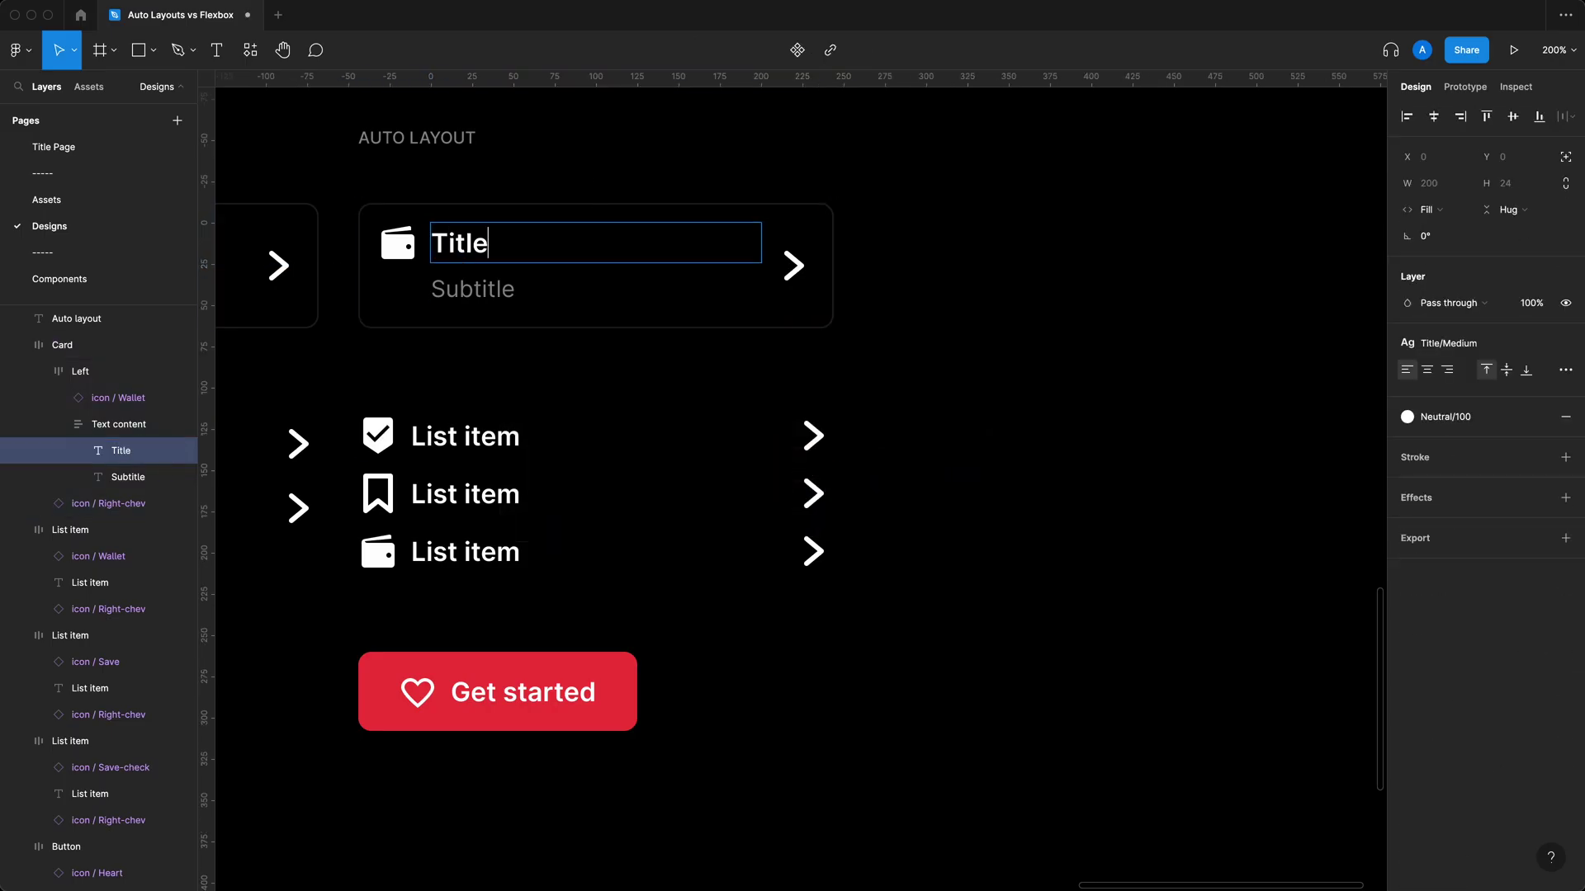
left_click(976, 331)
Step: Paste a copy of the Card and draw a new frame around it
left_click(826, 321)
scroll(1051, 431, "down", 10)
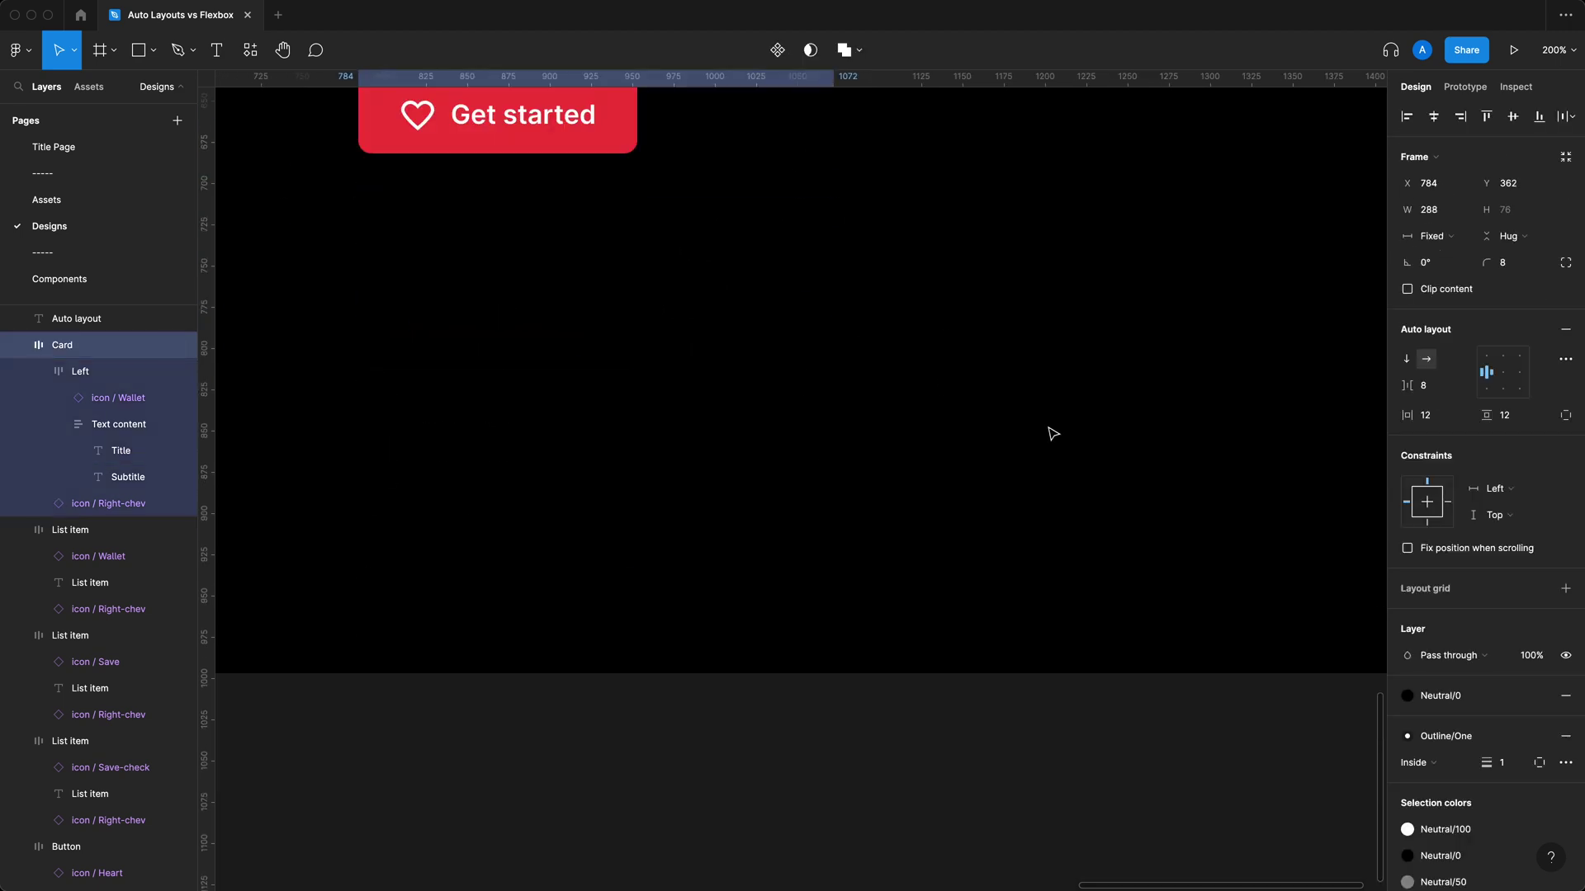
scroll(1018, 425, "down", 3)
left_click(859, 495)
key("ctrl+v")
key("Escape")
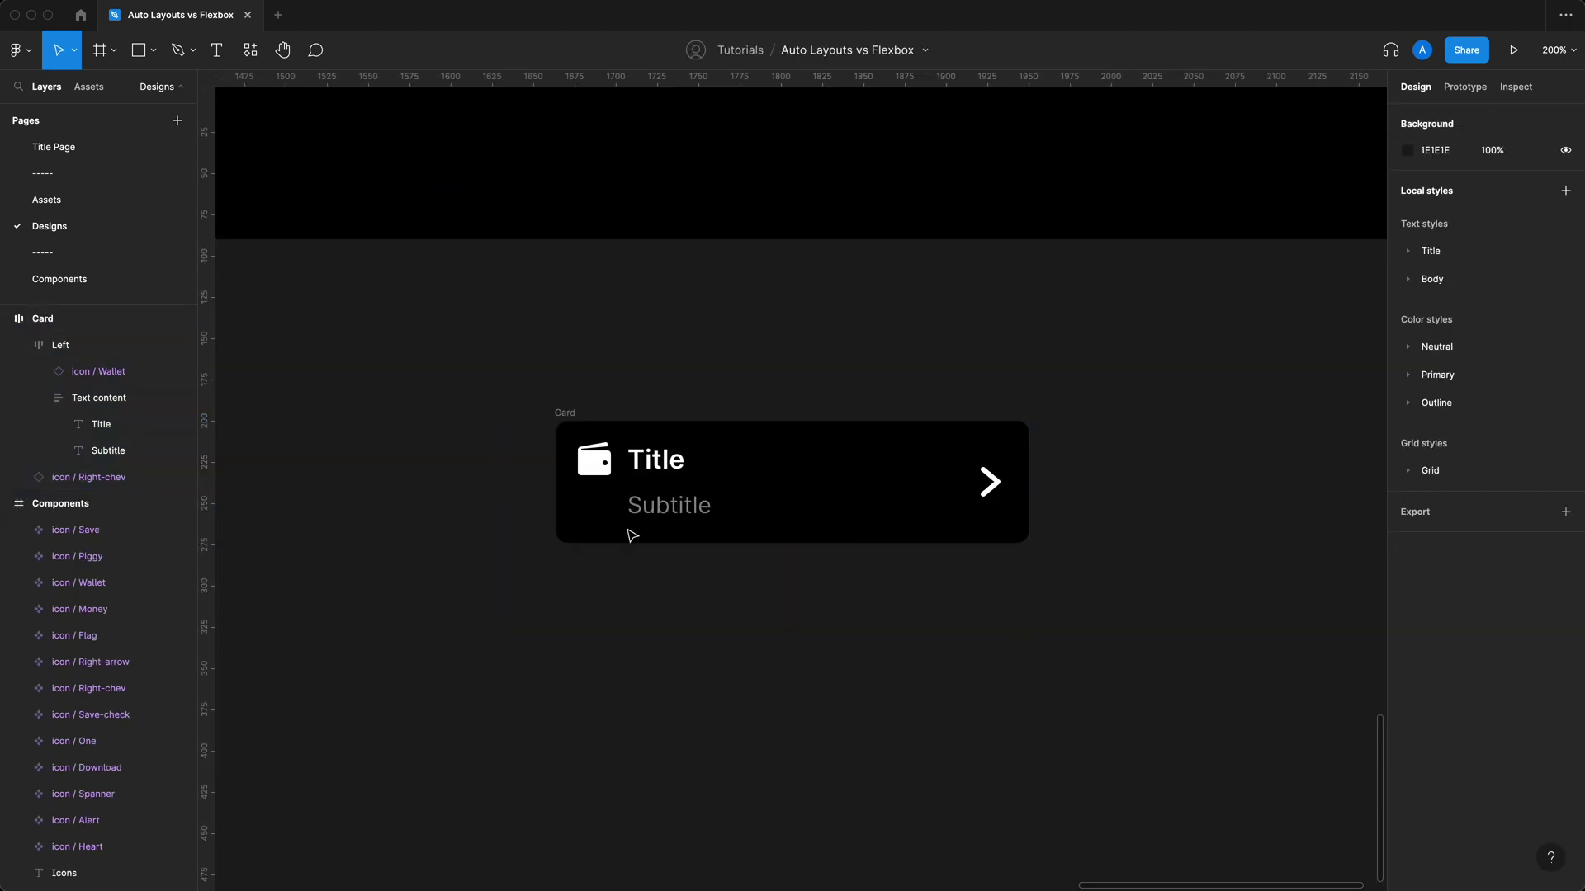
key("f")
left_click_drag(493, 378, 1118, 596)
left_click(1137, 698)
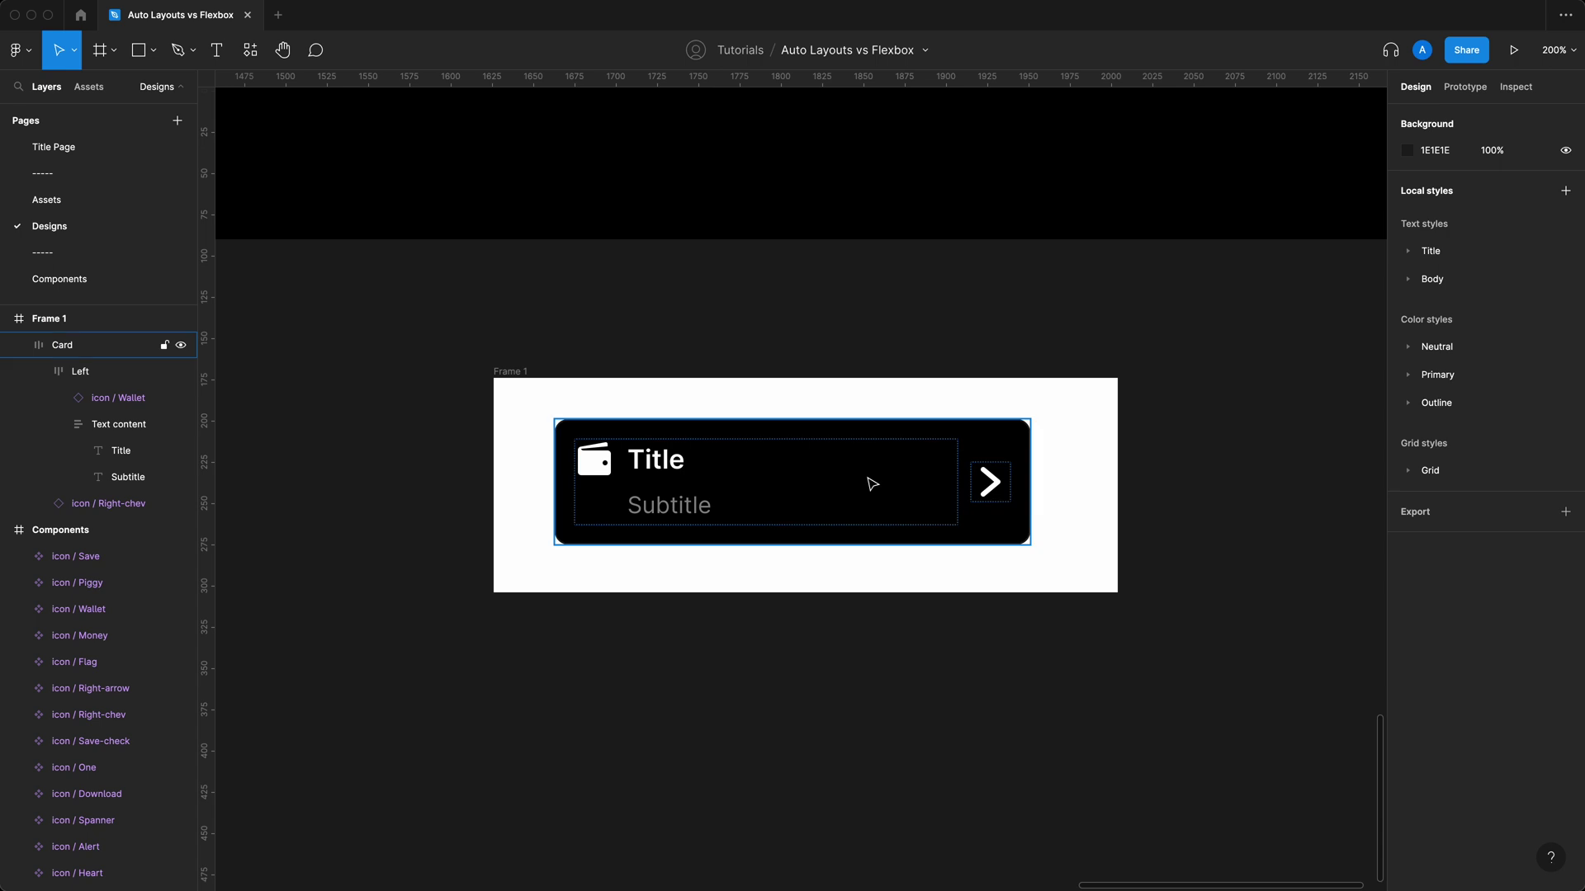
Step: Give Frame 1 auto layout with 40 padding and a Neutral black fill
left_click(515, 372)
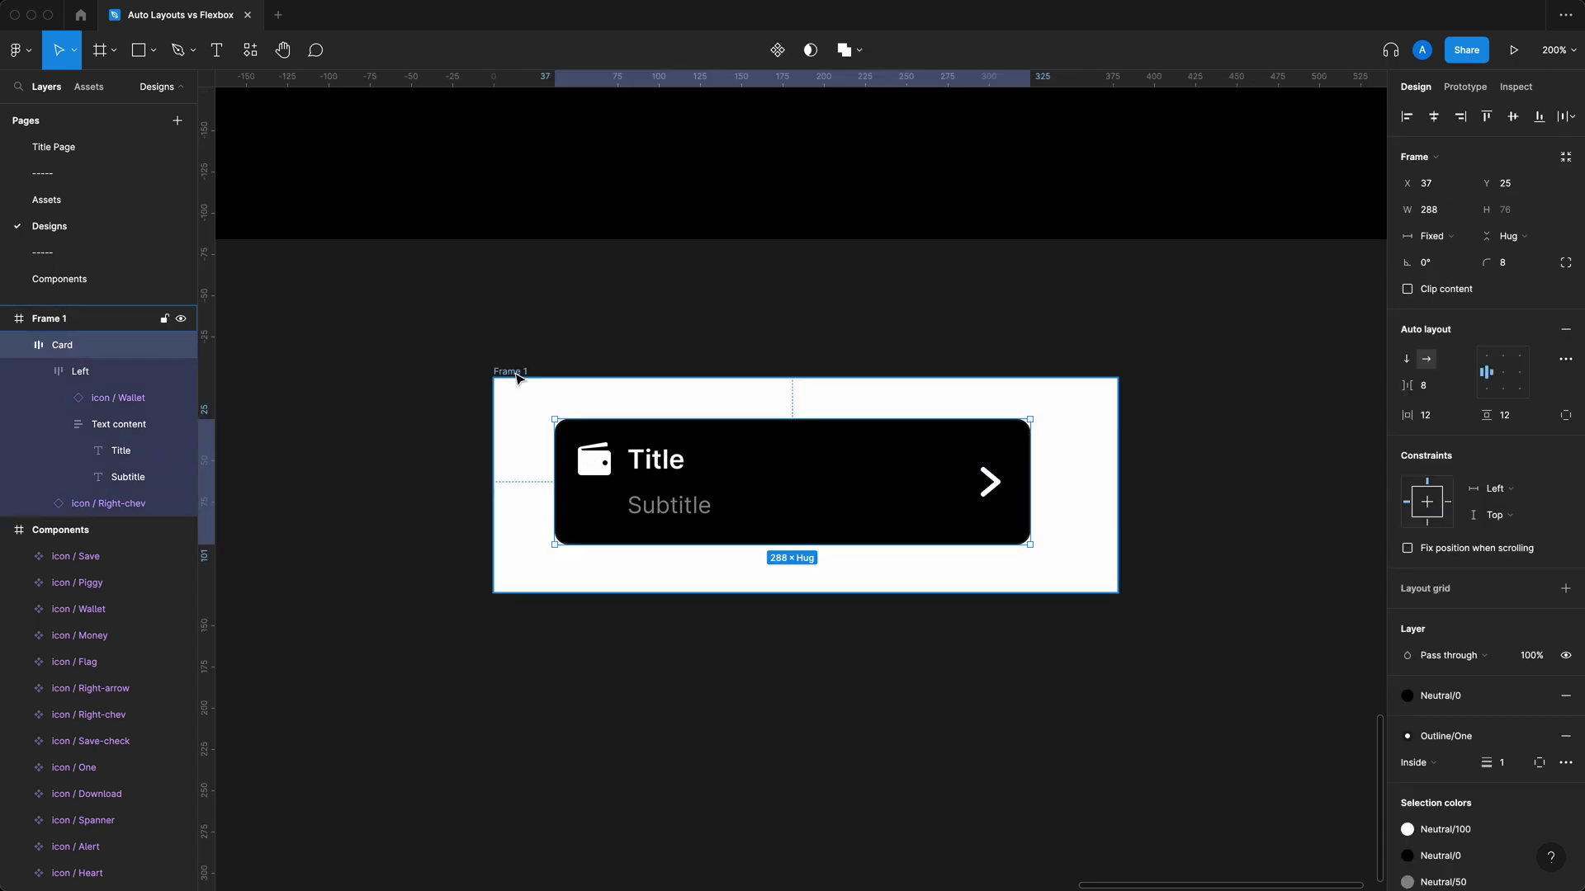
left_click(1565, 303)
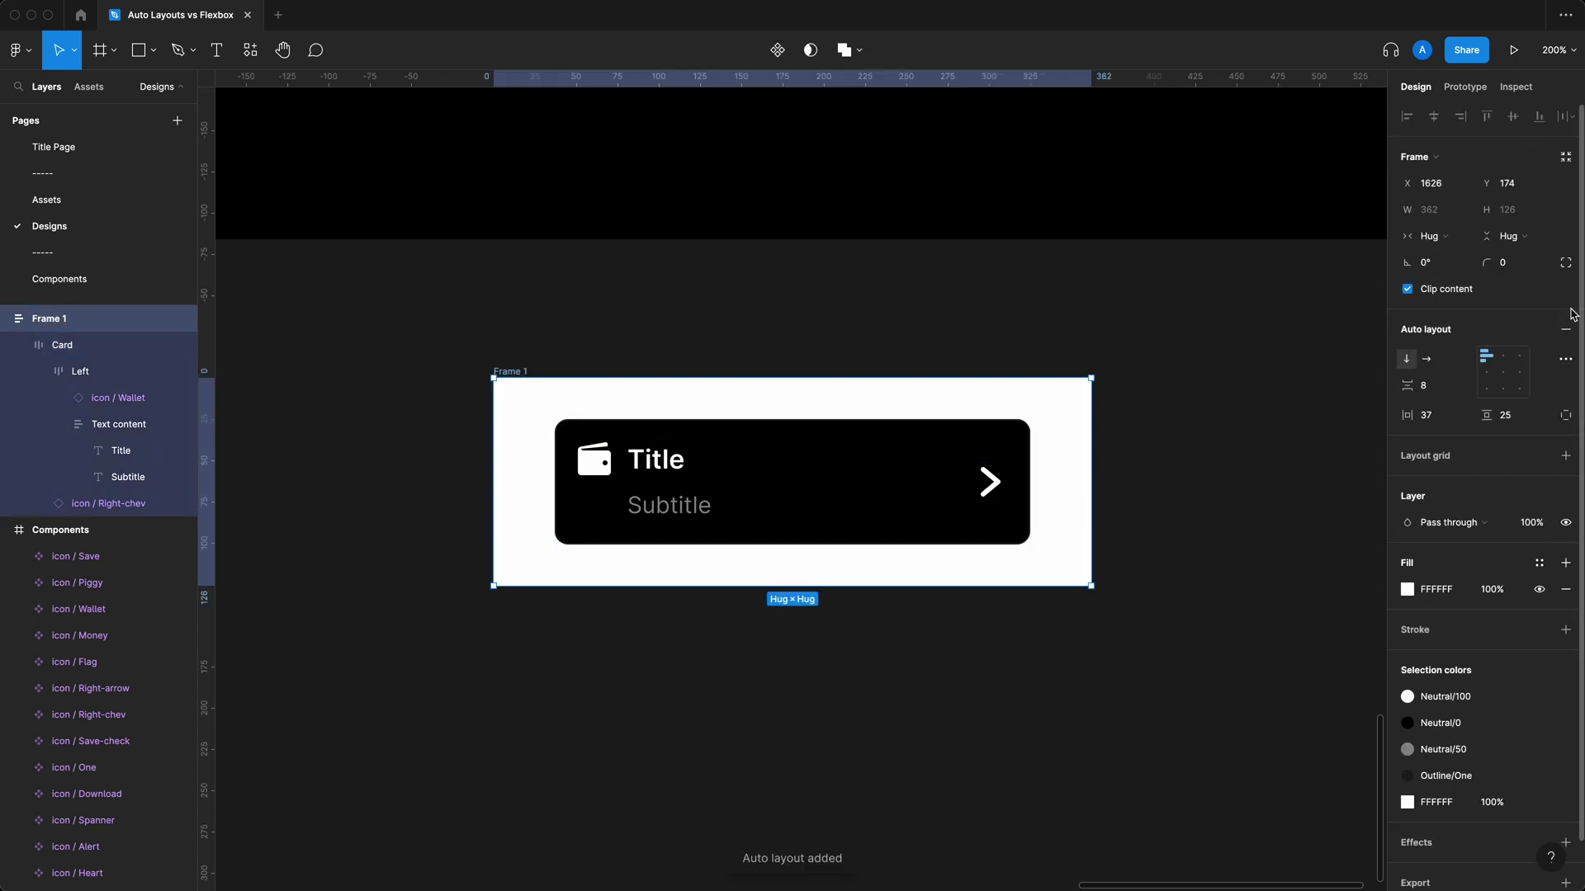
left_click(1426, 415)
type("40")
key("Tab")
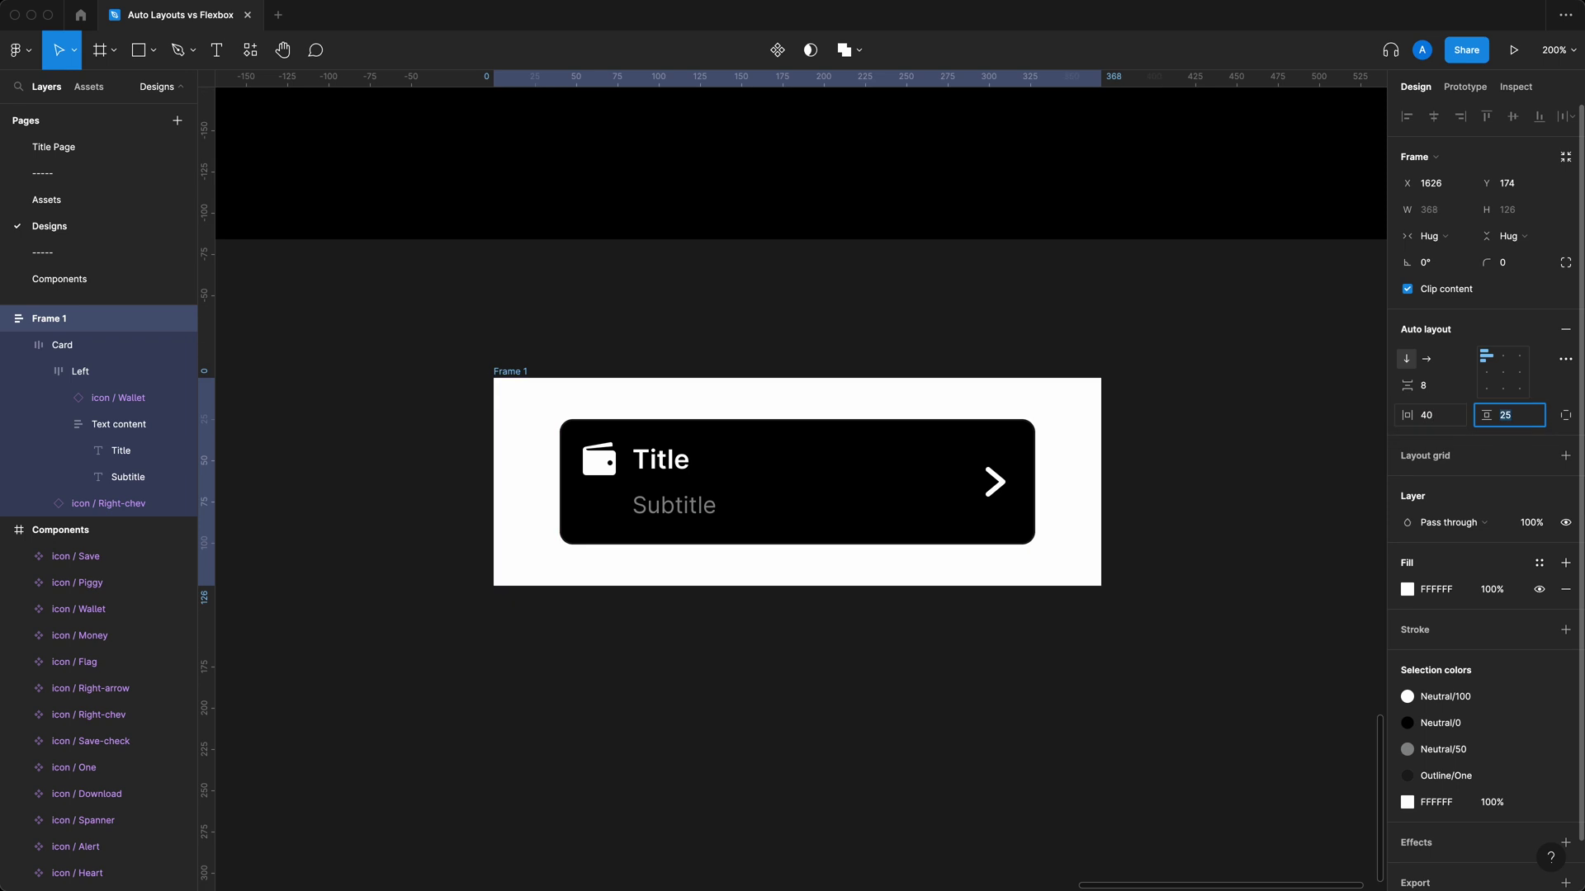
key("Return")
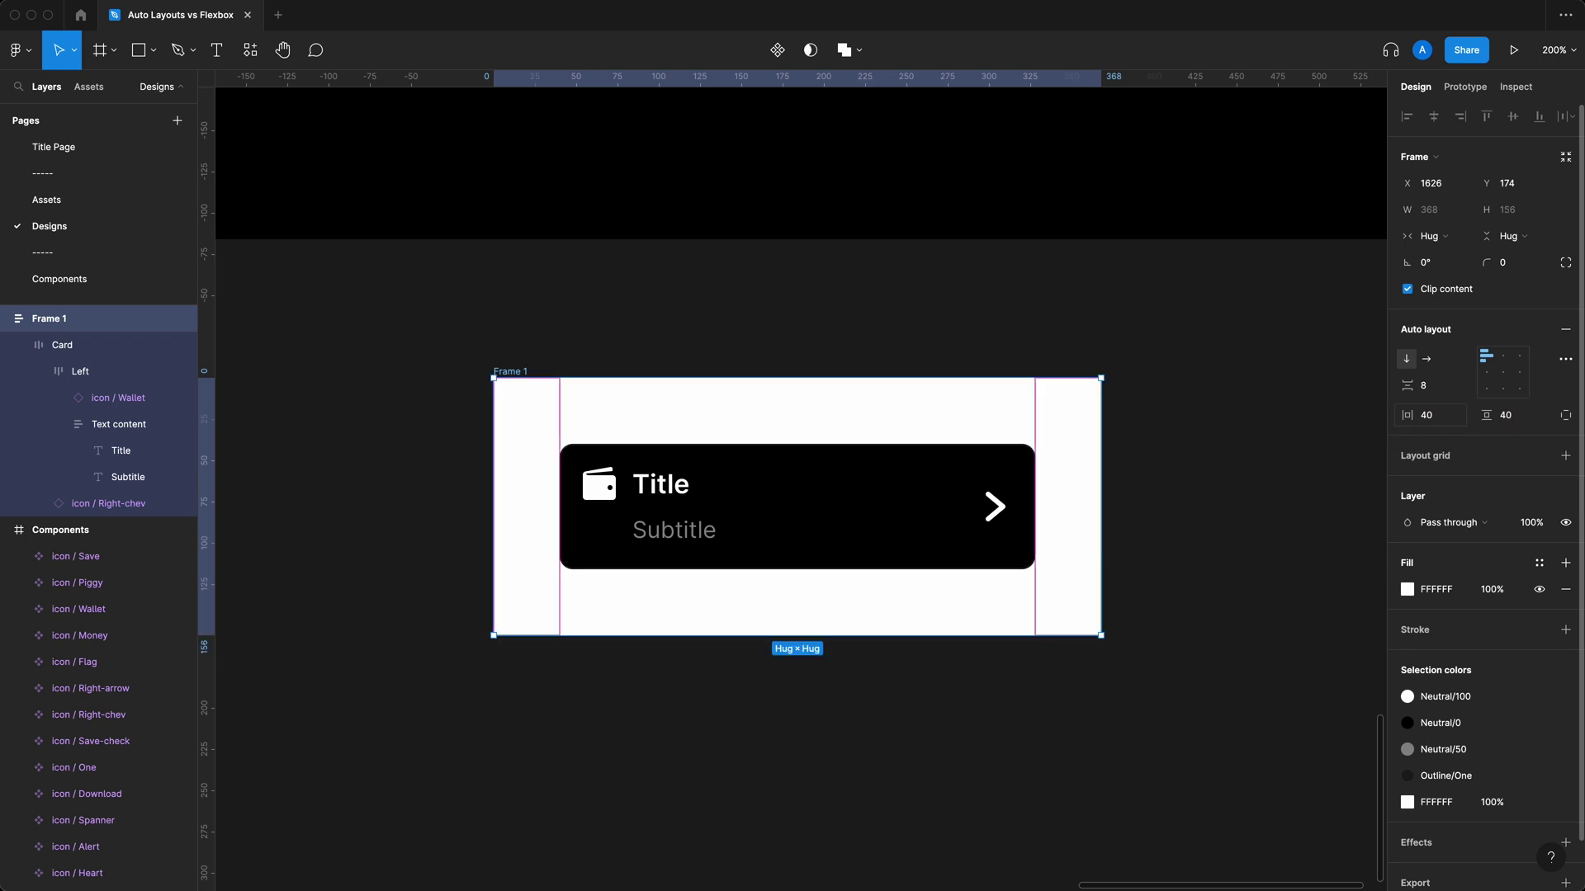
left_click(1538, 563)
left_click(1419, 690)
Step: Set the Card inside the frame to Fill container width
left_click(964, 725)
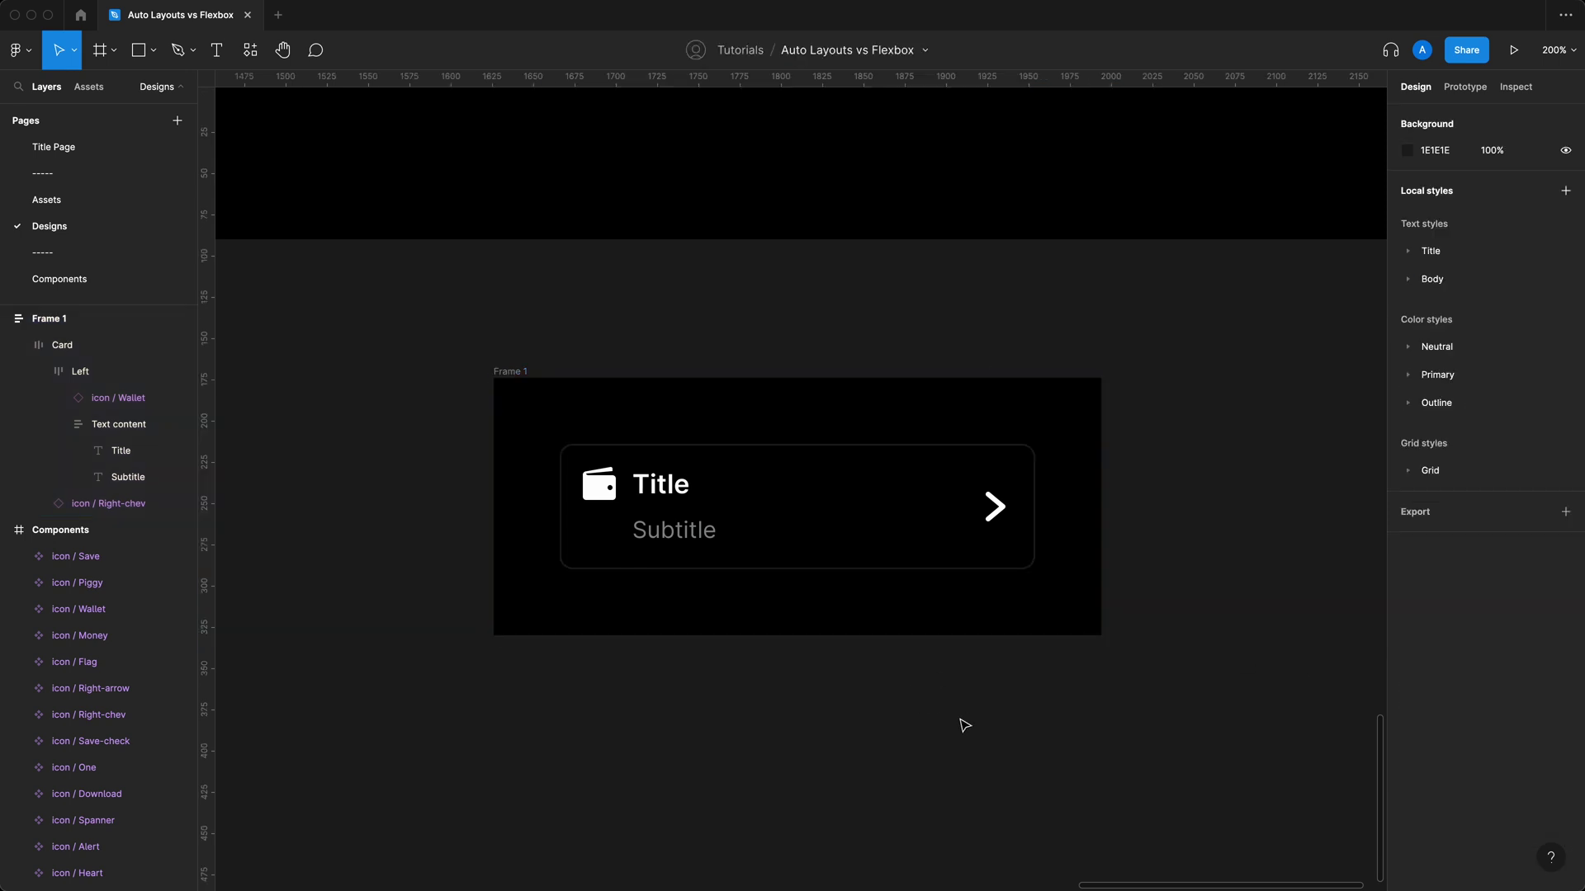
key("Tab")
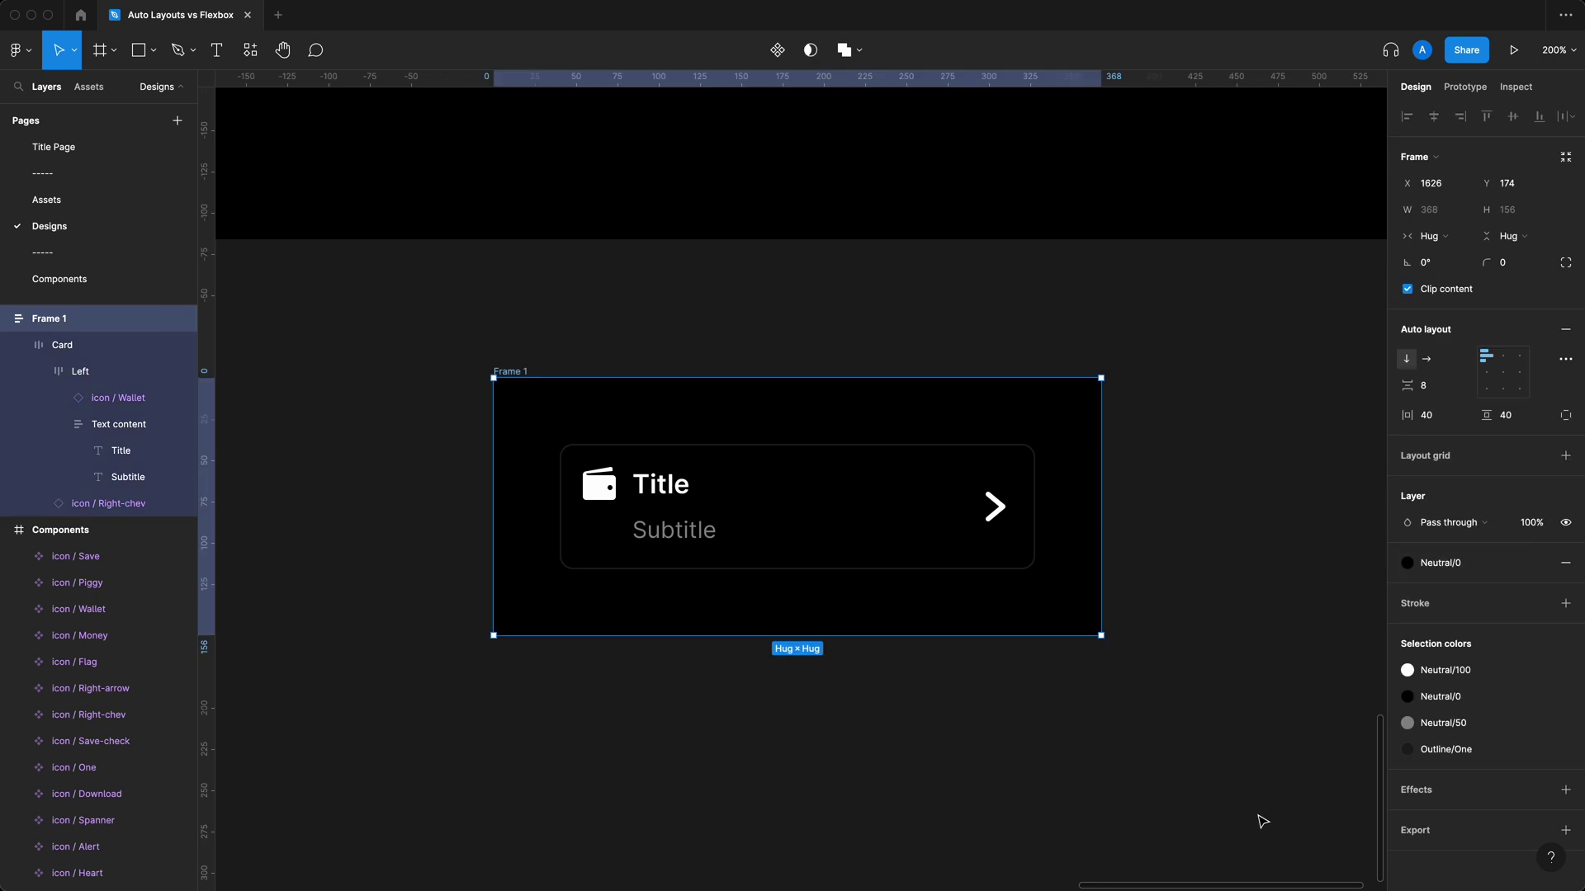
key("Escape")
left_click(678, 505)
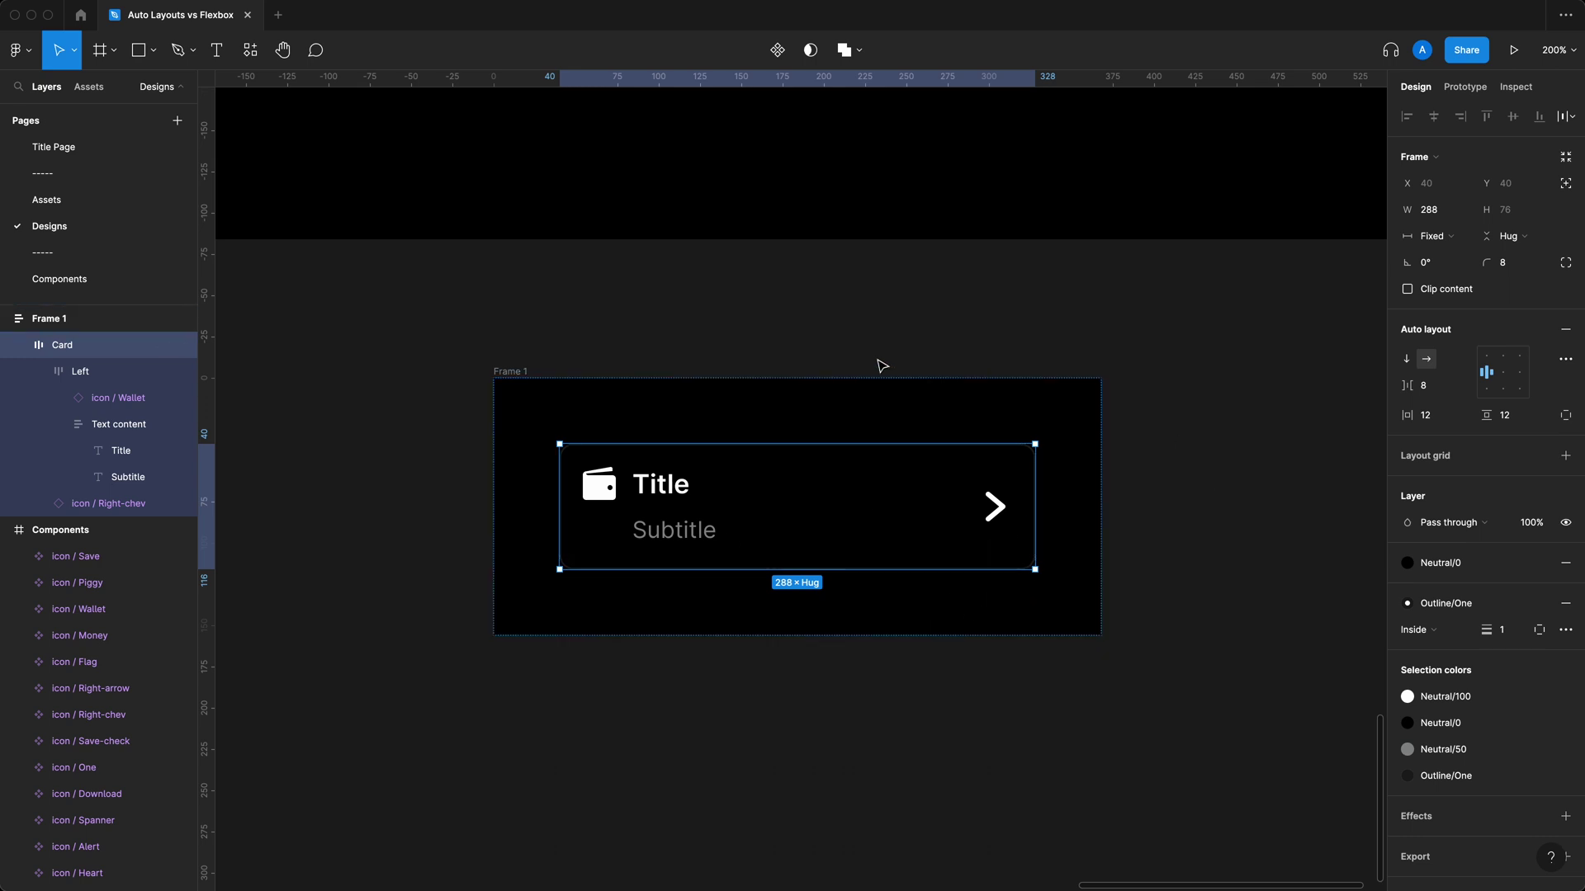
left_click(1436, 236)
left_click(1467, 278)
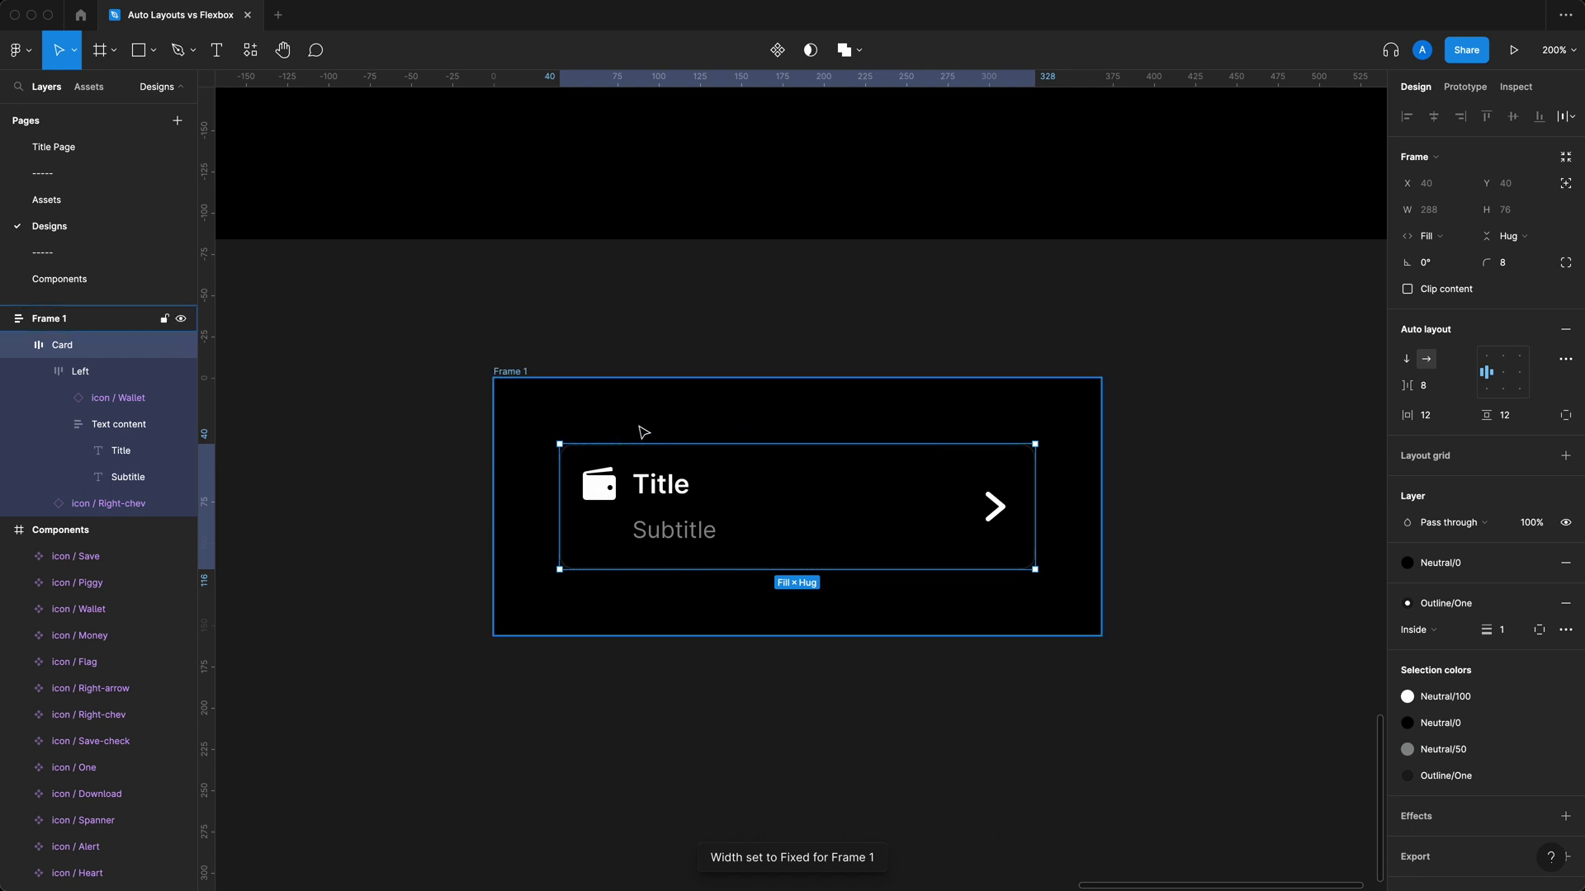
Step: Rename Frame 1 to 'Container'
left_click(879, 386)
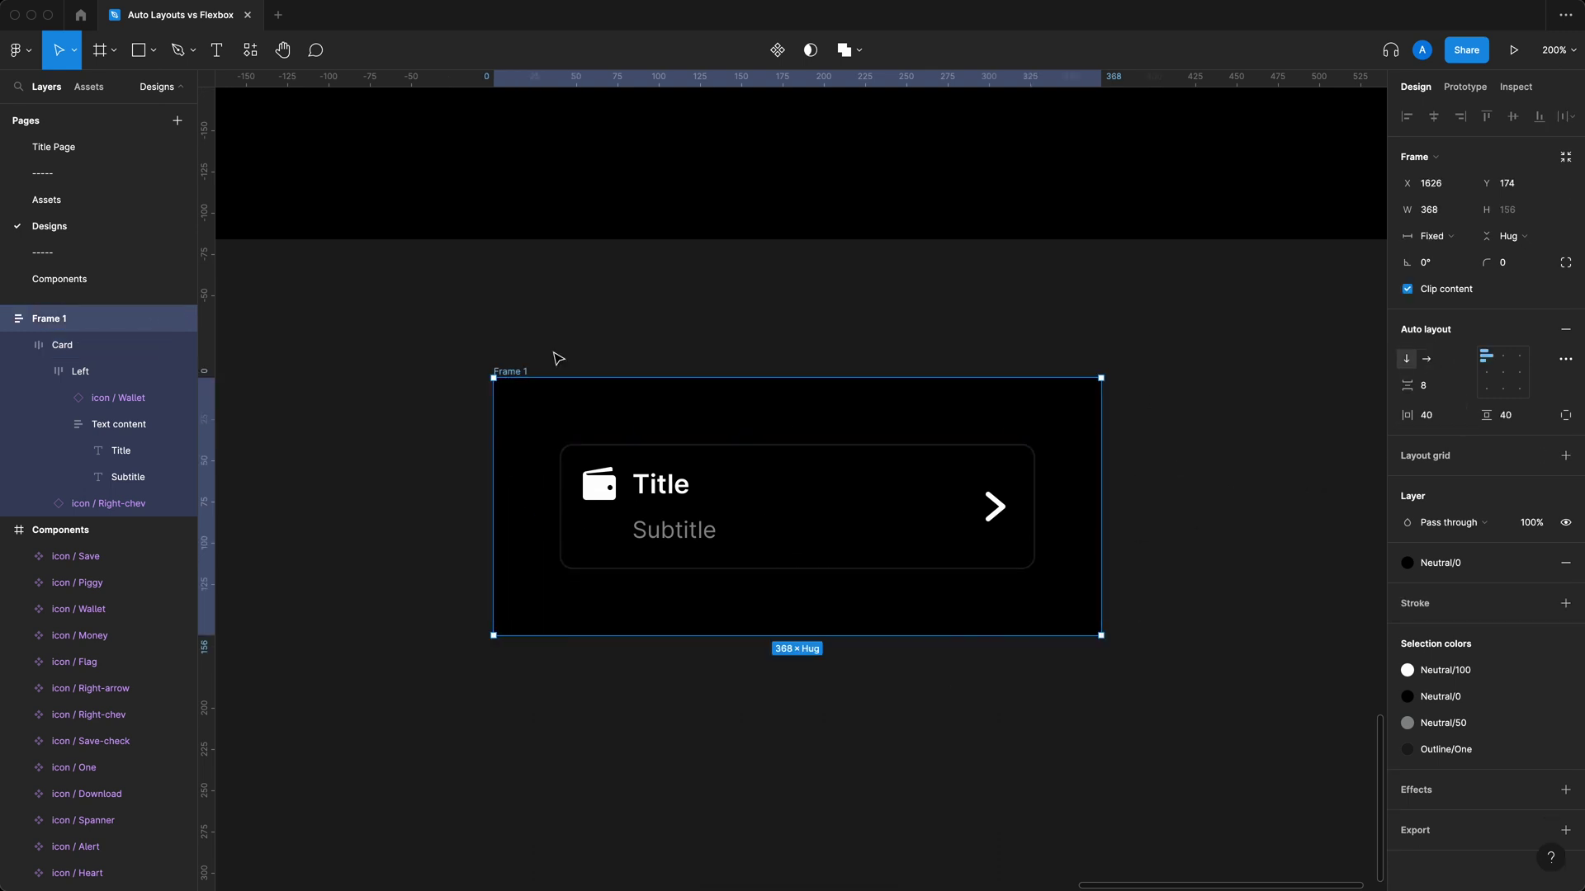
key("ctrl+r")
type("Container")
left_click(558, 358)
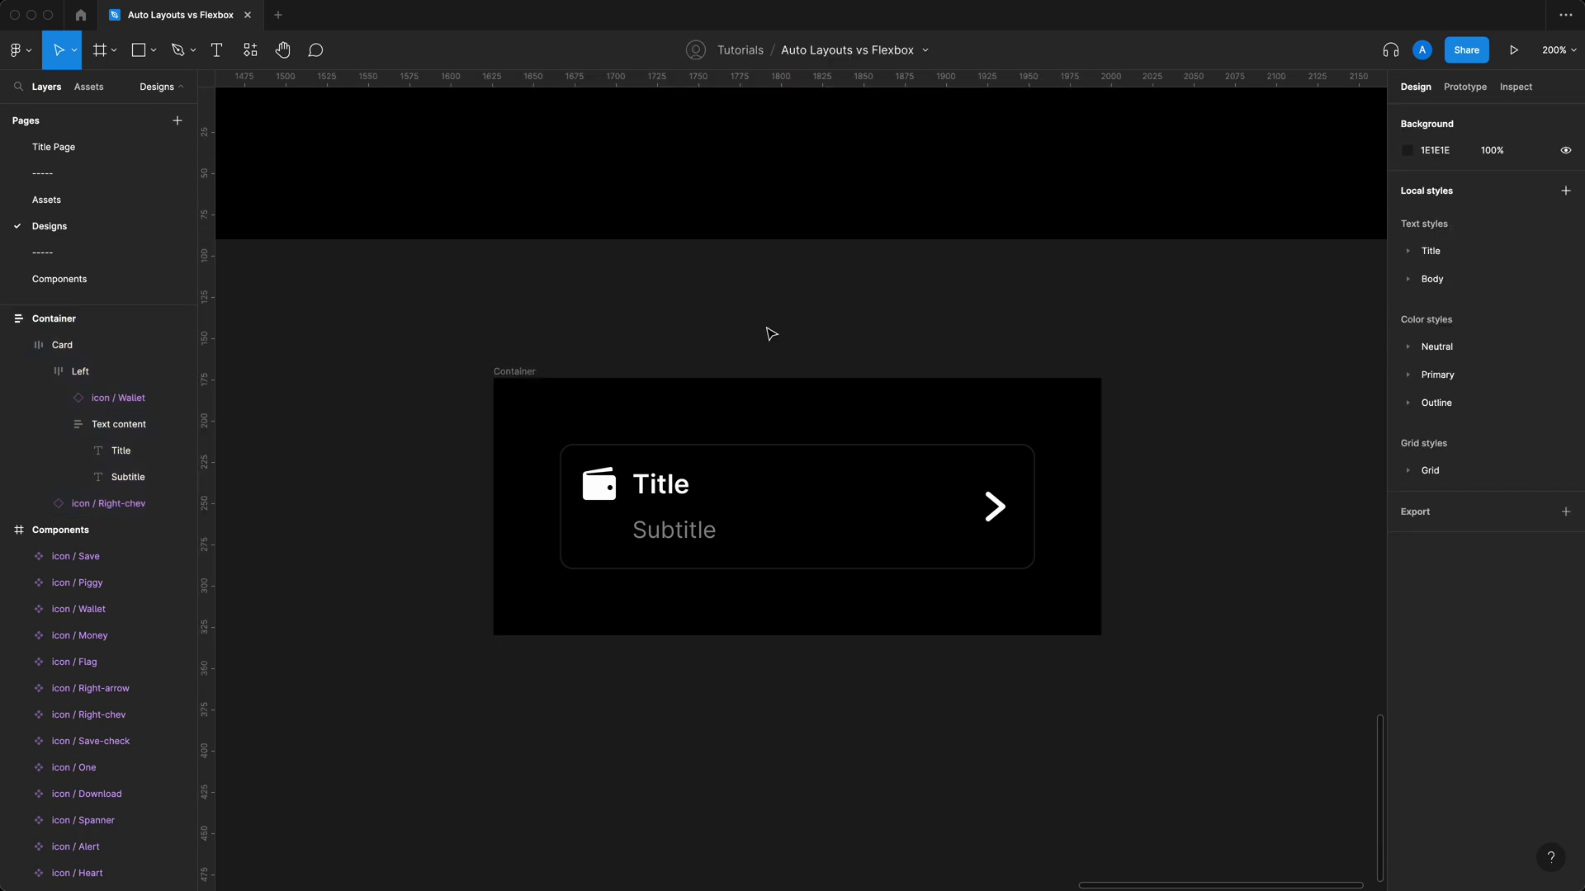
left_click_drag(771, 333, 788, 273)
scroll(1195, 428, "right", 2)
left_click(1050, 495)
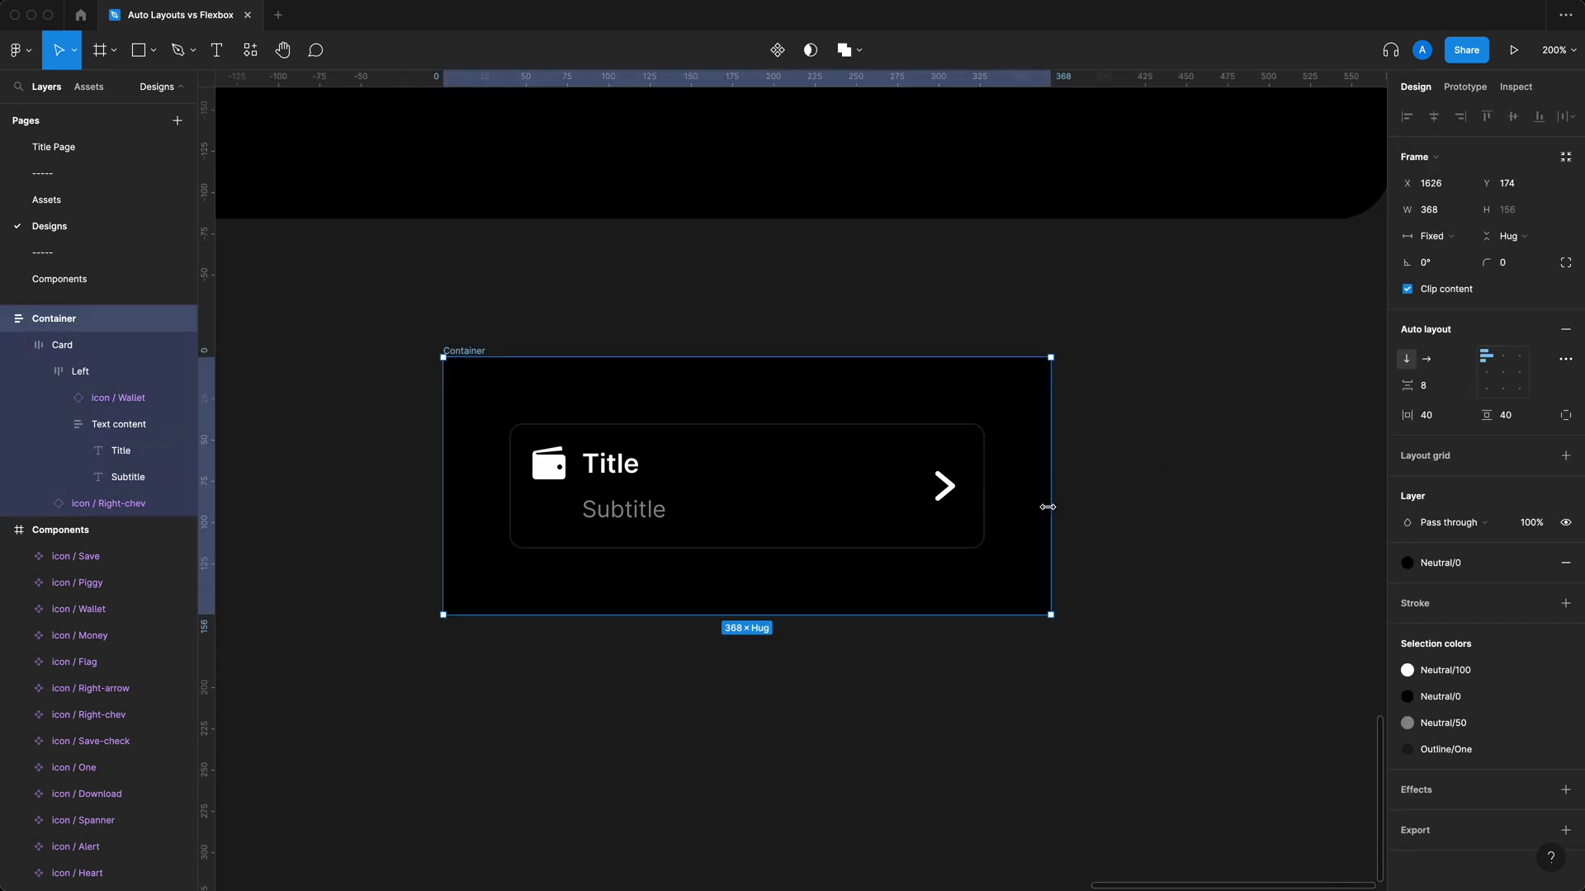
Step: Stretch the Container to about 474 wide and compare it with the resized browser preview
left_click_drag(1047, 508, 1225, 501)
key("super+Tab")
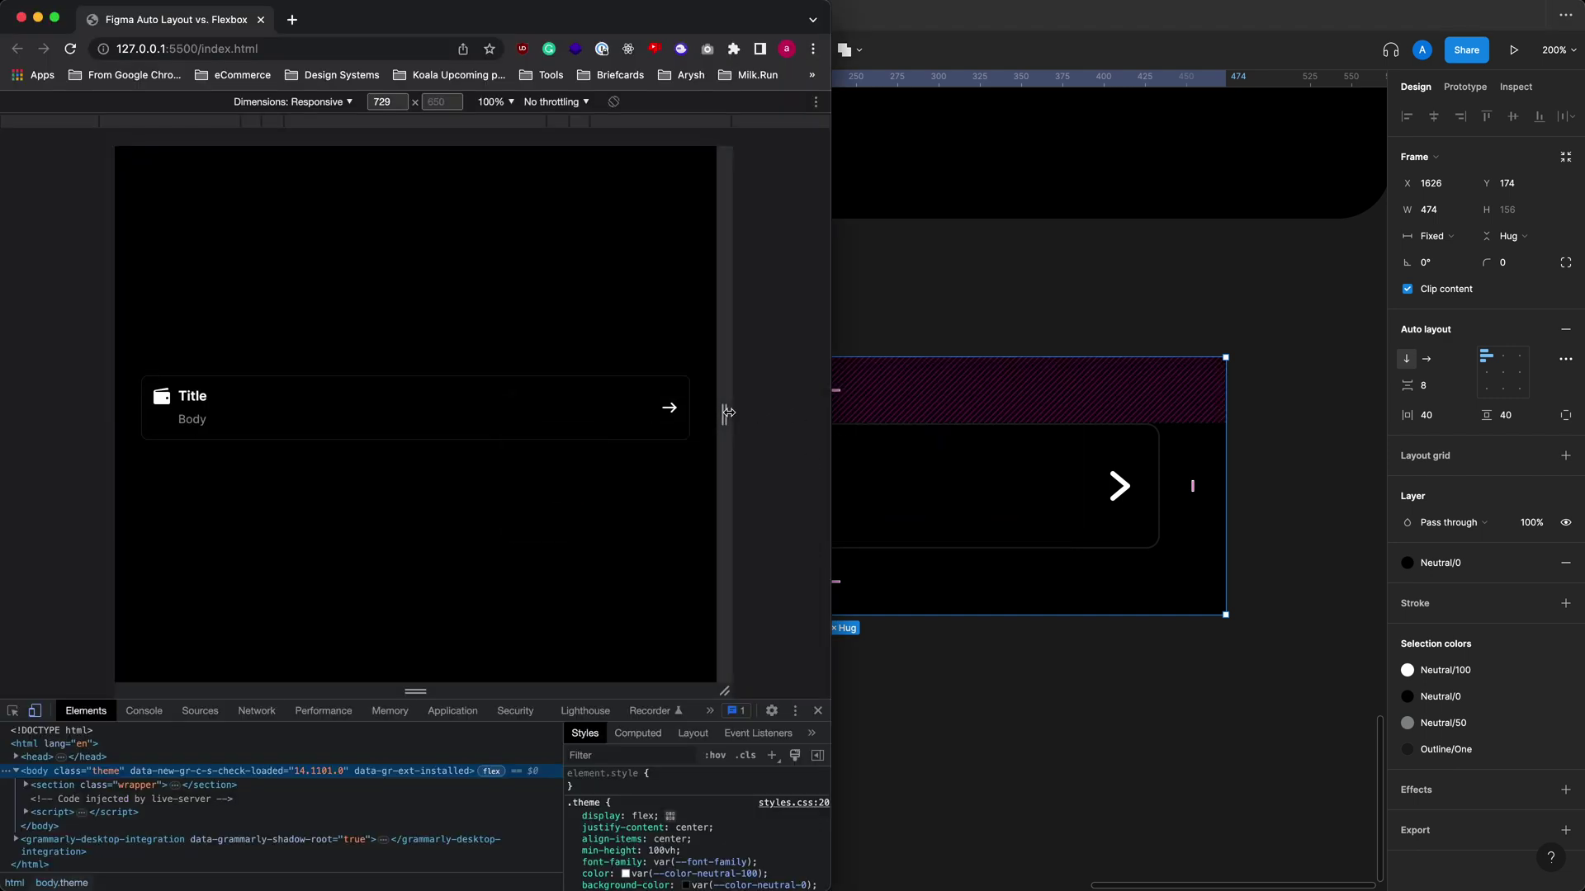
left_click_drag(726, 417, 757, 417)
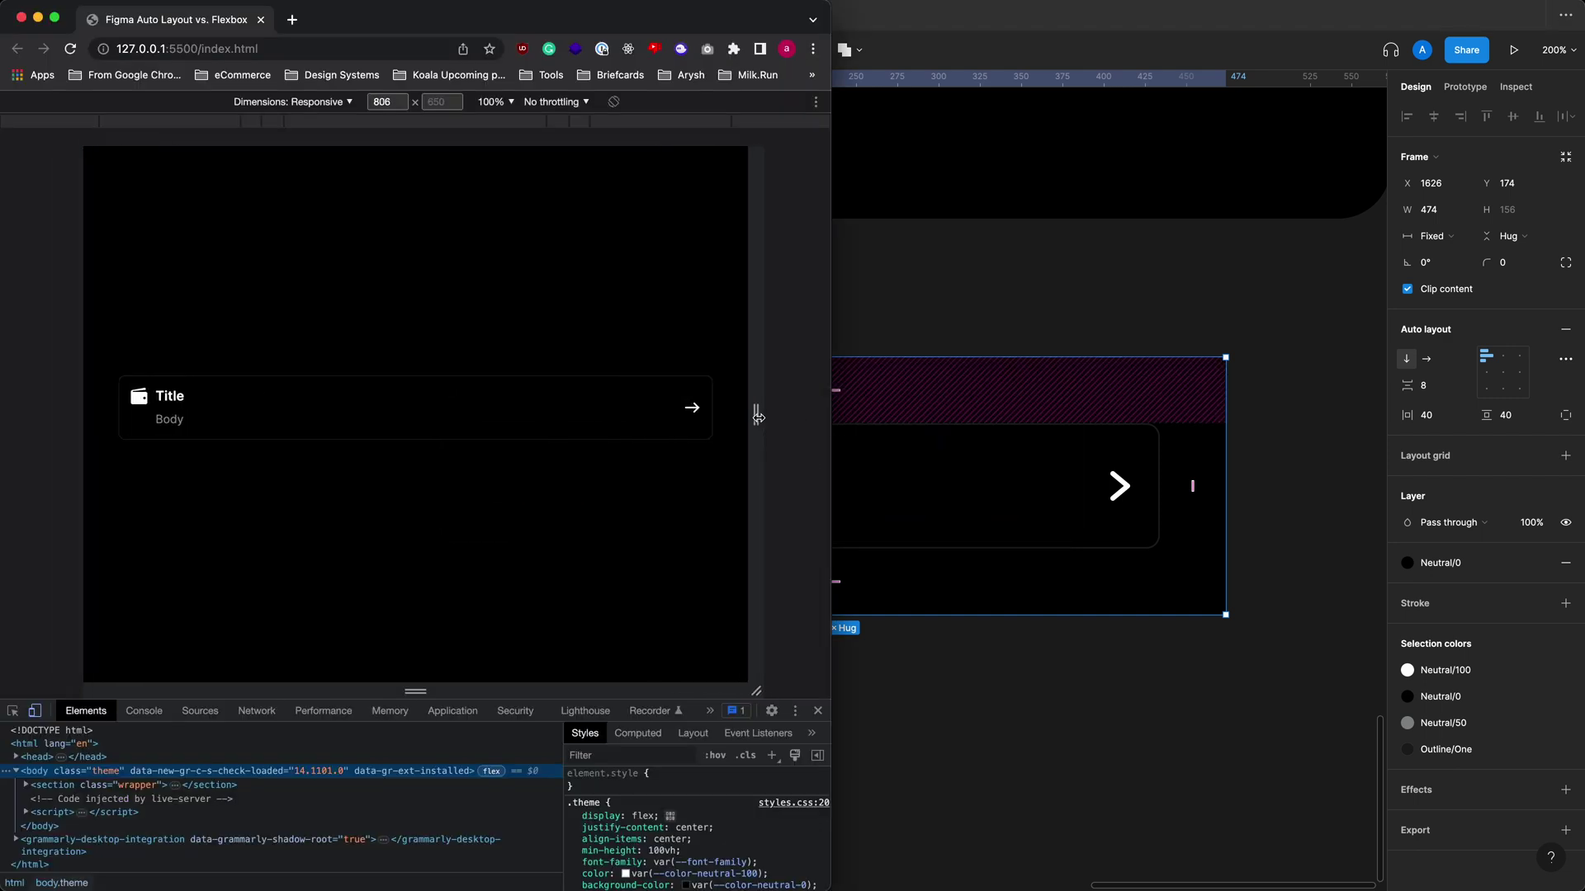
left_click(1131, 658)
double_click(849, 488)
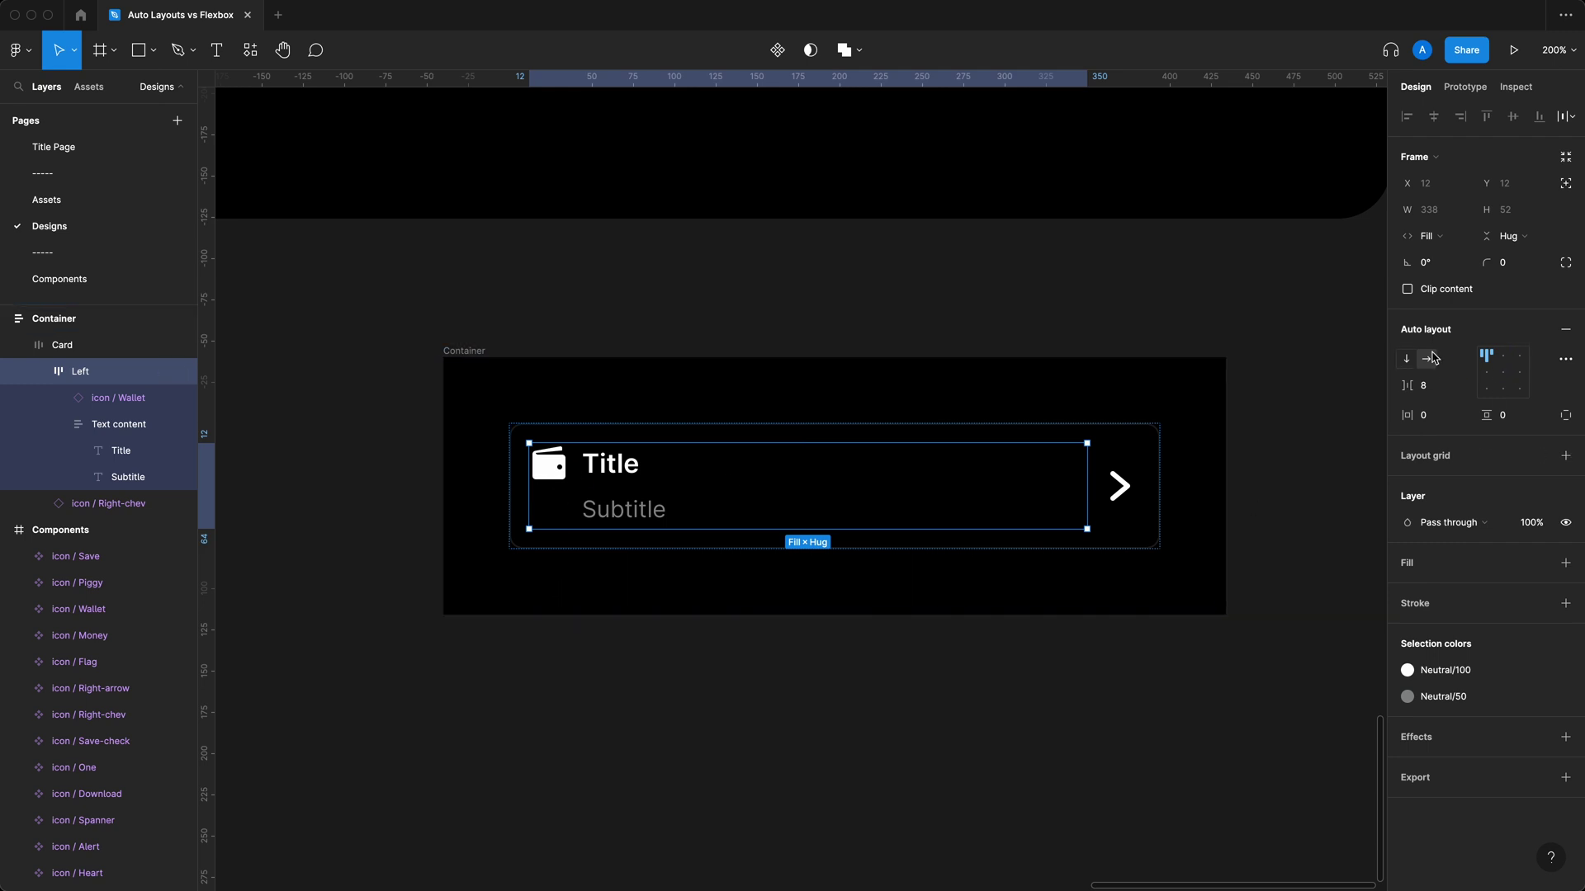
Step: Centre the wallet icon vertically in the Left group, then bring the Chrome preview forward
left_click(1488, 373)
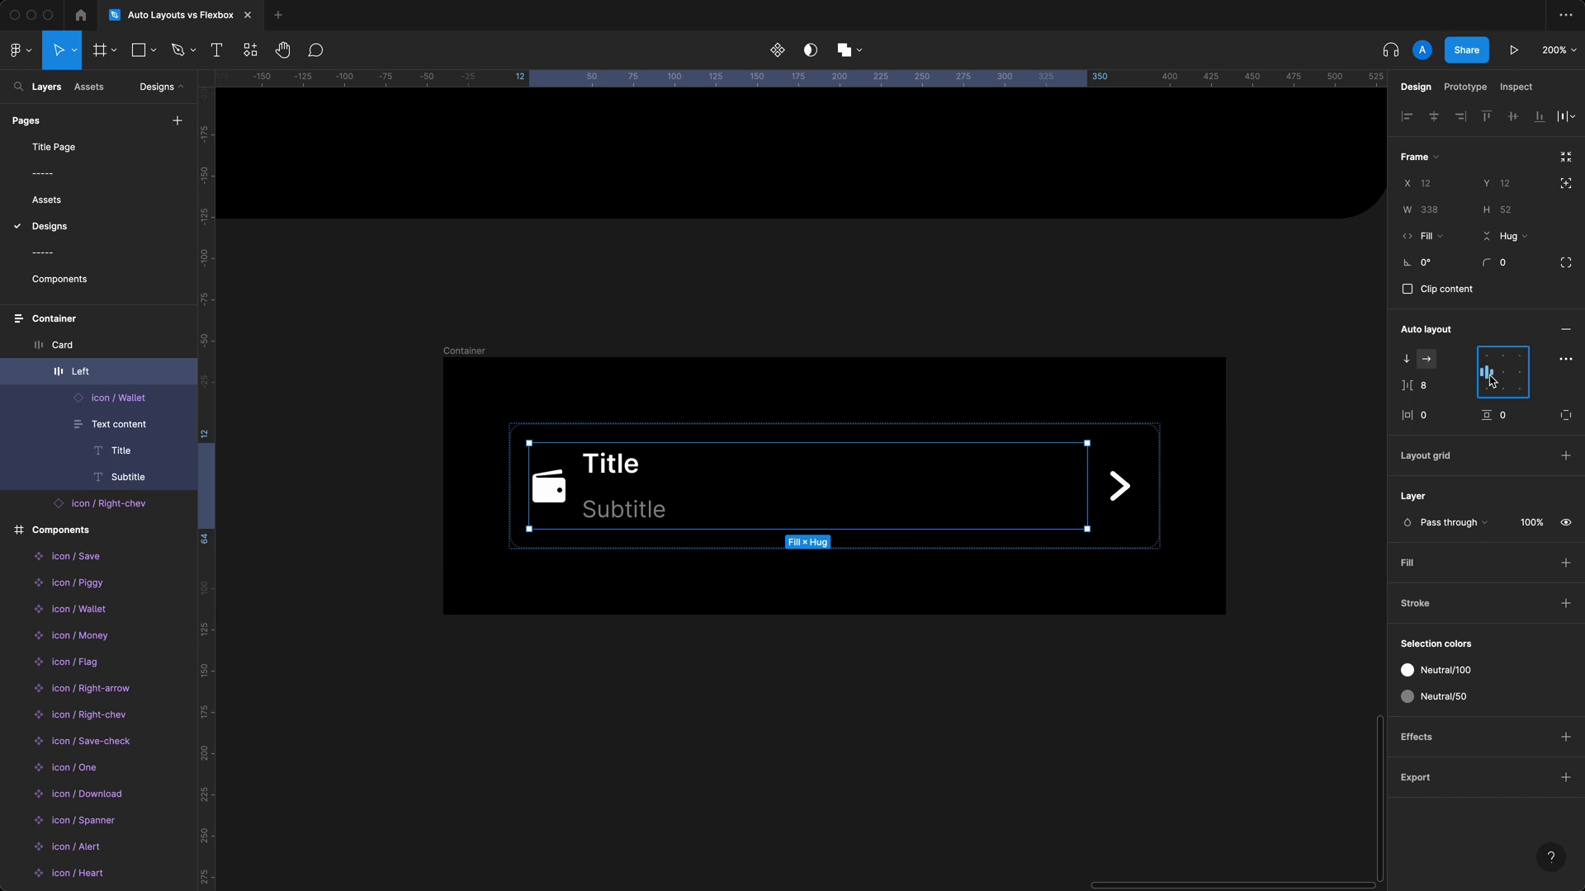
key("Escape")
key("super+Tab")
key("super+Tab")
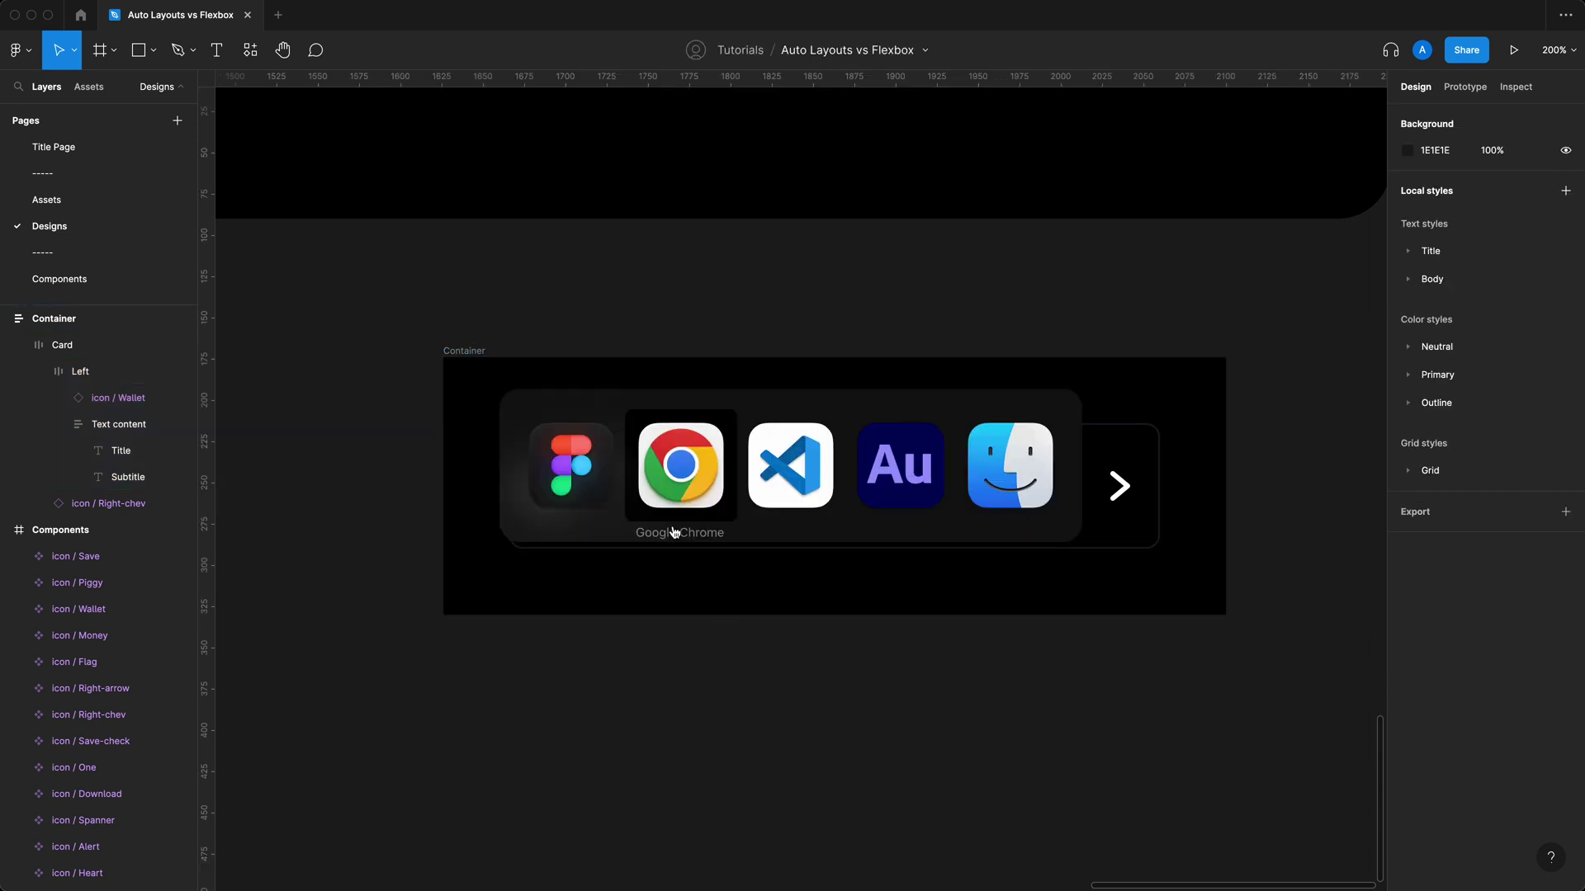
key("super+Tab")
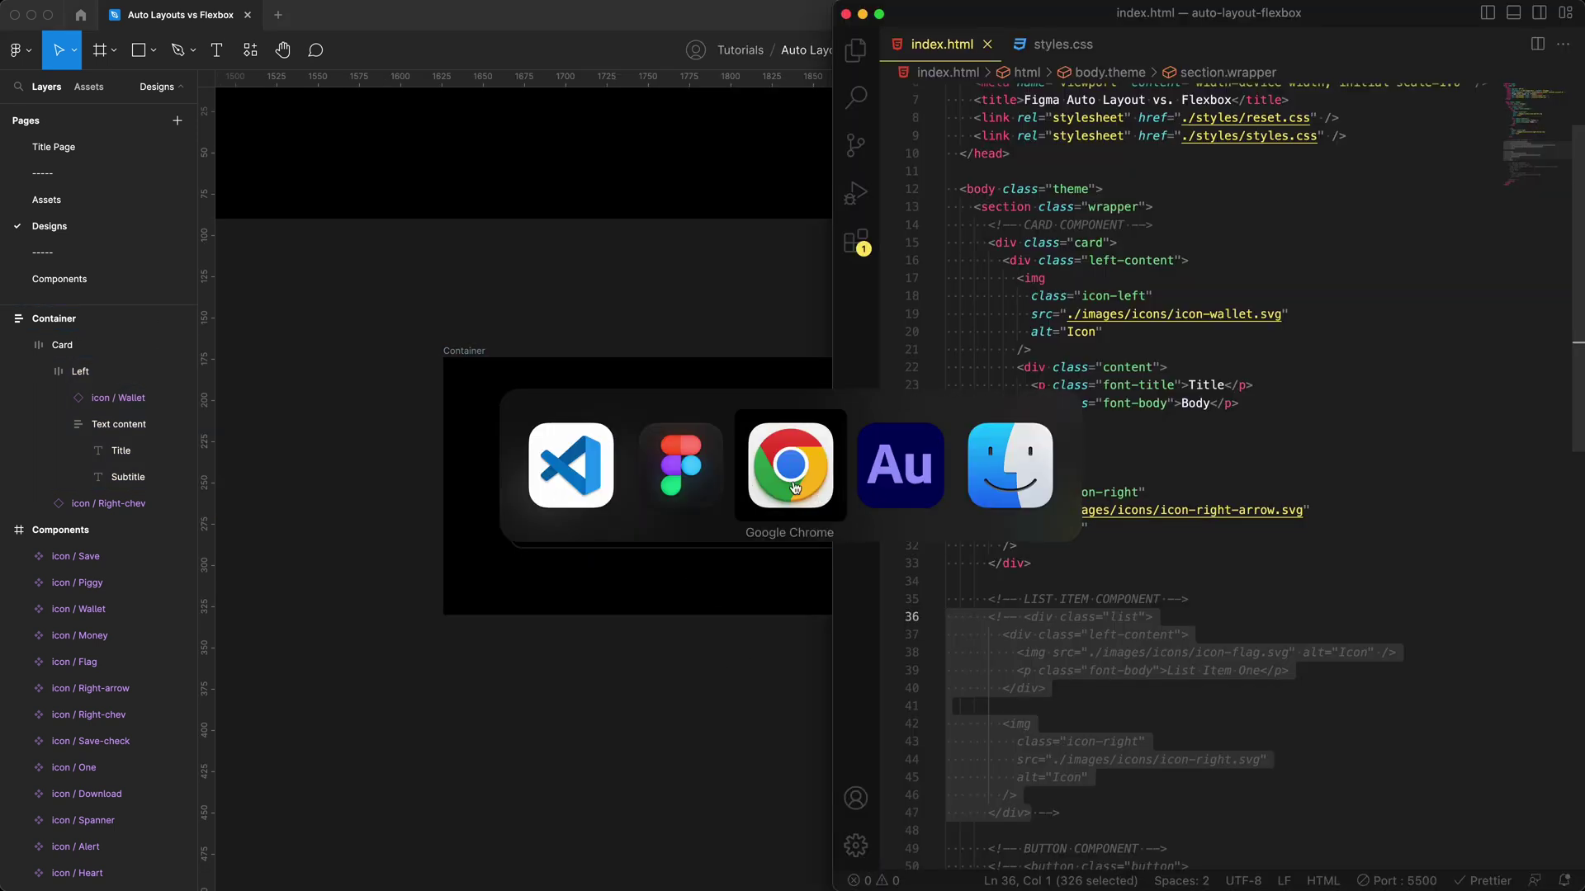
left_click(791, 478)
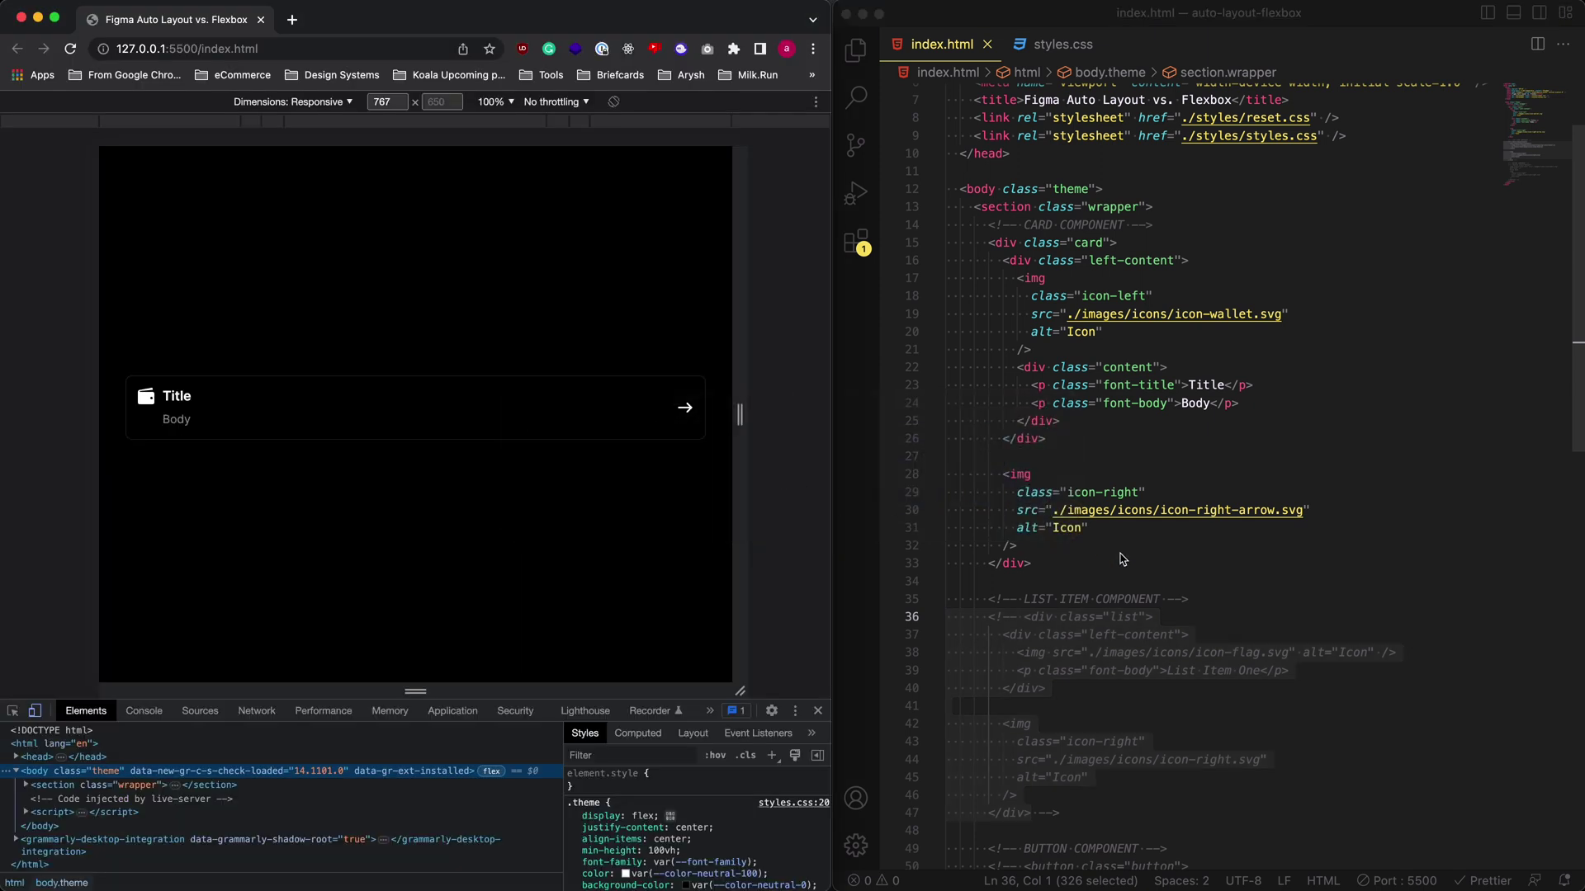
Step: In styles.css, change the left content's align-items from flex-start to center
left_click(1011, 633)
key("ctrl+Tab")
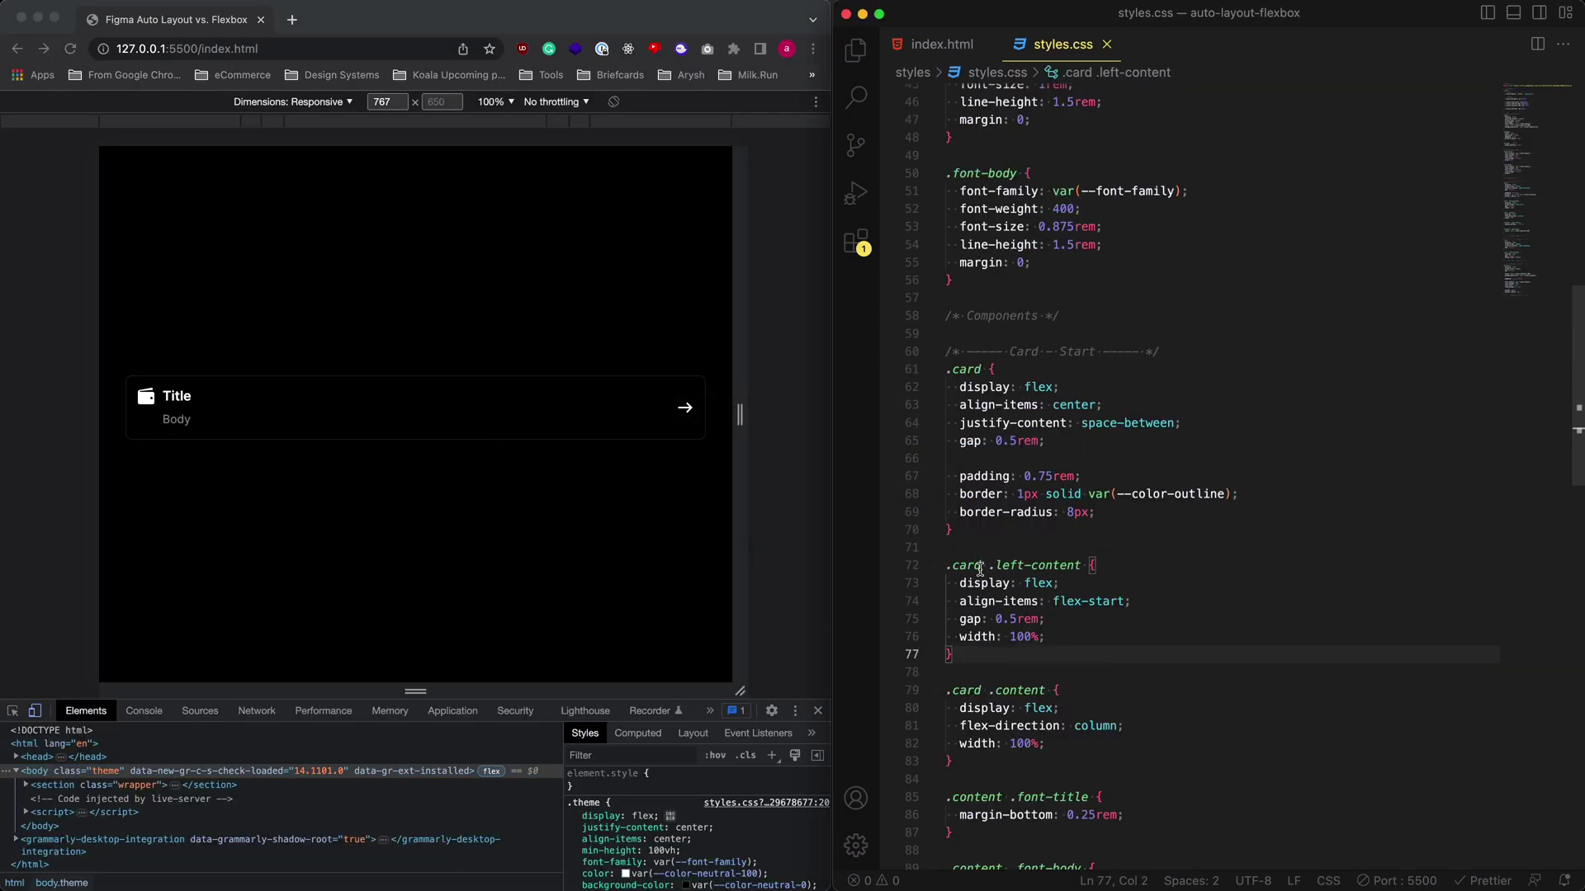
left_click(1166, 601)
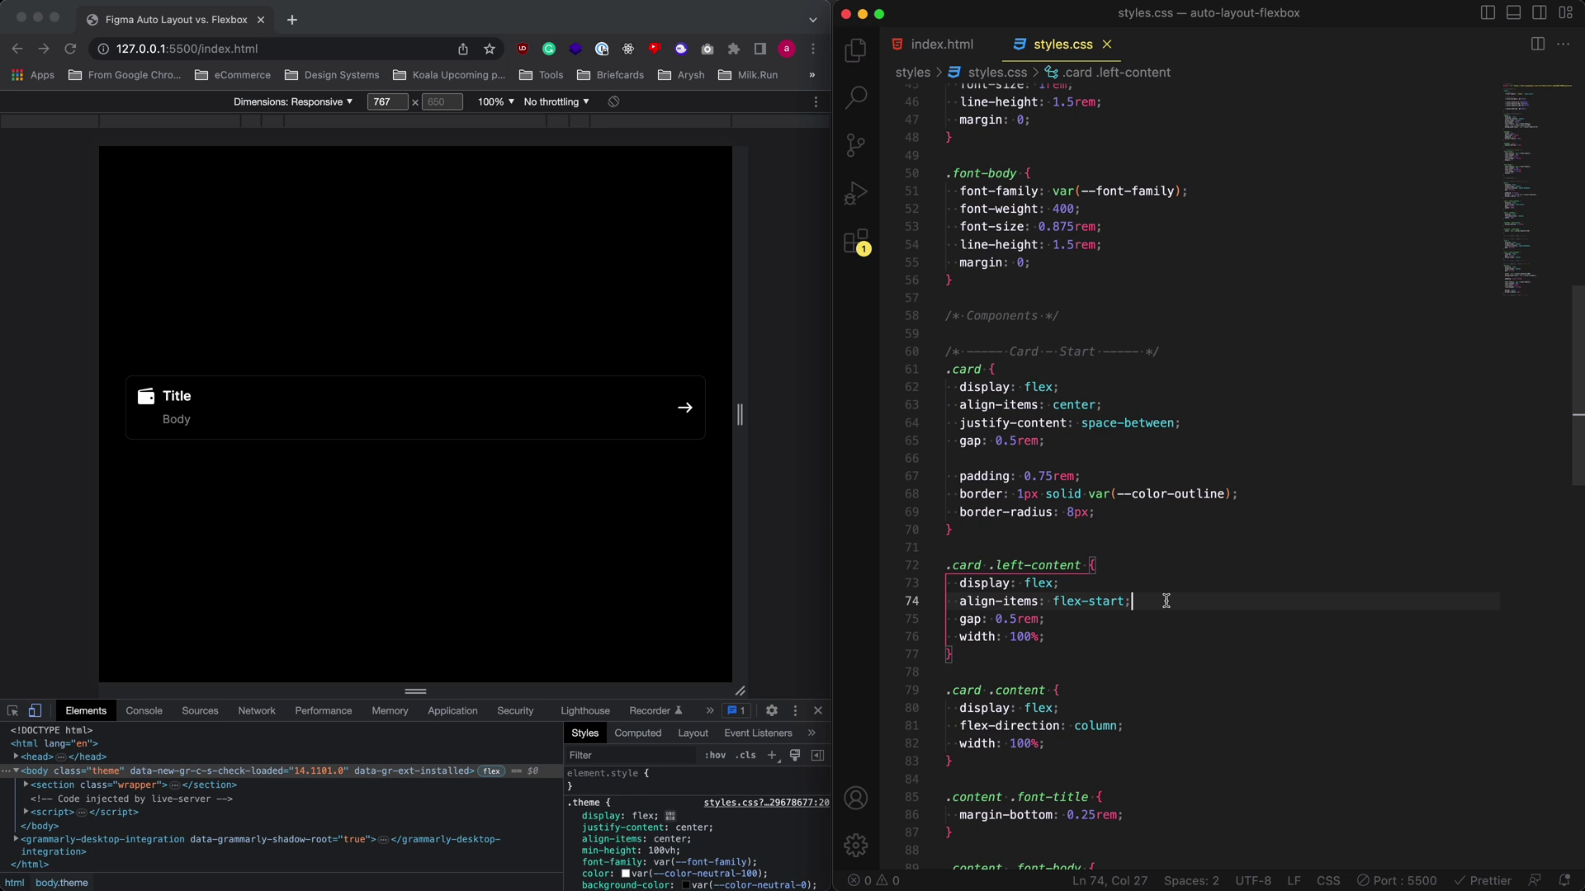
key("shift+alt+Left")
key("shift+alt+Left")
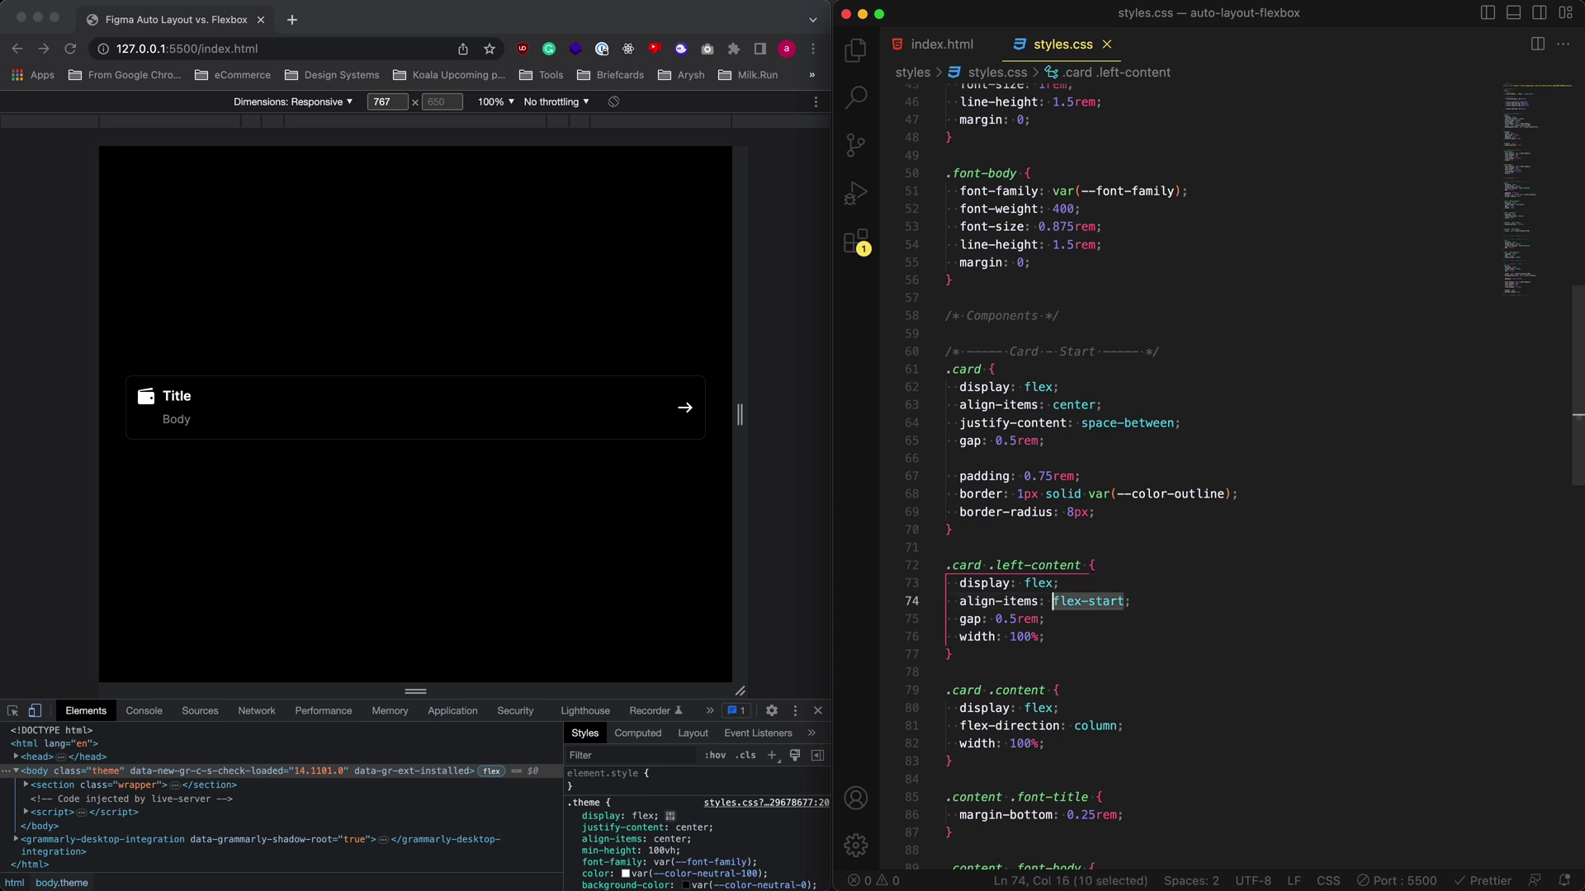
type("center")
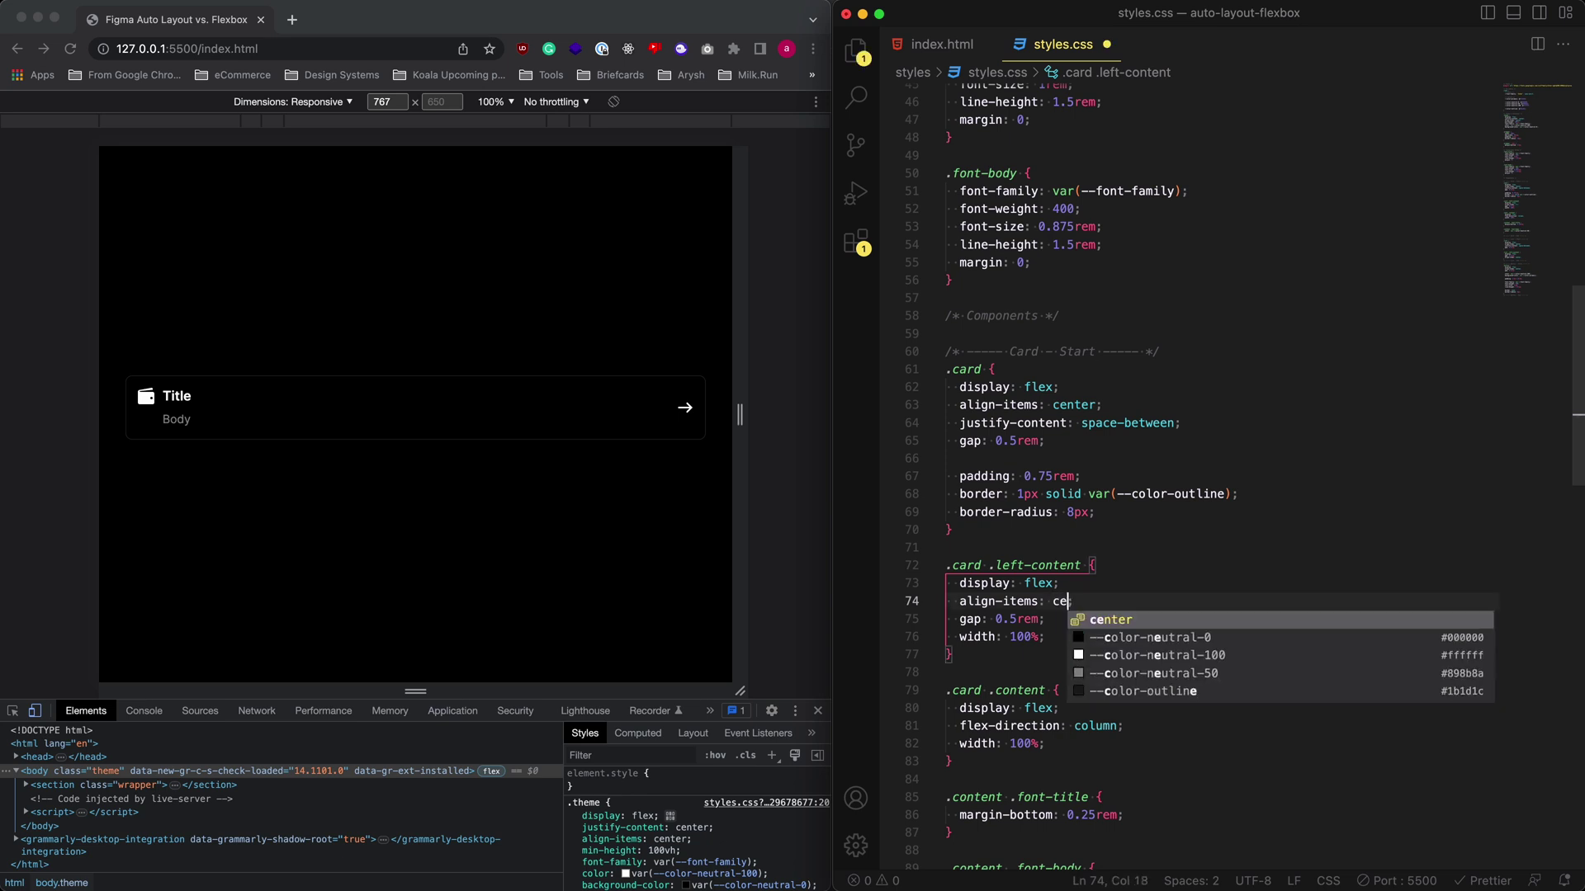
left_click(178, 420)
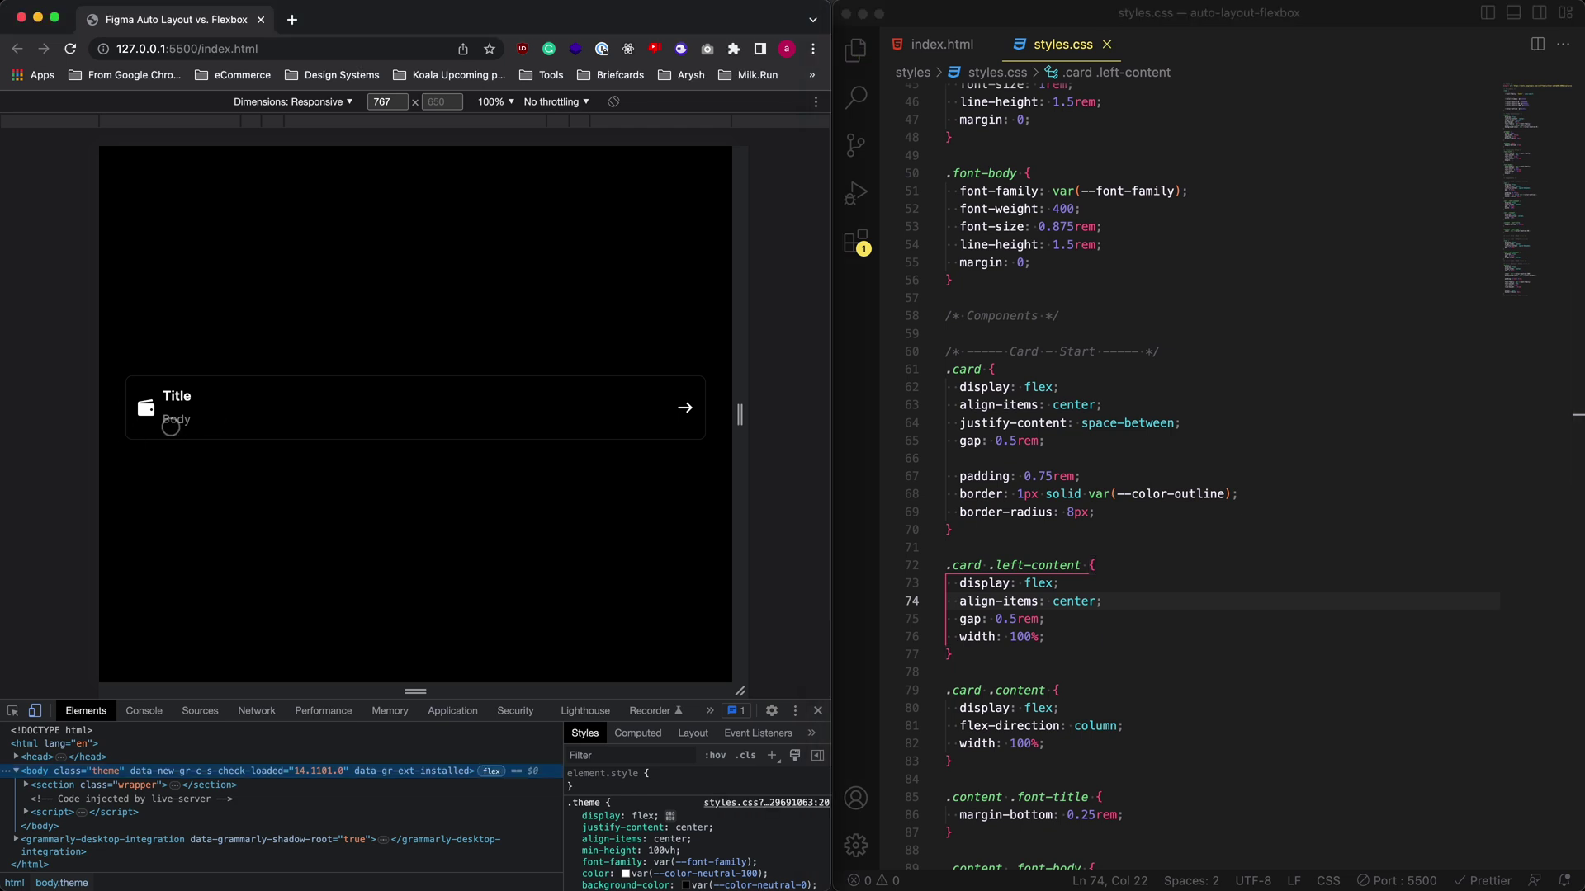
Step: Narrow the preview to 423 px and change align-items to flex-end instead
left_click_drag(740, 429, 597, 437)
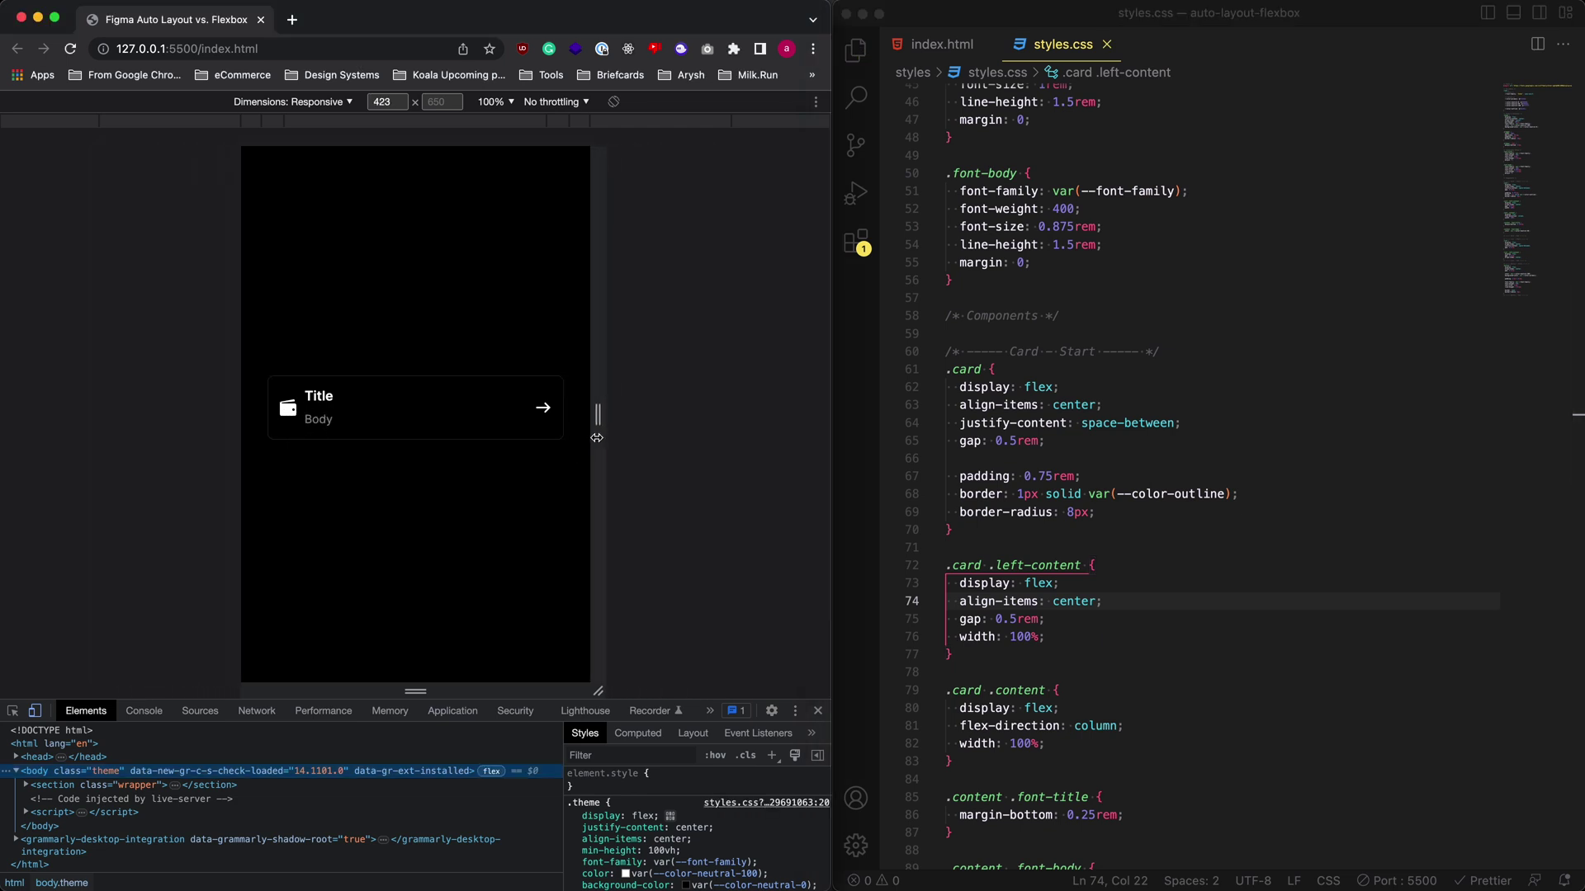
left_click(1114, 627)
key("cmd+z")
double_click(1104, 601)
type("end")
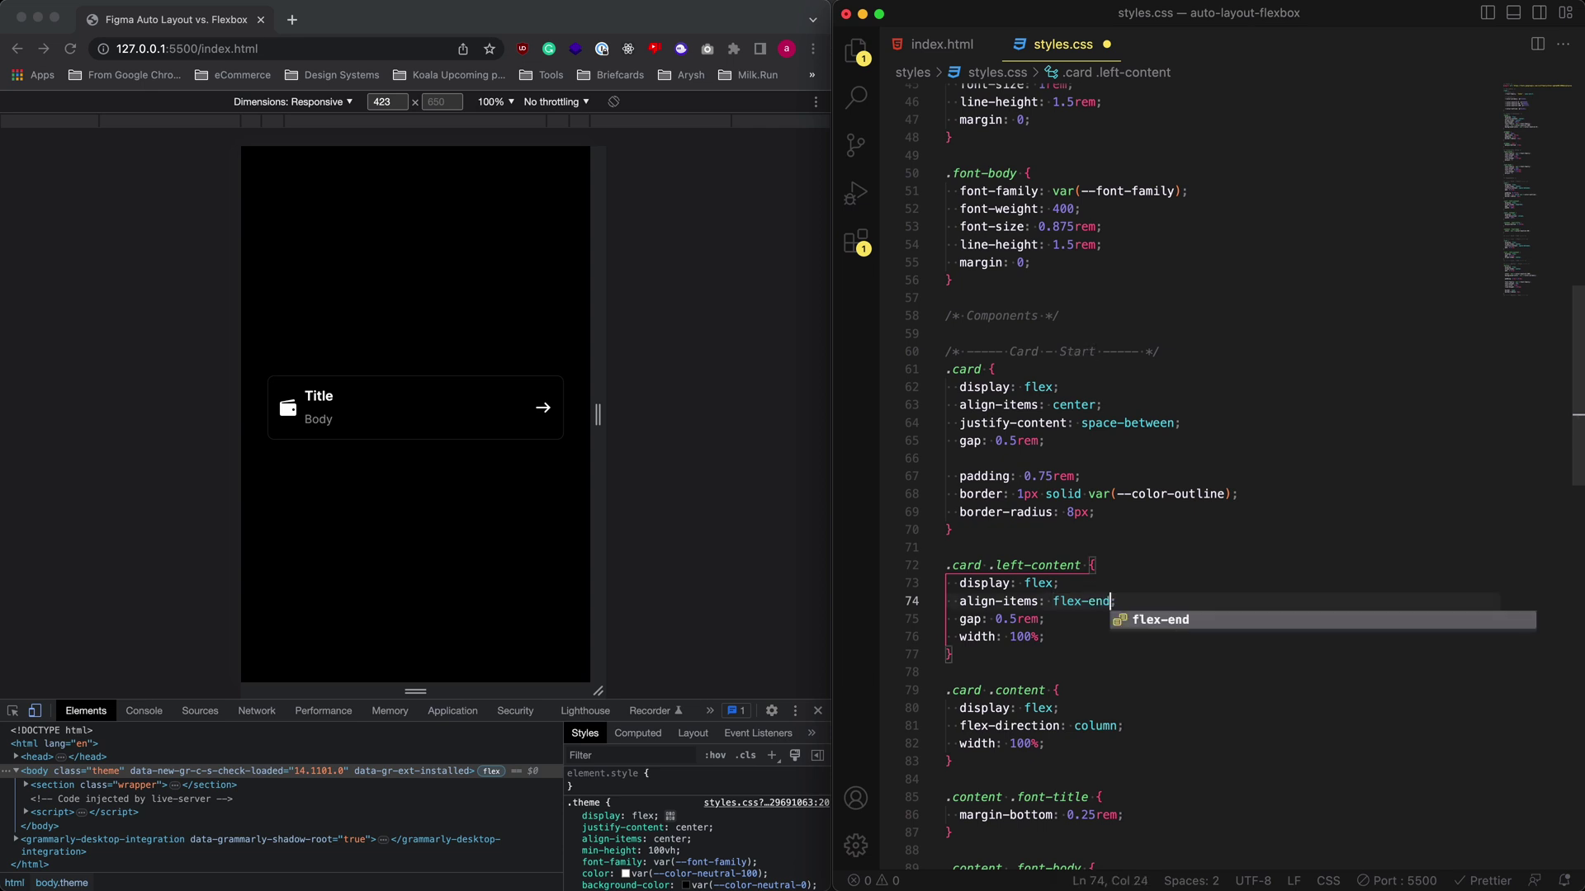
key("cmd+Tab")
key("cmd+Tab")
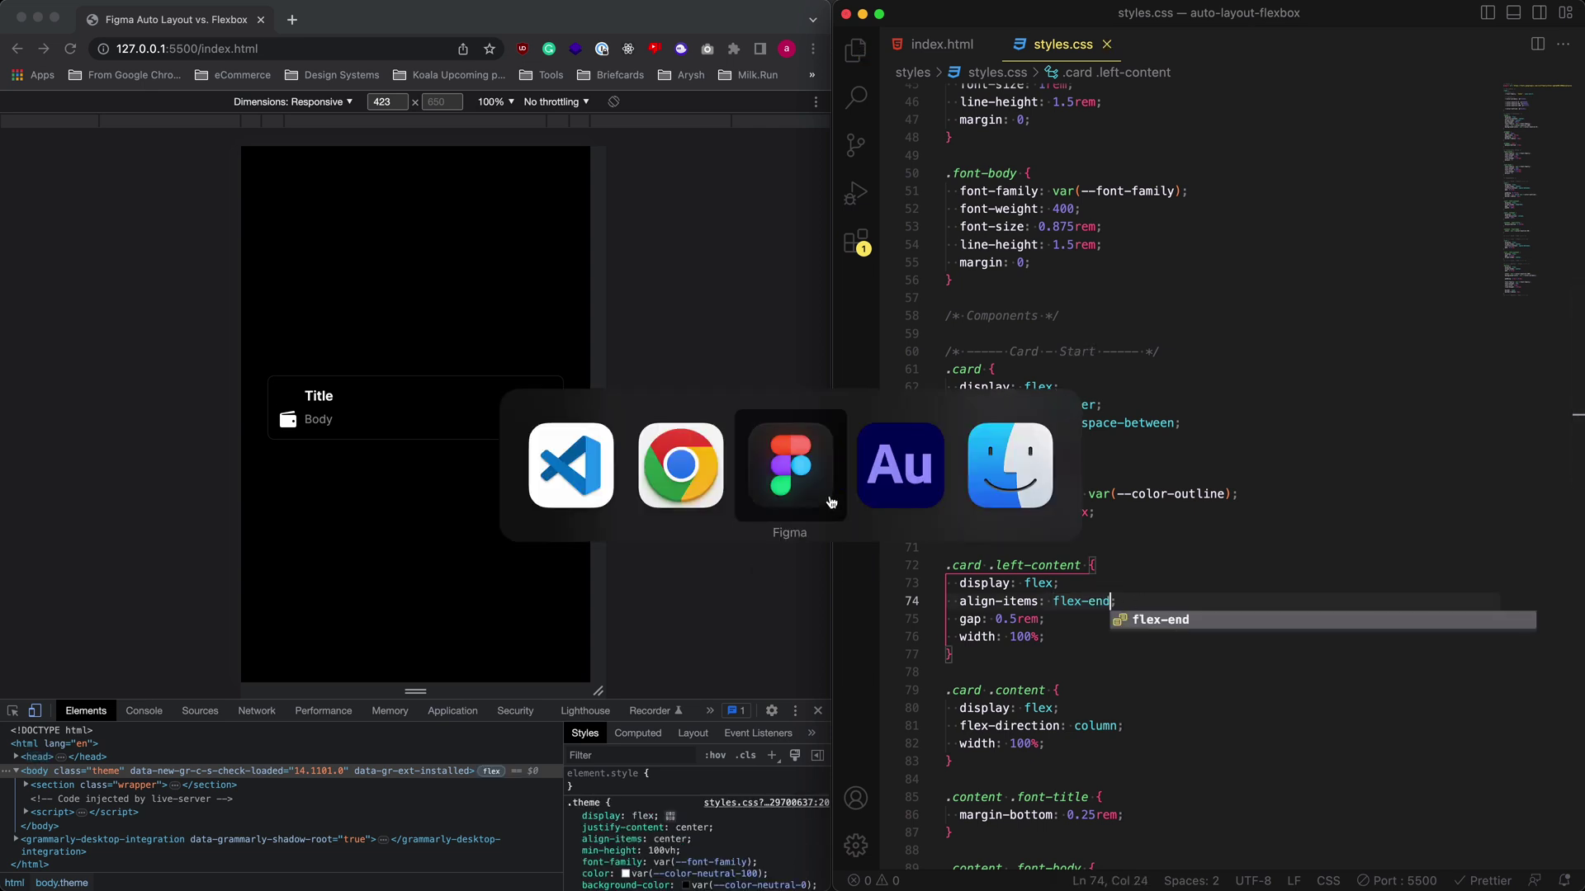
left_click(1084, 473)
Step: Bottom-align the Left frame's contents and right-align the Title and Subtitle text
left_click(1485, 390)
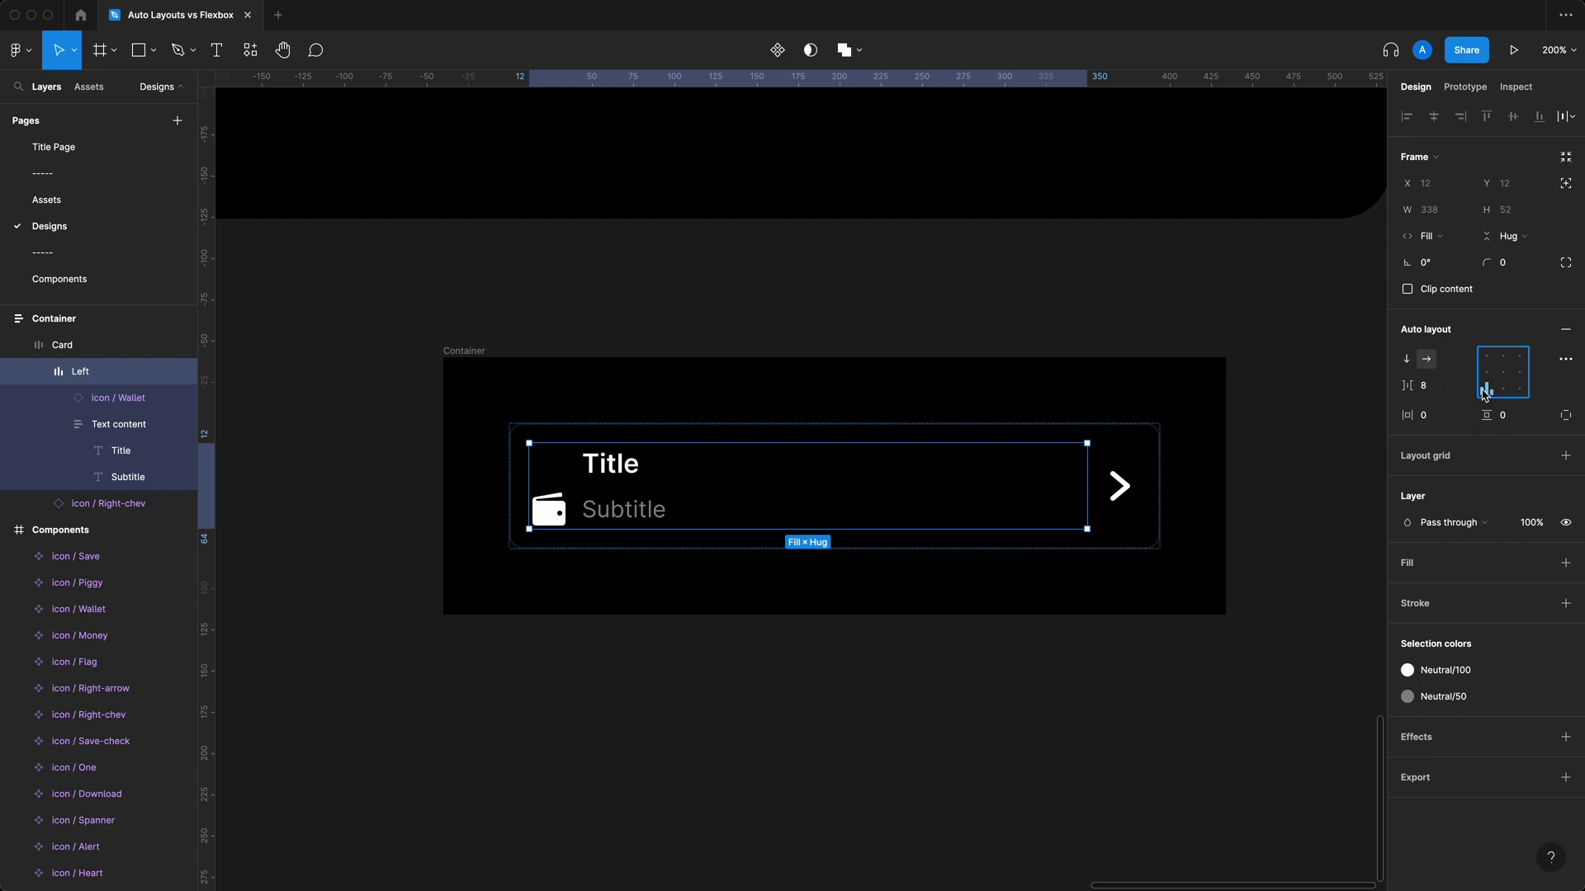
left_click(1081, 485)
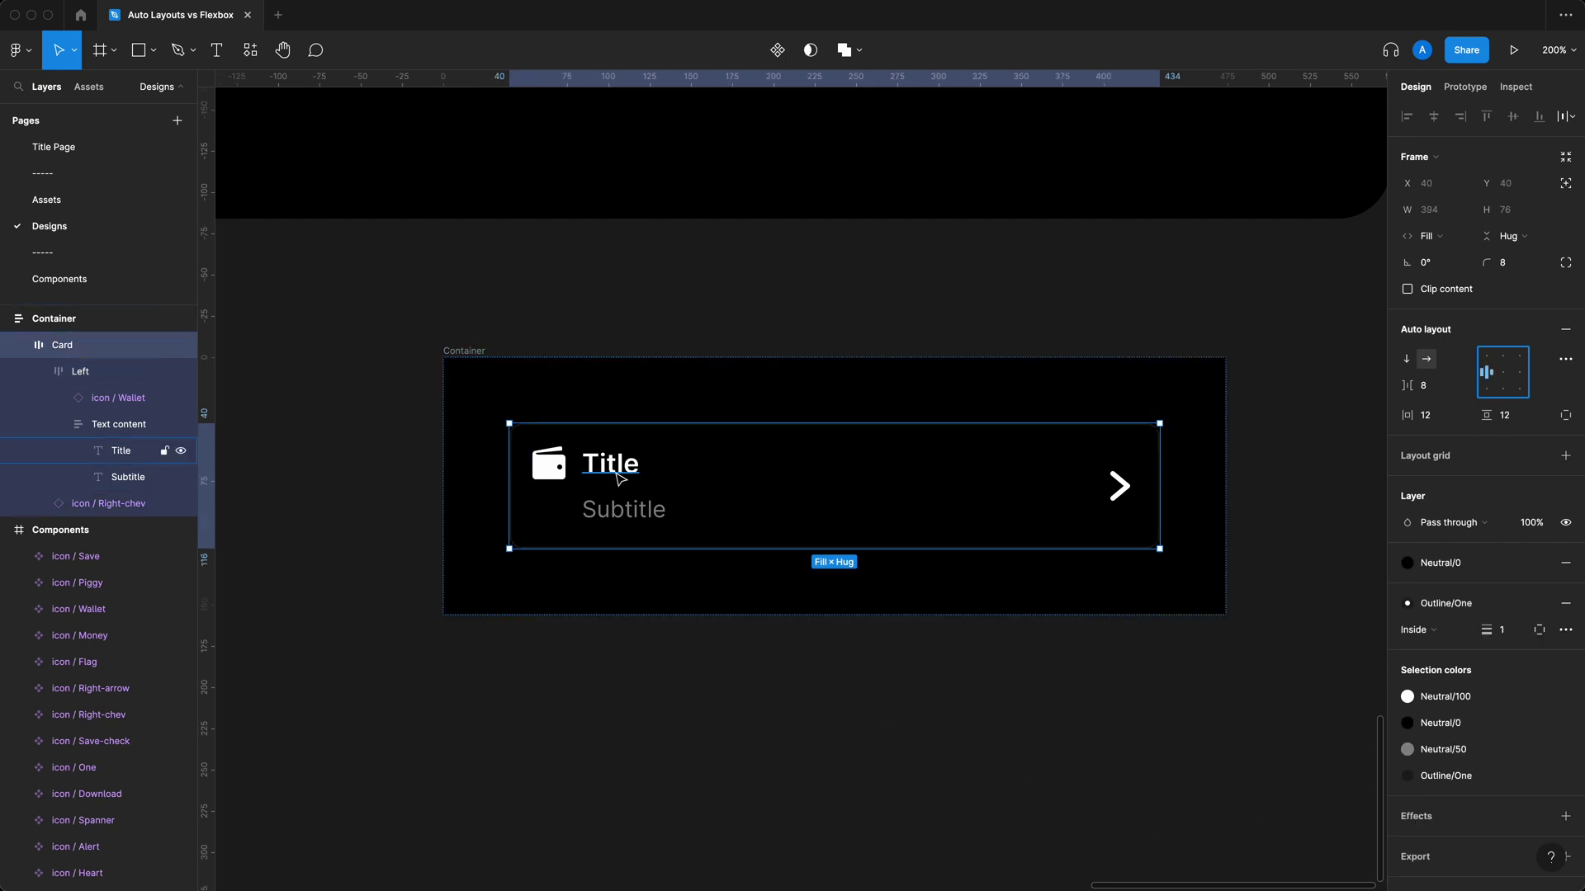
left_click_drag(623, 482, 628, 510)
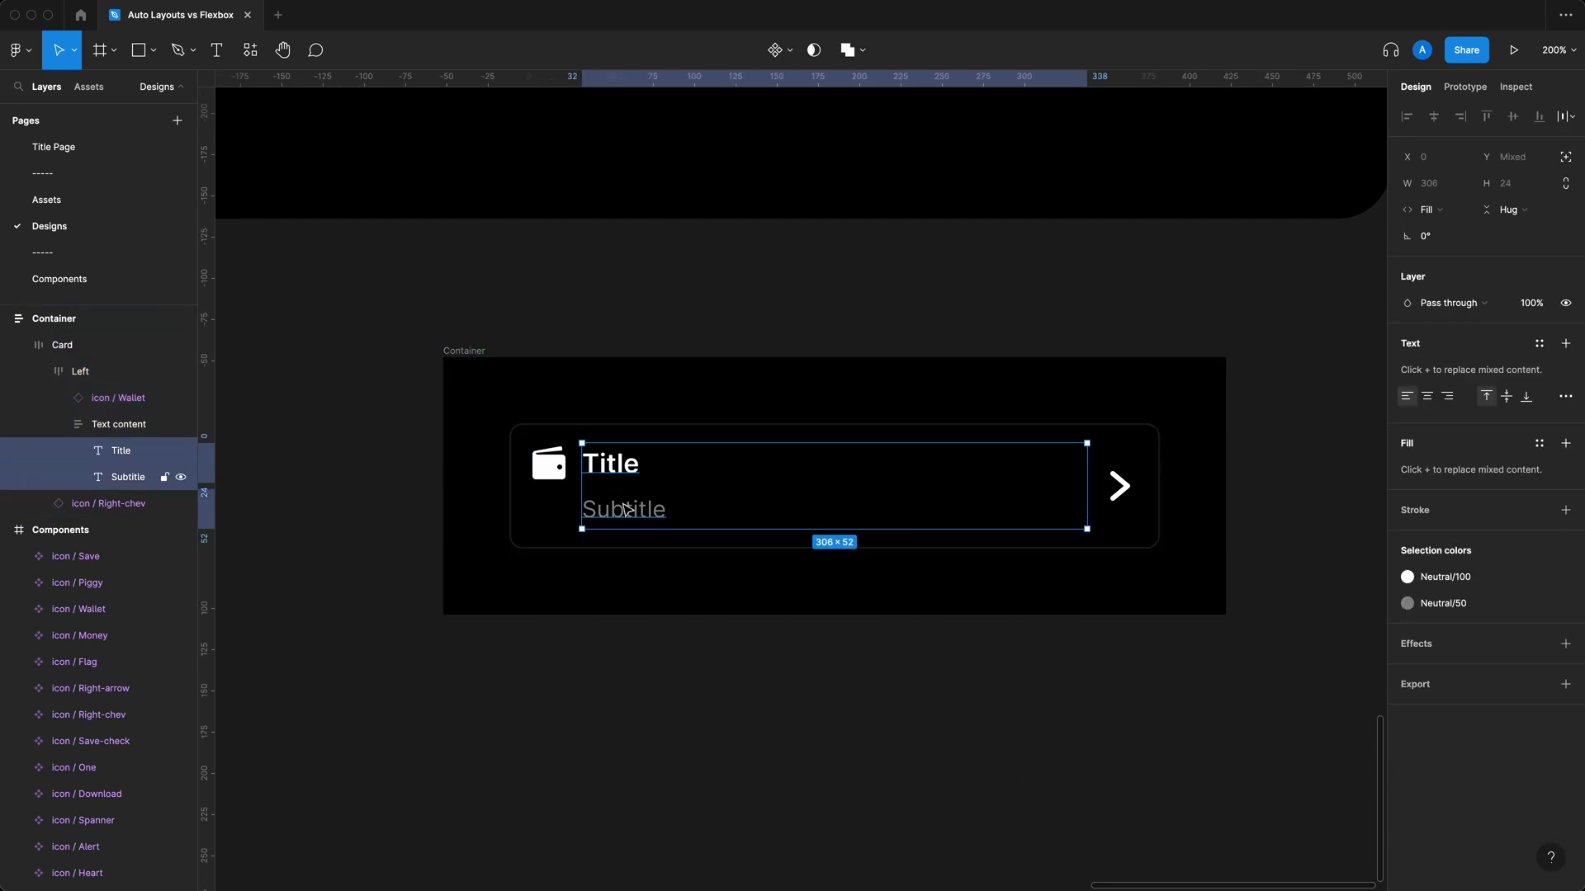
left_click(1445, 397)
left_click(1108, 751)
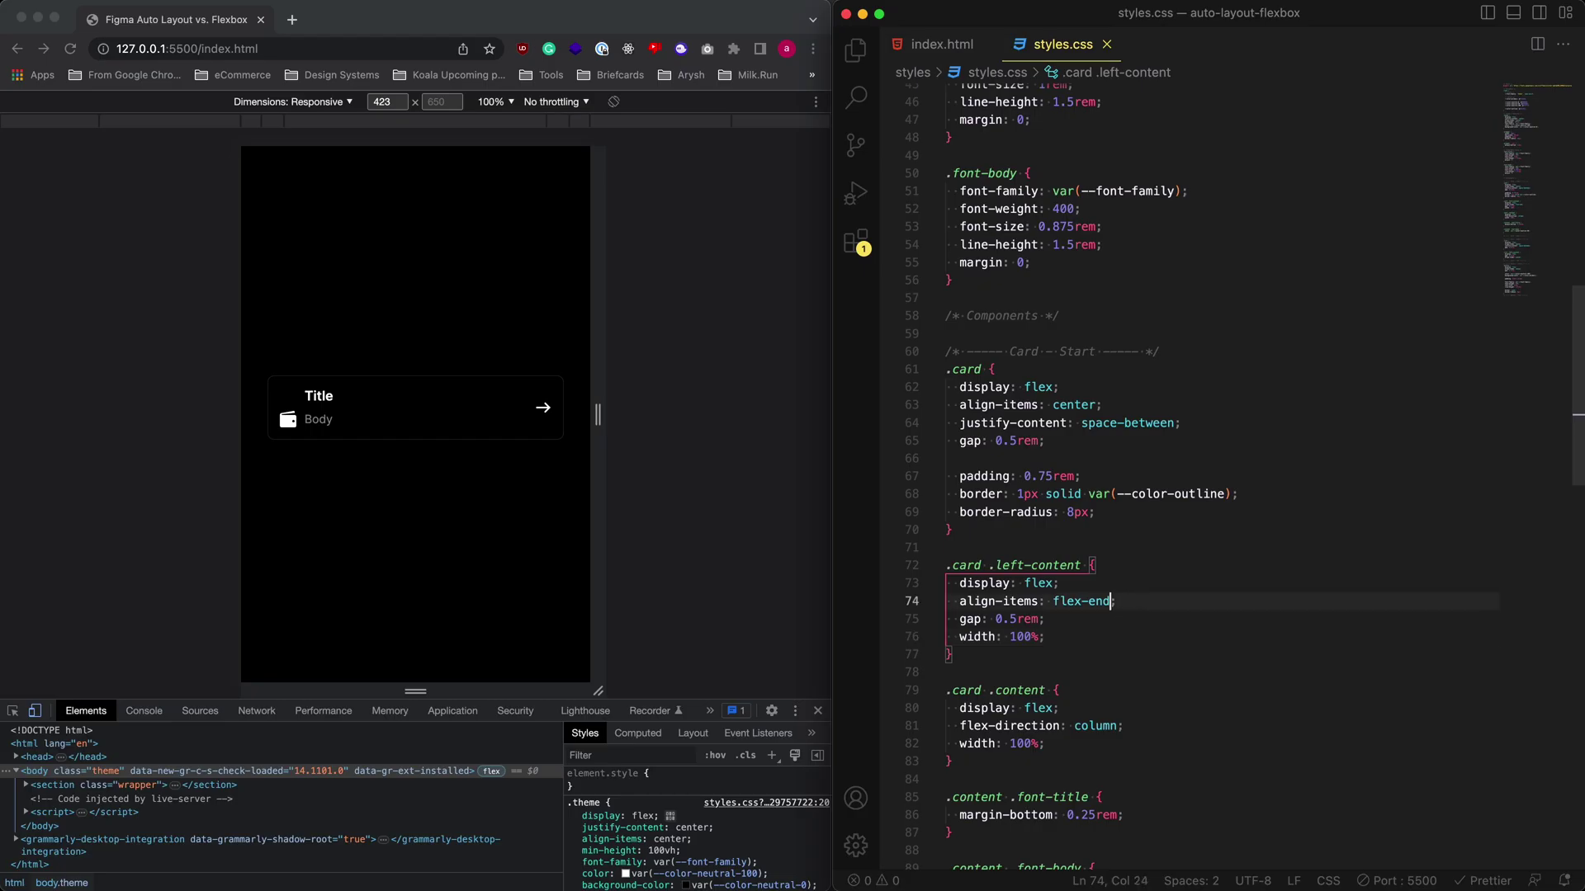
Step: Restore align-items: flex-start and add text-align, trying right then center, saving each
key("alt+shift+Left")
type("sta")
key("Tab")
key("super+Return")
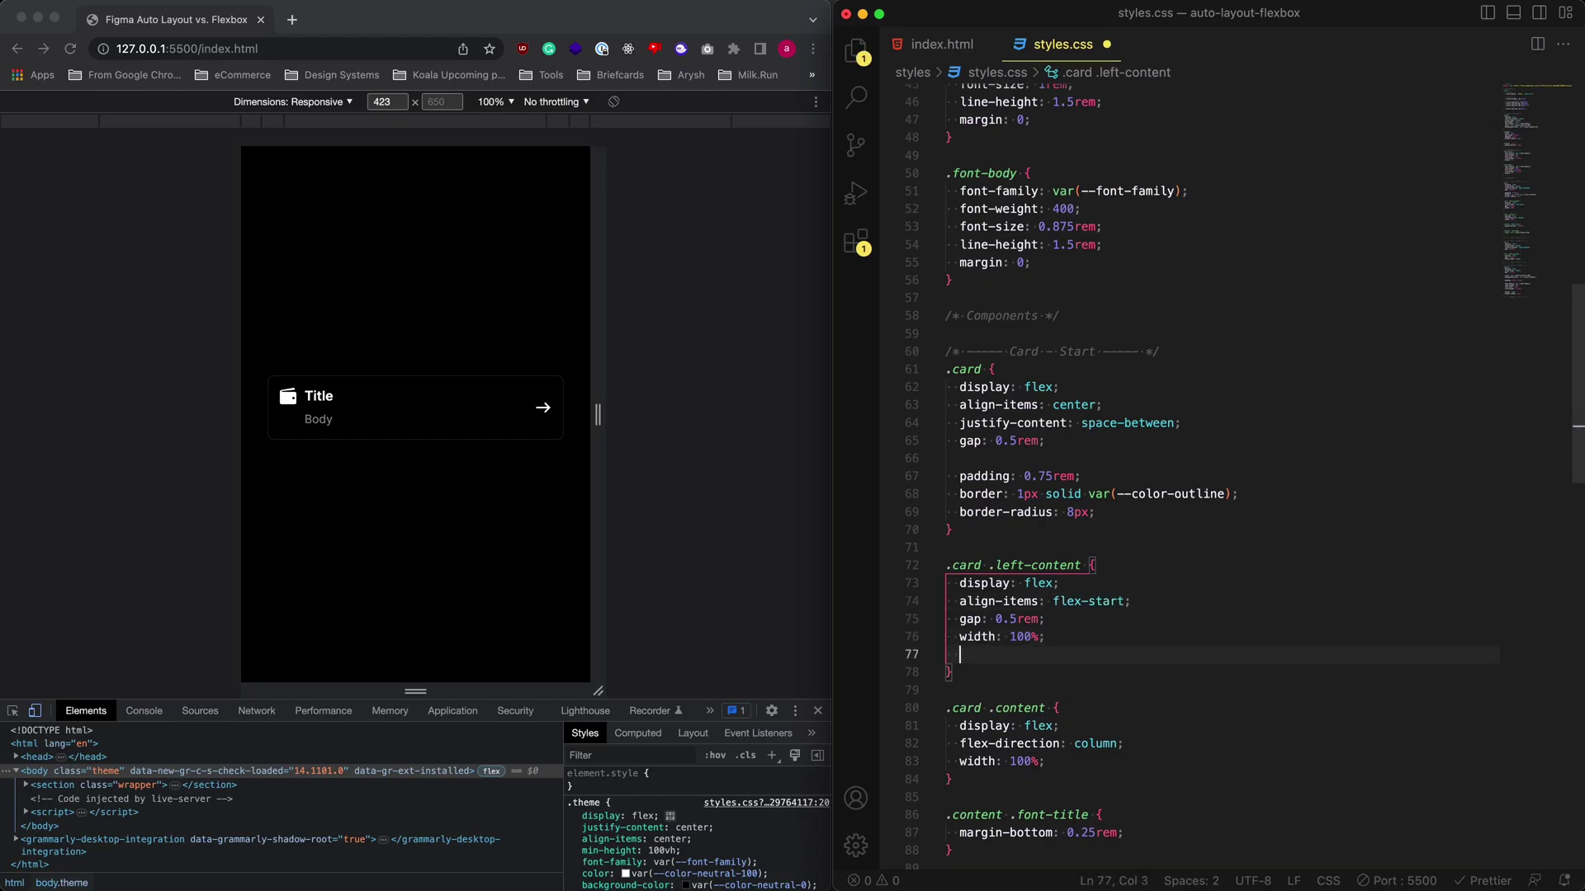
type("text")
key("Tab")
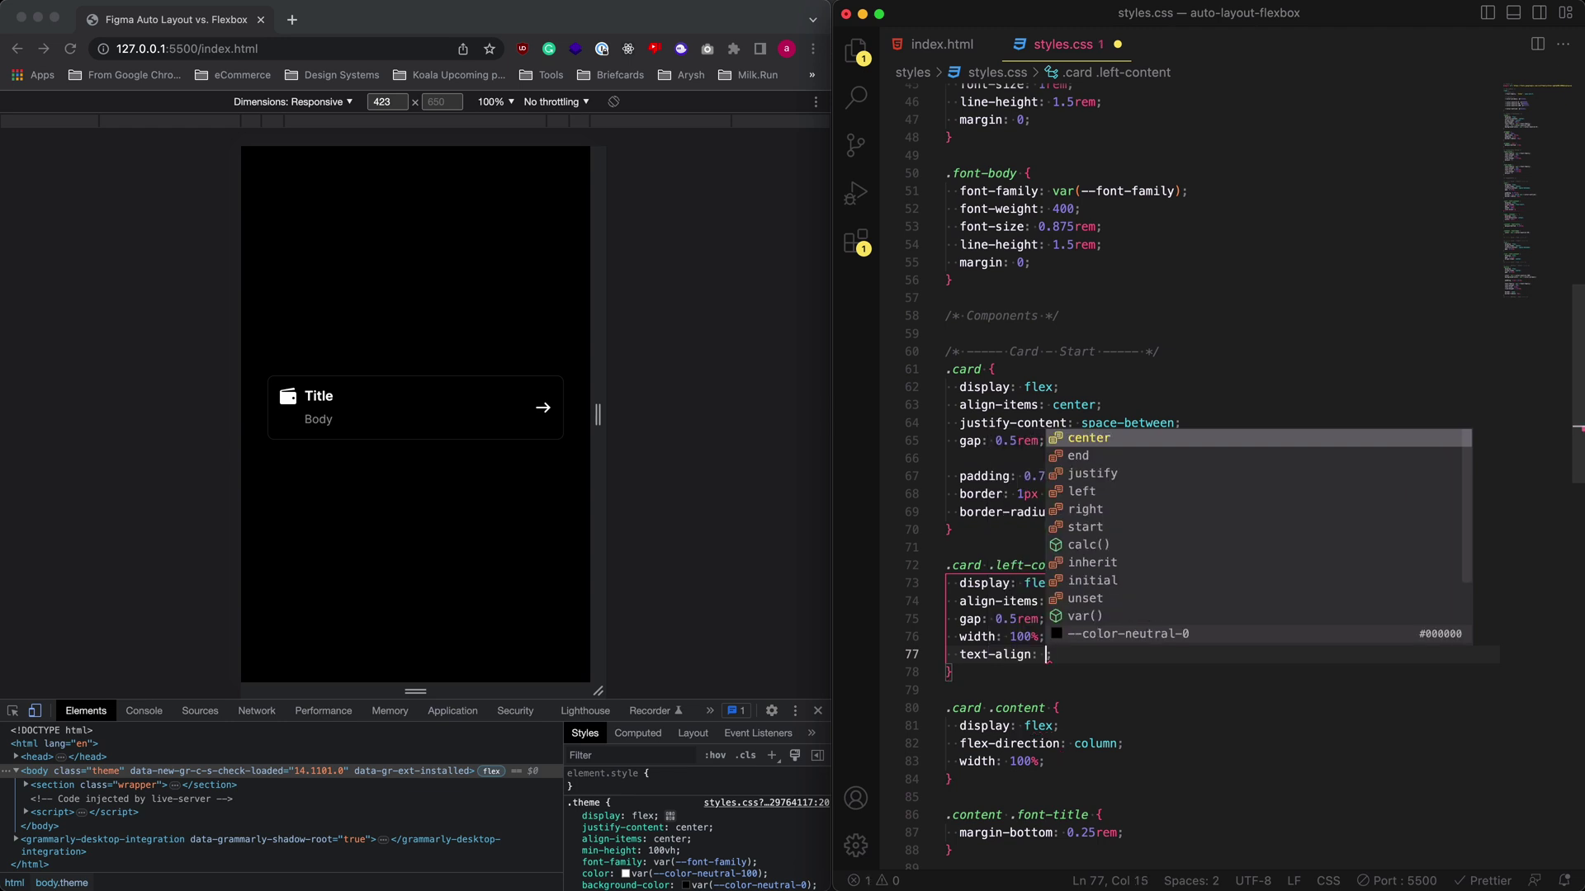
type("right")
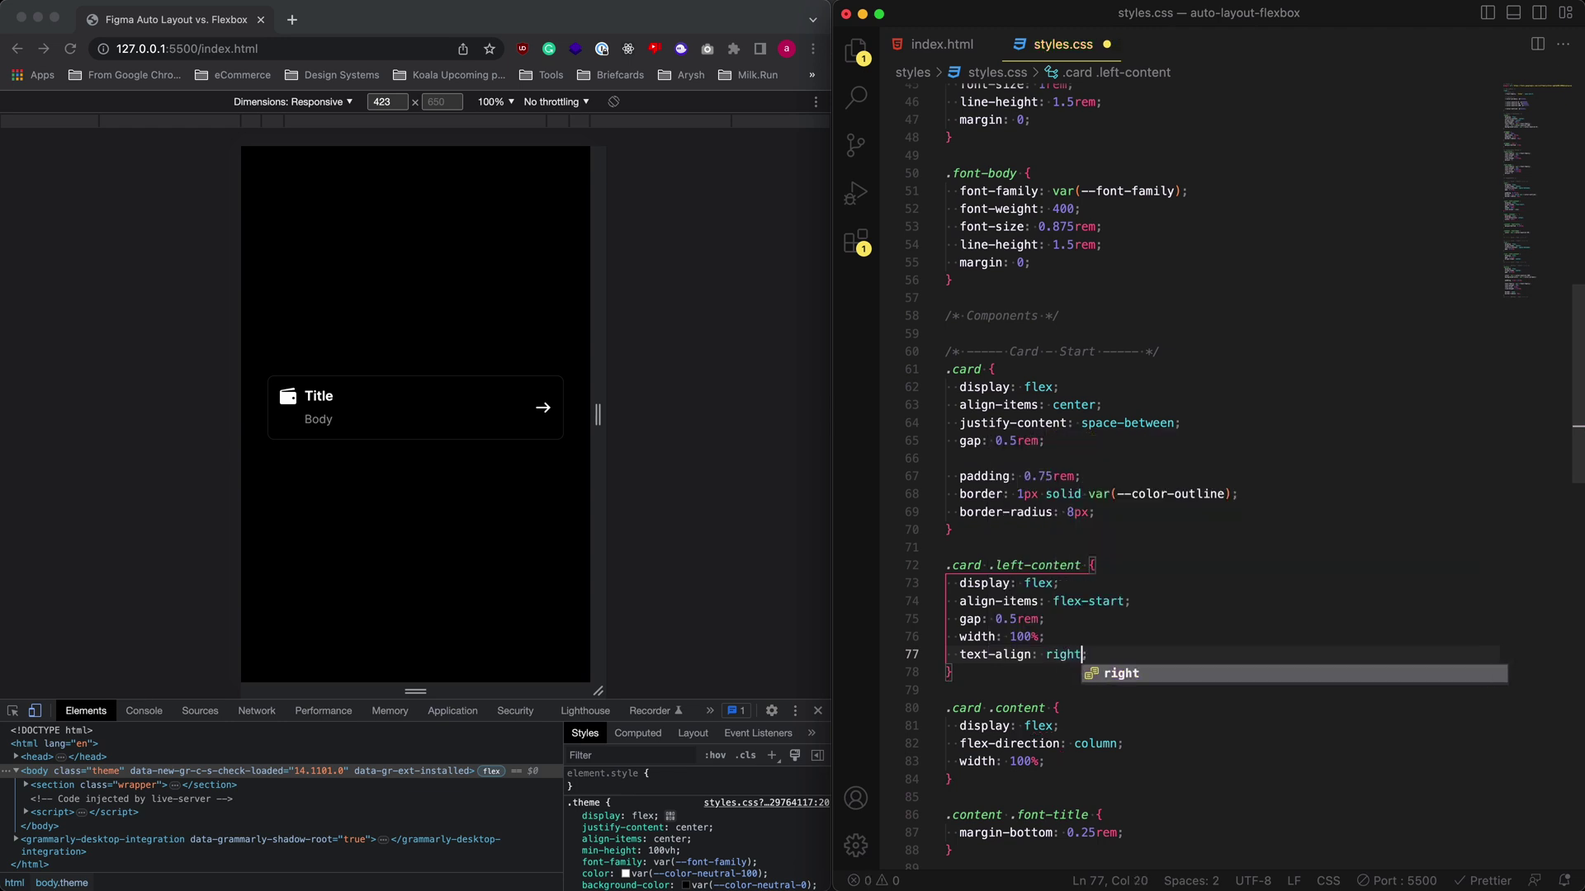
key("super+s")
key("alt+shift+Left")
type("center")
key("super+s")
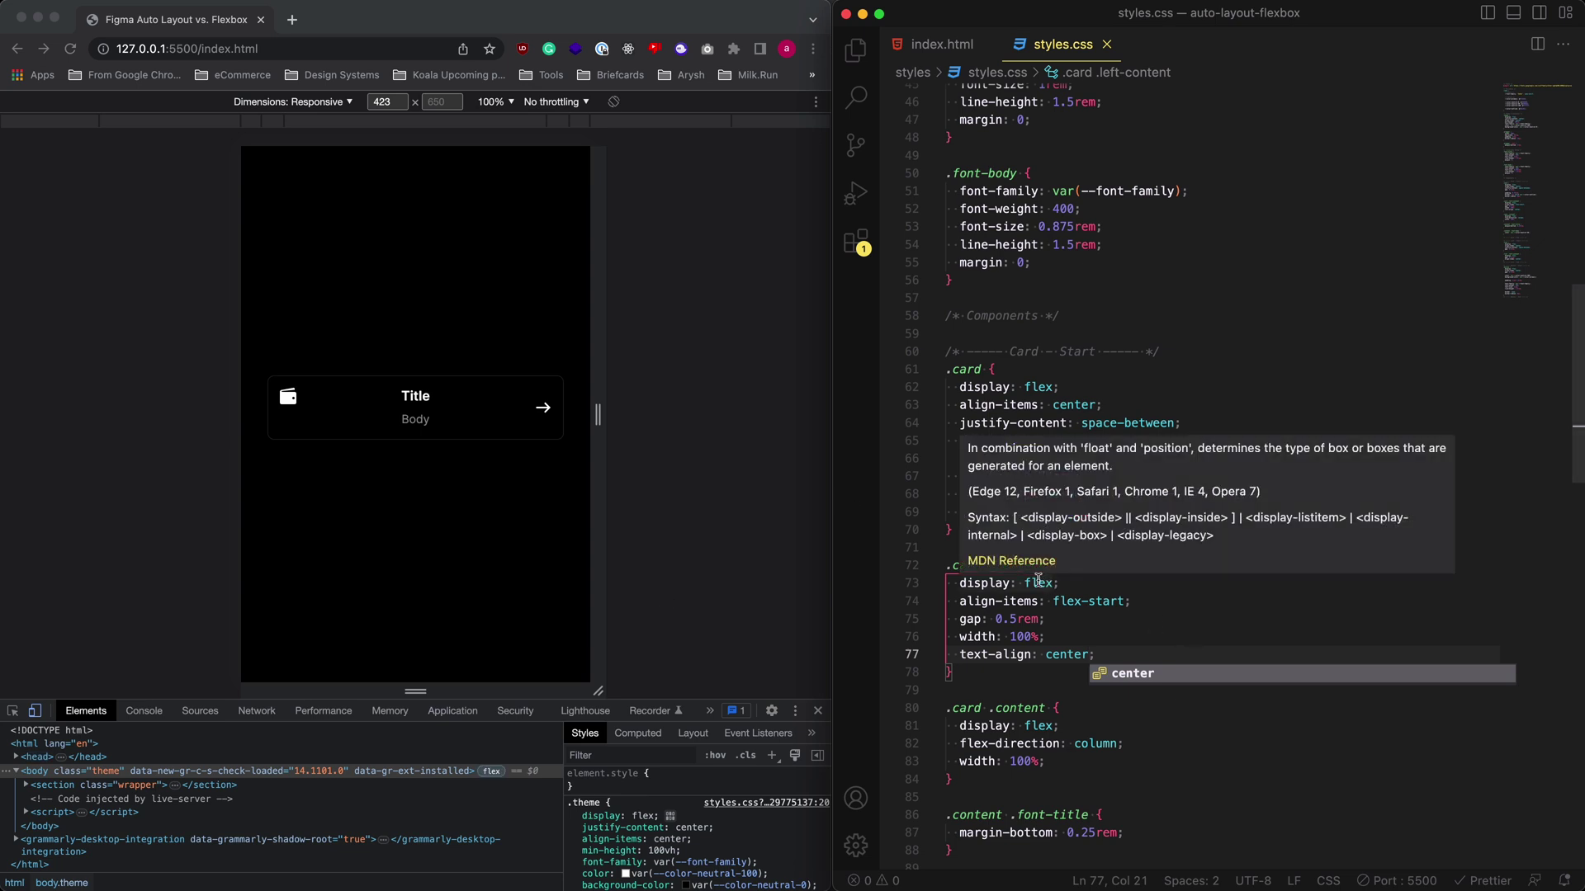
Step: Drill into the Card's Left frame and Text content in Figma to compare the design
key("super+Tab")
key("super+Tab")
left_click(1005, 520)
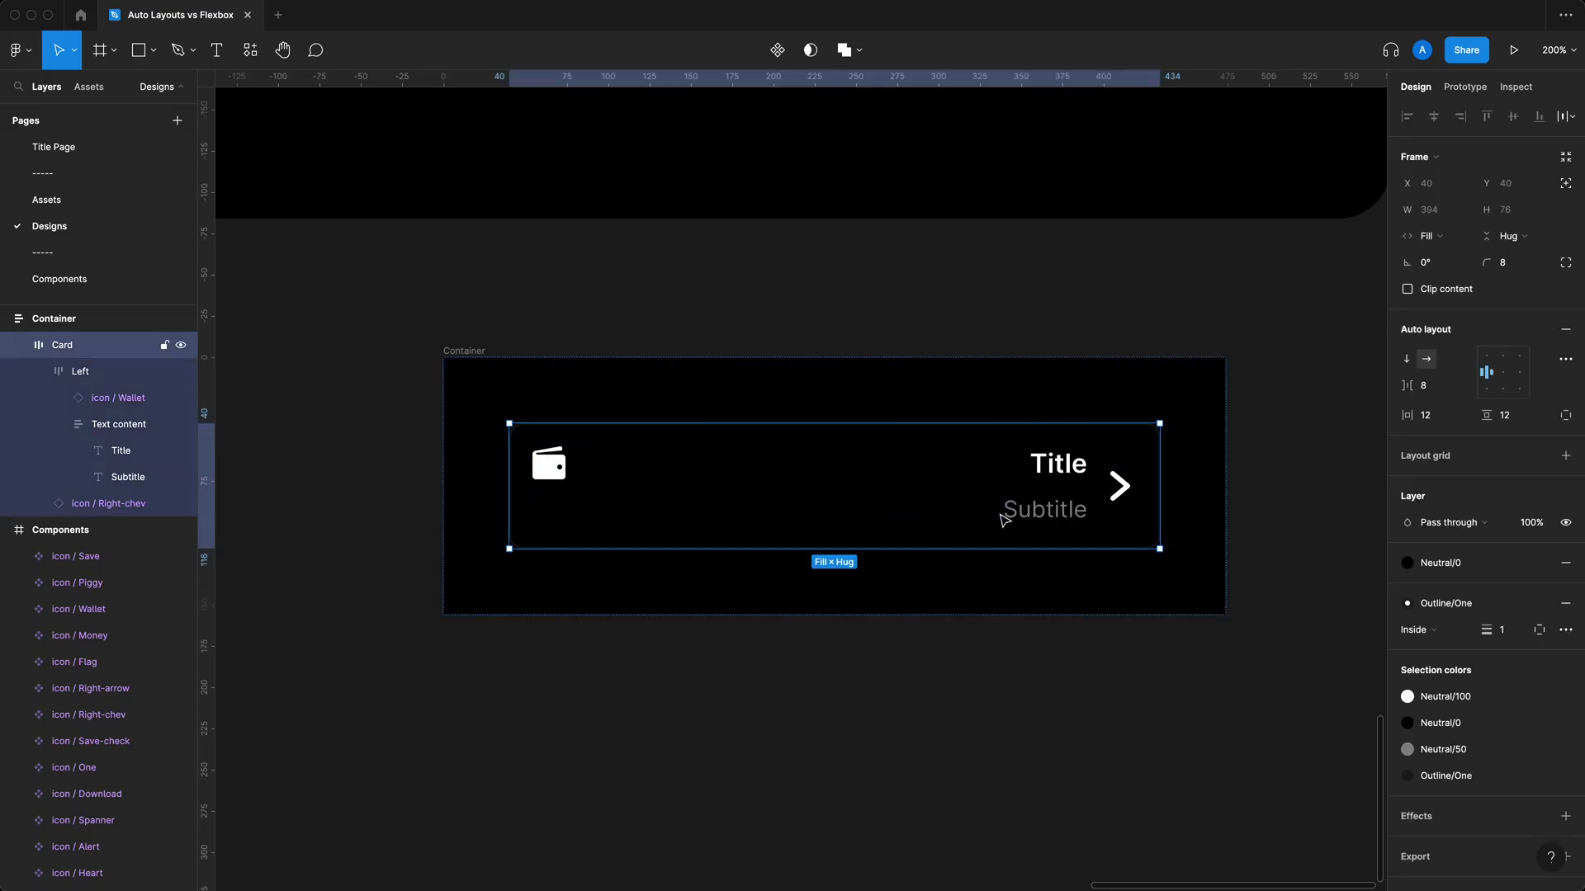
double_click(1005, 520)
double_click(1005, 520)
left_click(1157, 698)
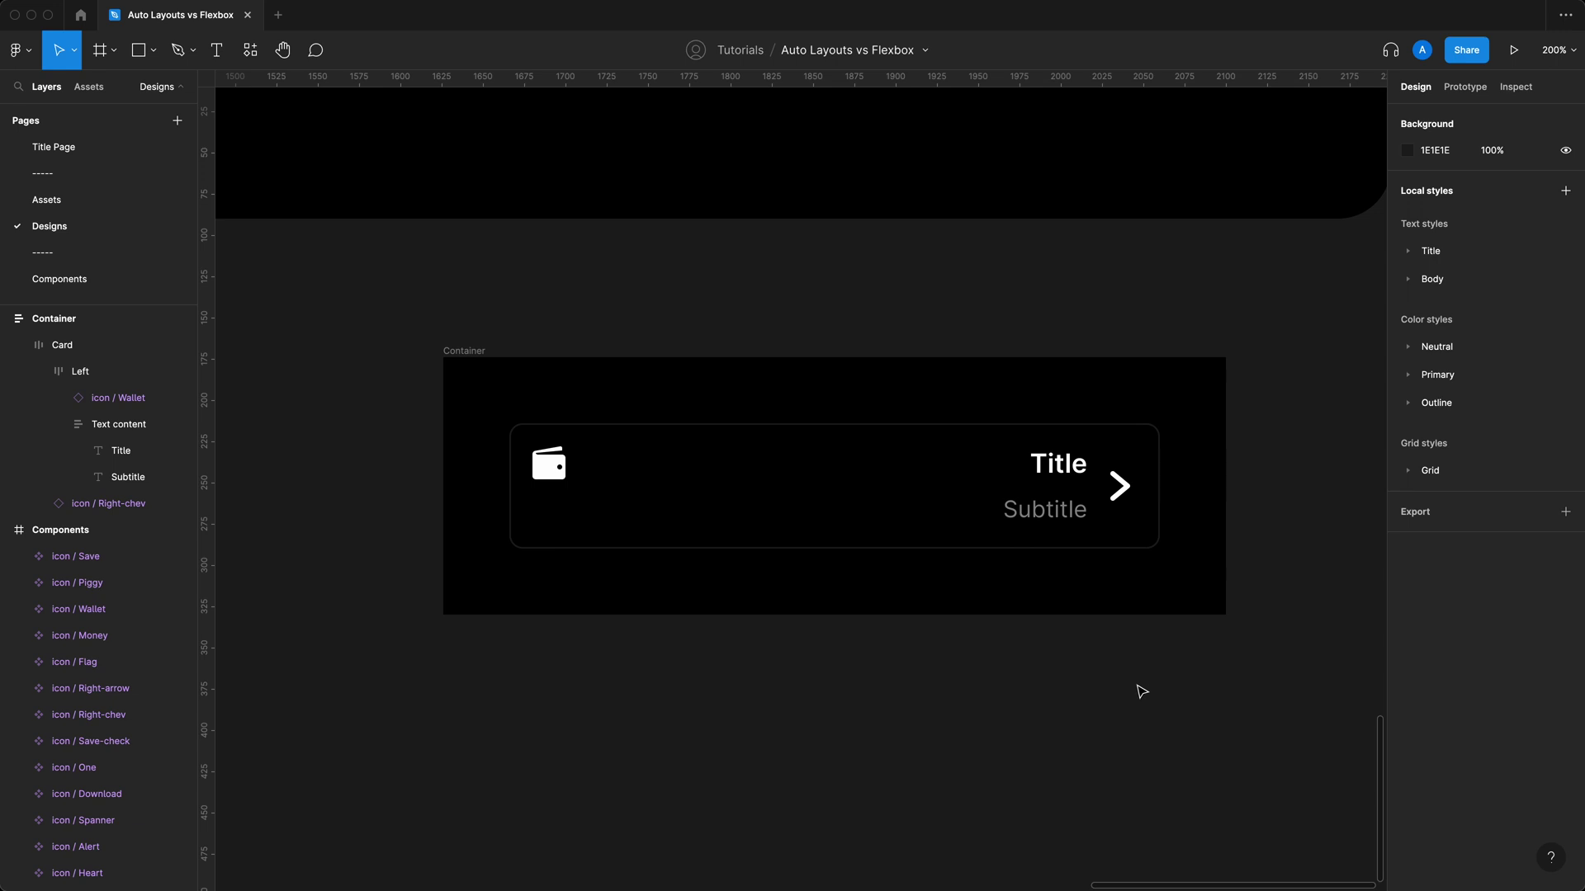
key("super+Tab")
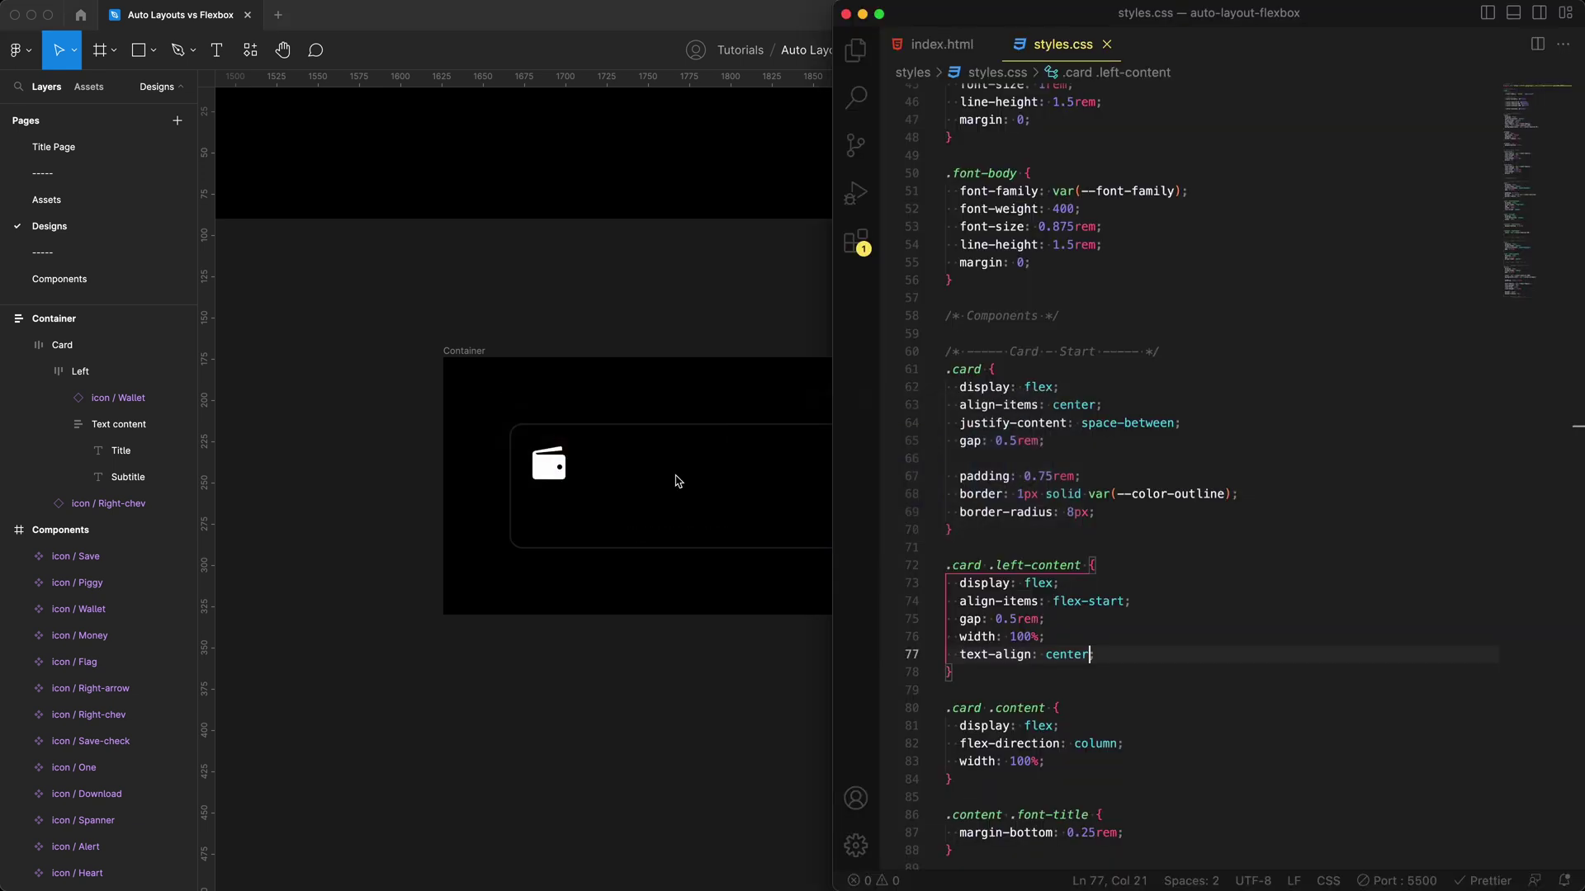
Step: Duplicate the card div in index.html and change the copy's class to card2
left_click(941, 44)
key("super+Tab")
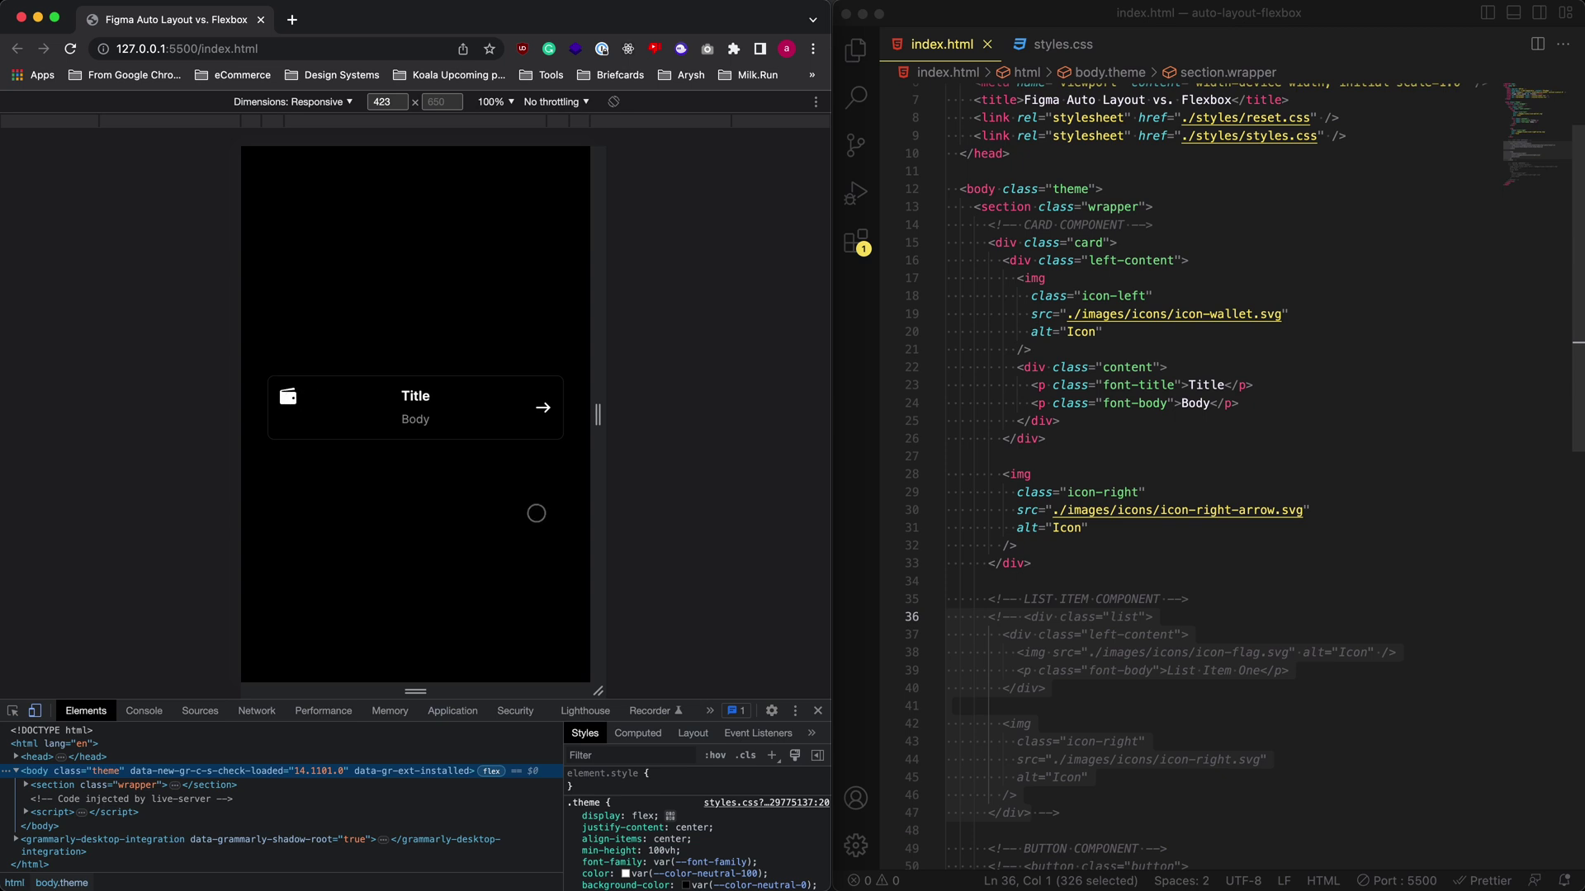
scroll(1063, 632, "up", 2)
left_click_drag(1189, 697, 989, 354)
key("super+c")
key("Right")
key("Return")
key("super+v")
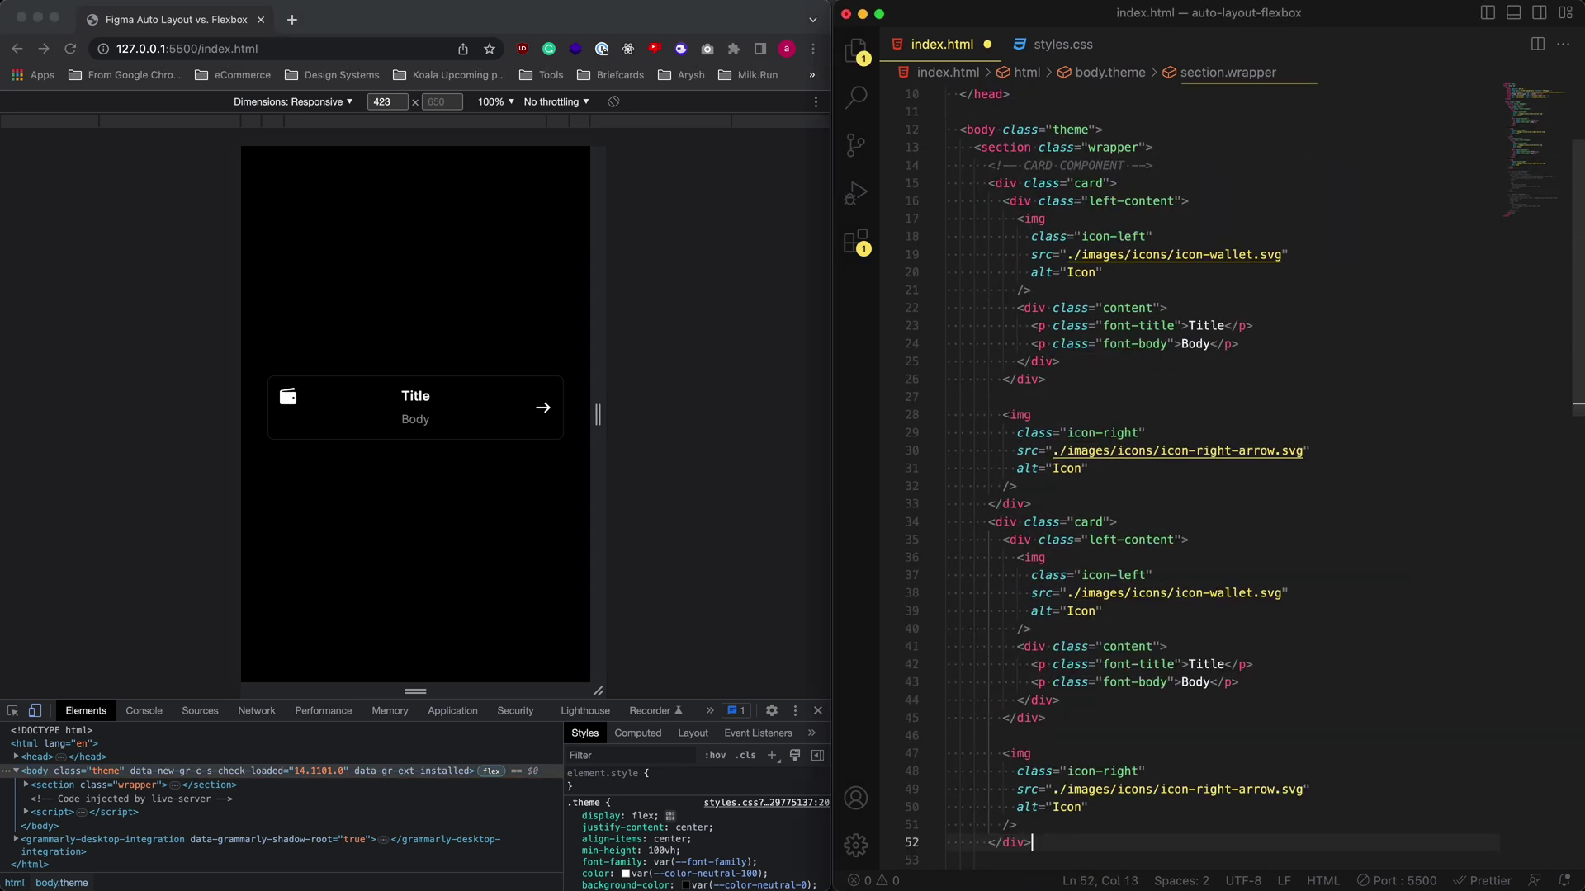
left_click(1102, 522)
type("2")
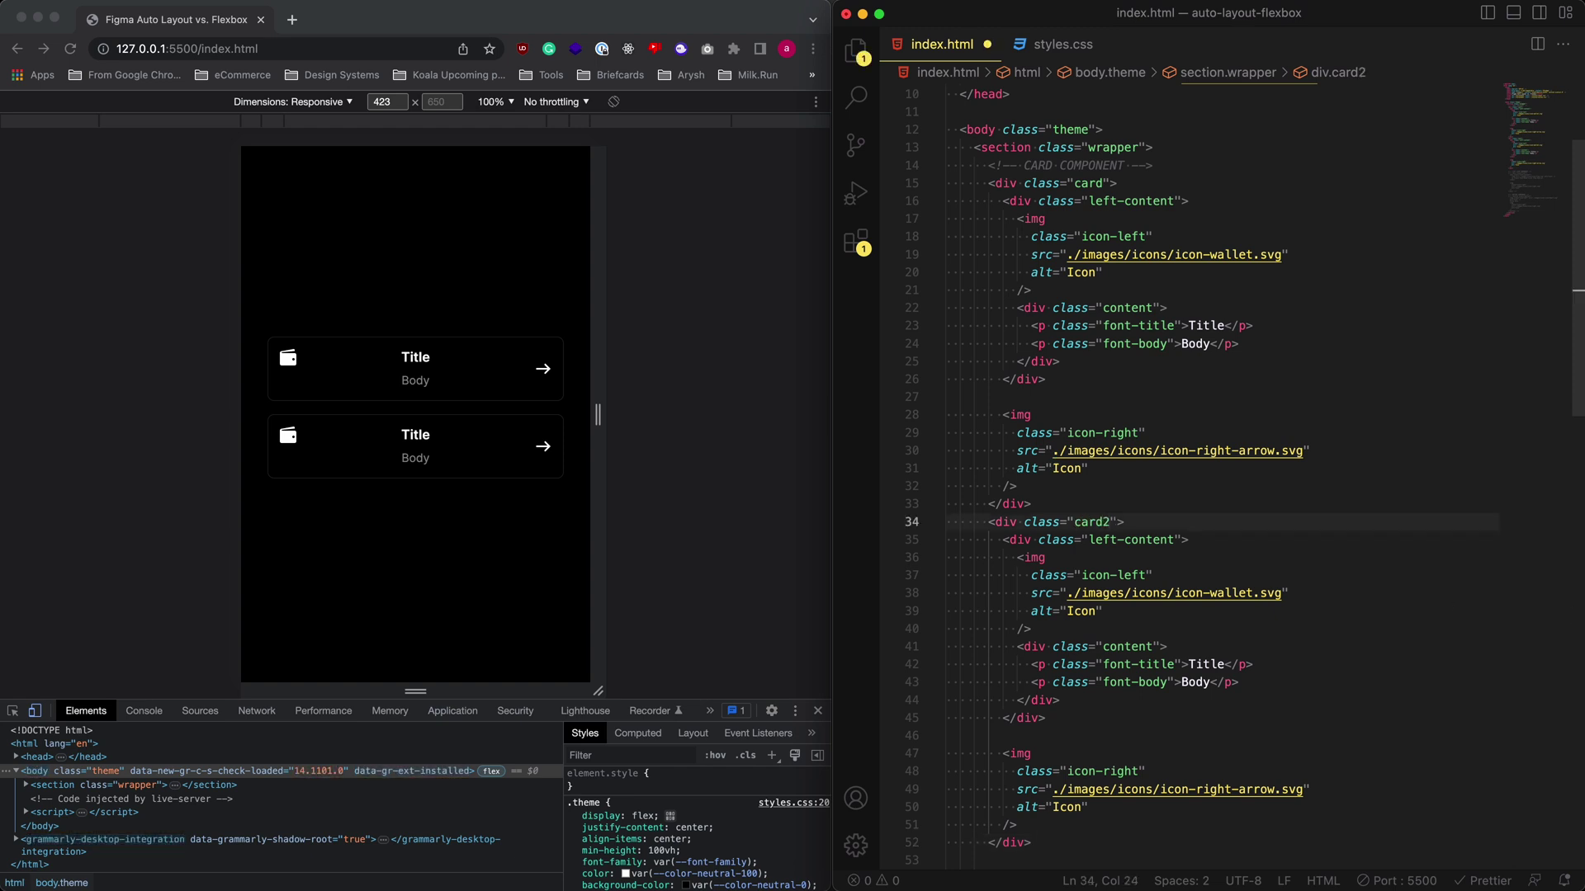
left_click(1063, 44)
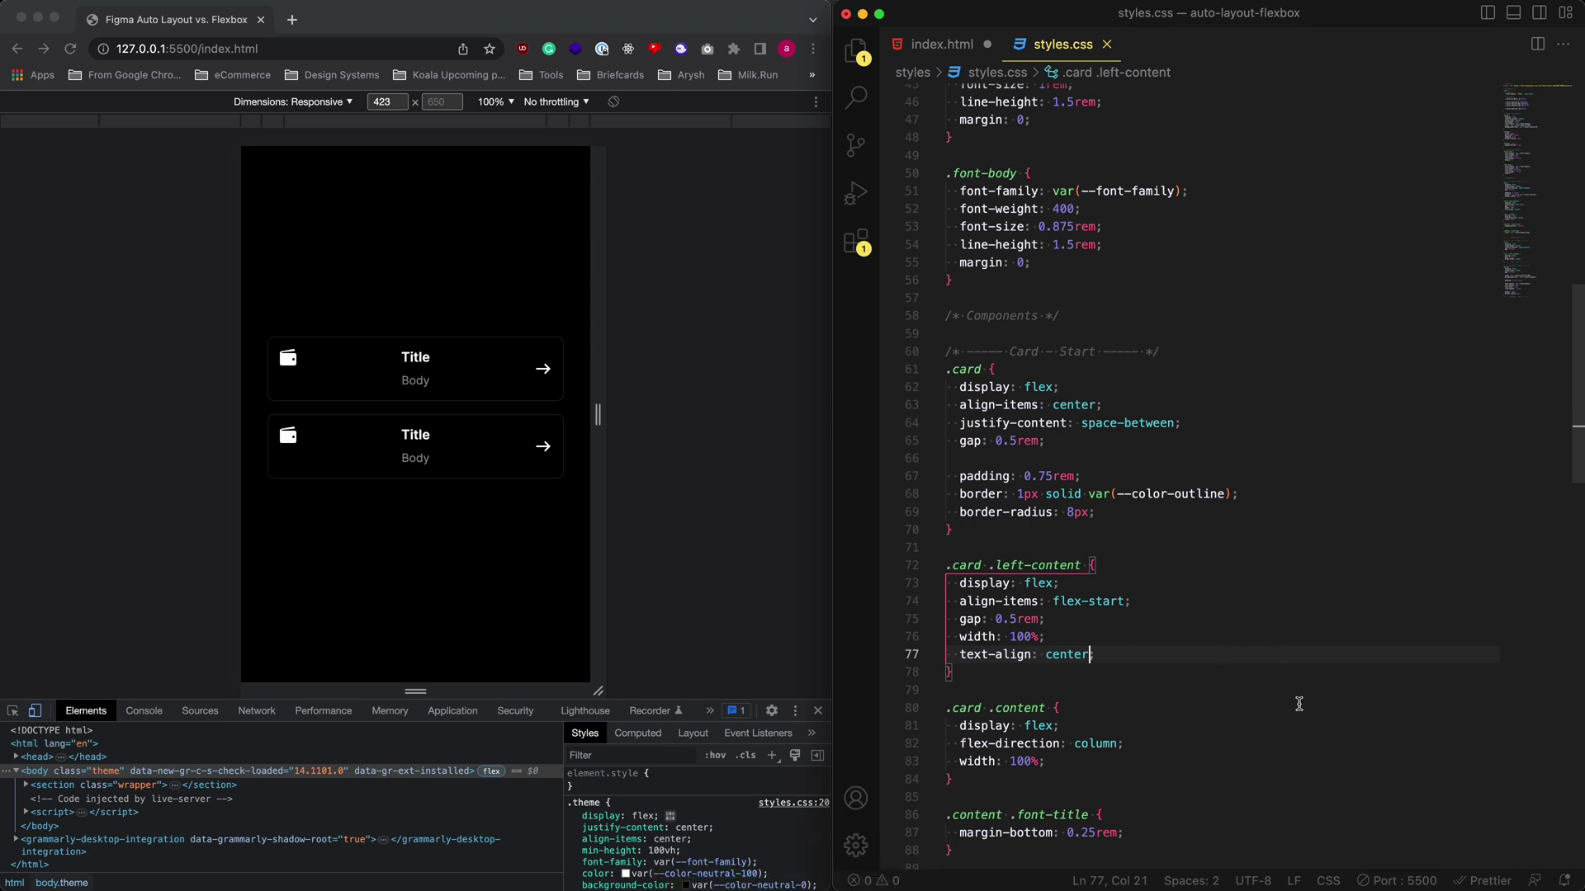
Step: Close the text-align: center declaration with a semicolon and save styles.css
key("super+s")
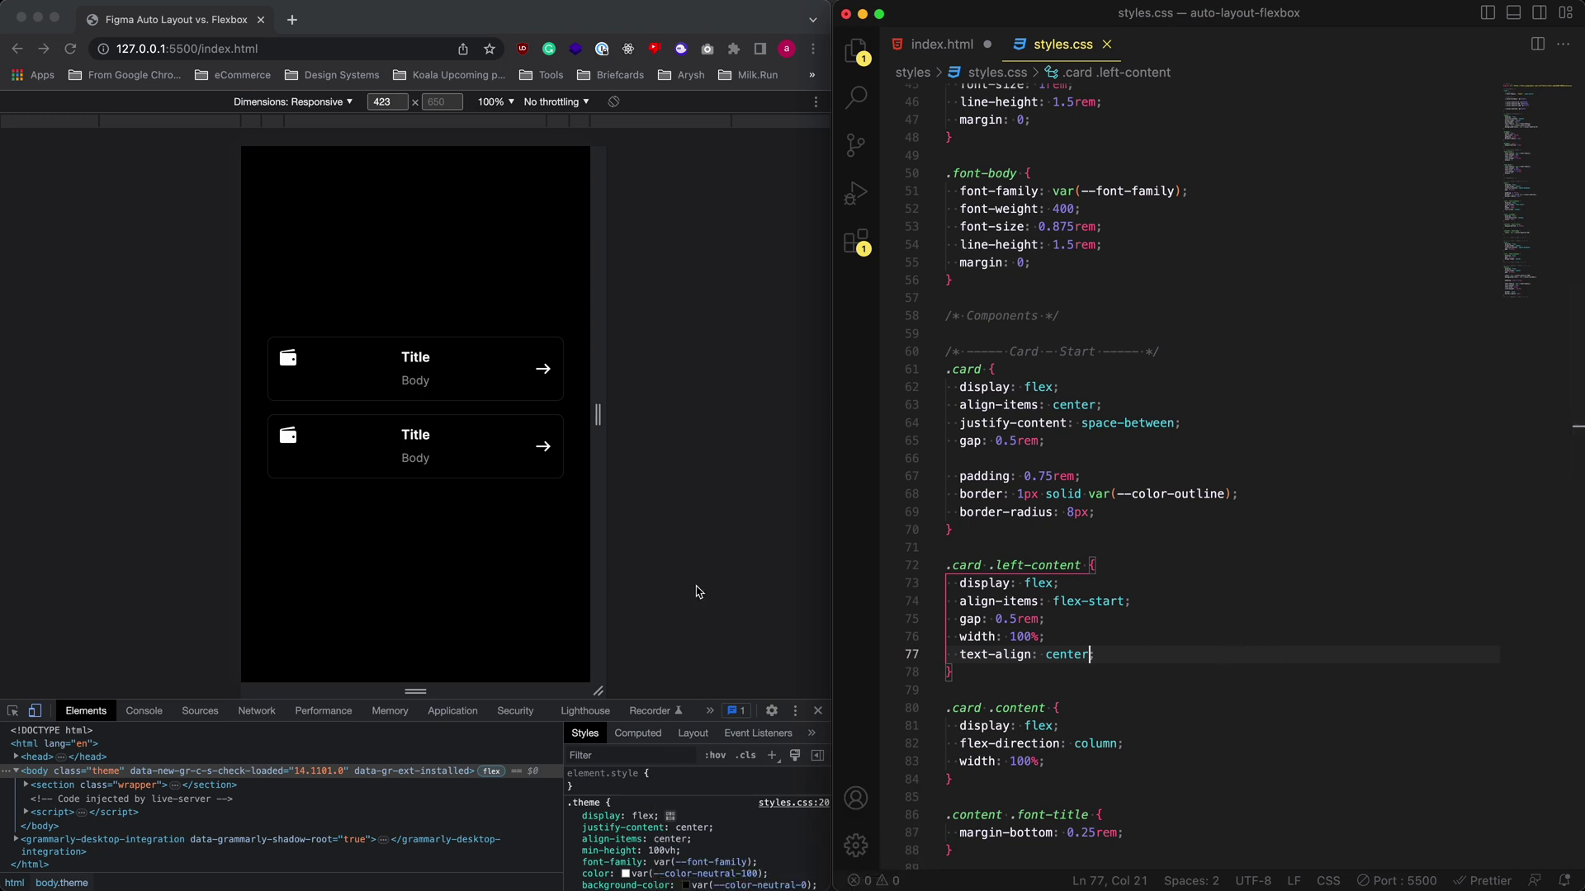